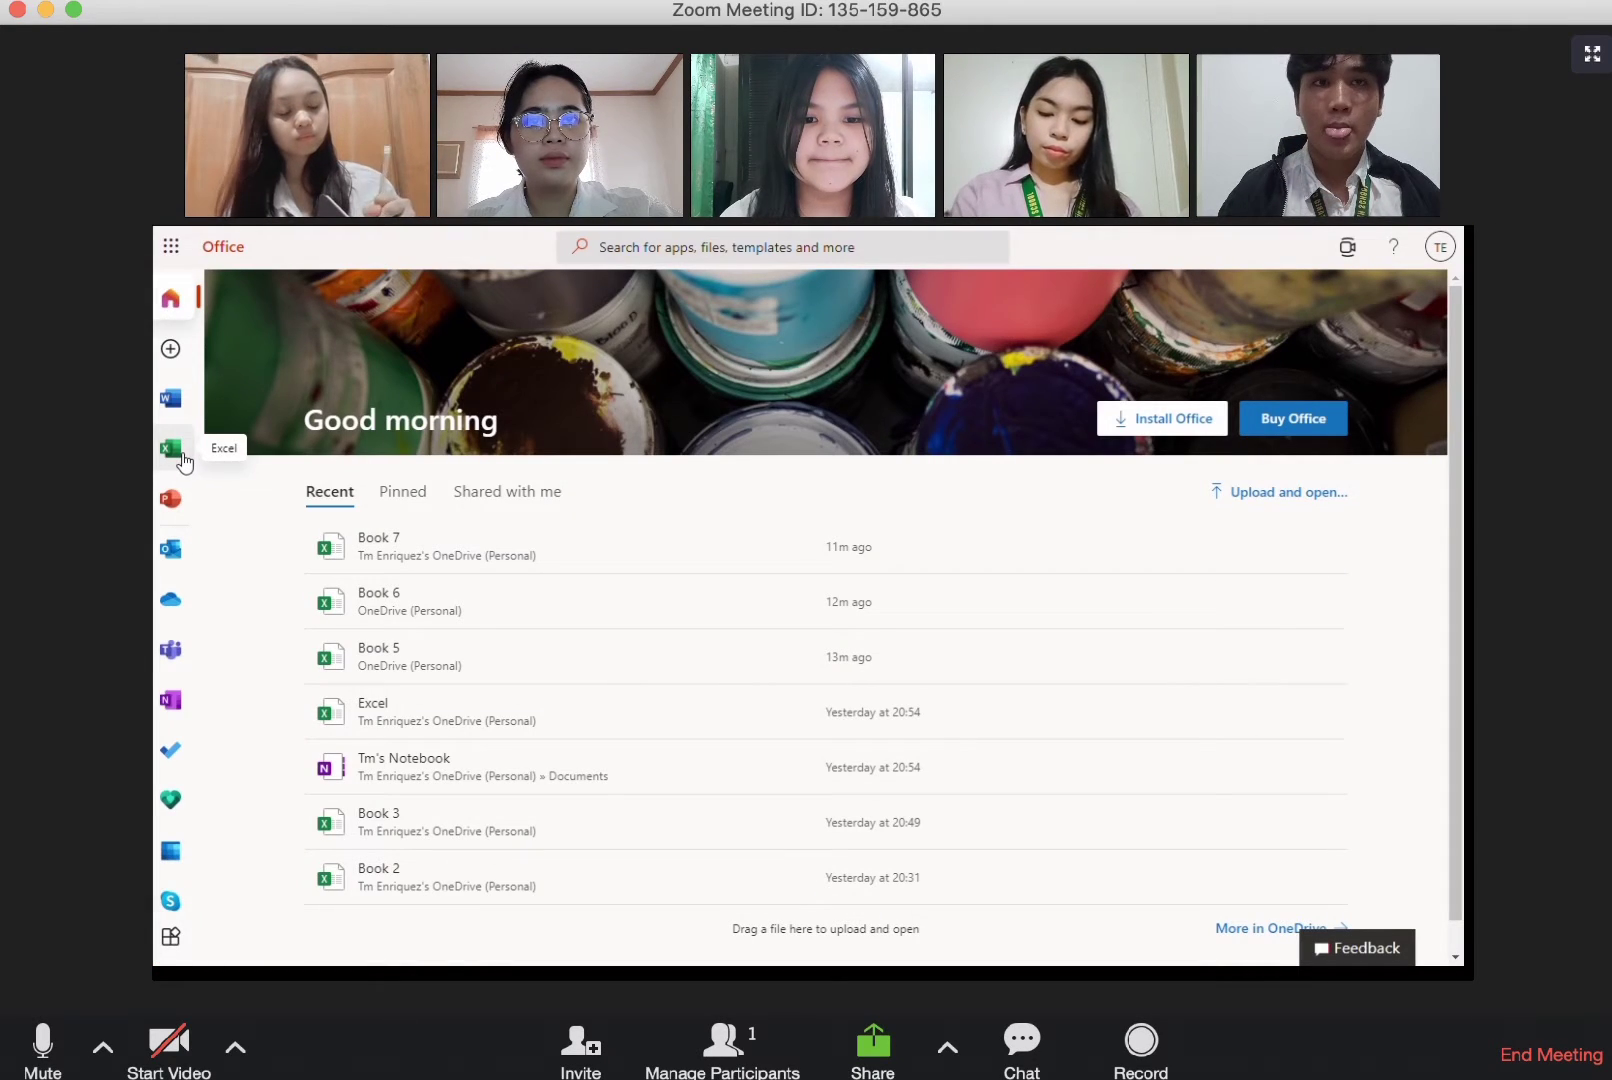
Step: Browse the available Excel workbook templates and create a new blank workbook
left_click(172, 449)
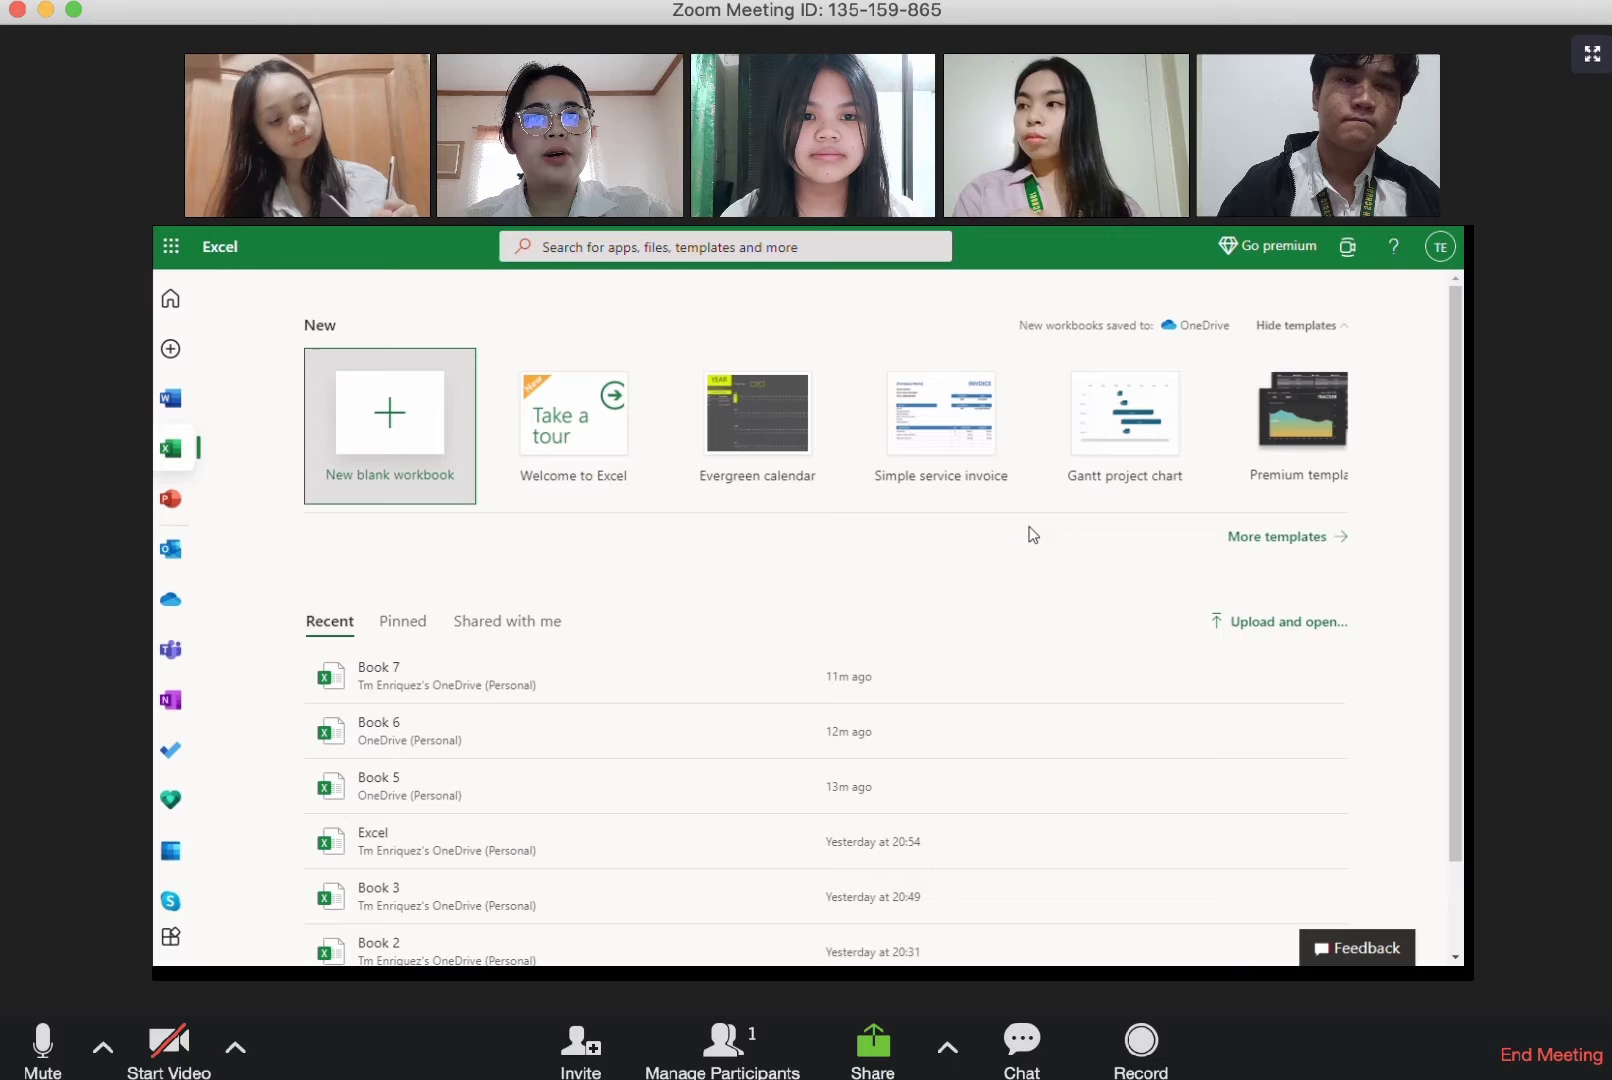
left_click(1260, 541)
scroll(1293, 552, "down", 10)
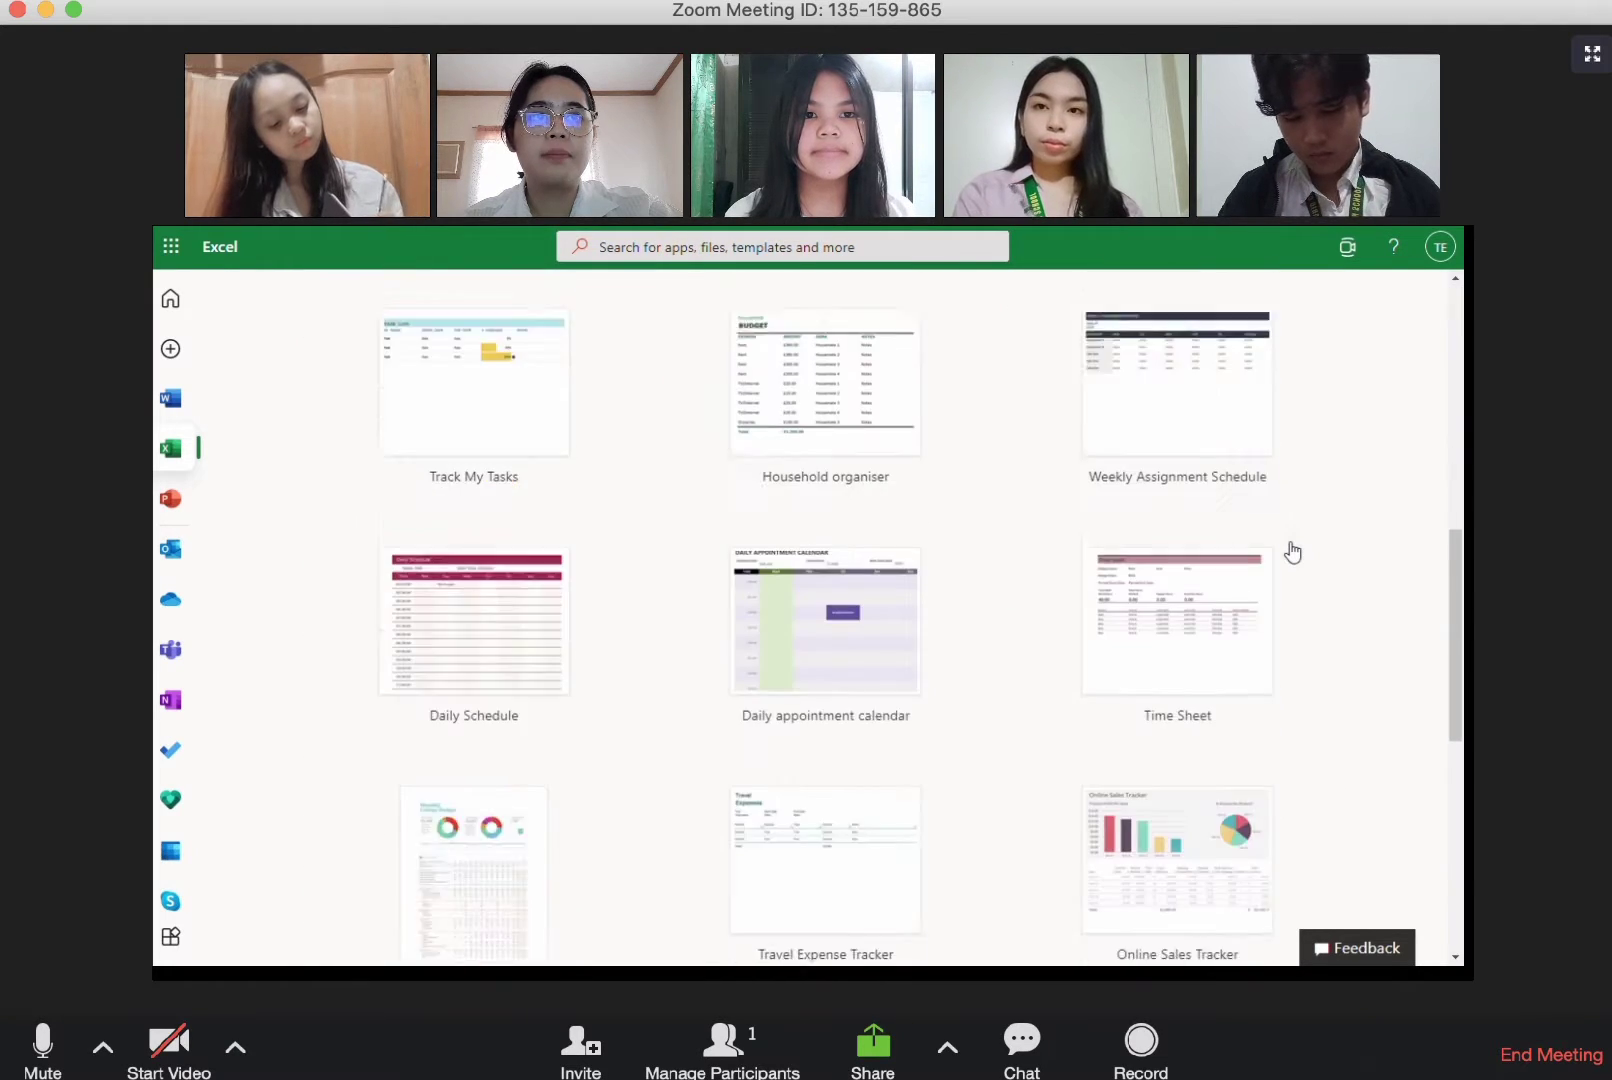
scroll(1293, 552, "up", 10)
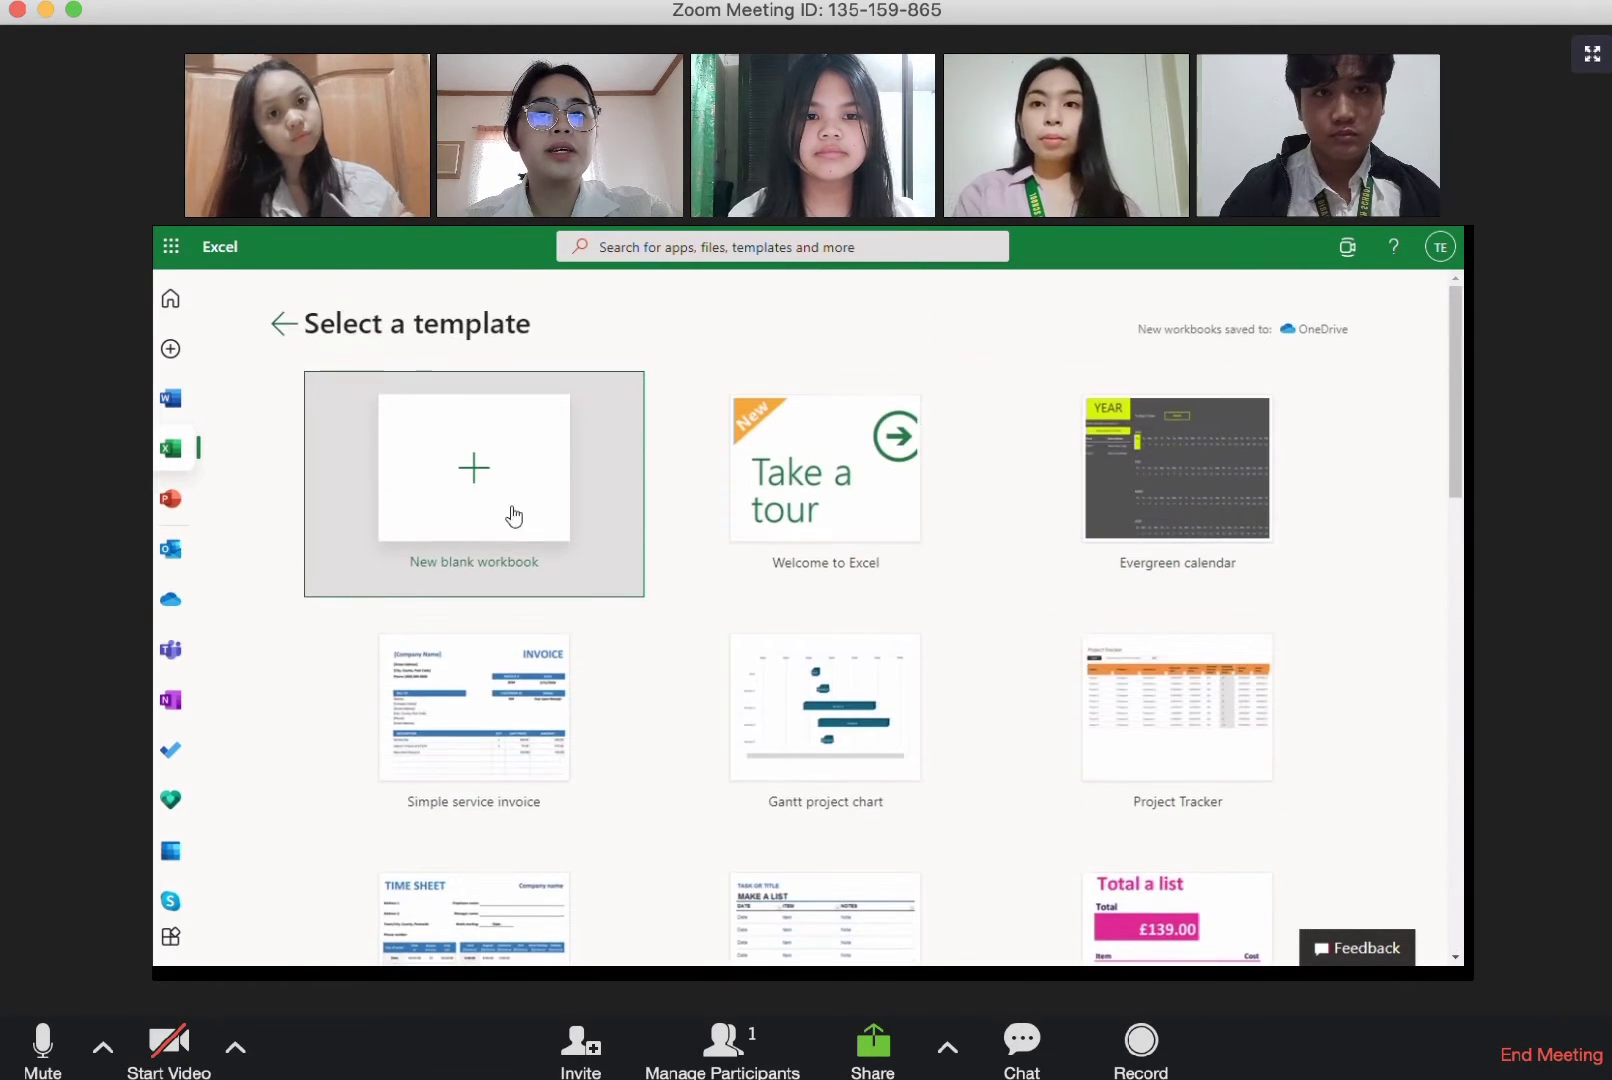
left_click(464, 495)
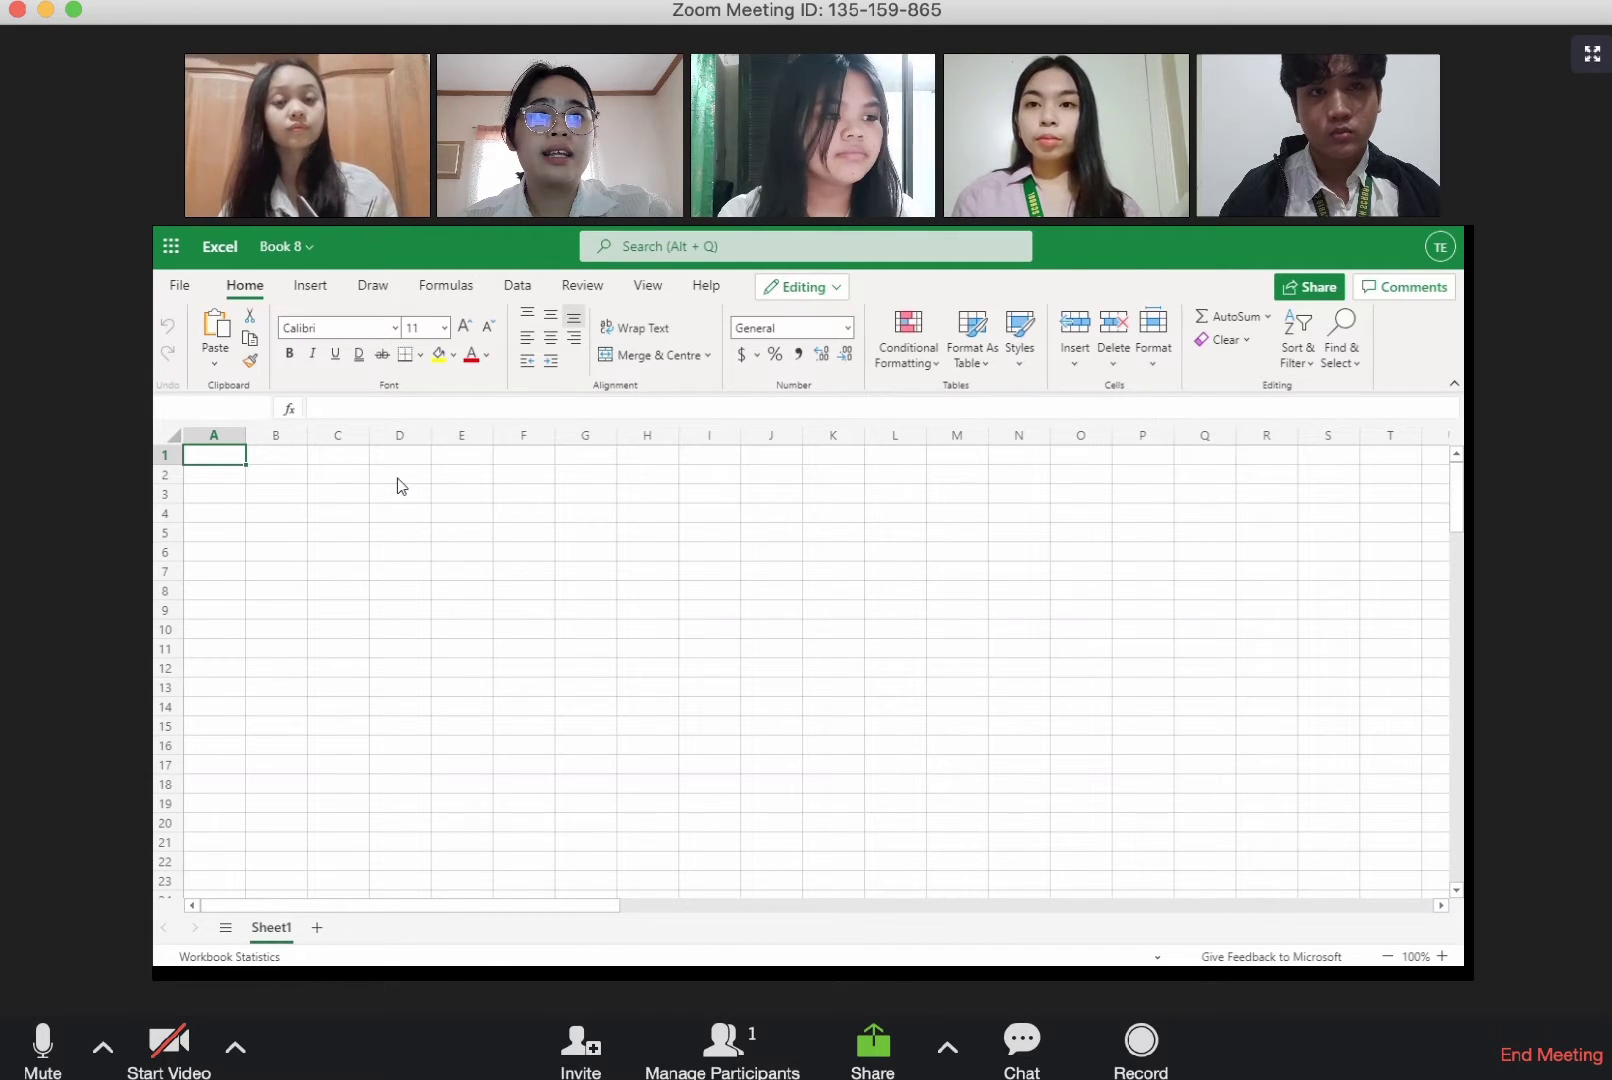
Step: Examine the commands offered for inserting, drawing, formulas, data, reviewing, viewing and help
left_click(319, 296)
left_click(374, 292)
left_click(441, 299)
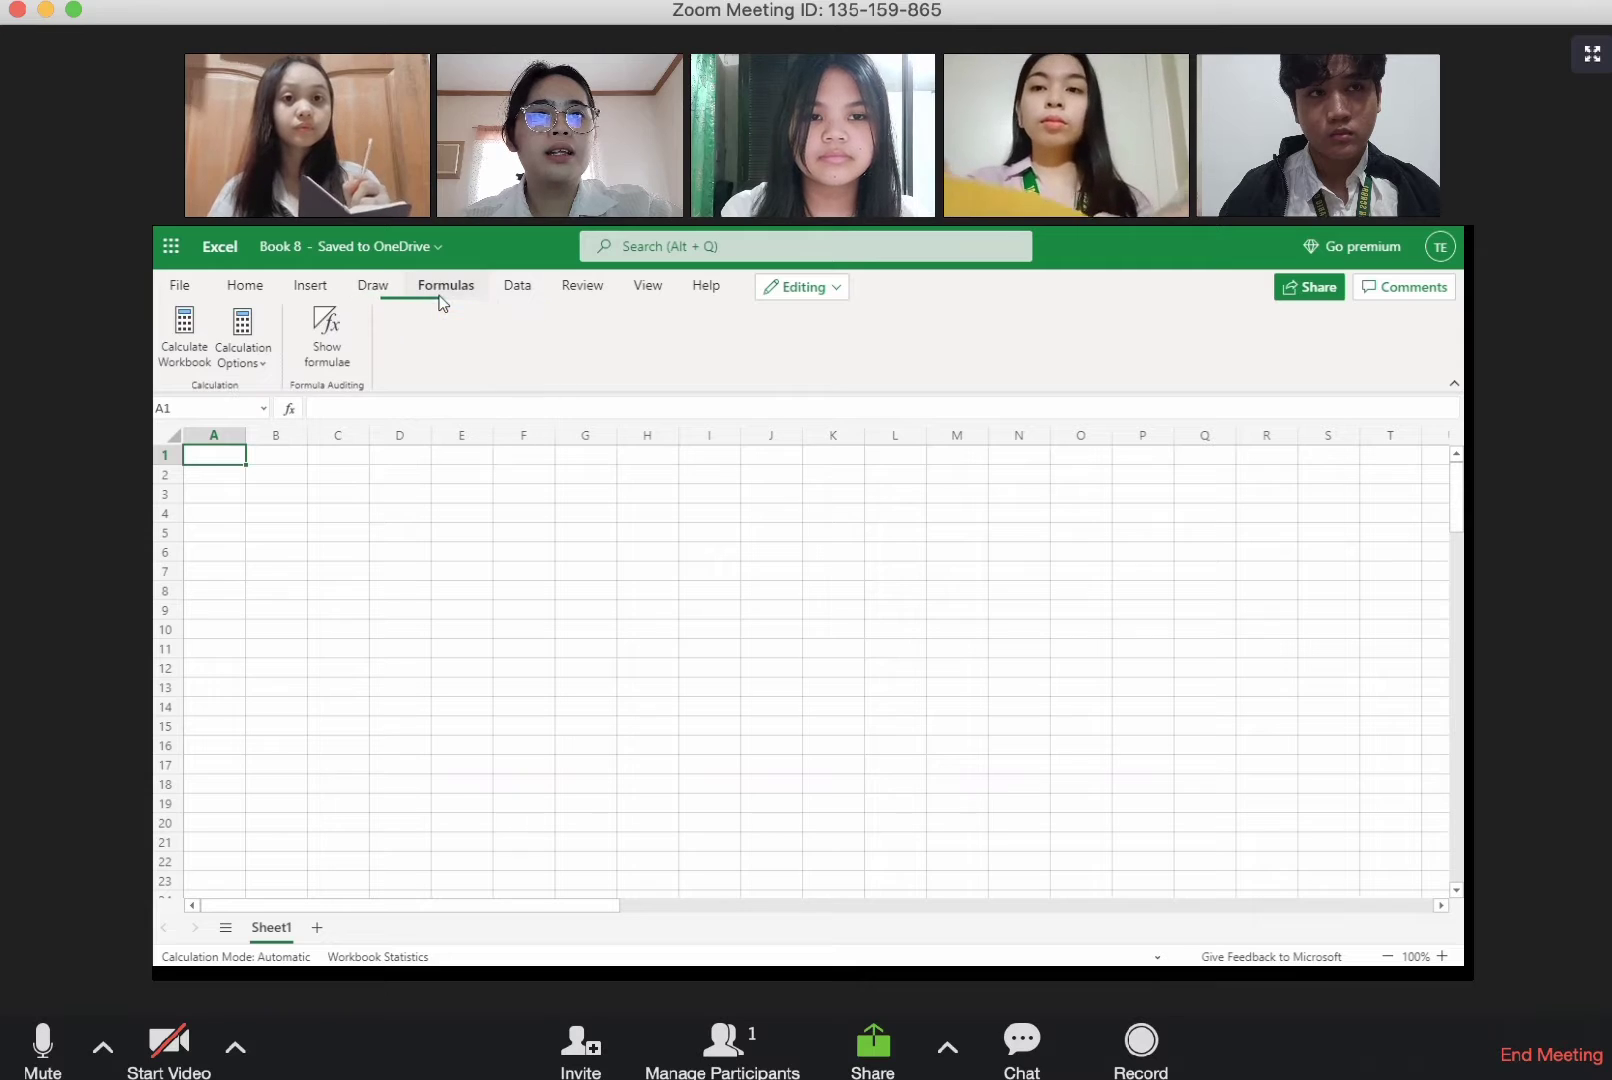
left_click(516, 295)
left_click(582, 297)
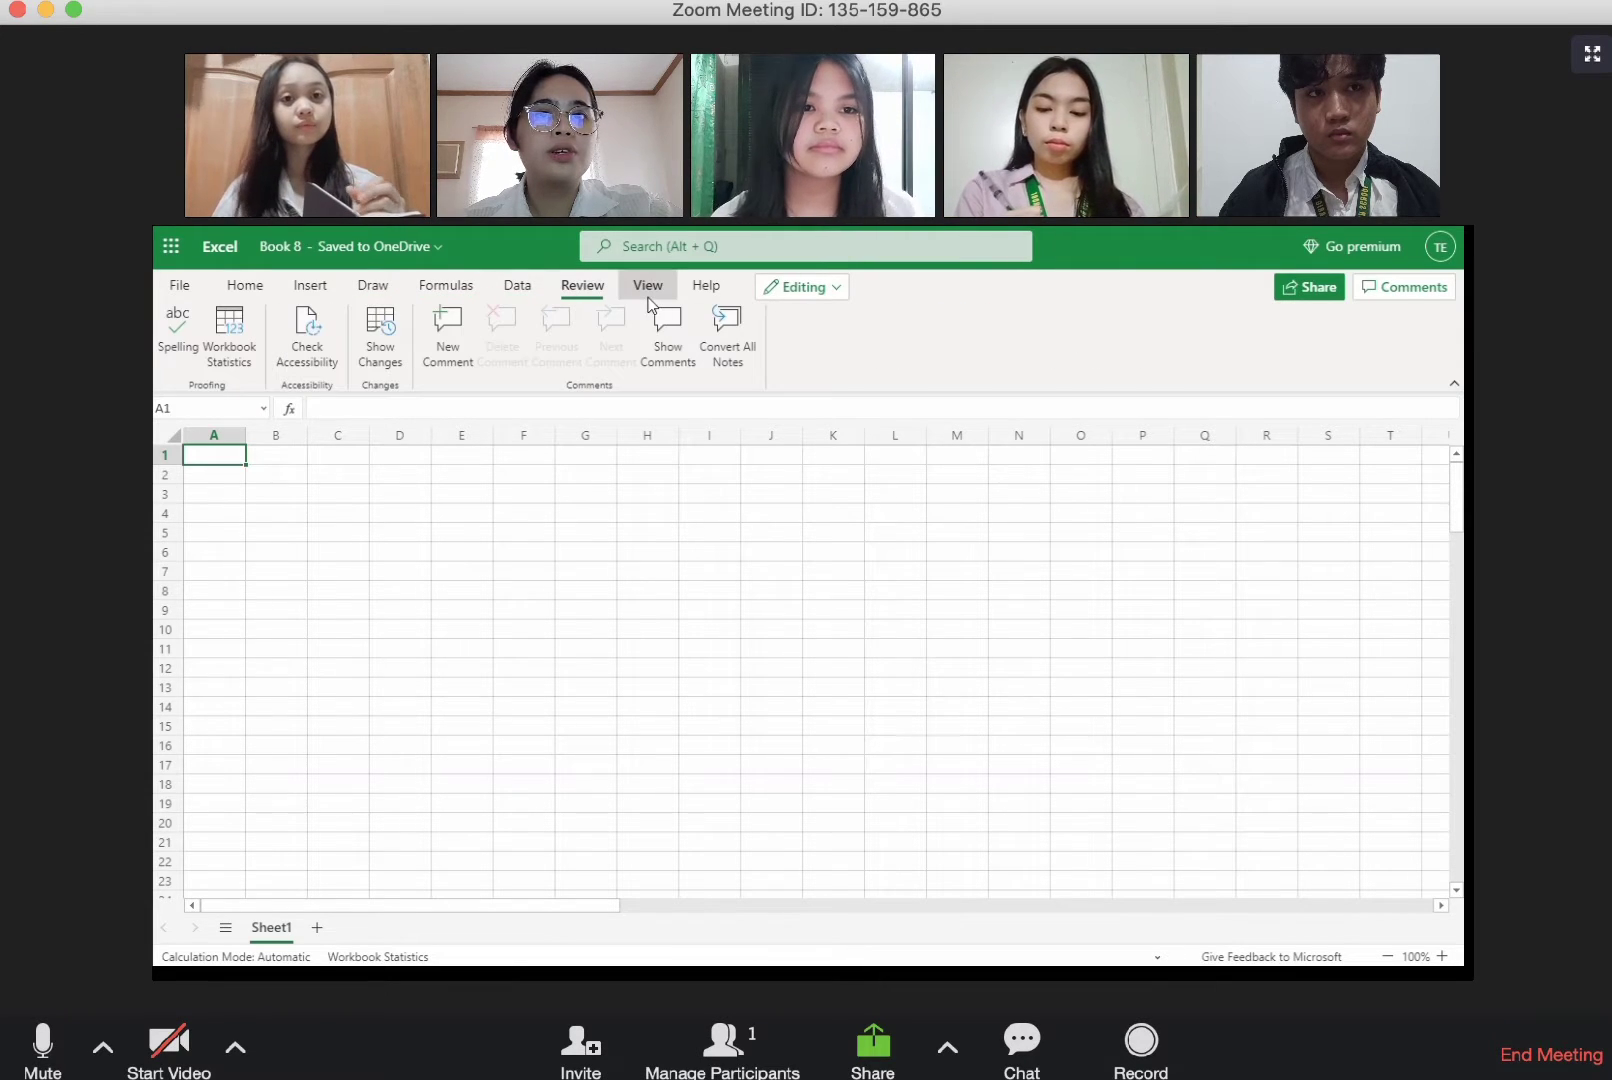
left_click(648, 292)
left_click(704, 292)
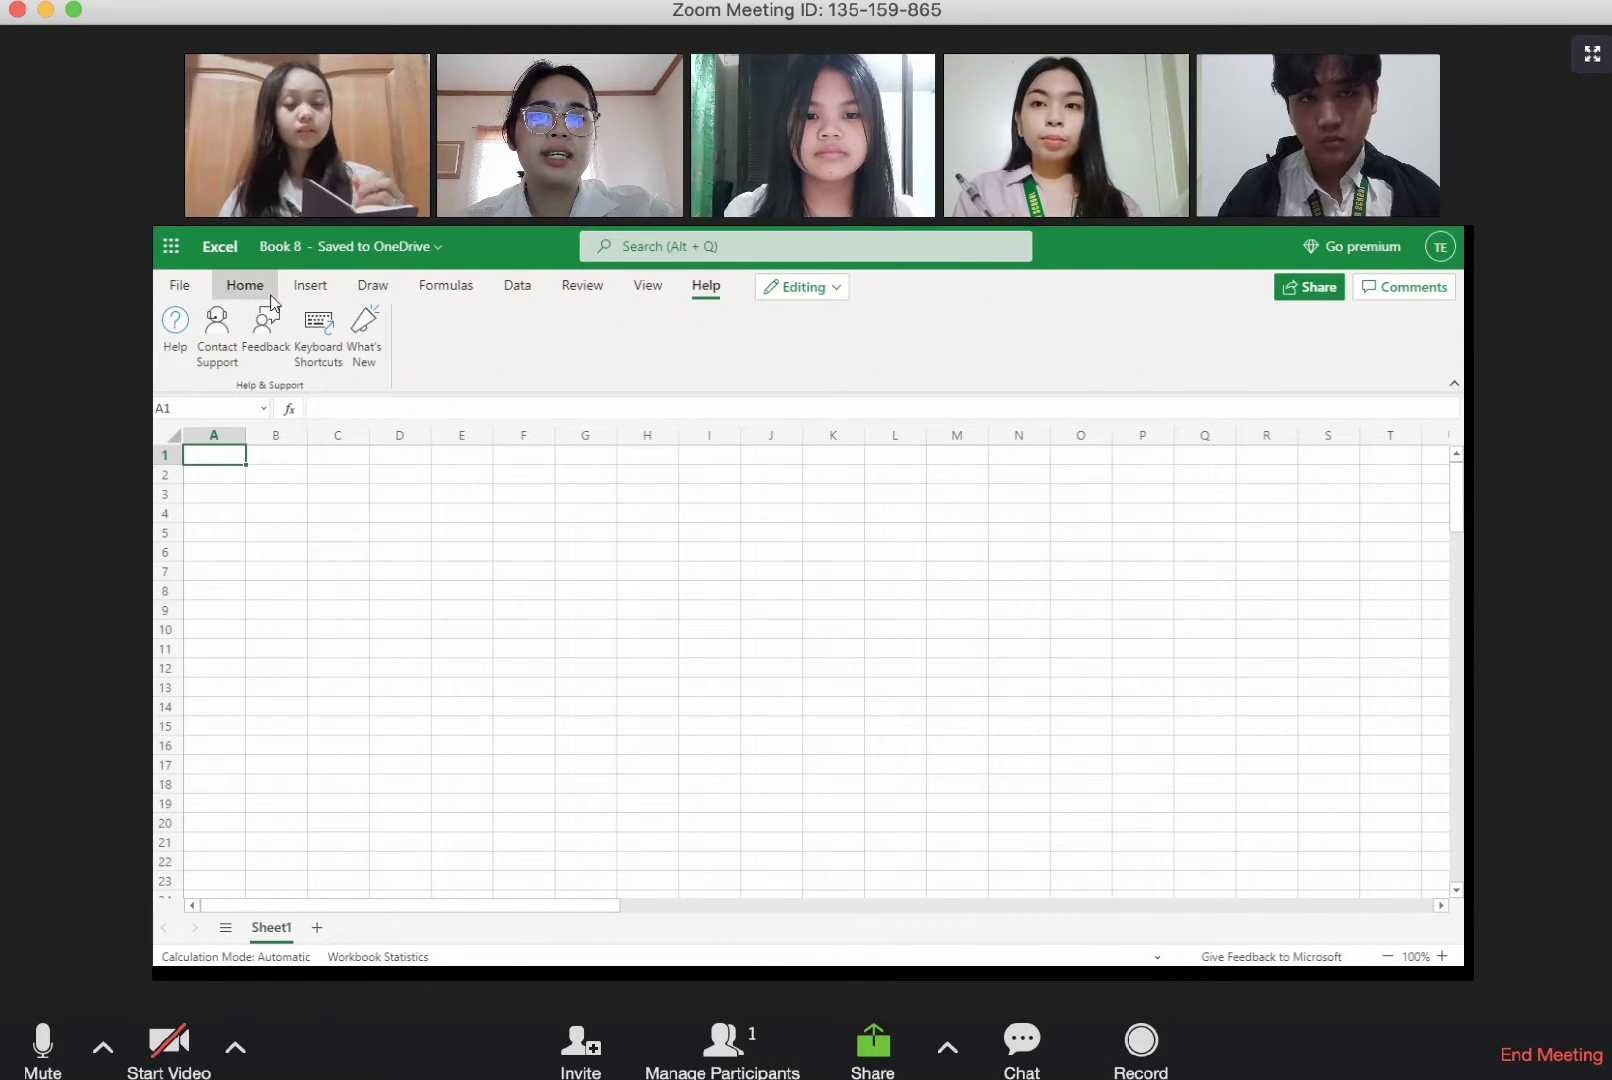
left_click(271, 292)
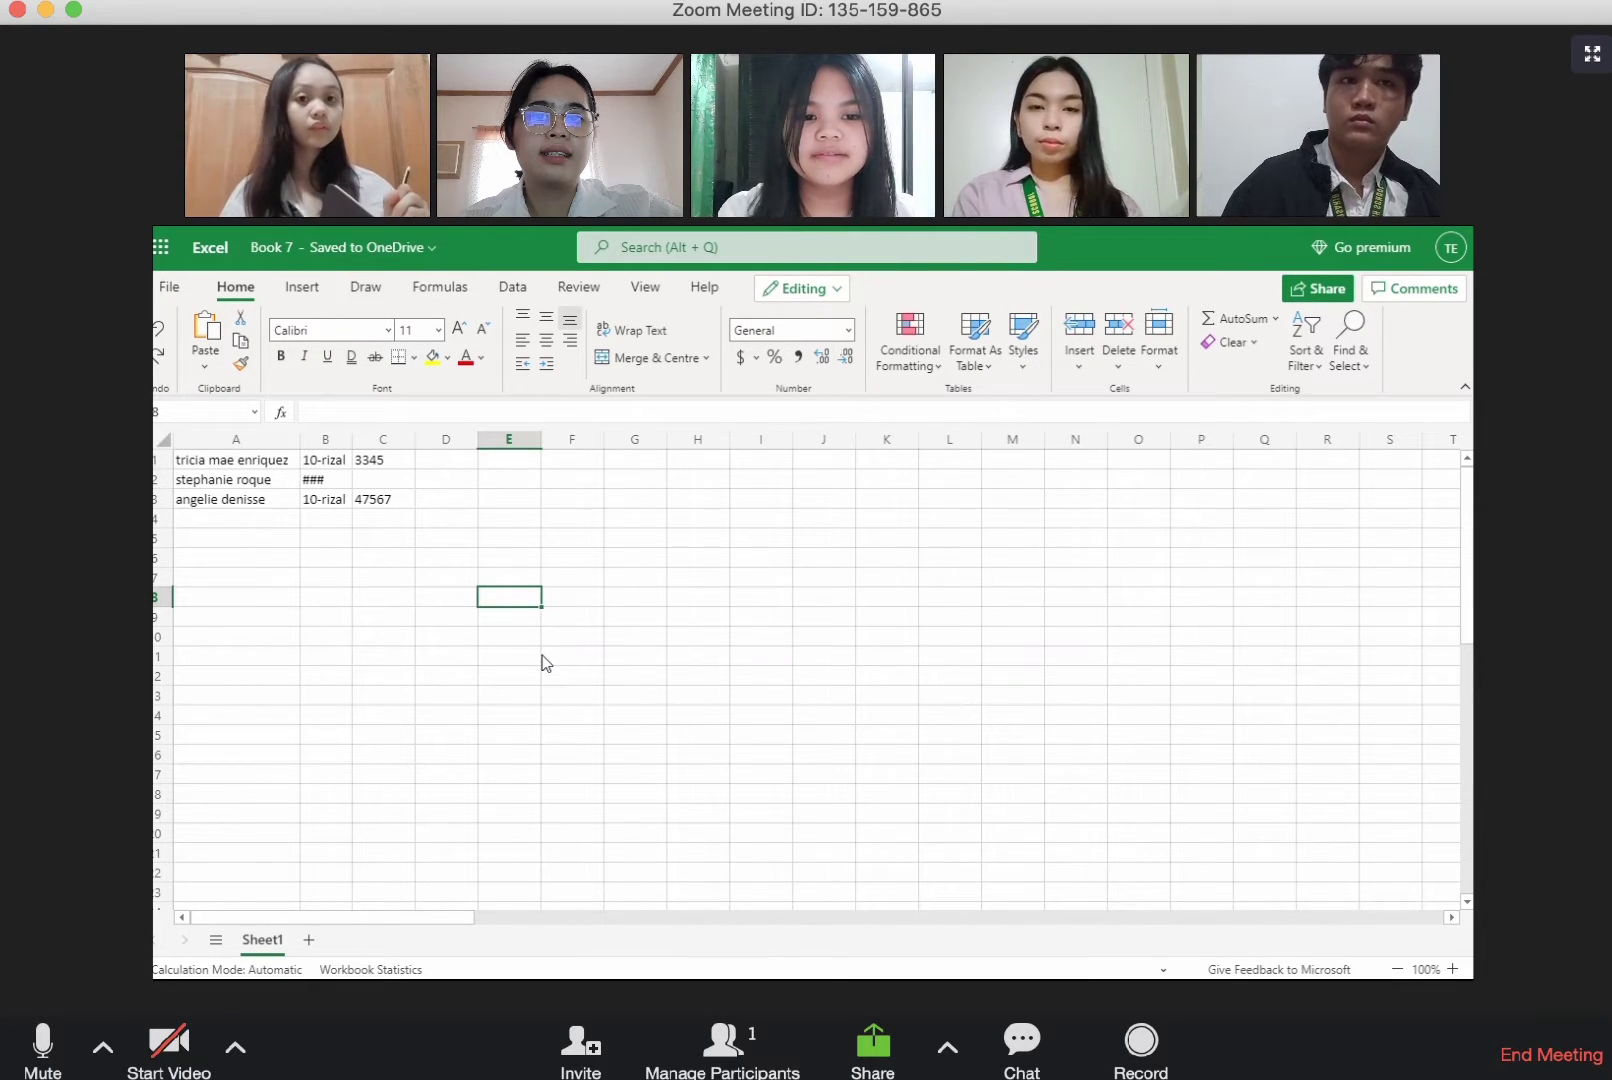
Step: Select columns A to D one by one, followed by rows 1 to 3 of the student list in Book 7
left_click(272, 442)
left_click(322, 441)
left_click(395, 442)
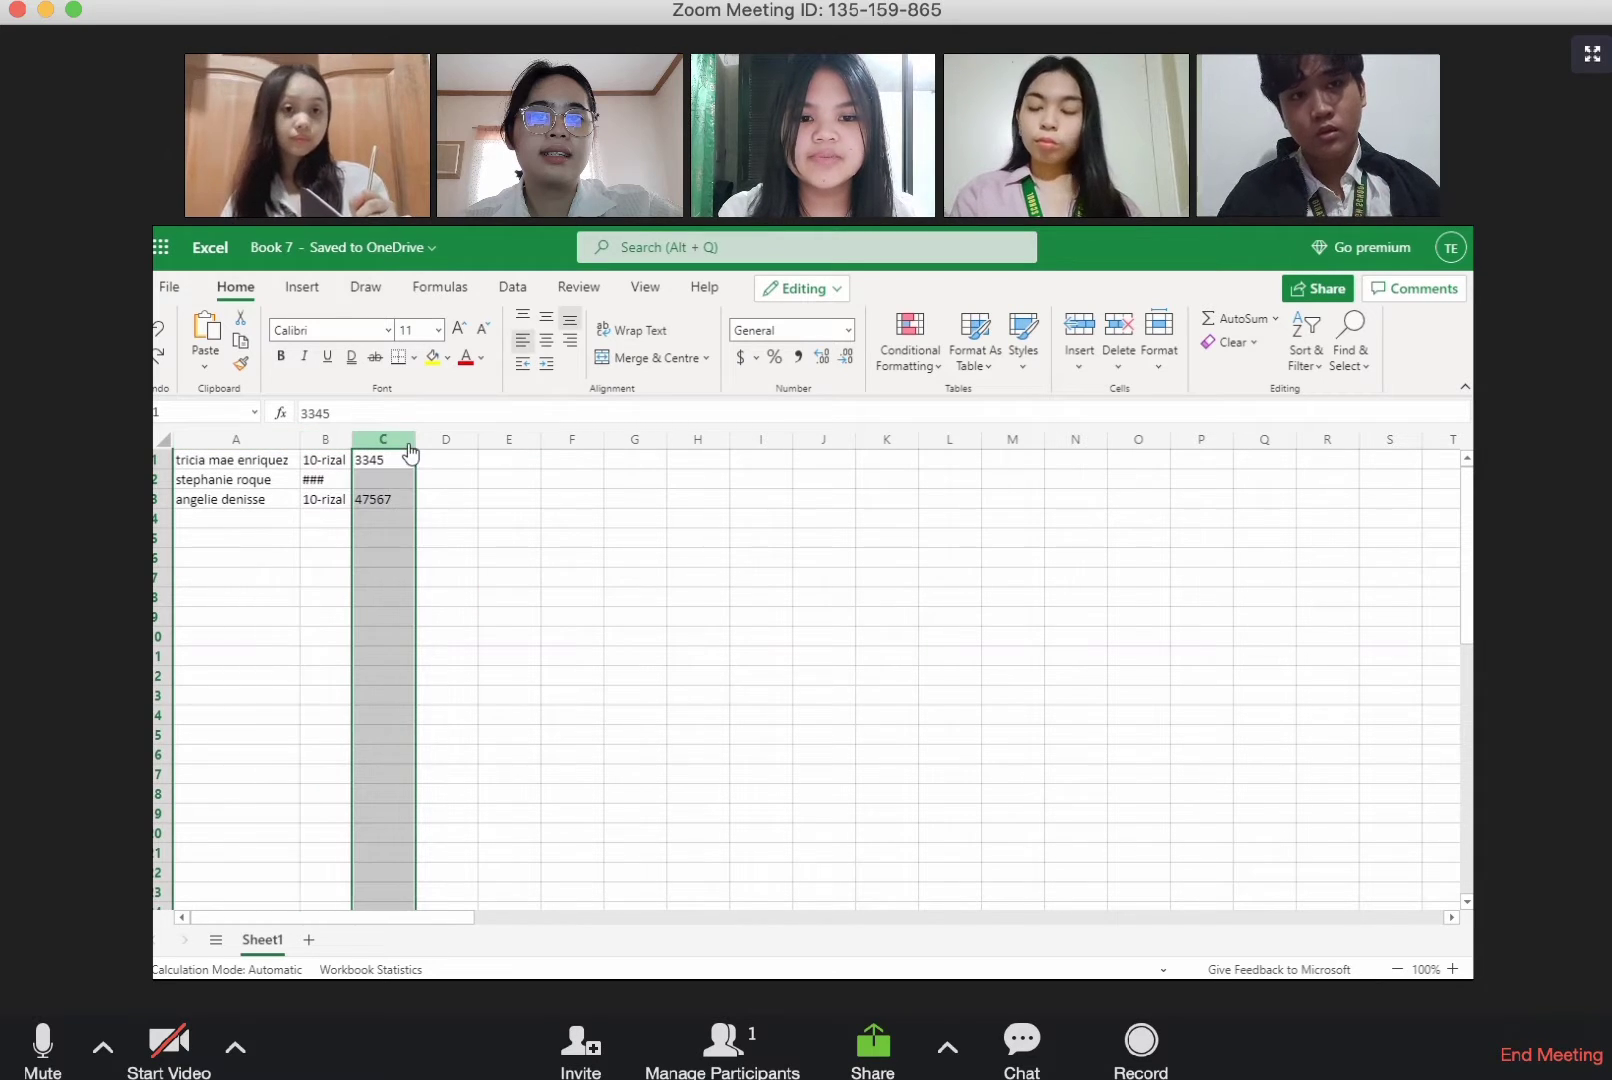
left_click(456, 446)
left_click(161, 460)
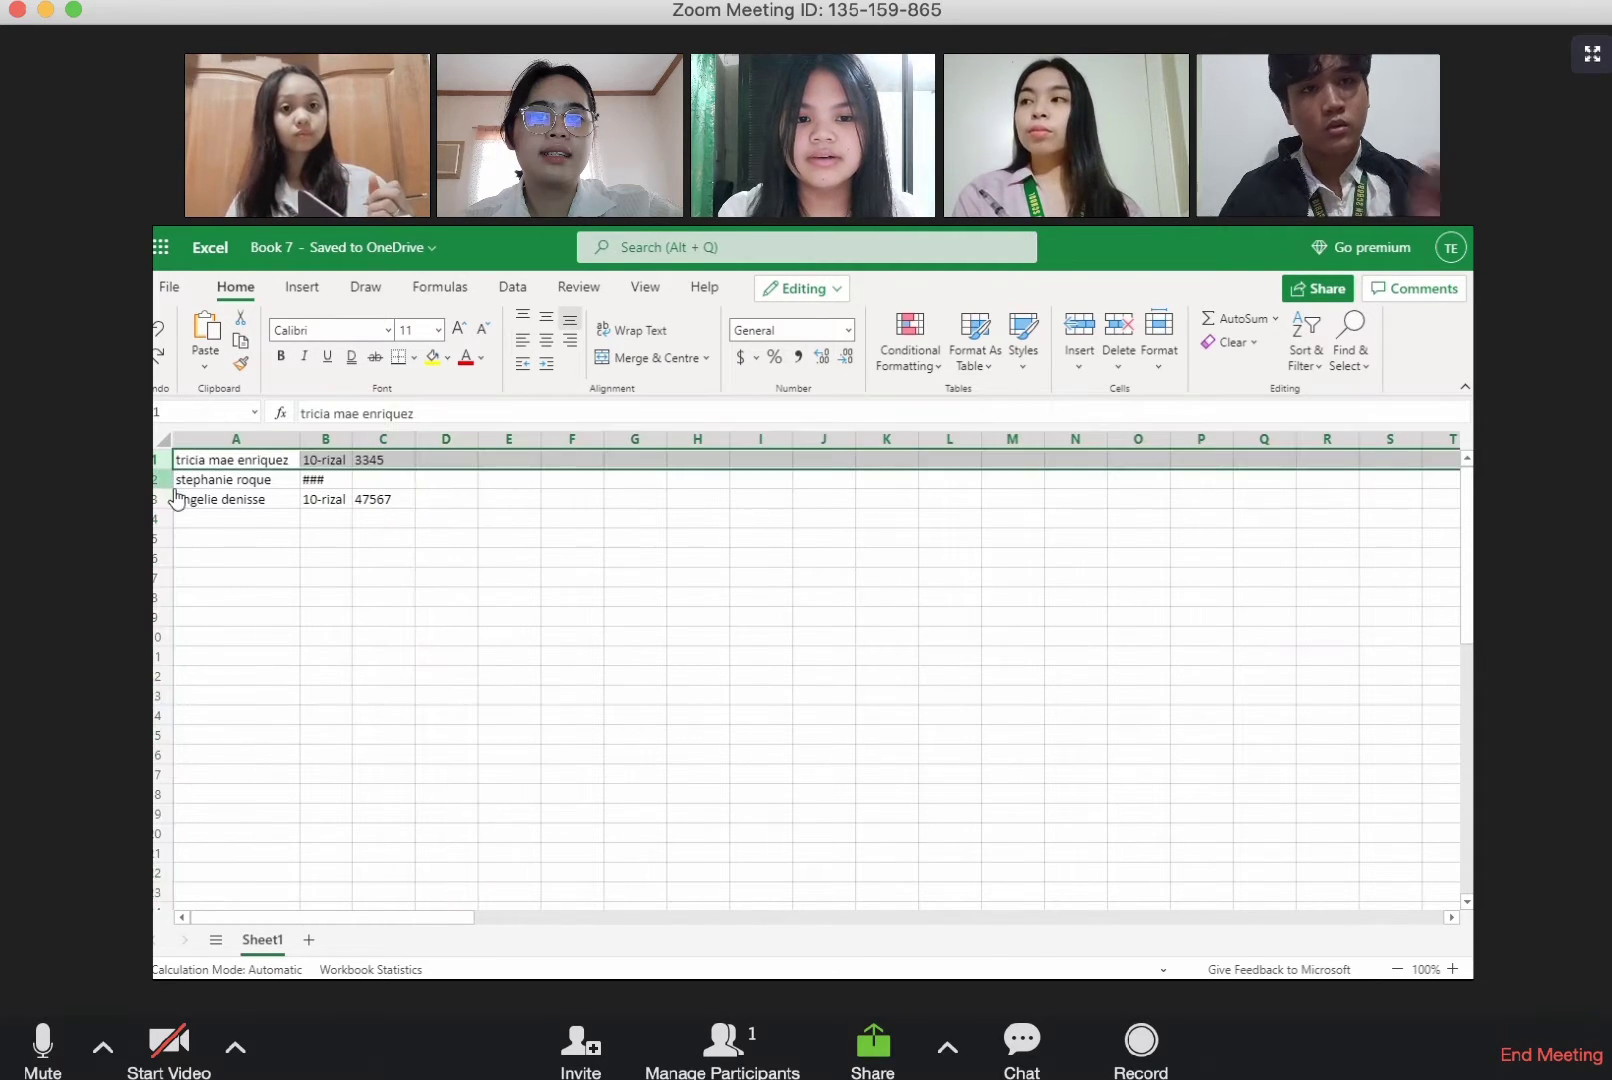
left_click(165, 480)
left_click(165, 499)
left_click(446, 499)
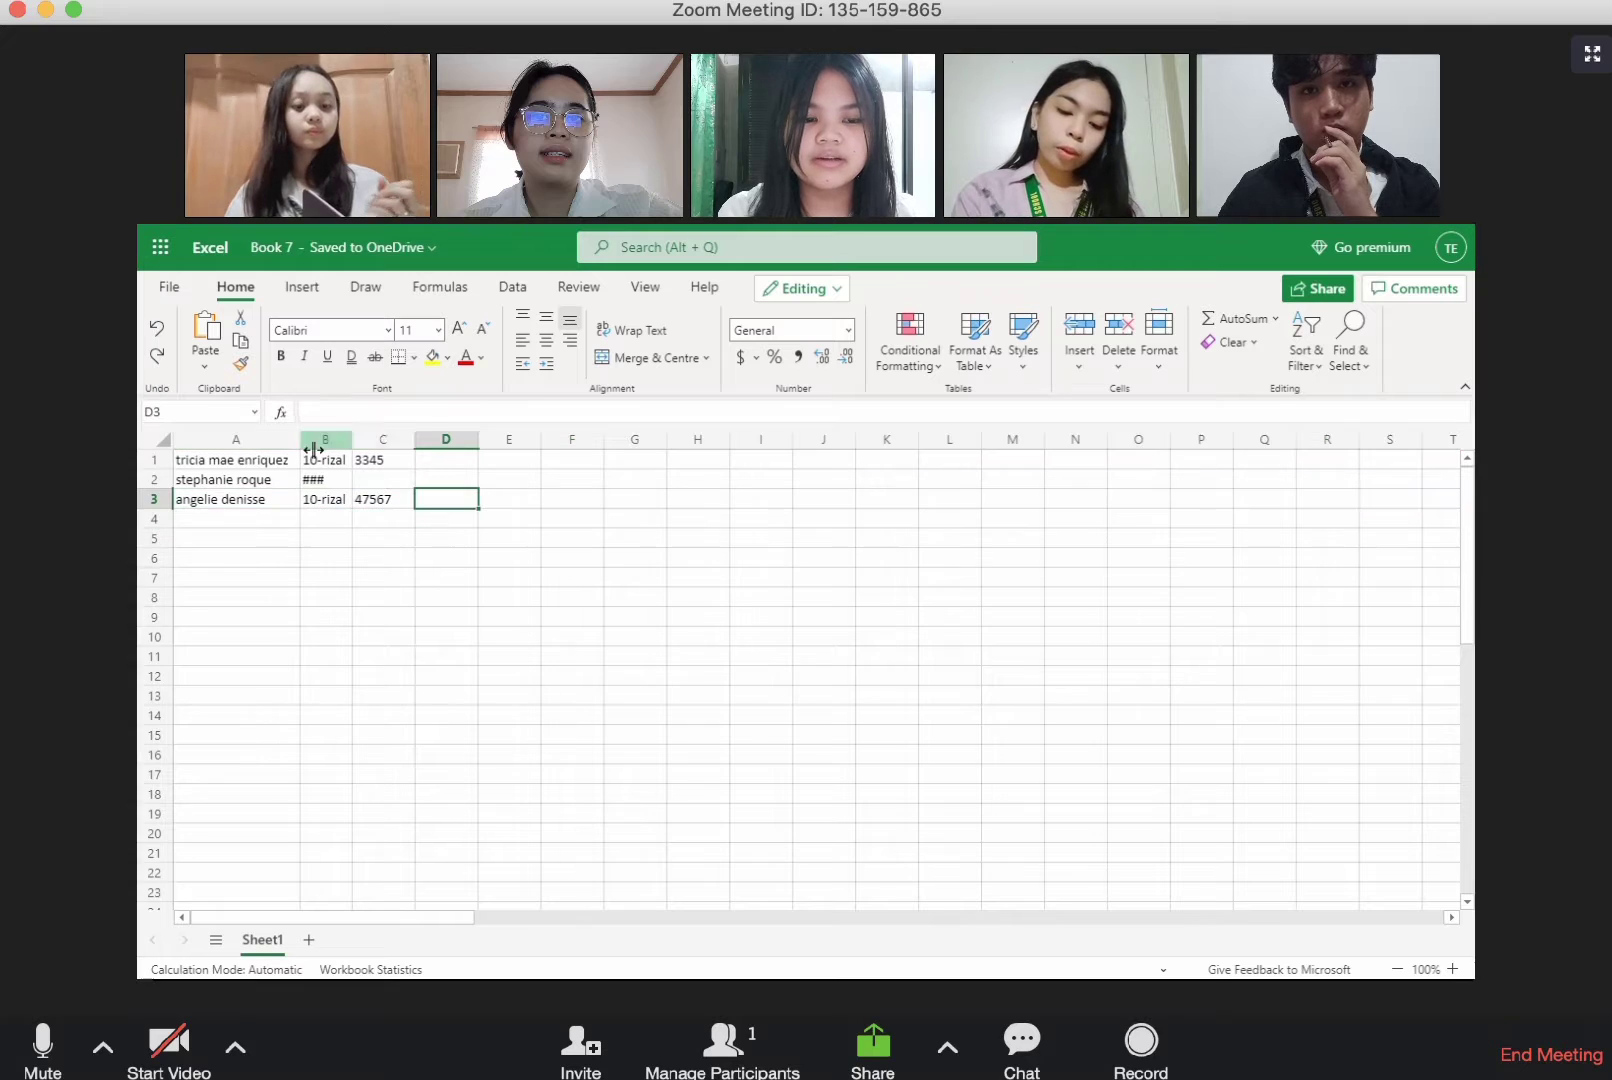
Step: Resize columns A and B of the student list to fit the names and the section entries
left_click_drag(299, 441, 456, 448)
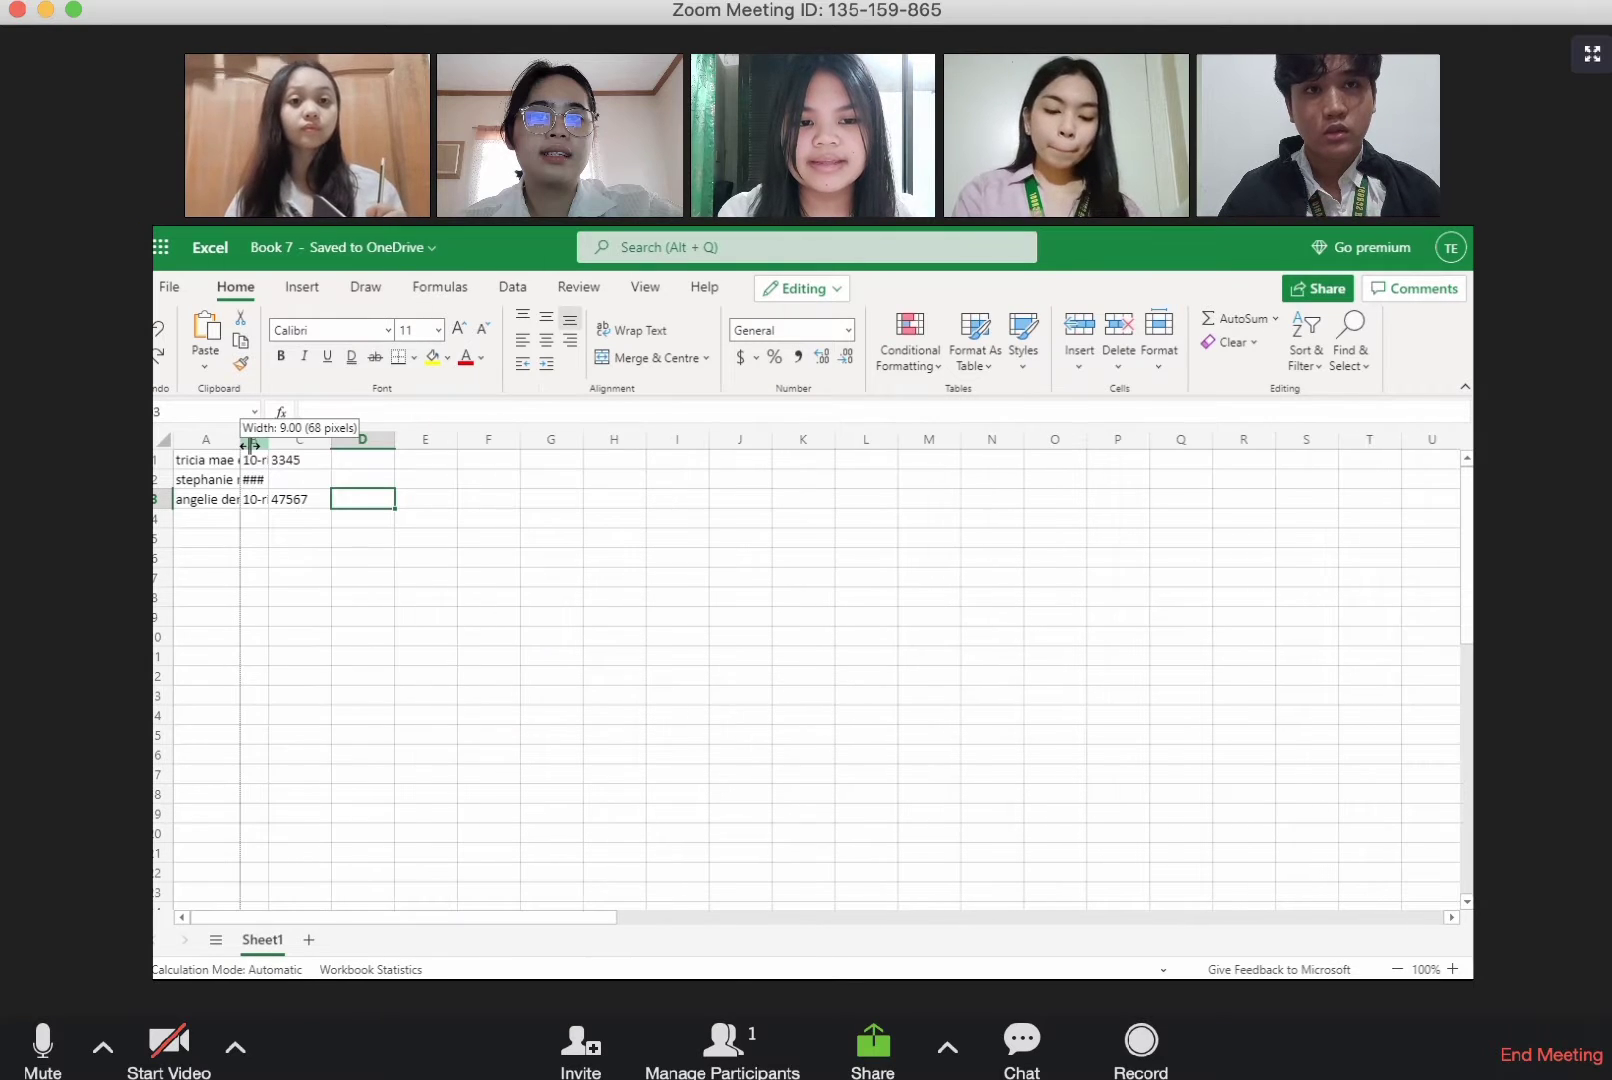
double_click(246, 443)
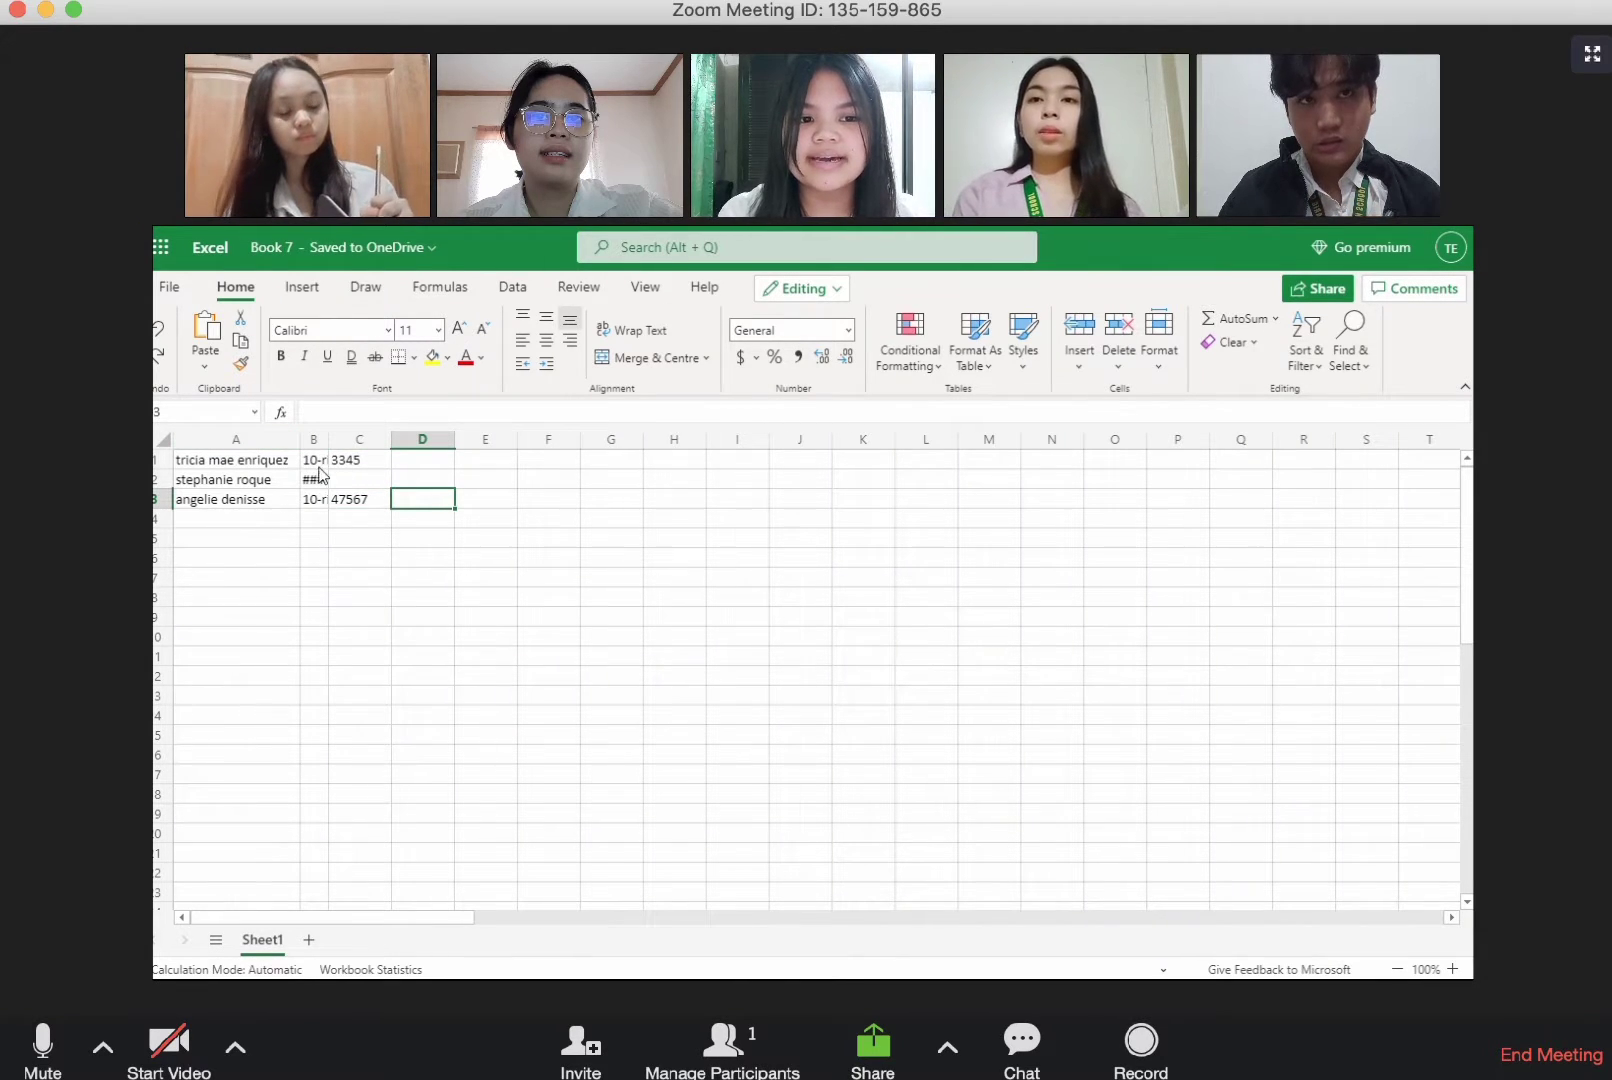
left_click_drag(328, 440, 352, 441)
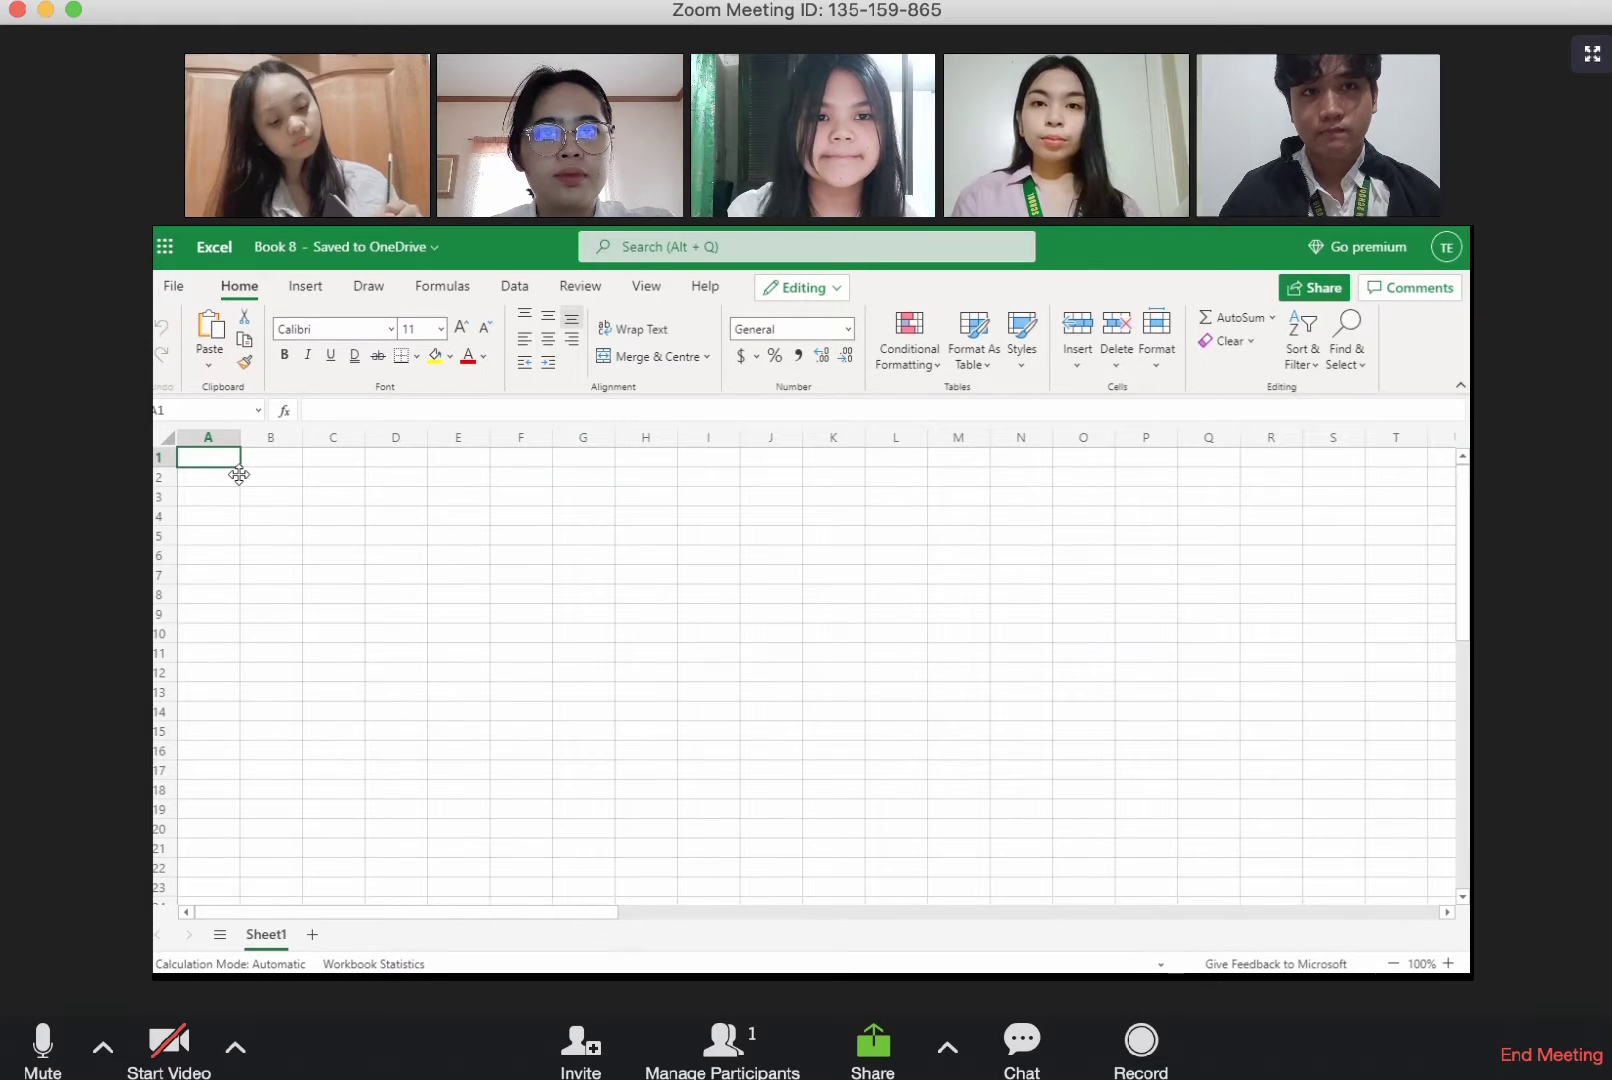
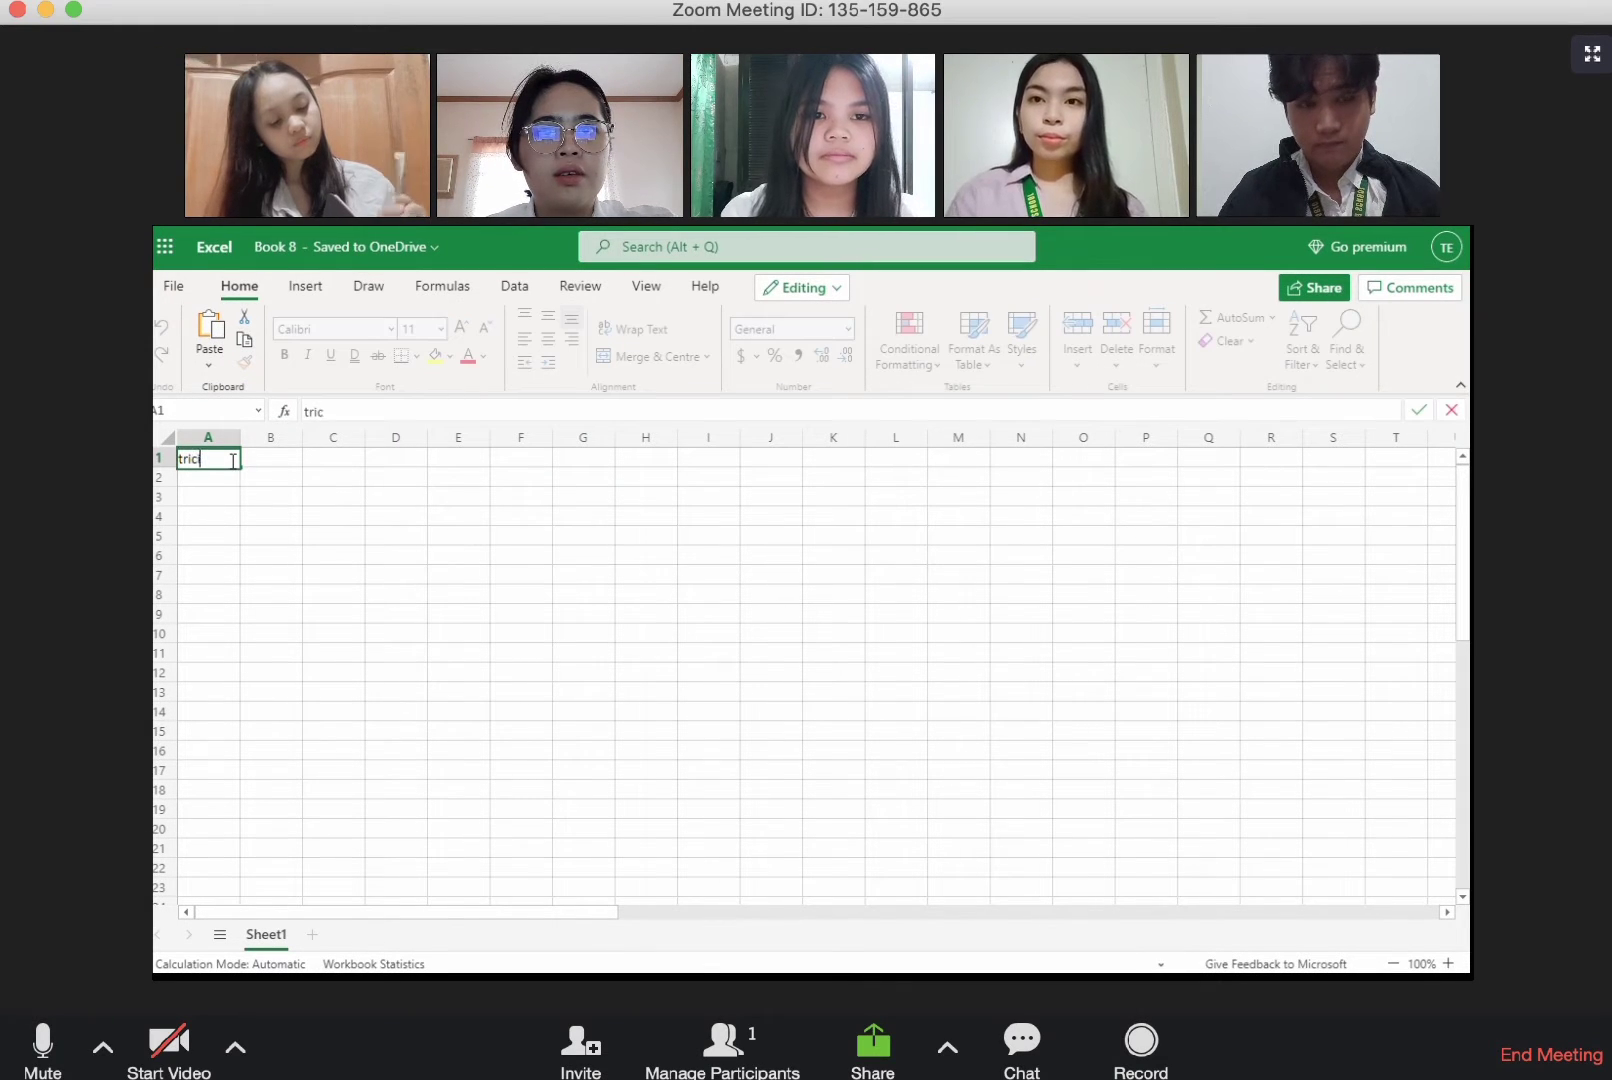
Step: Enter the student's full name in cell A1 and "10-rizal" in cell A2 of Book 8
left_click(228, 479)
type("10")
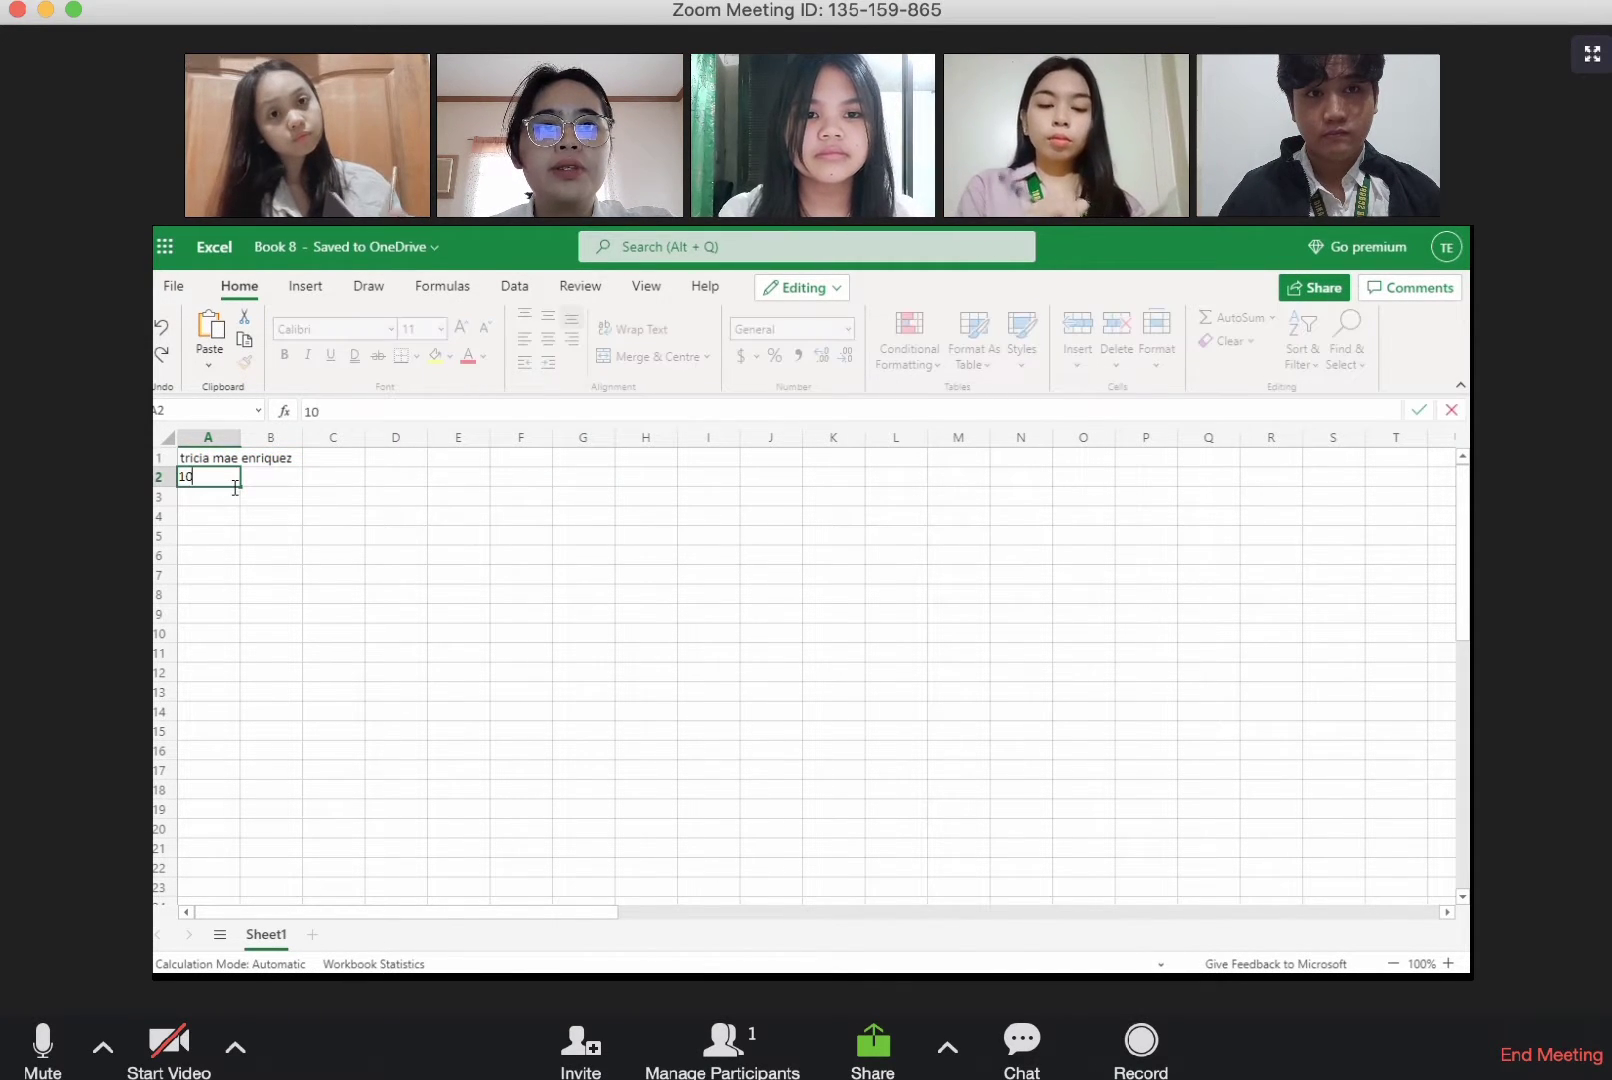
type("-rizal")
left_click(317, 533)
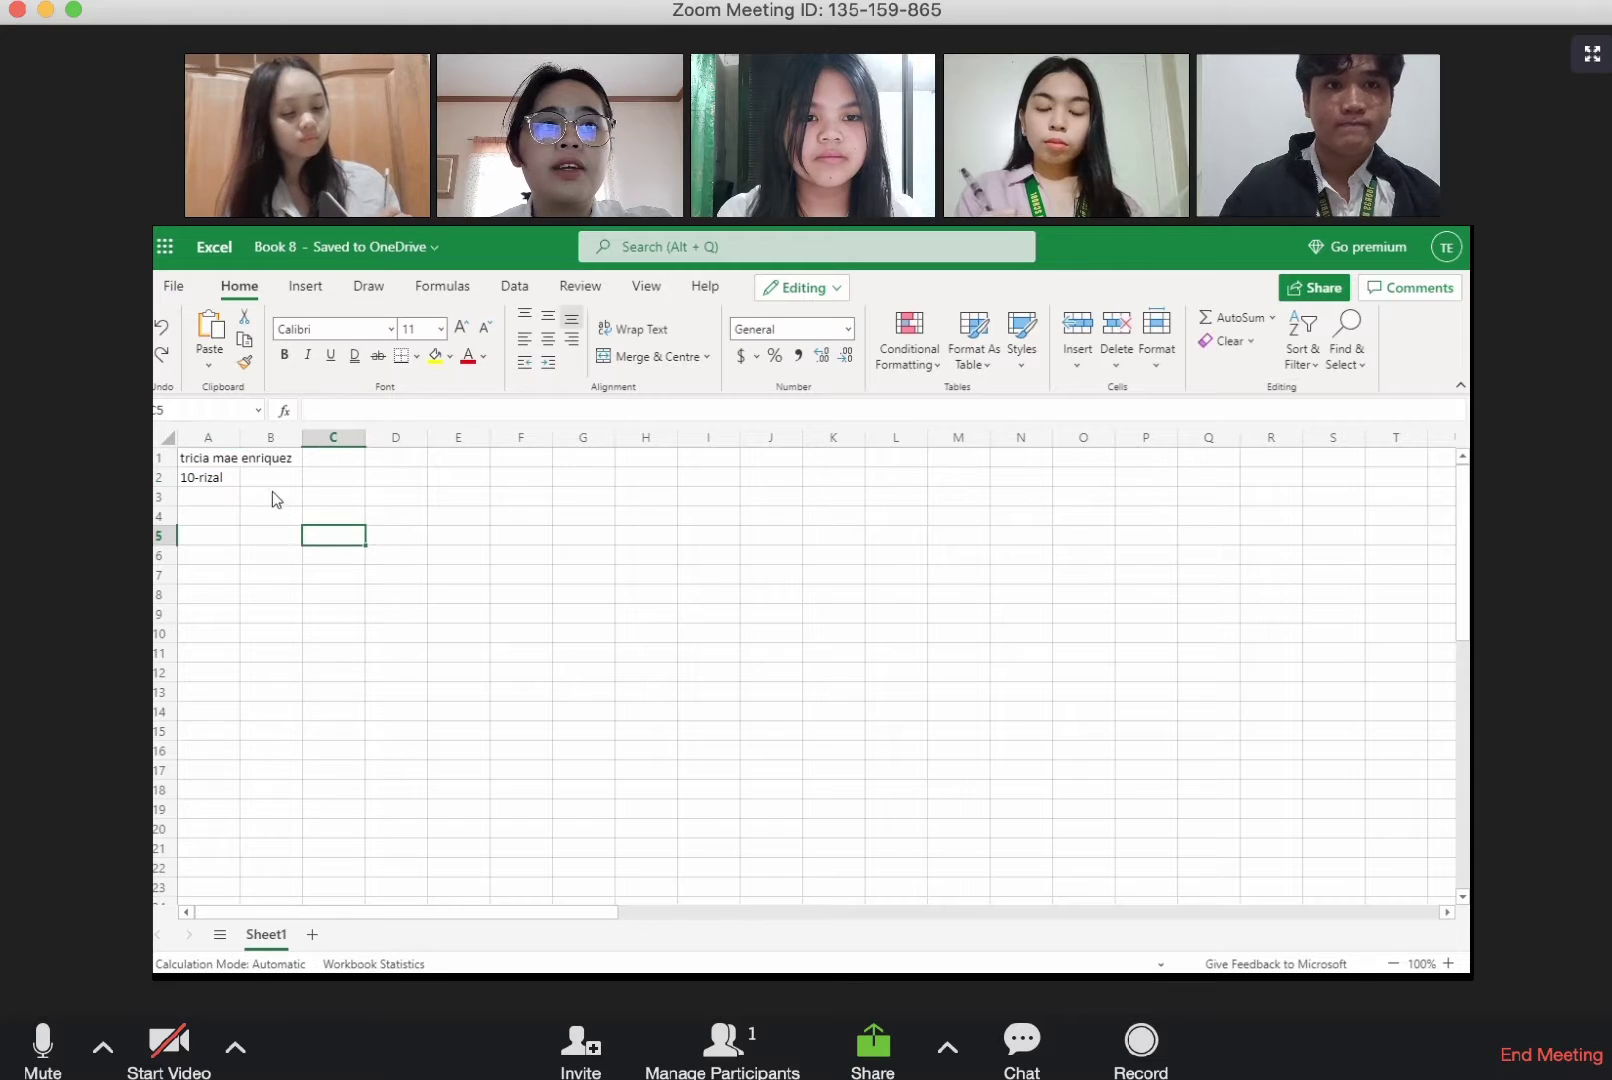
left_click(228, 458)
left_click(233, 480)
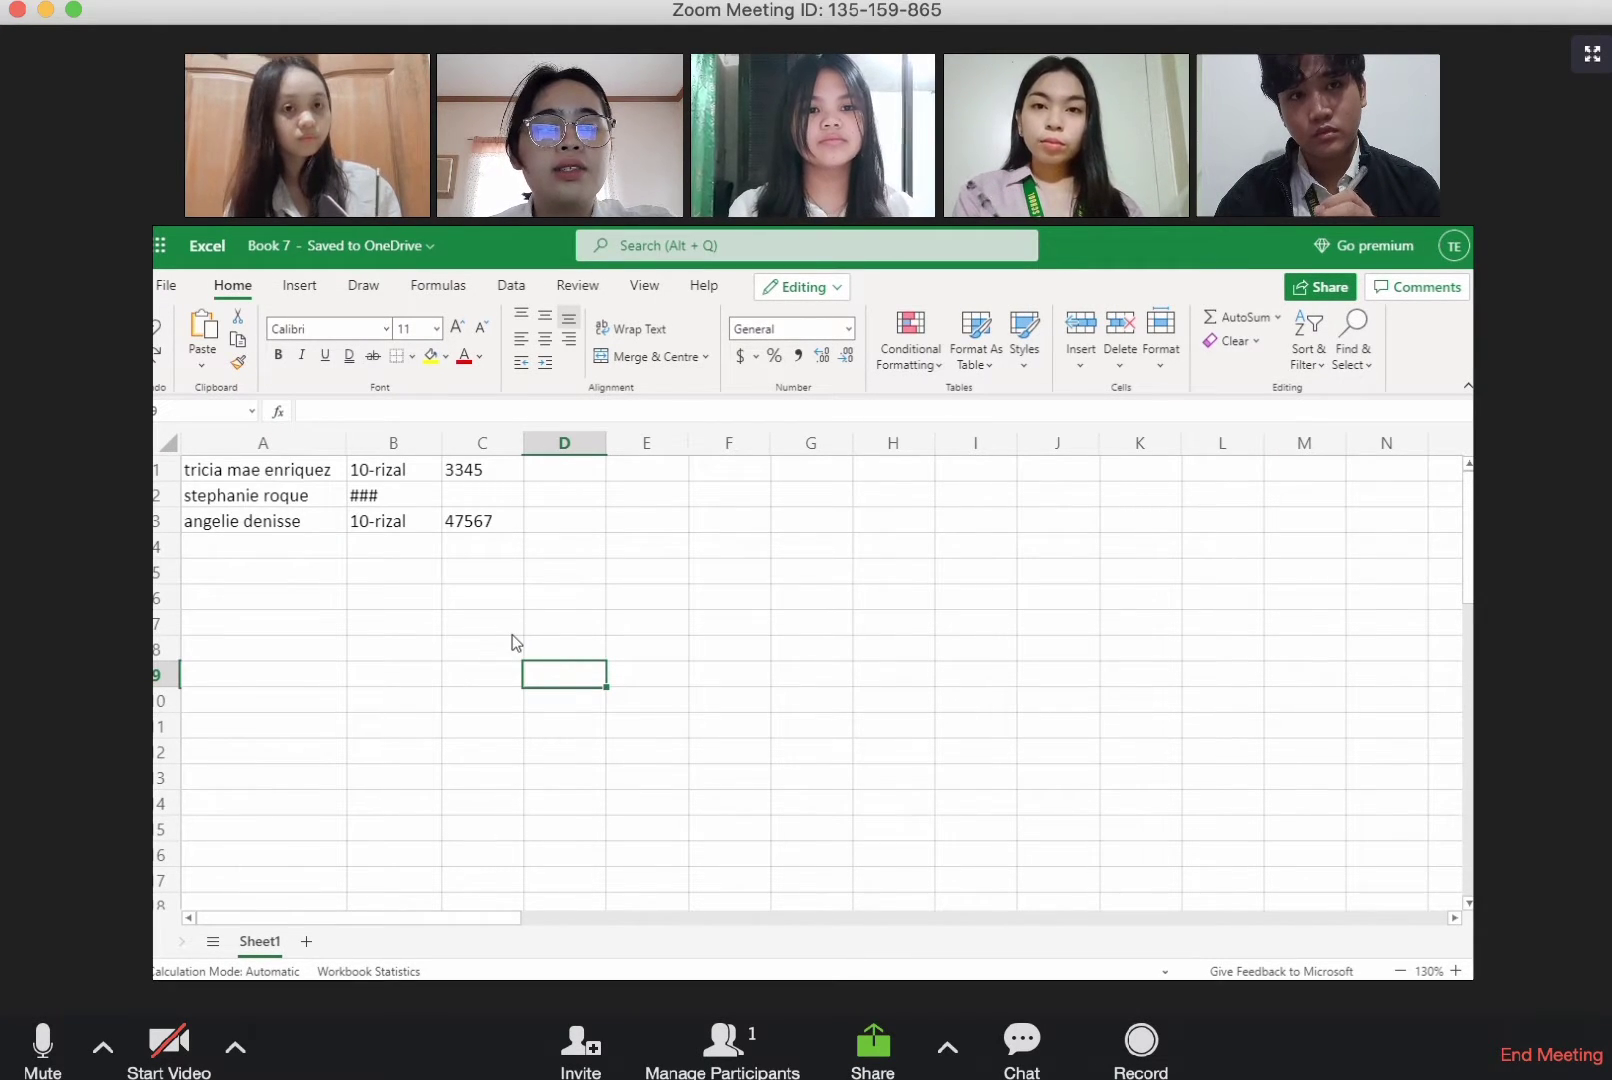
Step: Add a bottom border to each student name cell, A1, A2 and A3, in Book 7
left_click(310, 476)
left_click(411, 360)
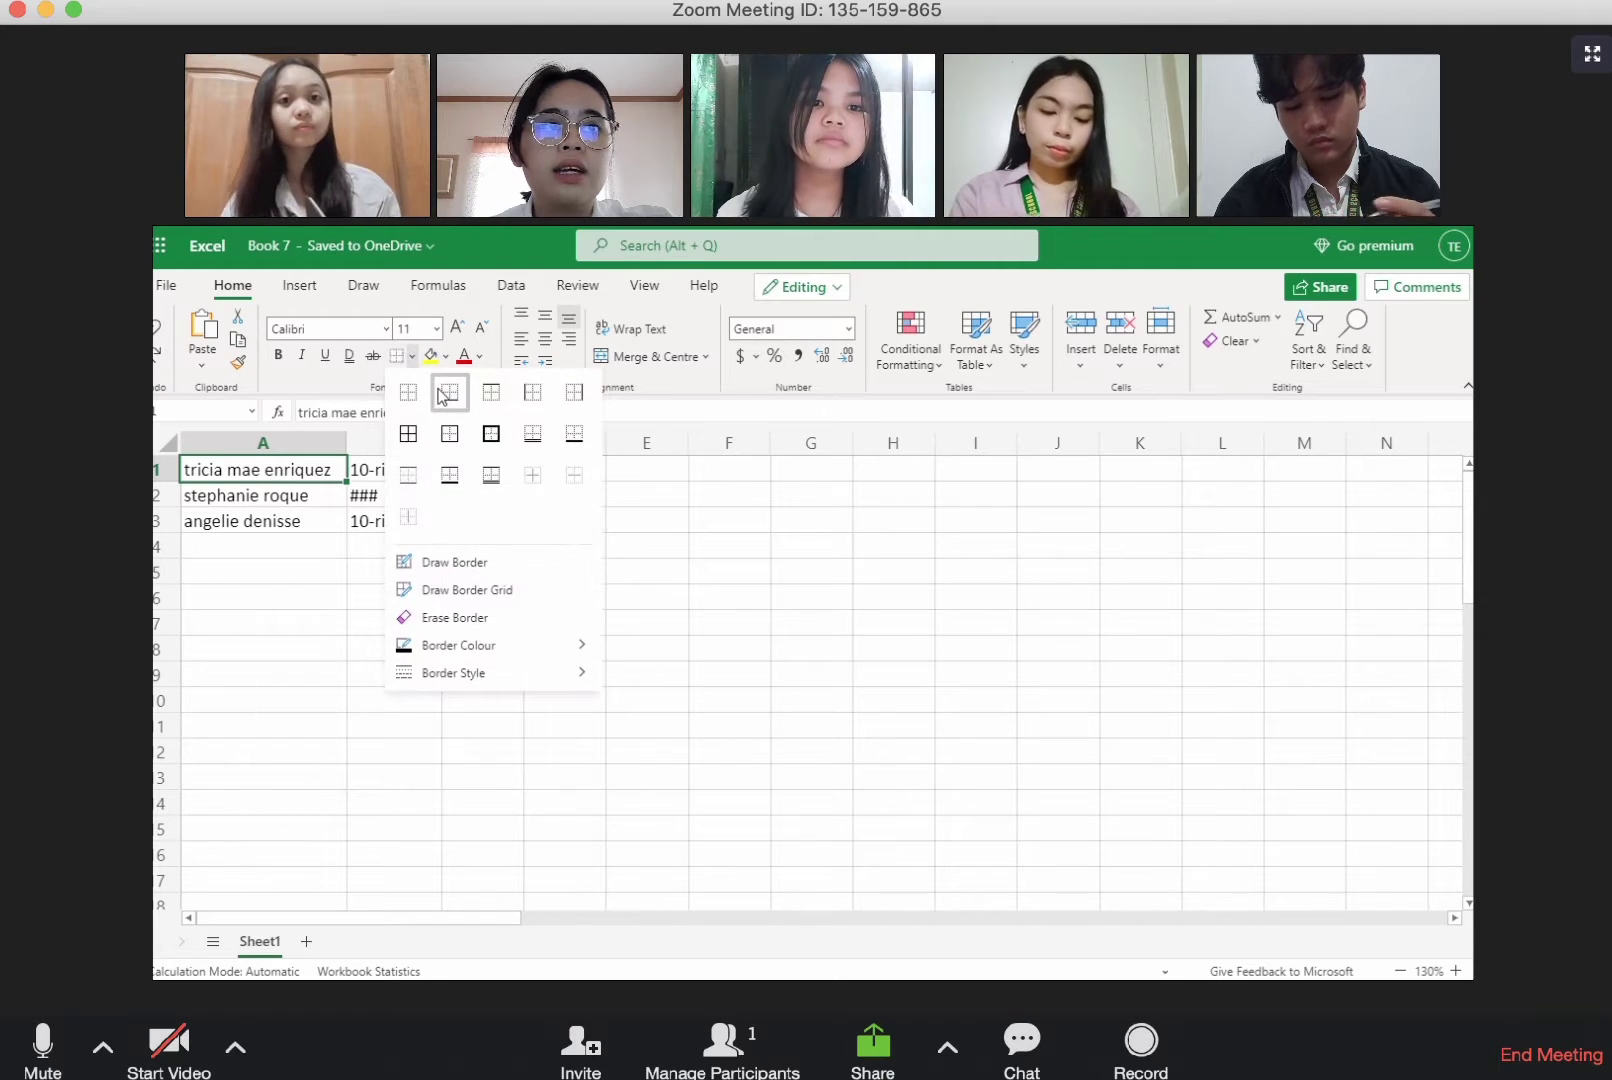
left_click(335, 493)
left_click(335, 493)
left_click(411, 360)
left_click(408, 390)
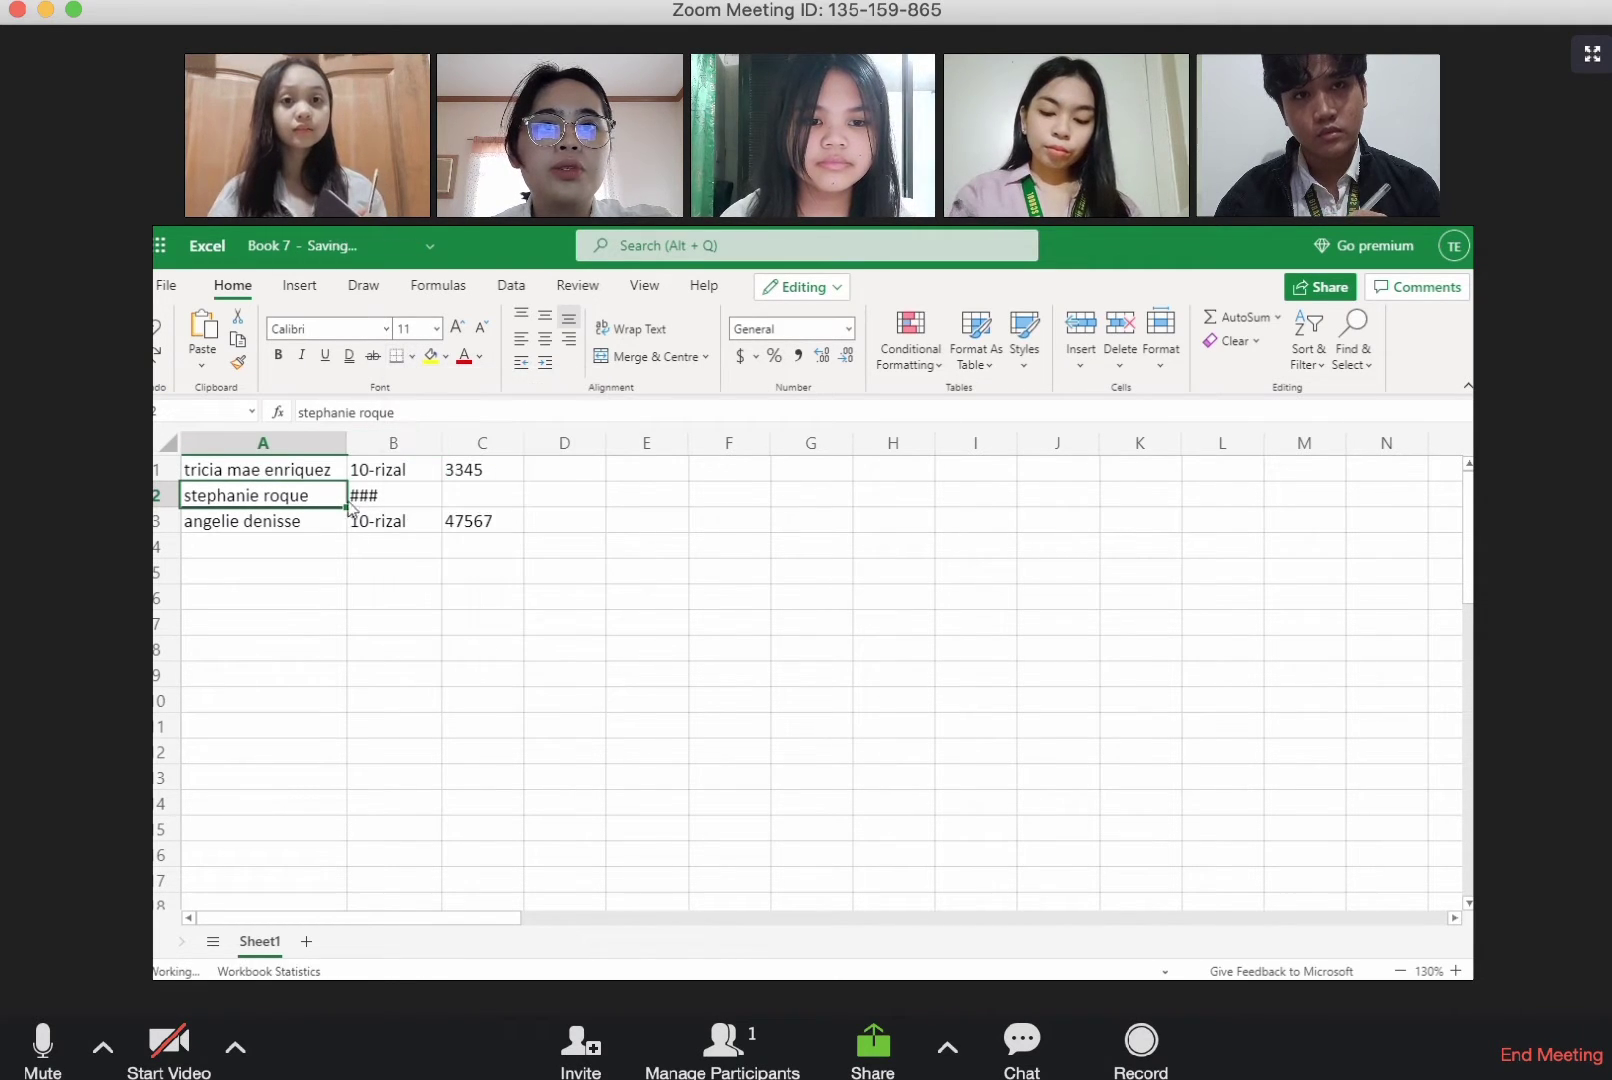
left_click(337, 521)
left_click(411, 360)
left_click(408, 390)
left_click(423, 648)
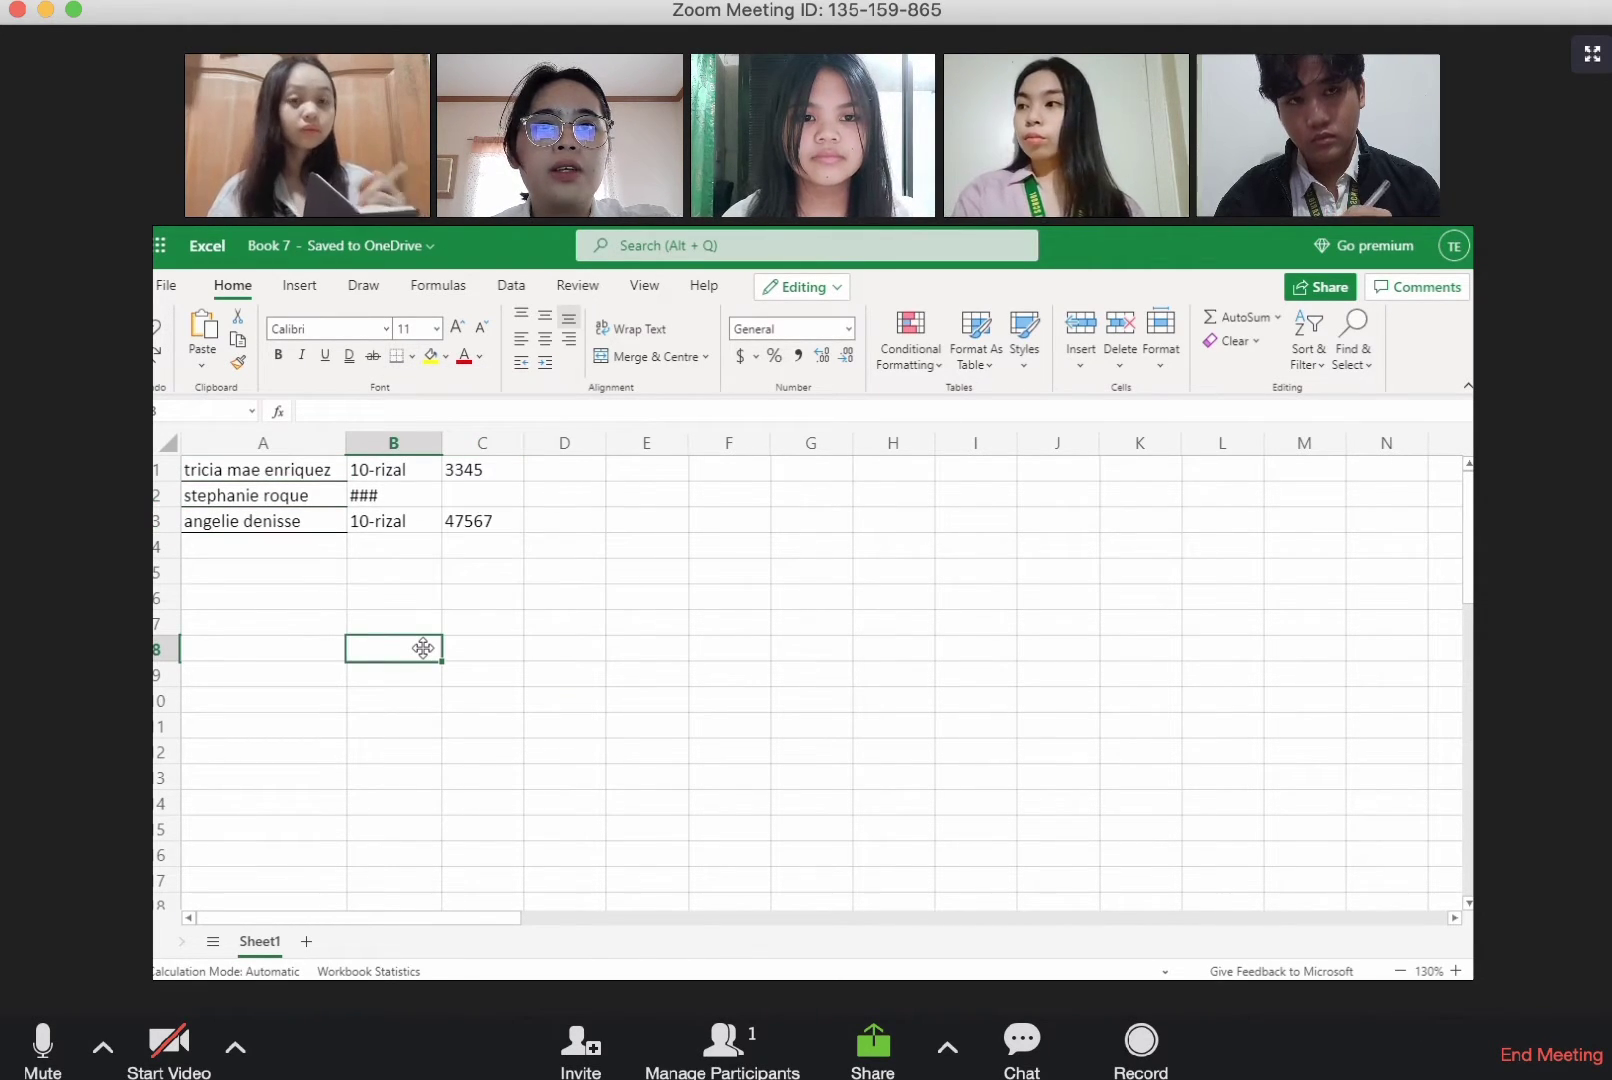
Step: Try left and right alignment on the student name in A1 and set it to centred
left_click(338, 470)
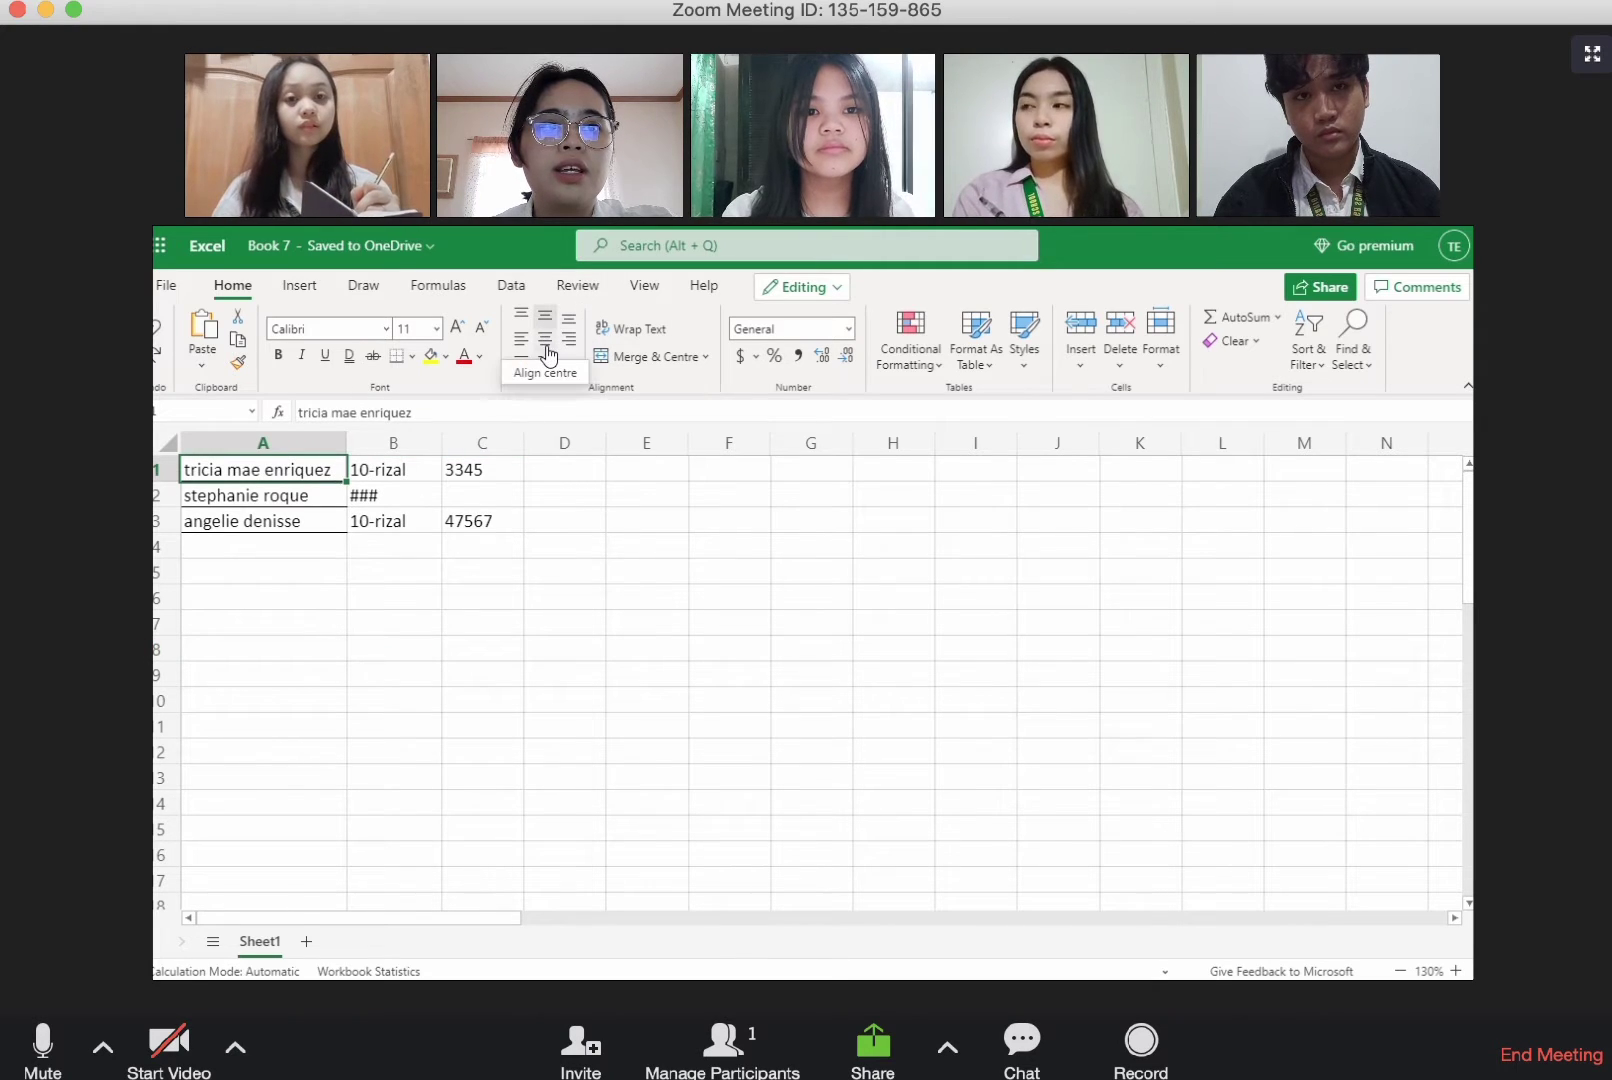
left_click(546, 345)
left_click(523, 344)
left_click(570, 344)
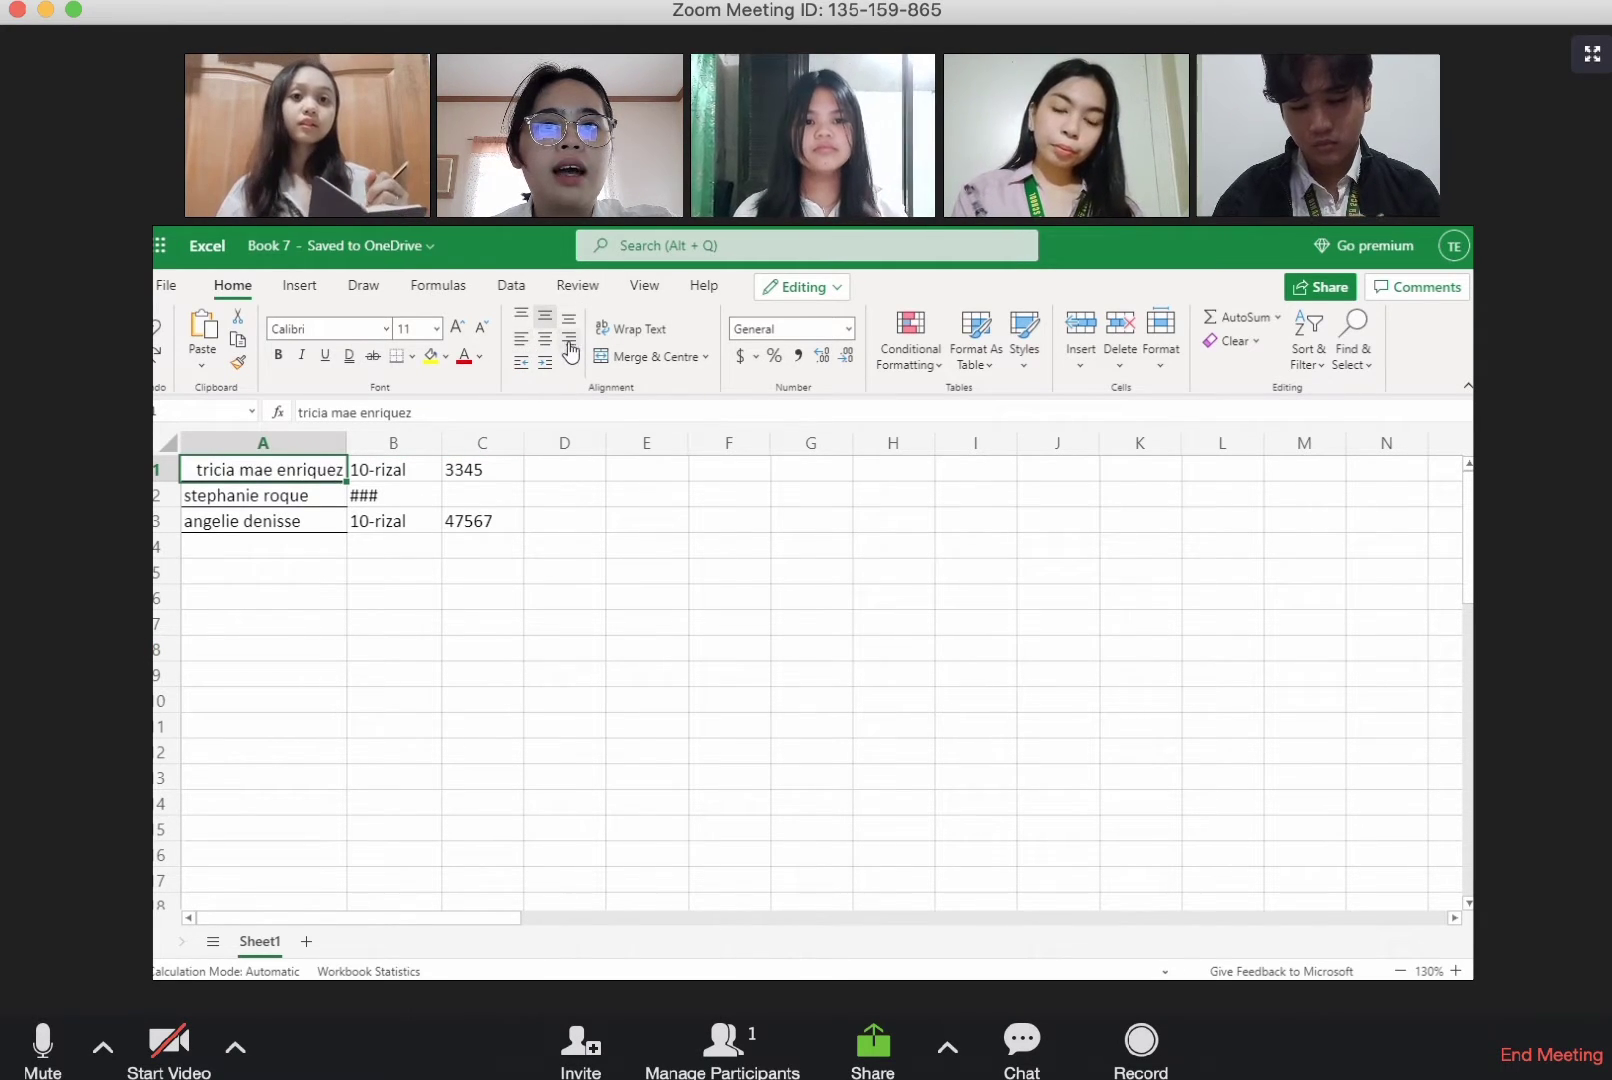
left_click(546, 340)
Step: Centre the student names in A2 and A3 horizontally and set middle vertical alignment for A1 and A2
left_click(330, 496)
left_click(546, 340)
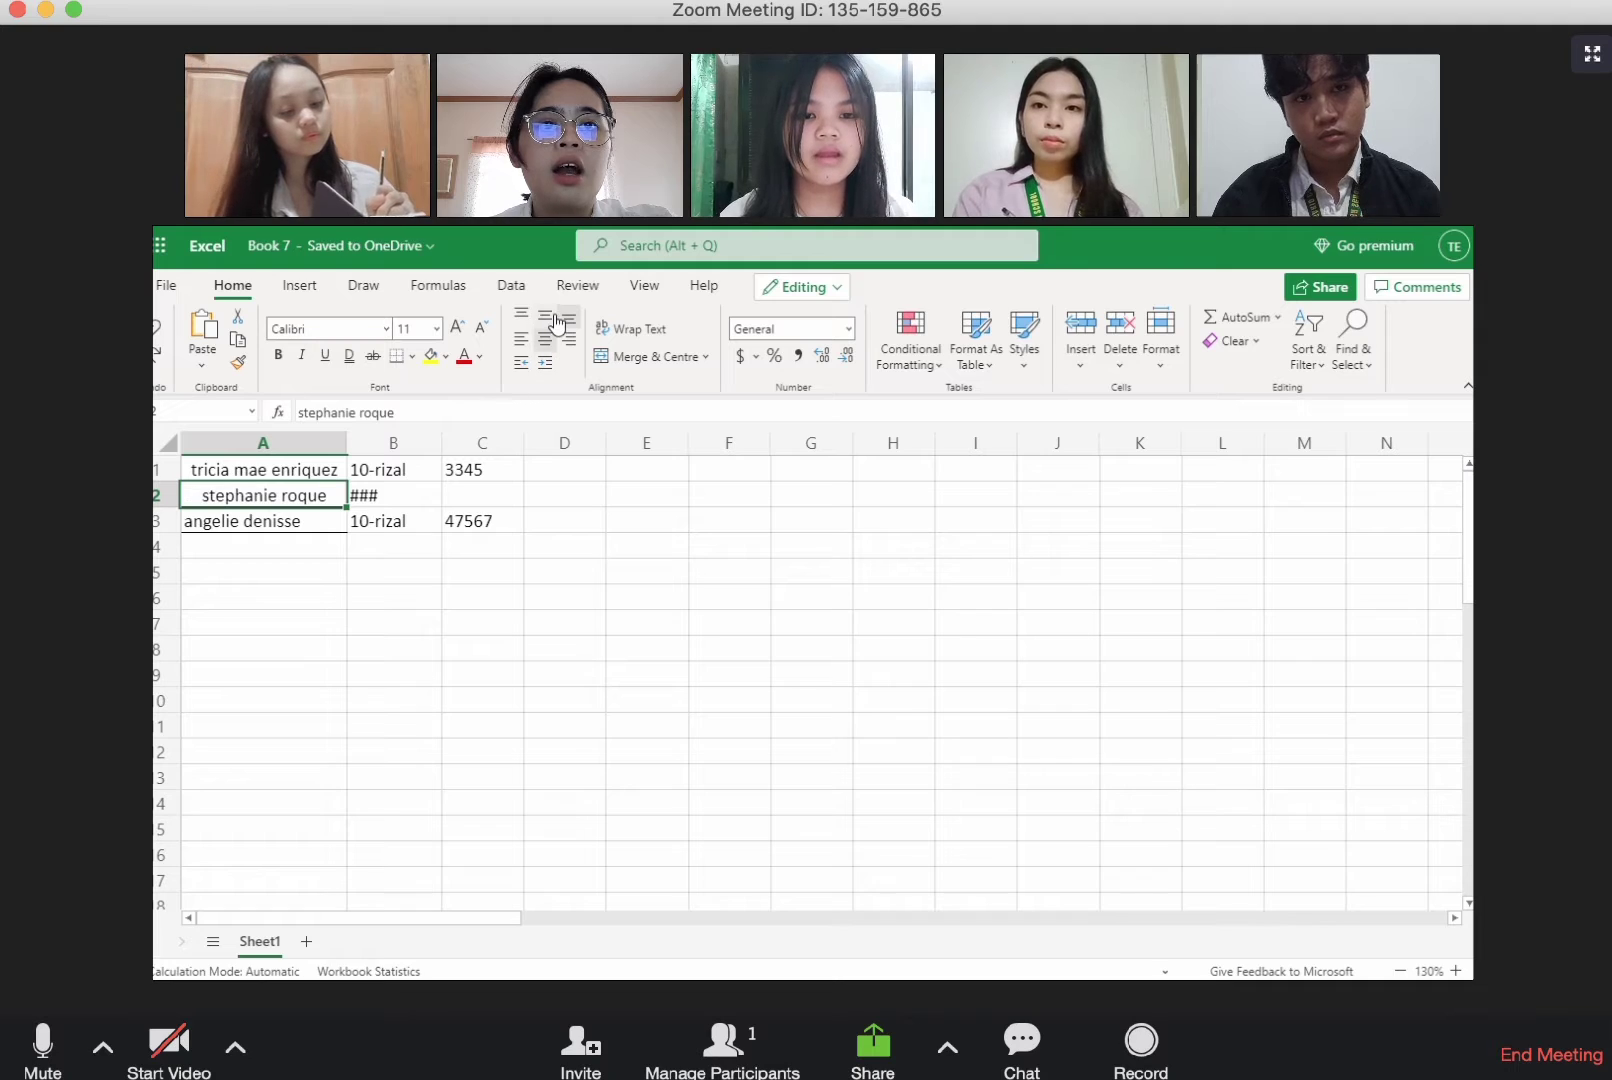
left_click(555, 319)
left_click(301, 477)
left_click(548, 321)
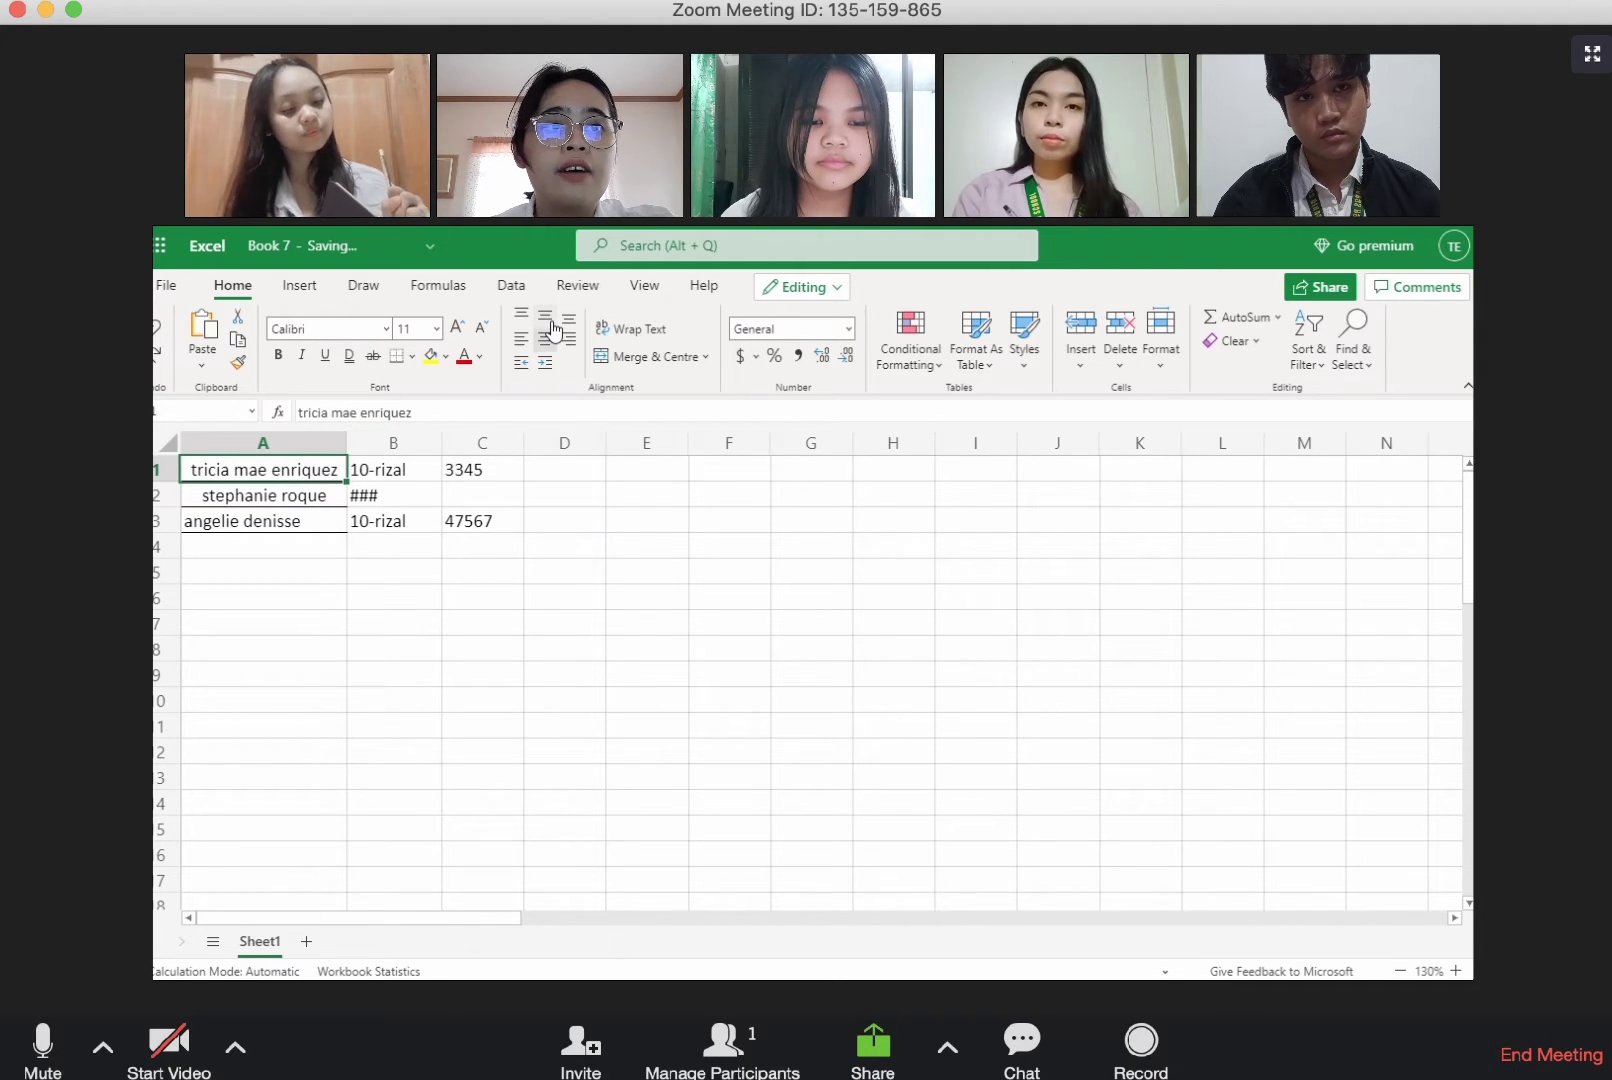
left_click(330, 521)
left_click(546, 340)
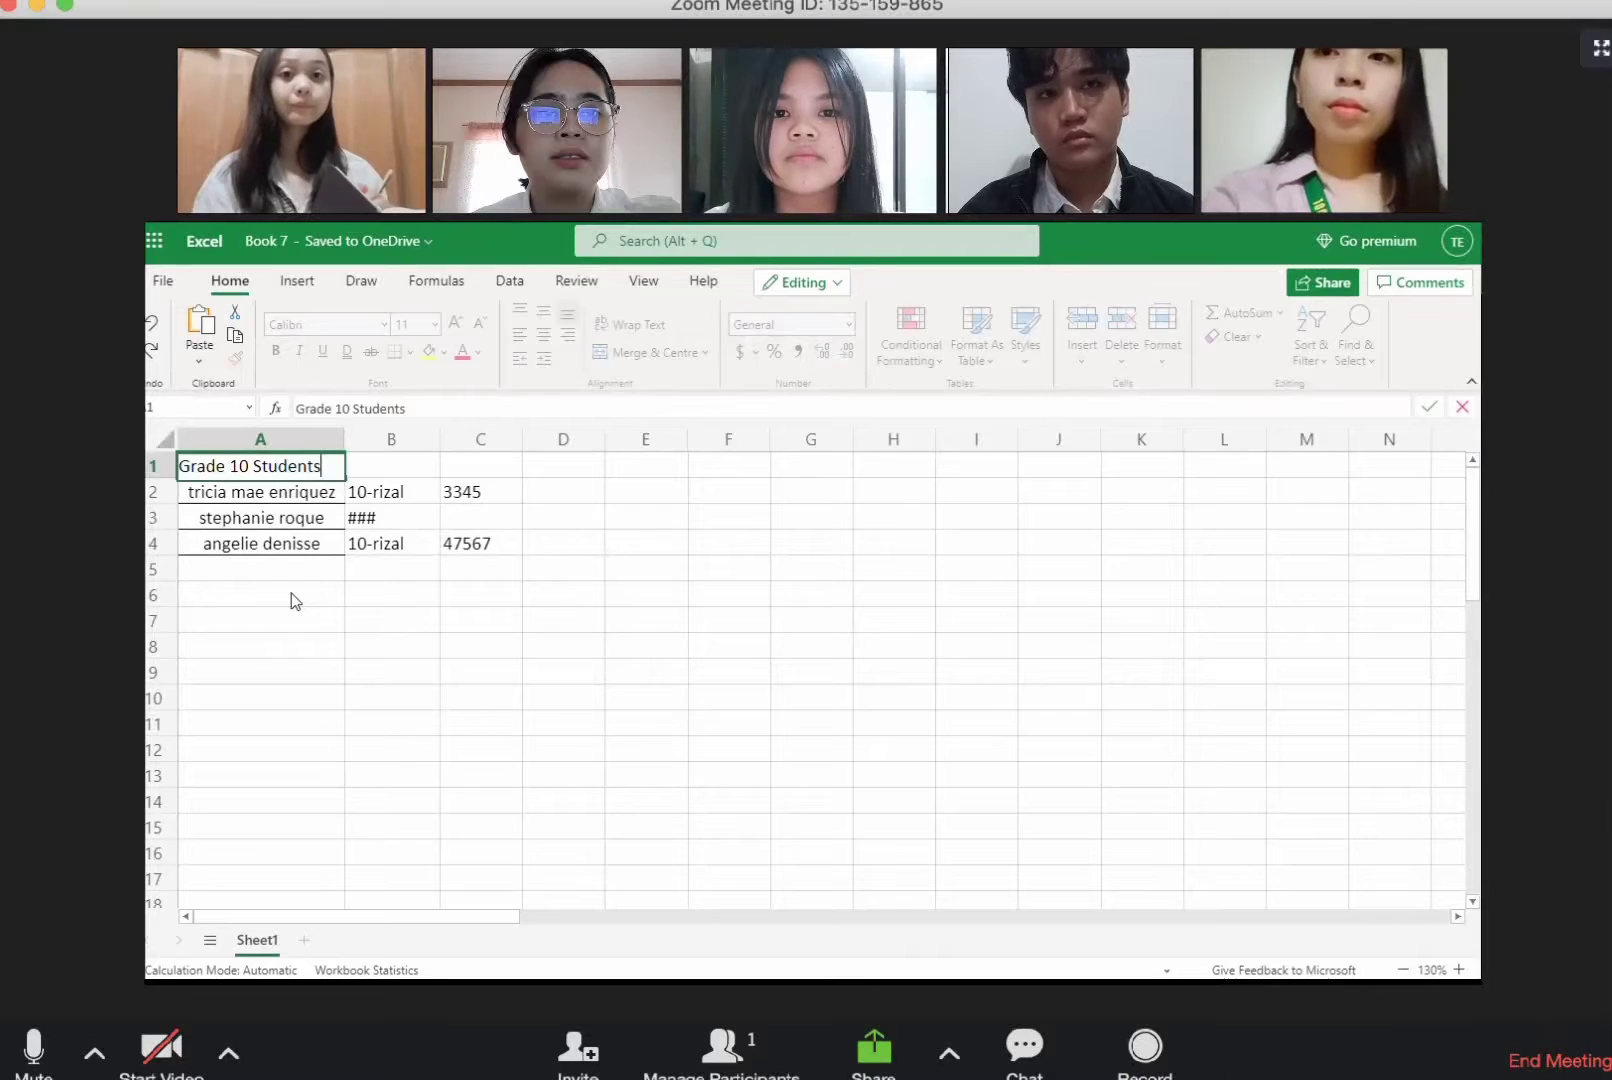
Step: Merge and centre the "Grade 10 Students" title across cells A1 to C1
left_click(291, 592)
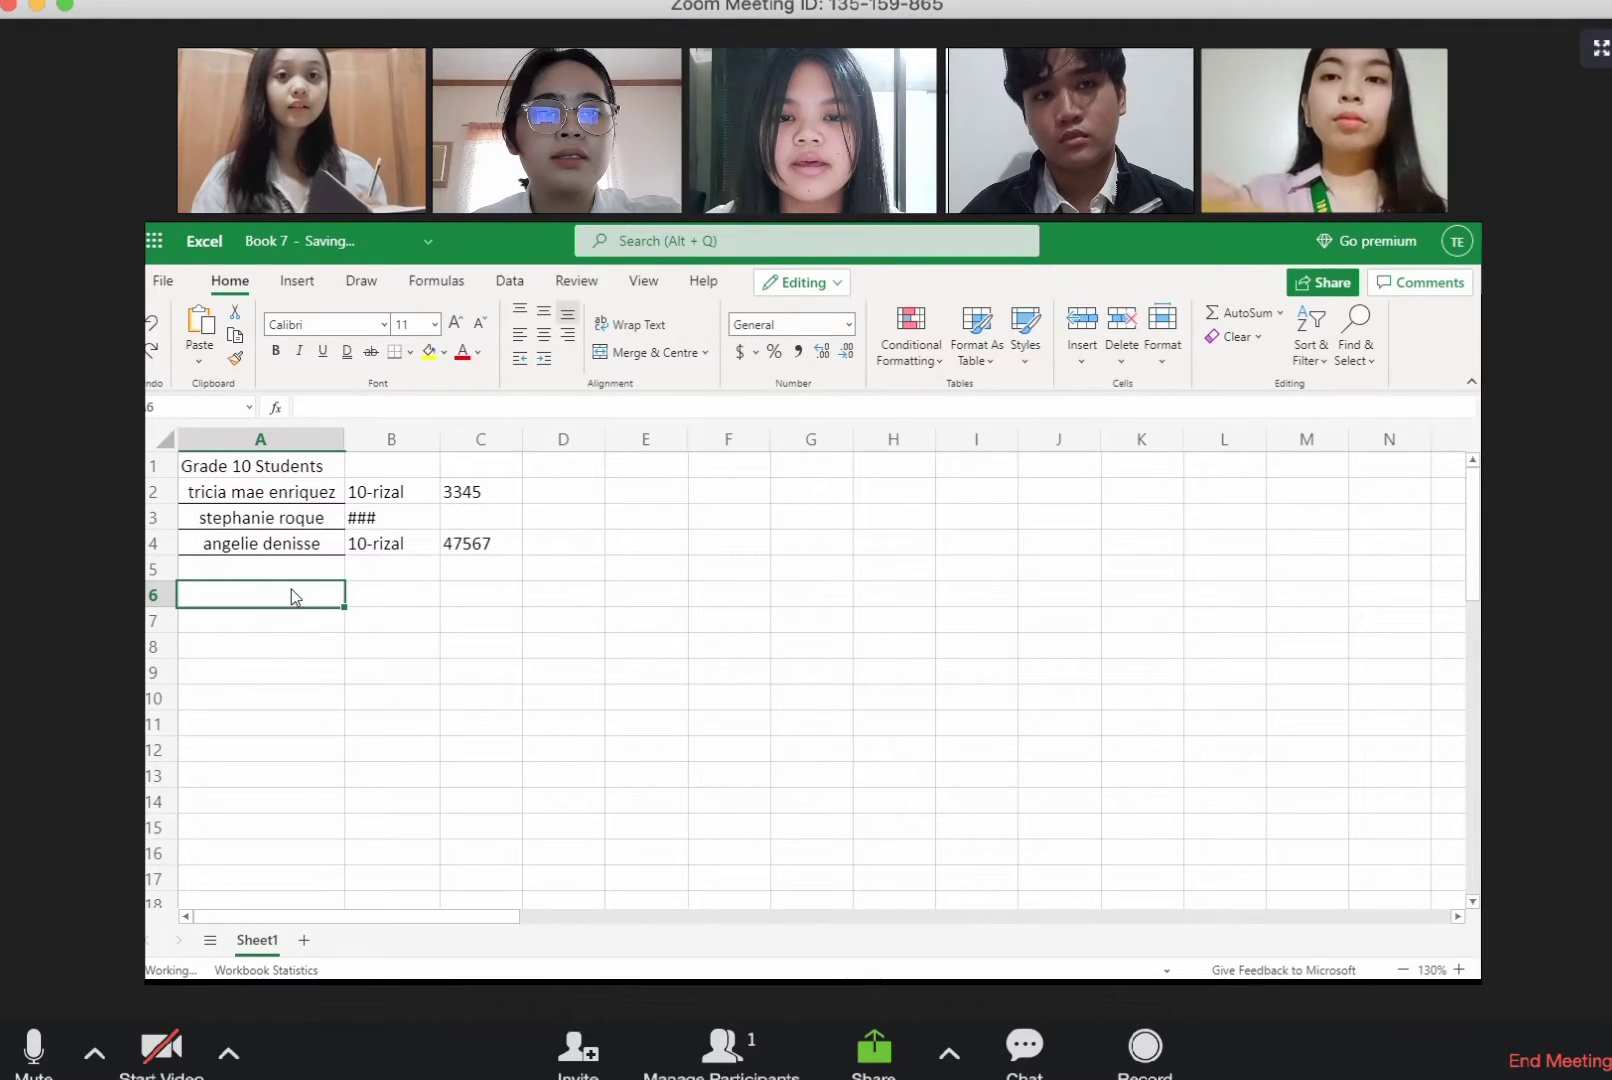
left_click(245, 466)
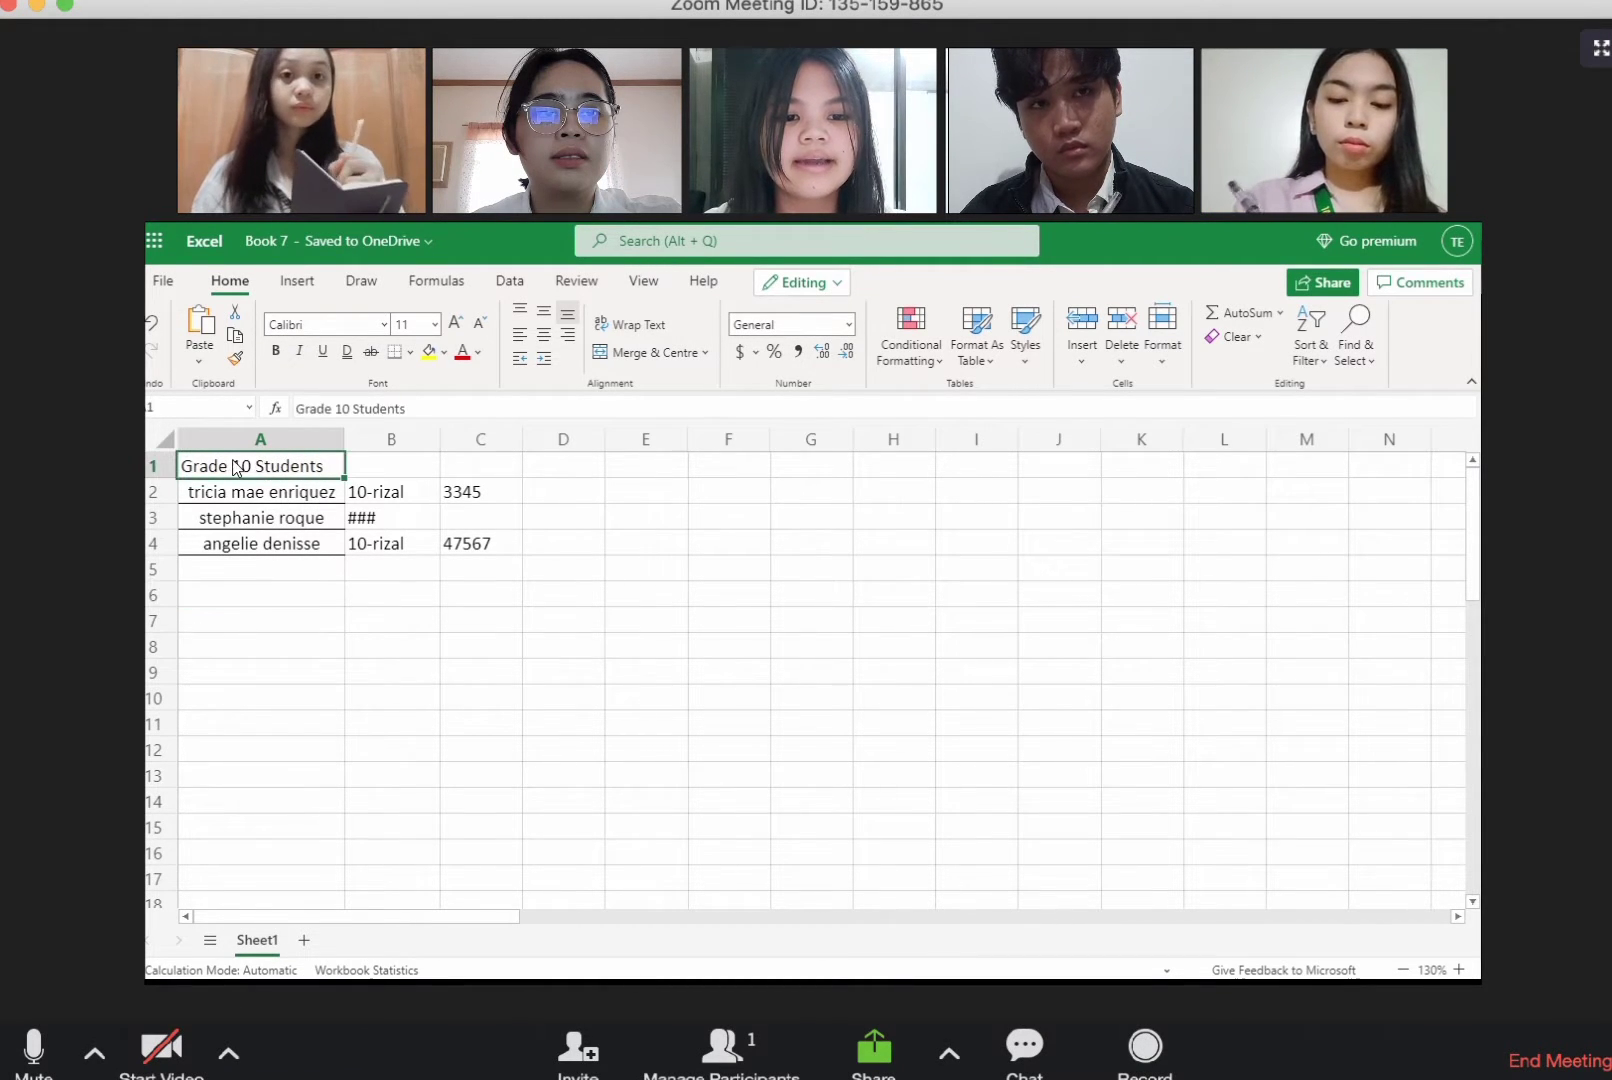
left_click_drag(235, 466, 471, 469)
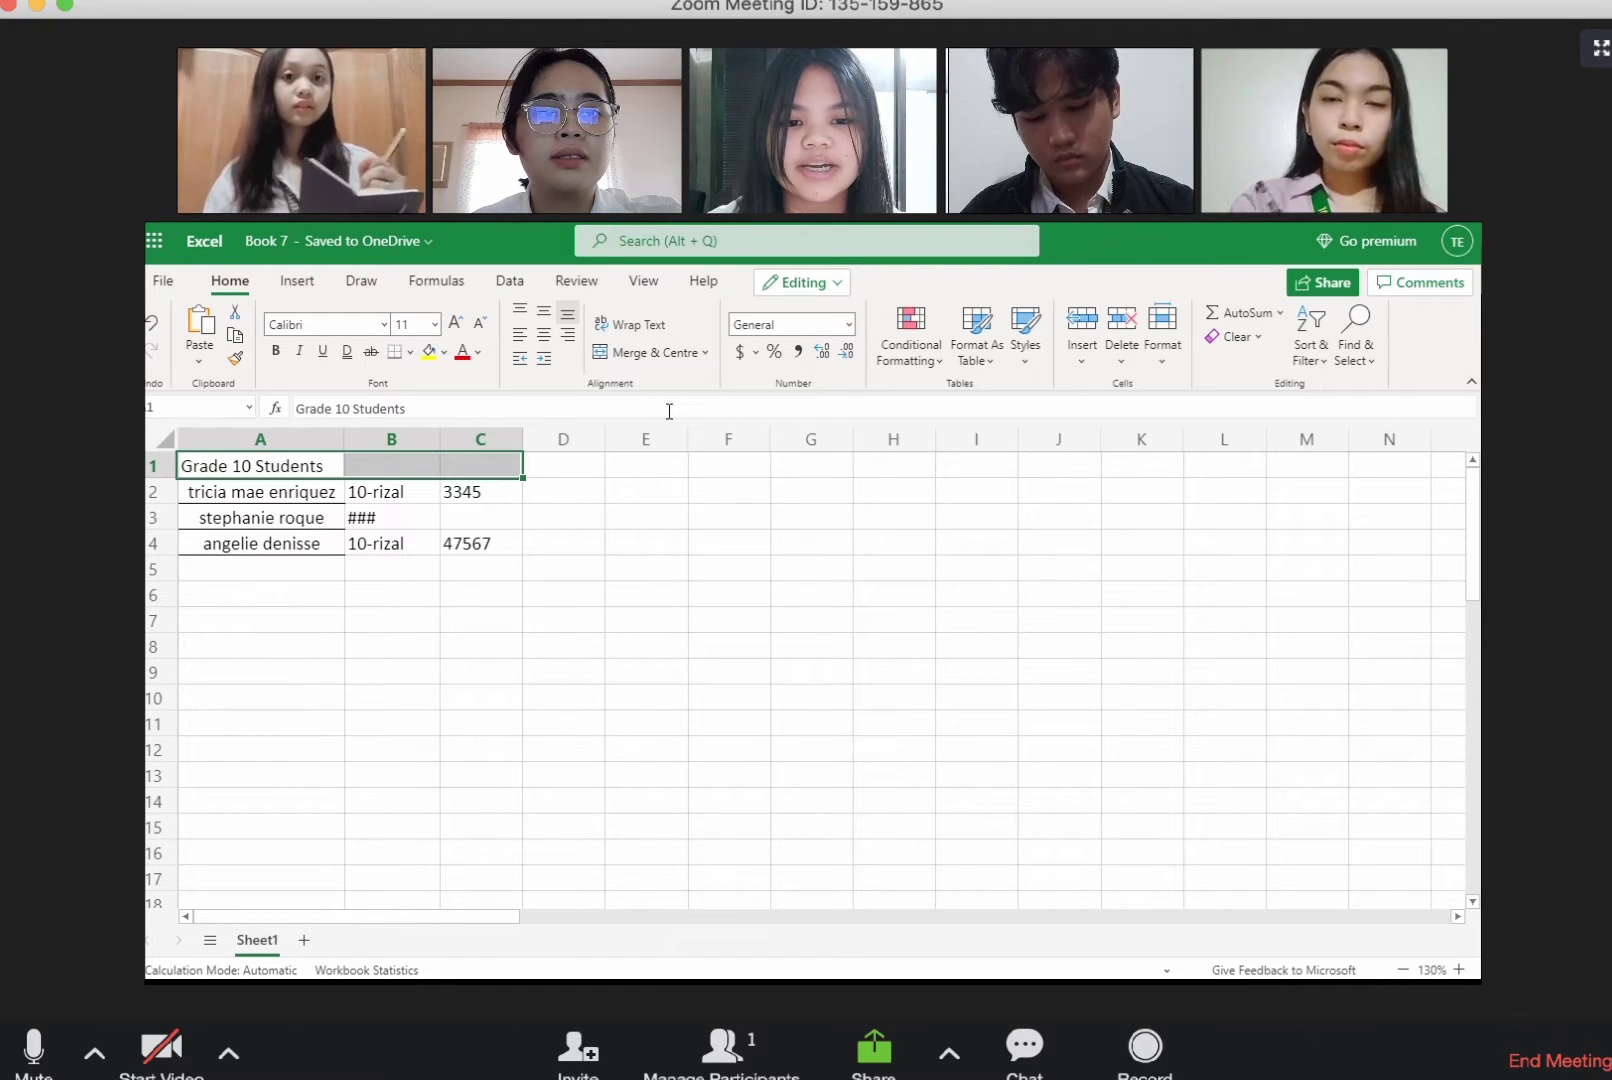
left_click(707, 354)
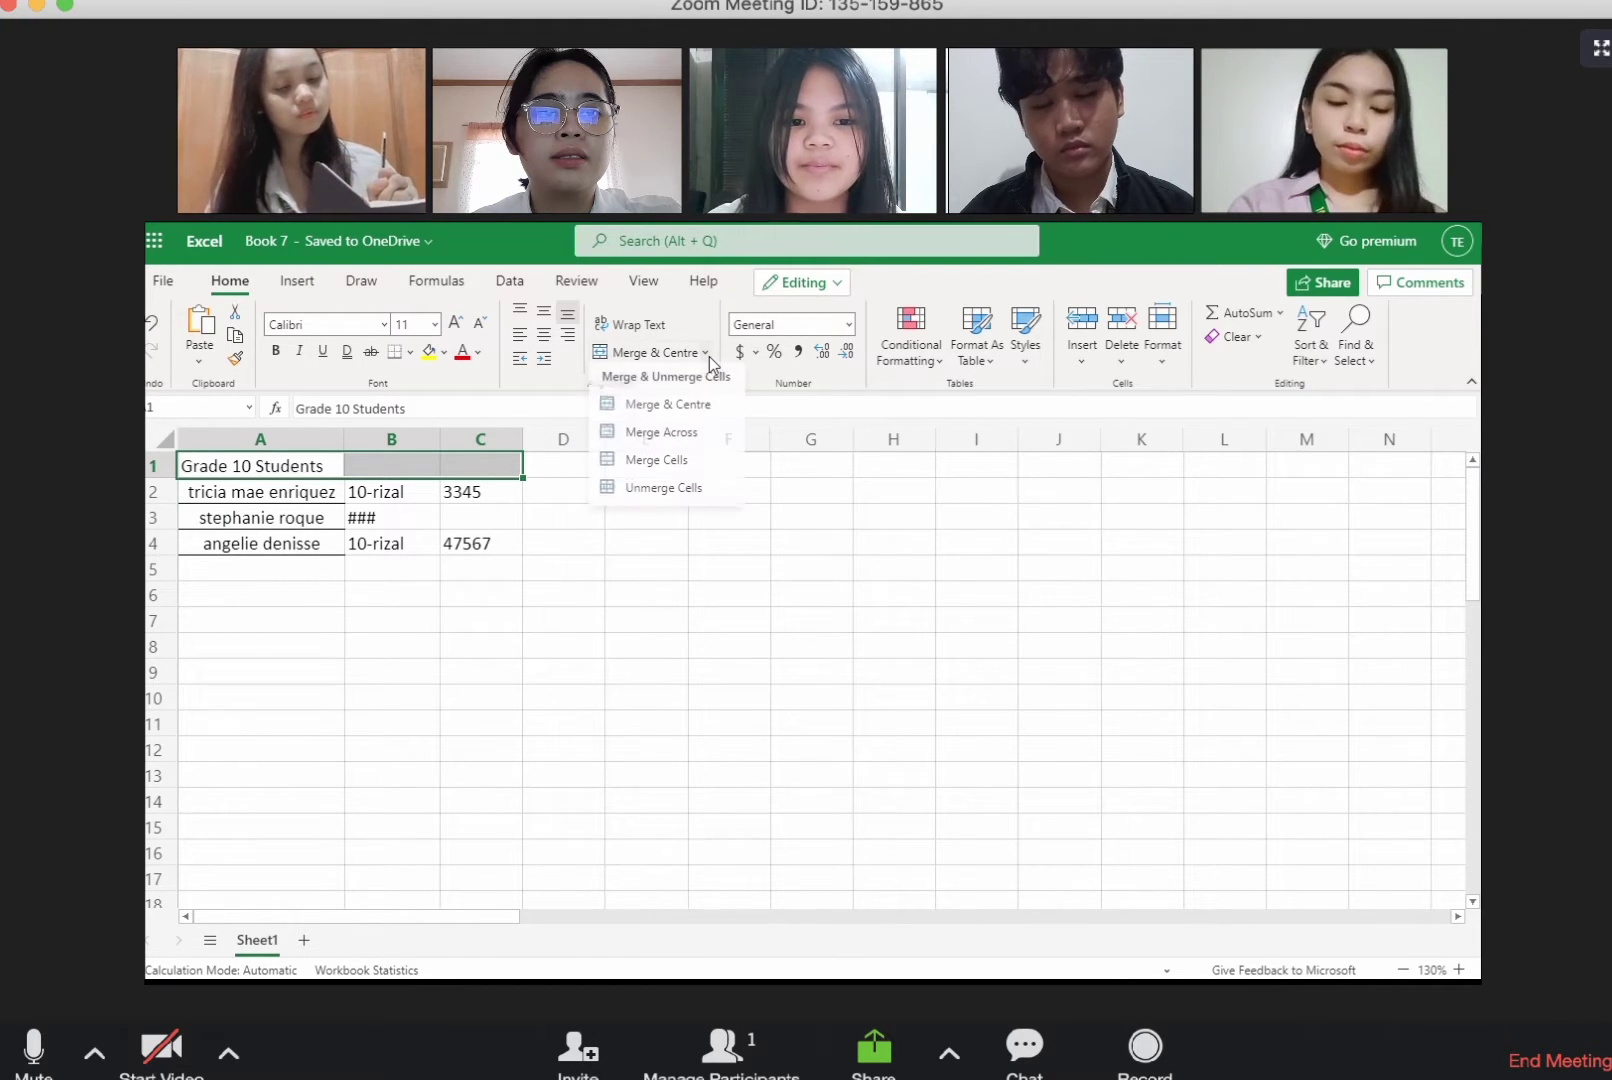
left_click(709, 408)
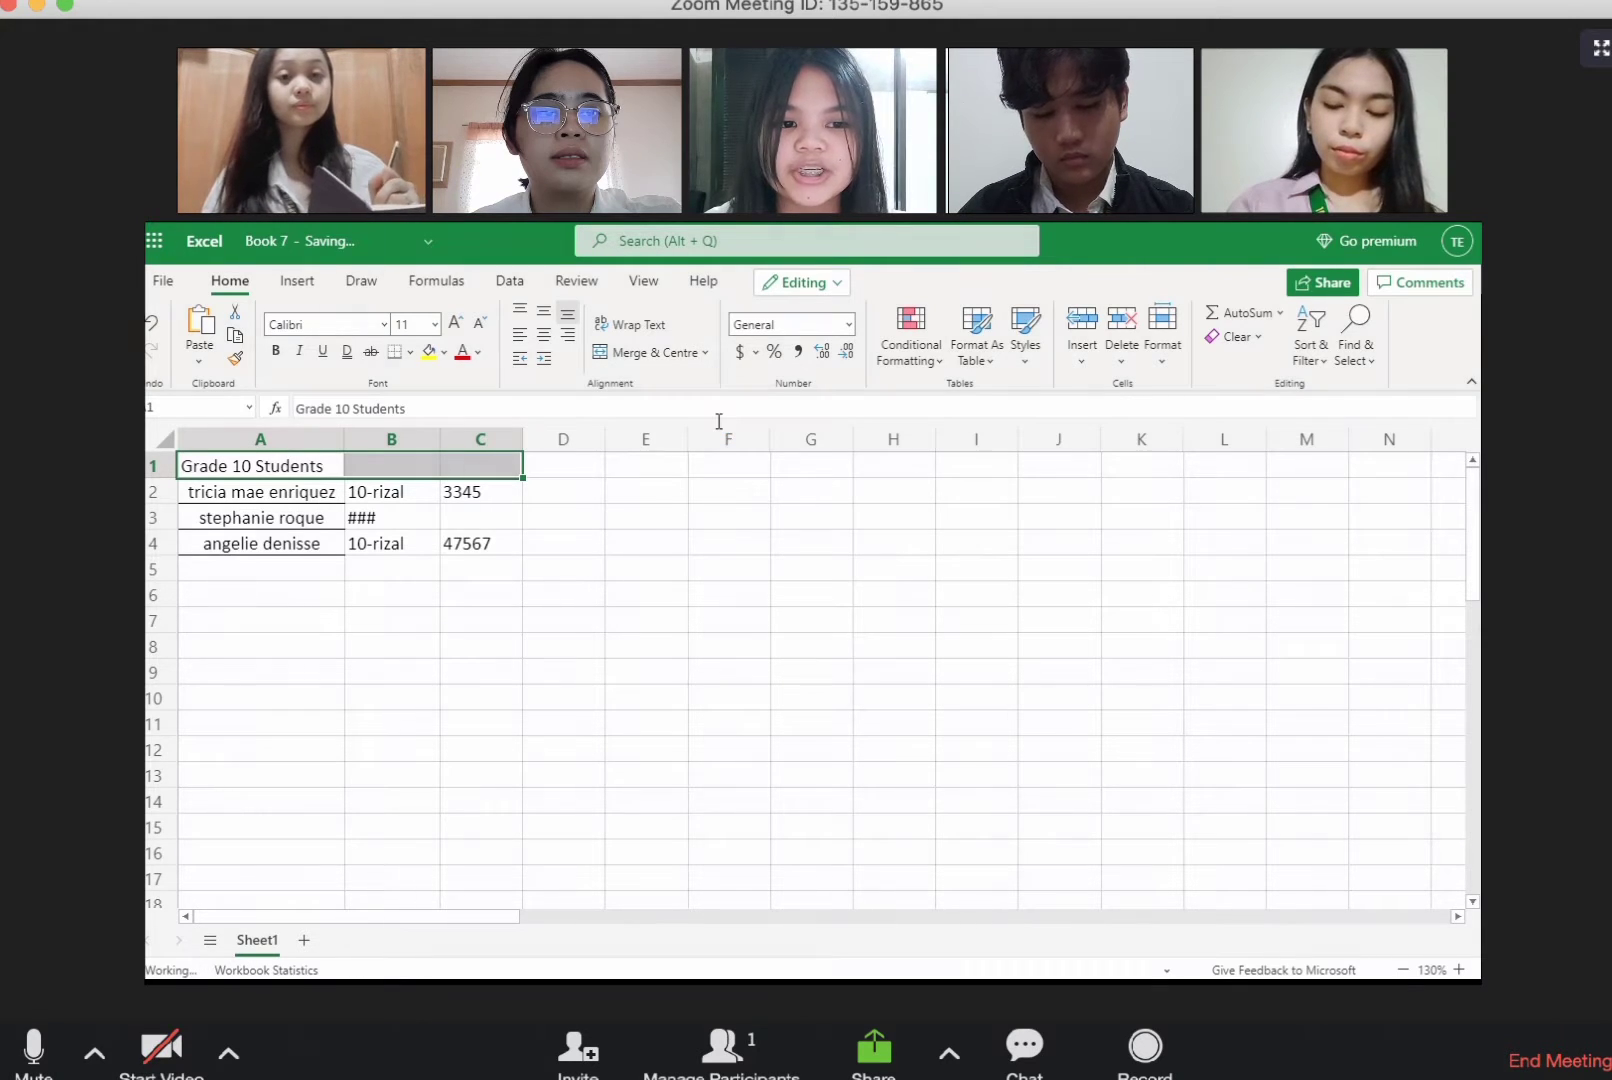
left_click(544, 631)
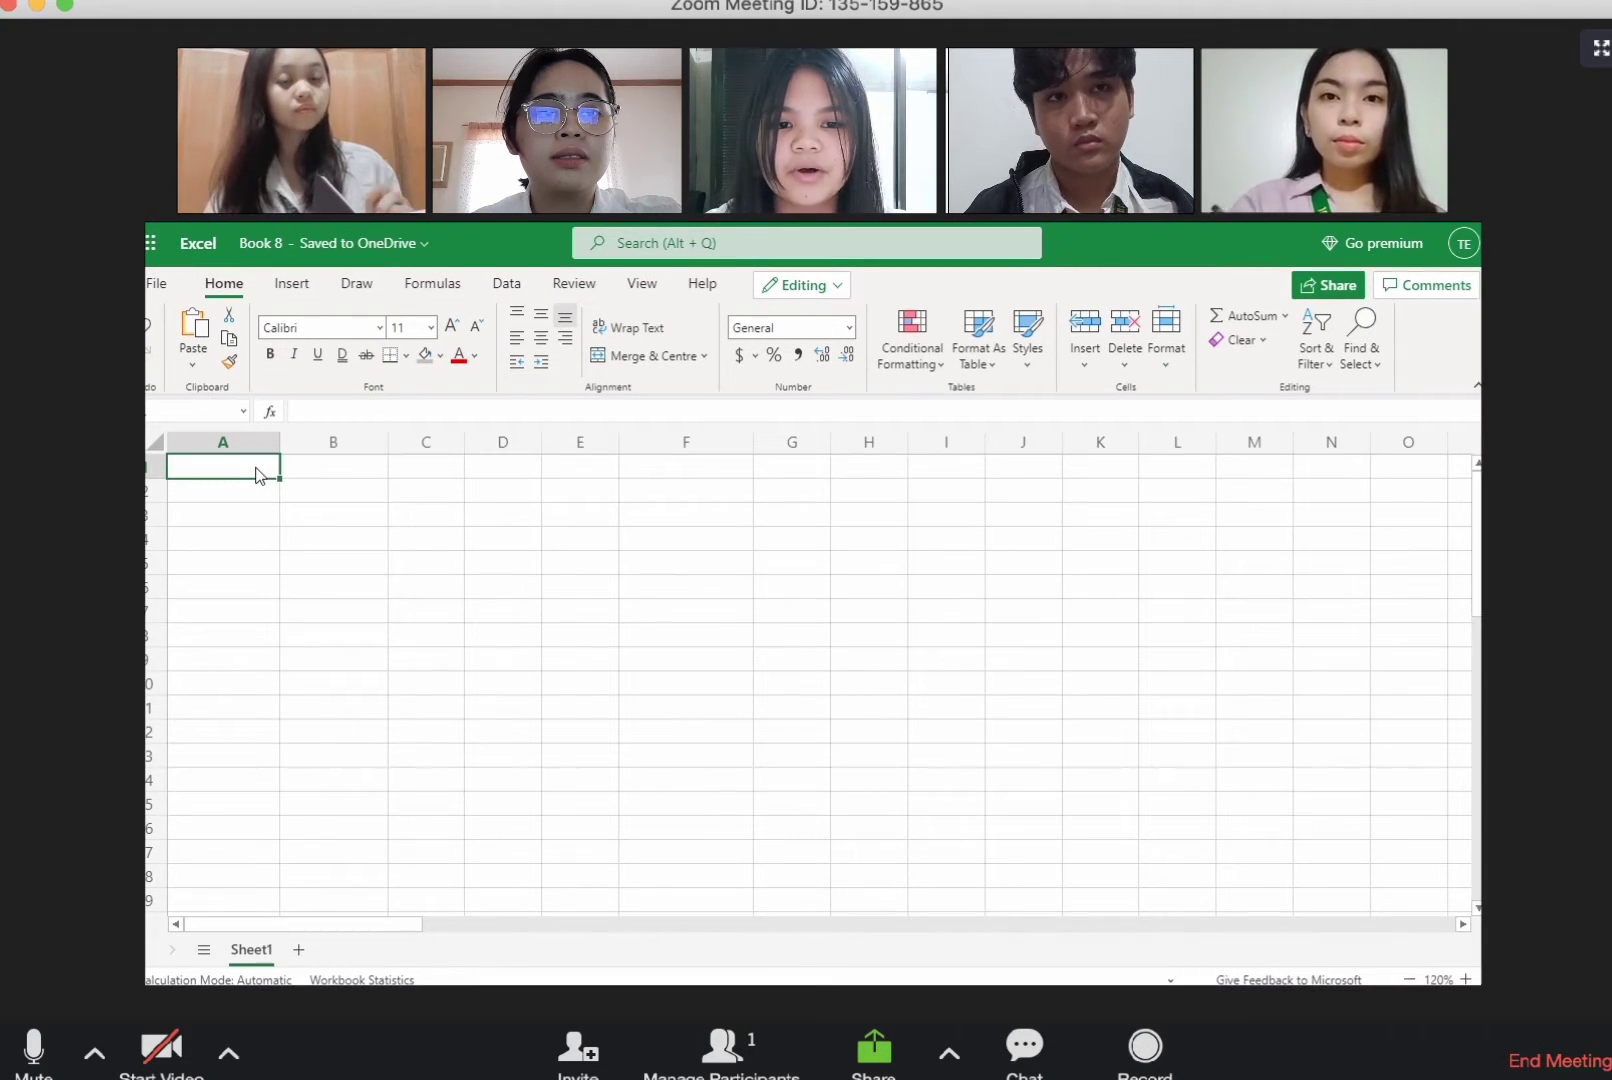
Step: Enter the title "Birth Dates" in cell A1 of Book 8
type("Birth Dates")
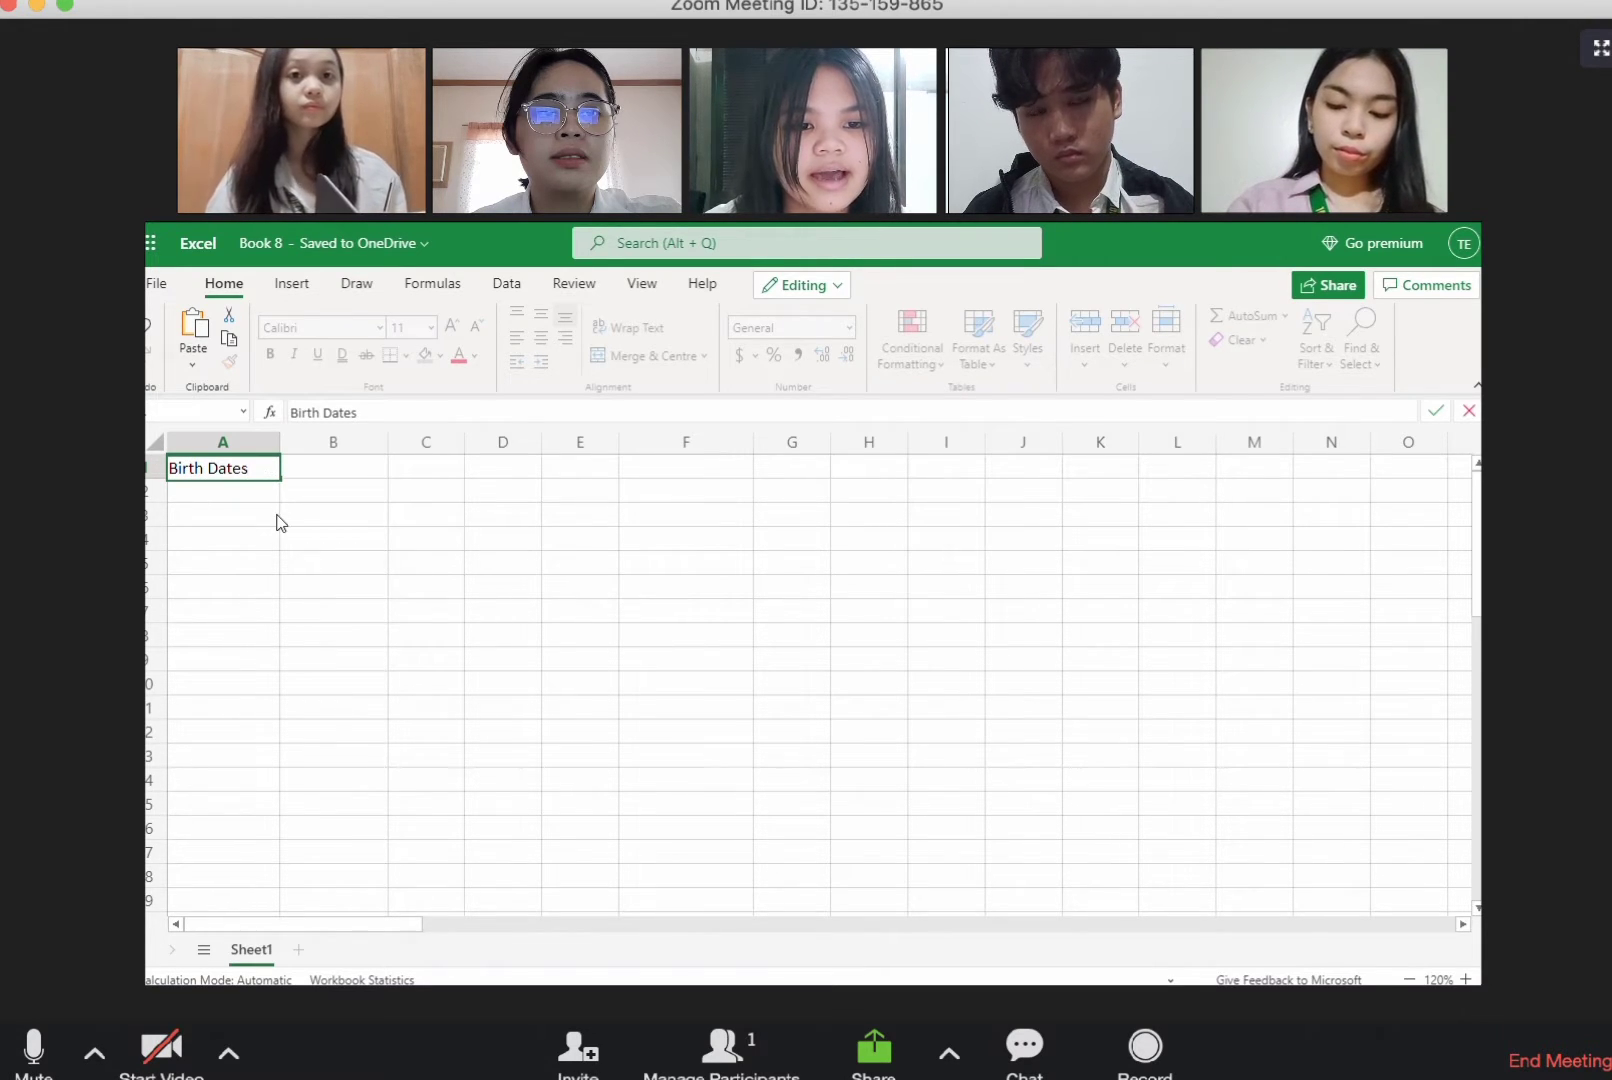
left_click(276, 515)
left_click(264, 466)
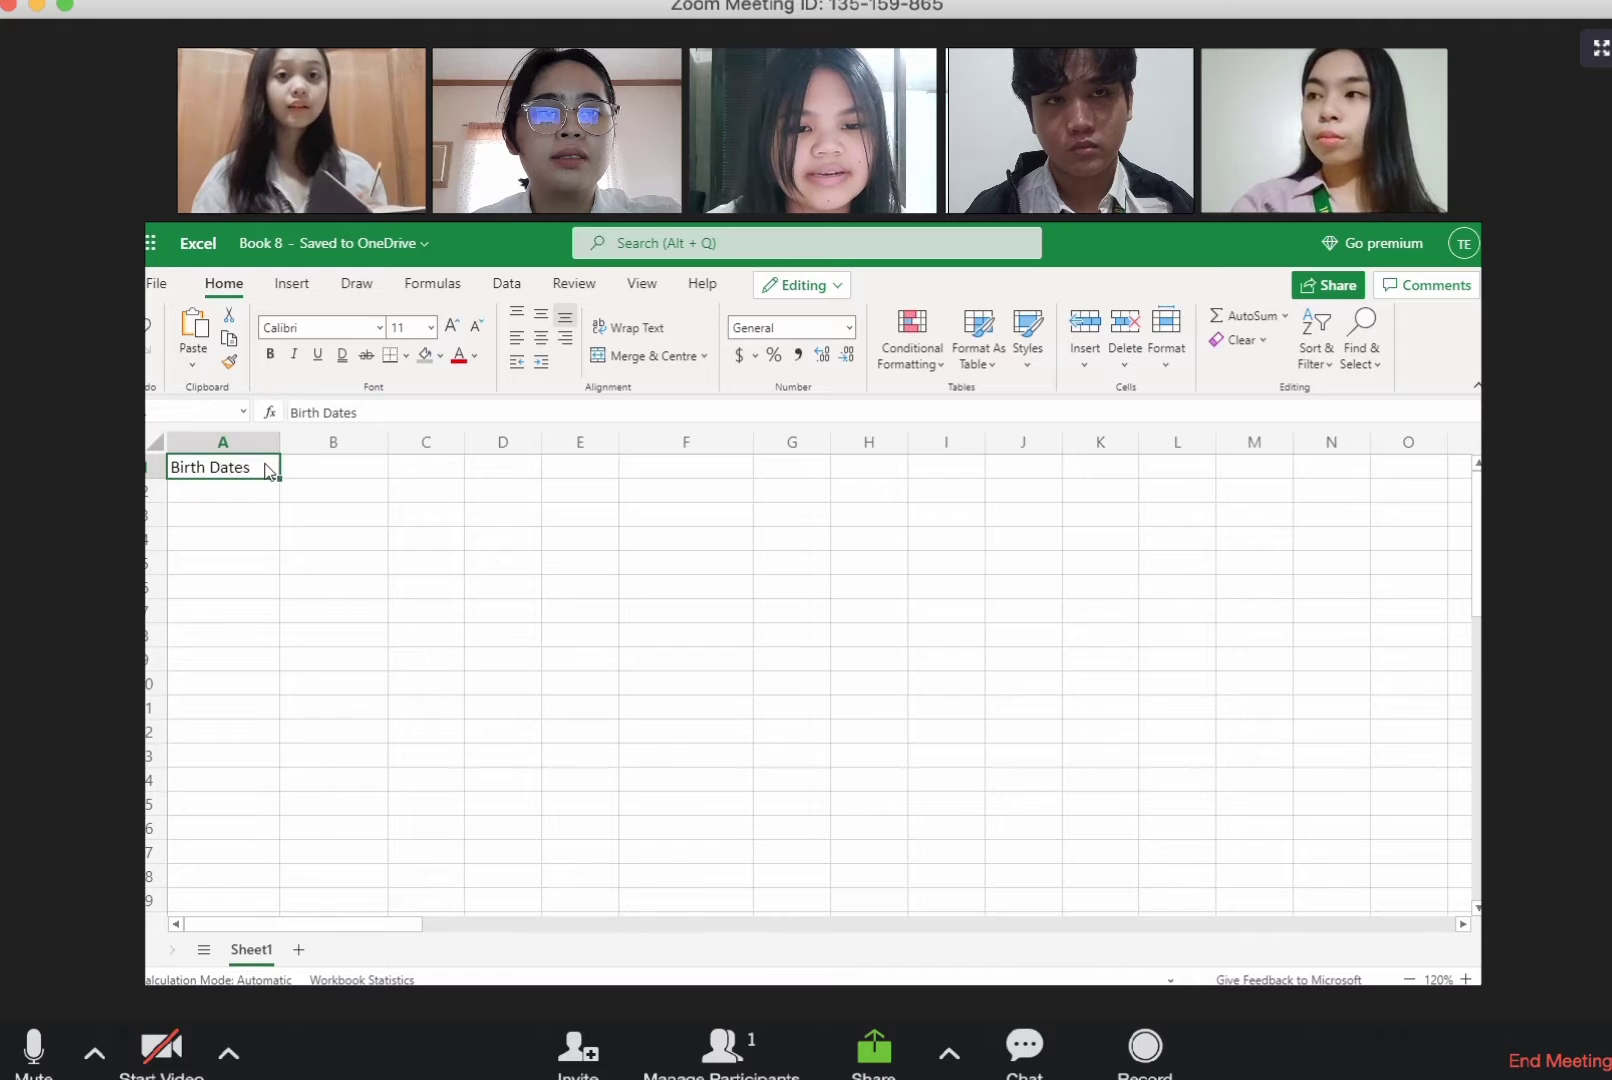
Step: Merge and centre the "Birth Dates" title across A1 to F1 and fill it with yellow
left_click_drag(266, 470, 332, 471)
left_click_drag(493, 467, 648, 472)
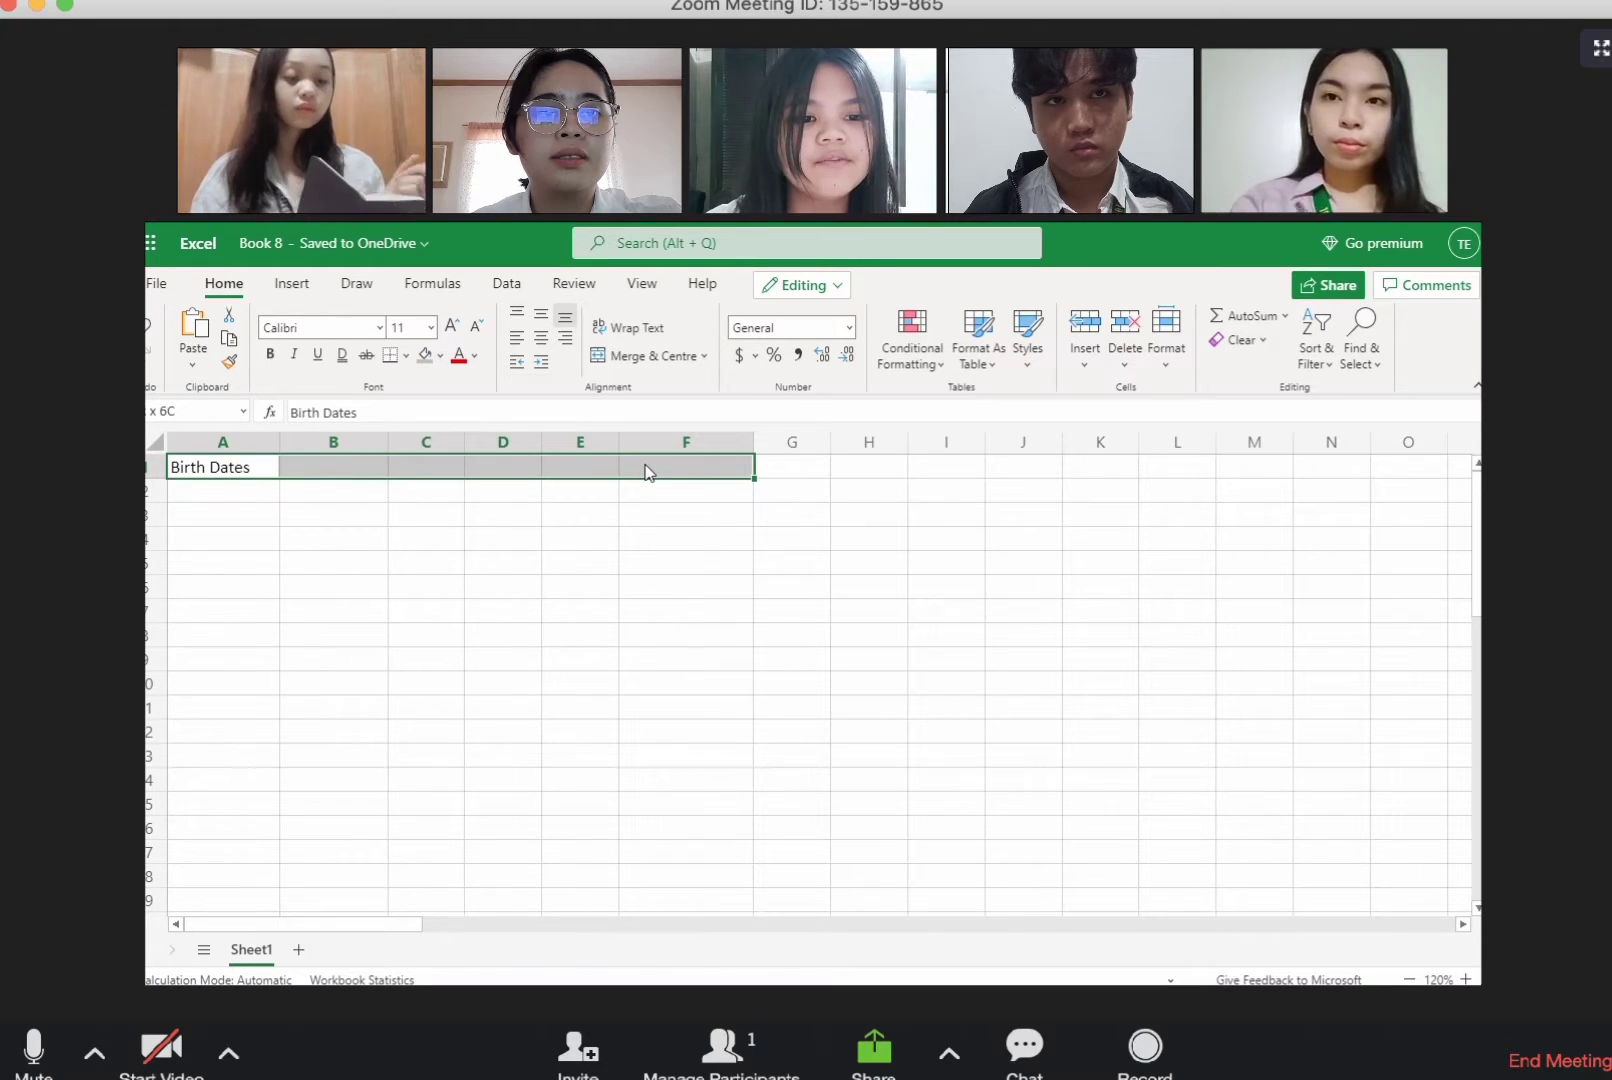
left_click(704, 356)
left_click(705, 418)
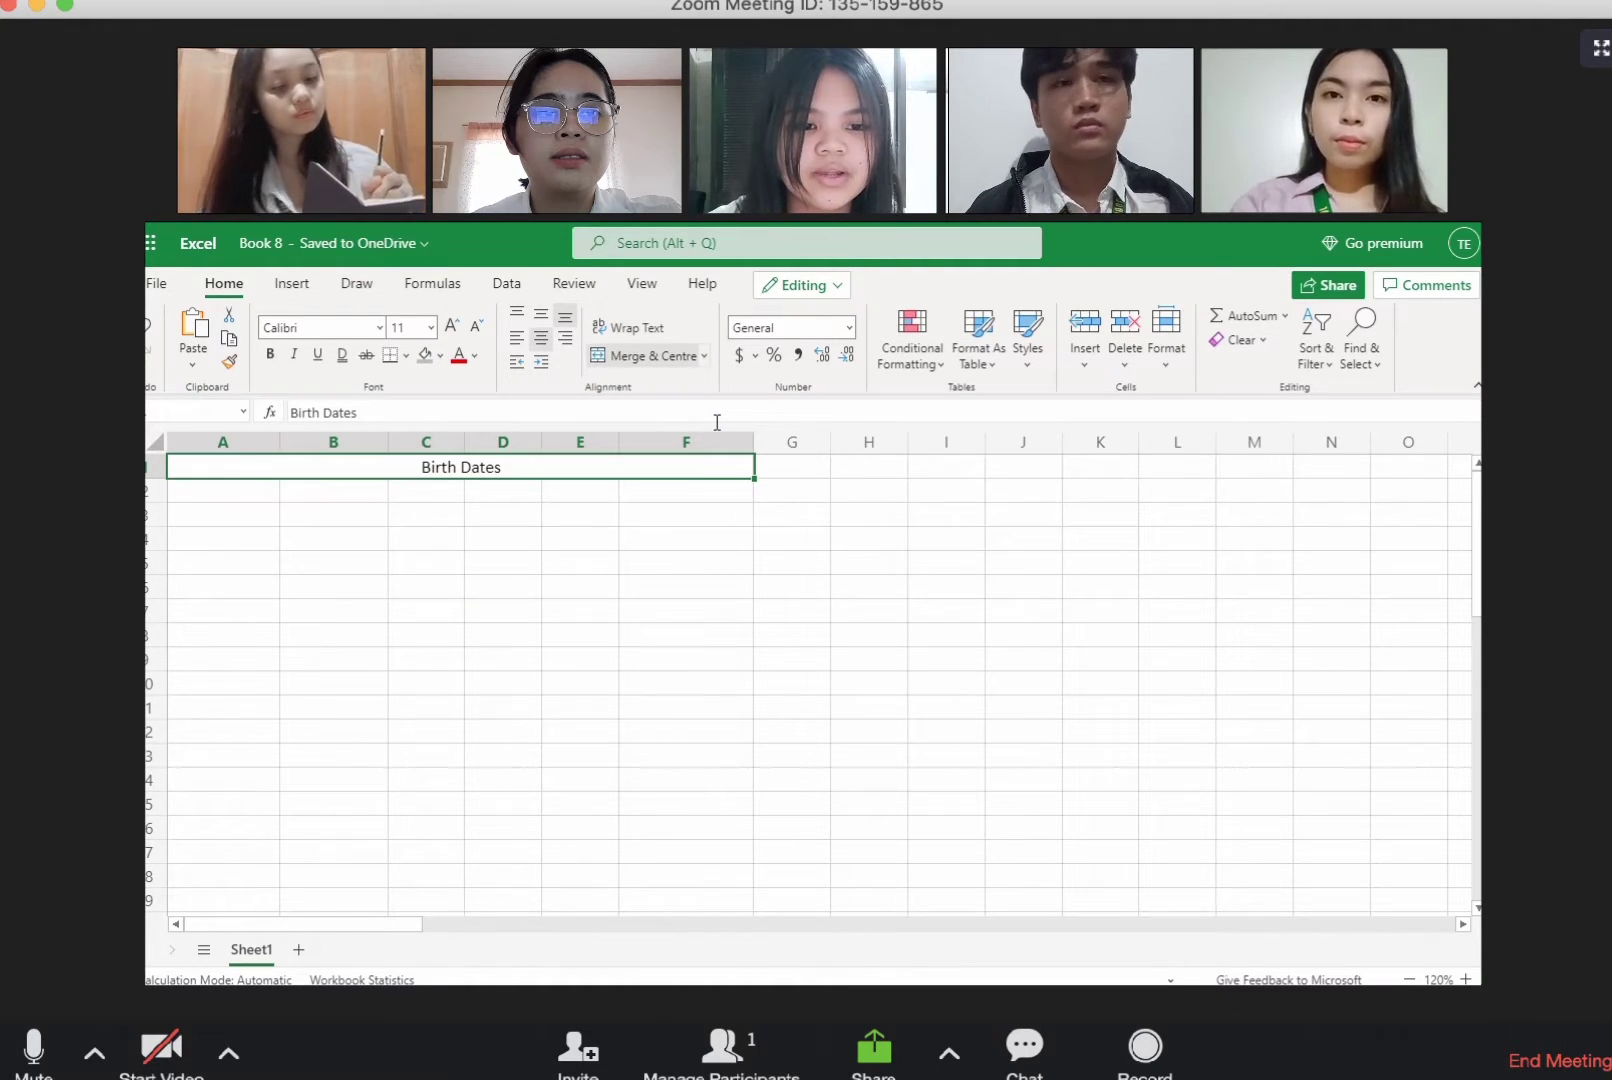
left_click(440, 356)
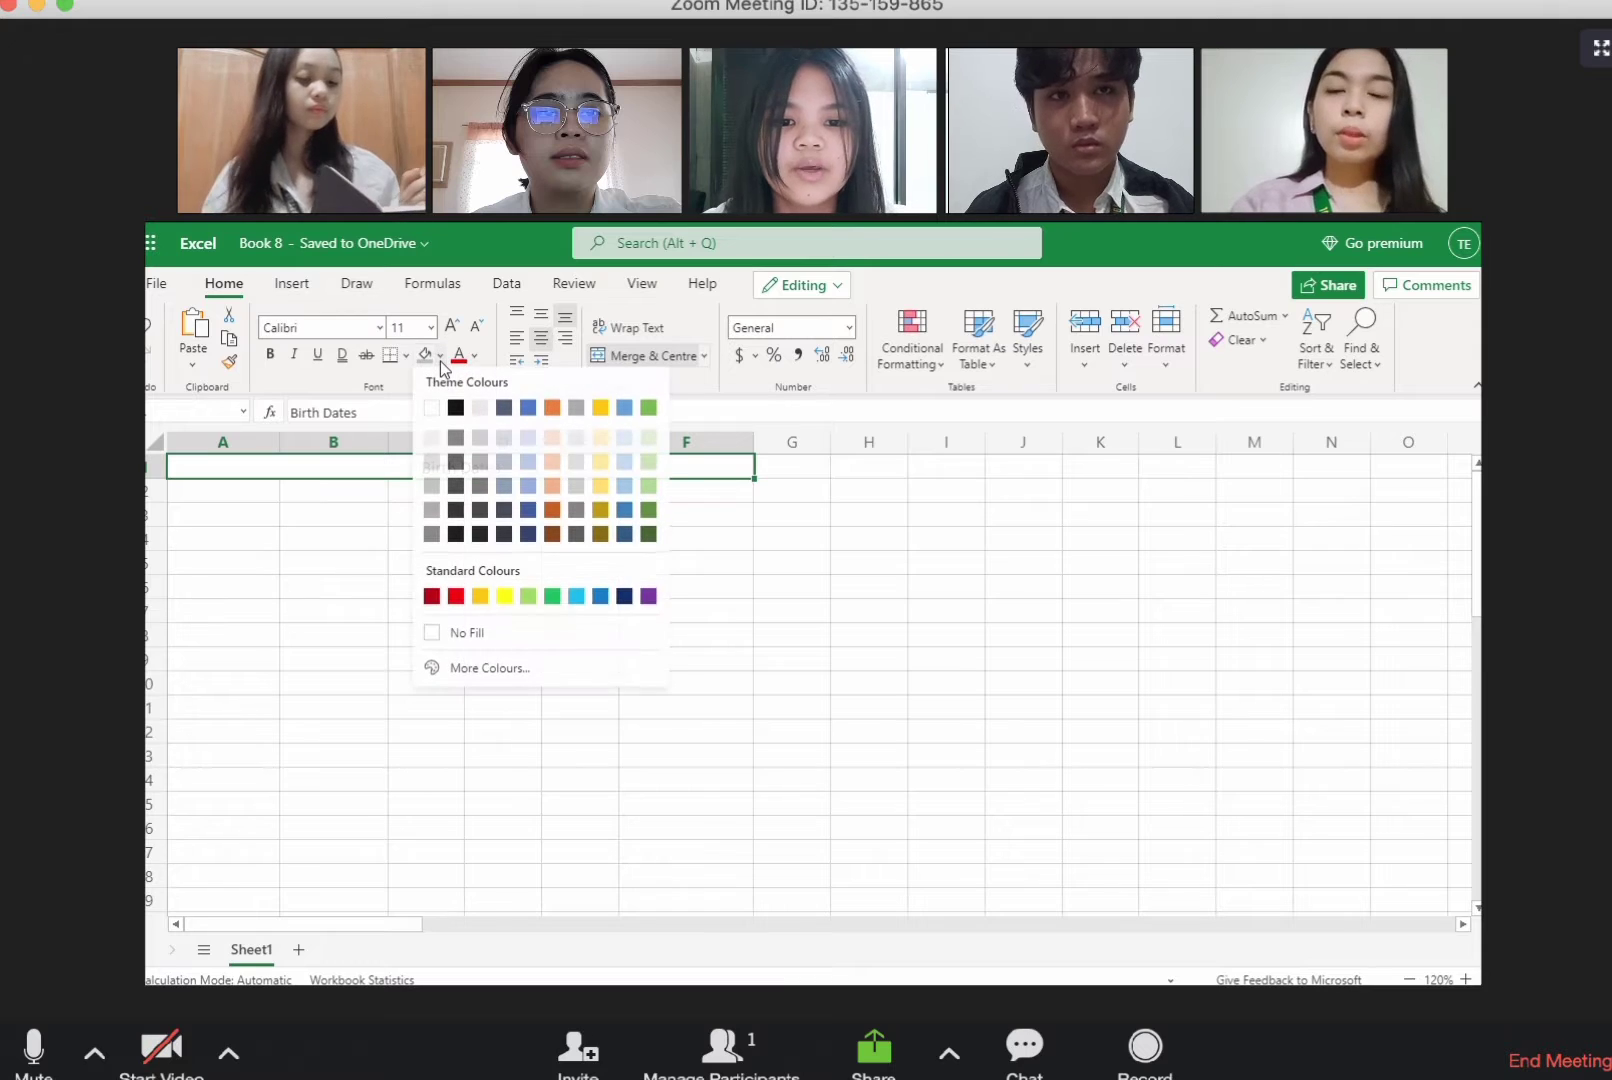
left_click(503, 597)
Step: Enter the column headings "Month" in A2, "Day" in D2 and "No. of Workers" in F2
left_click(205, 495)
type("Month")
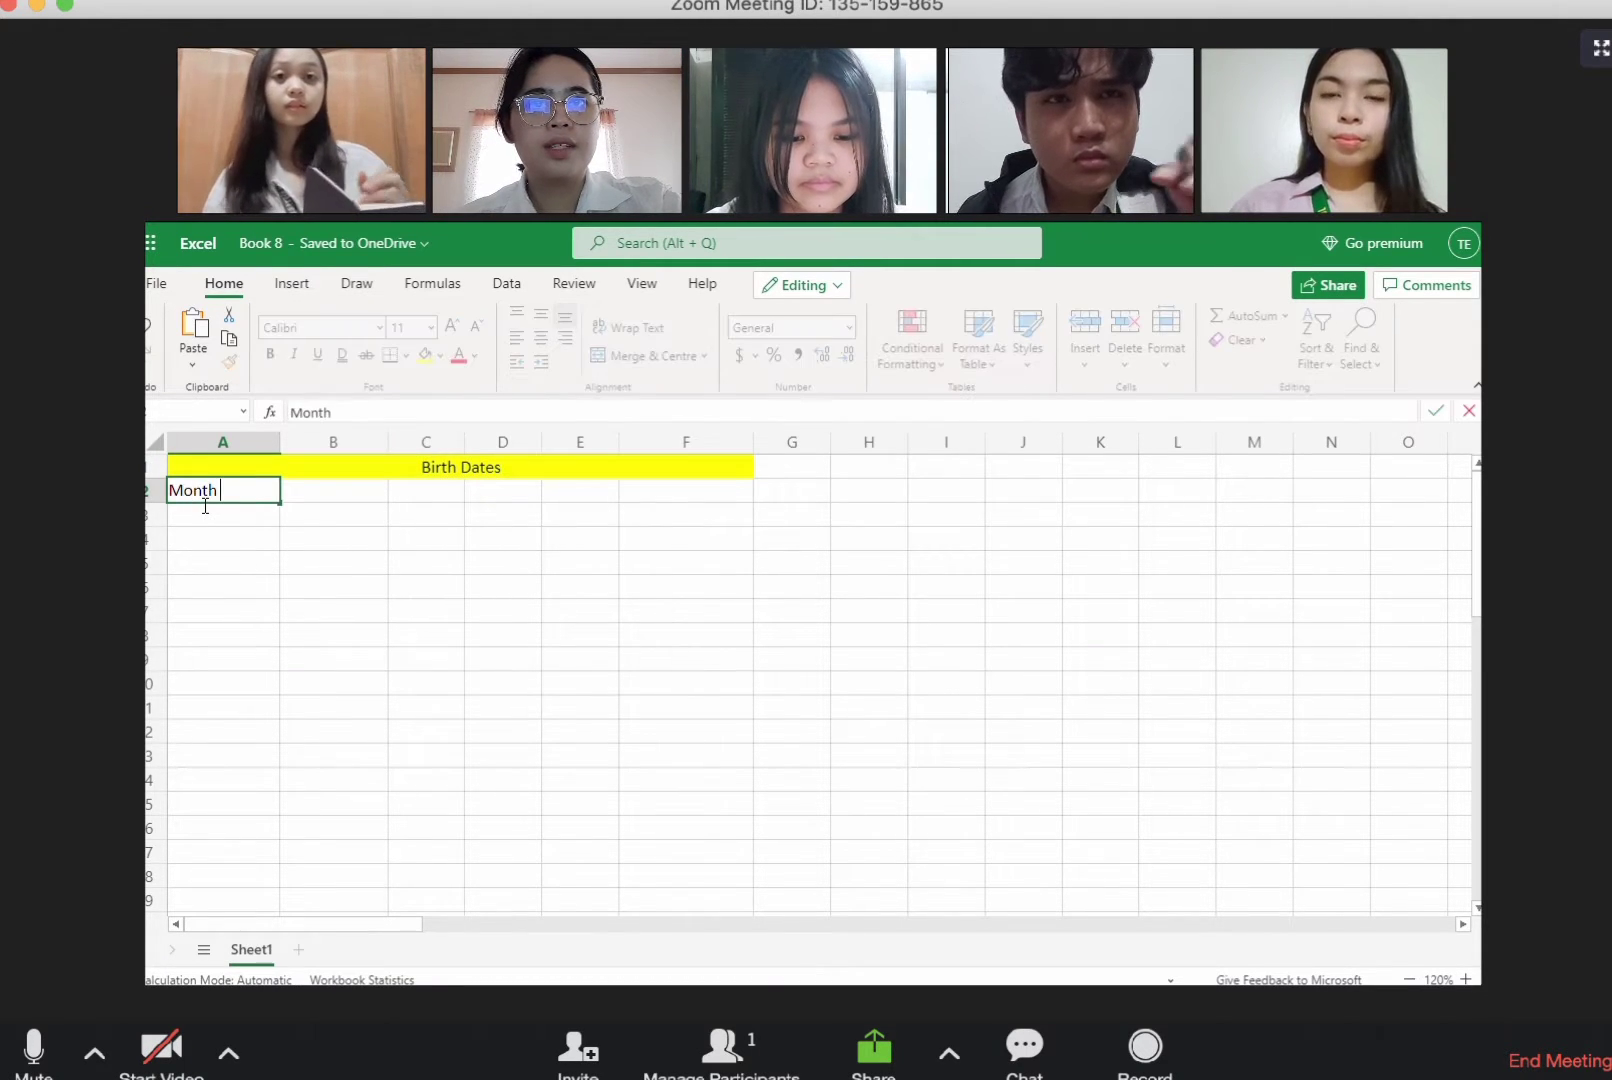
left_click(460, 495)
left_click(516, 495)
type("Day")
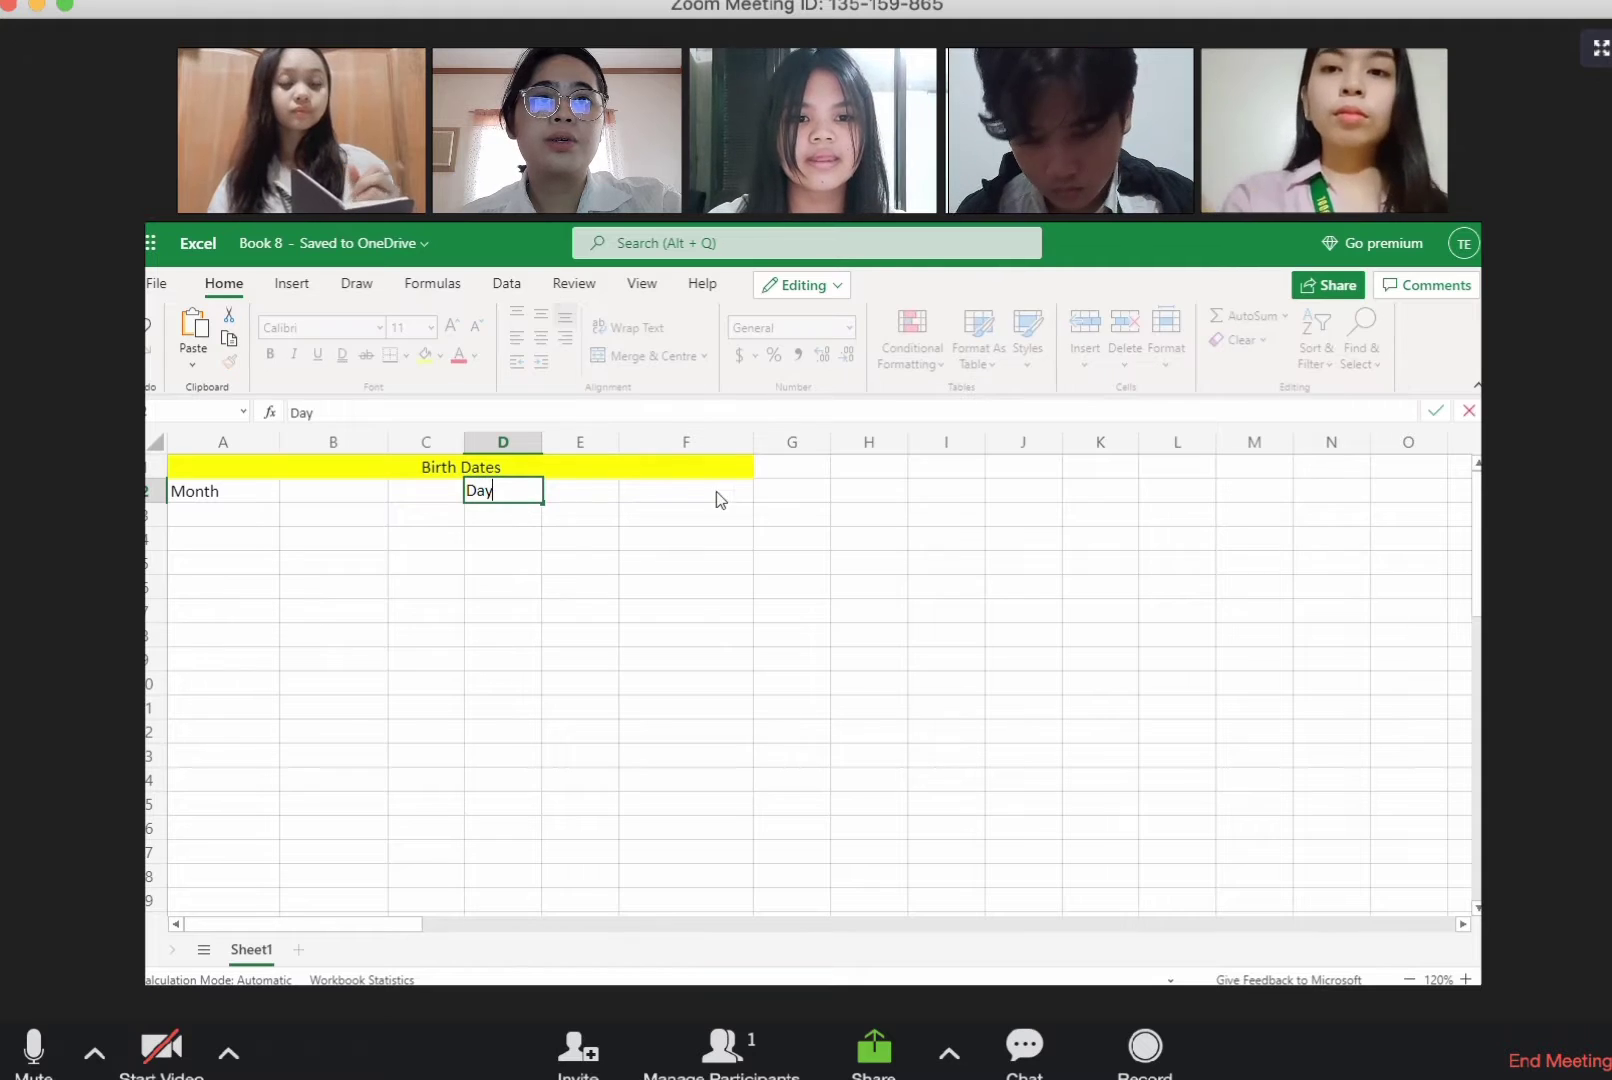
left_click(716, 495)
type("No. of Workes")
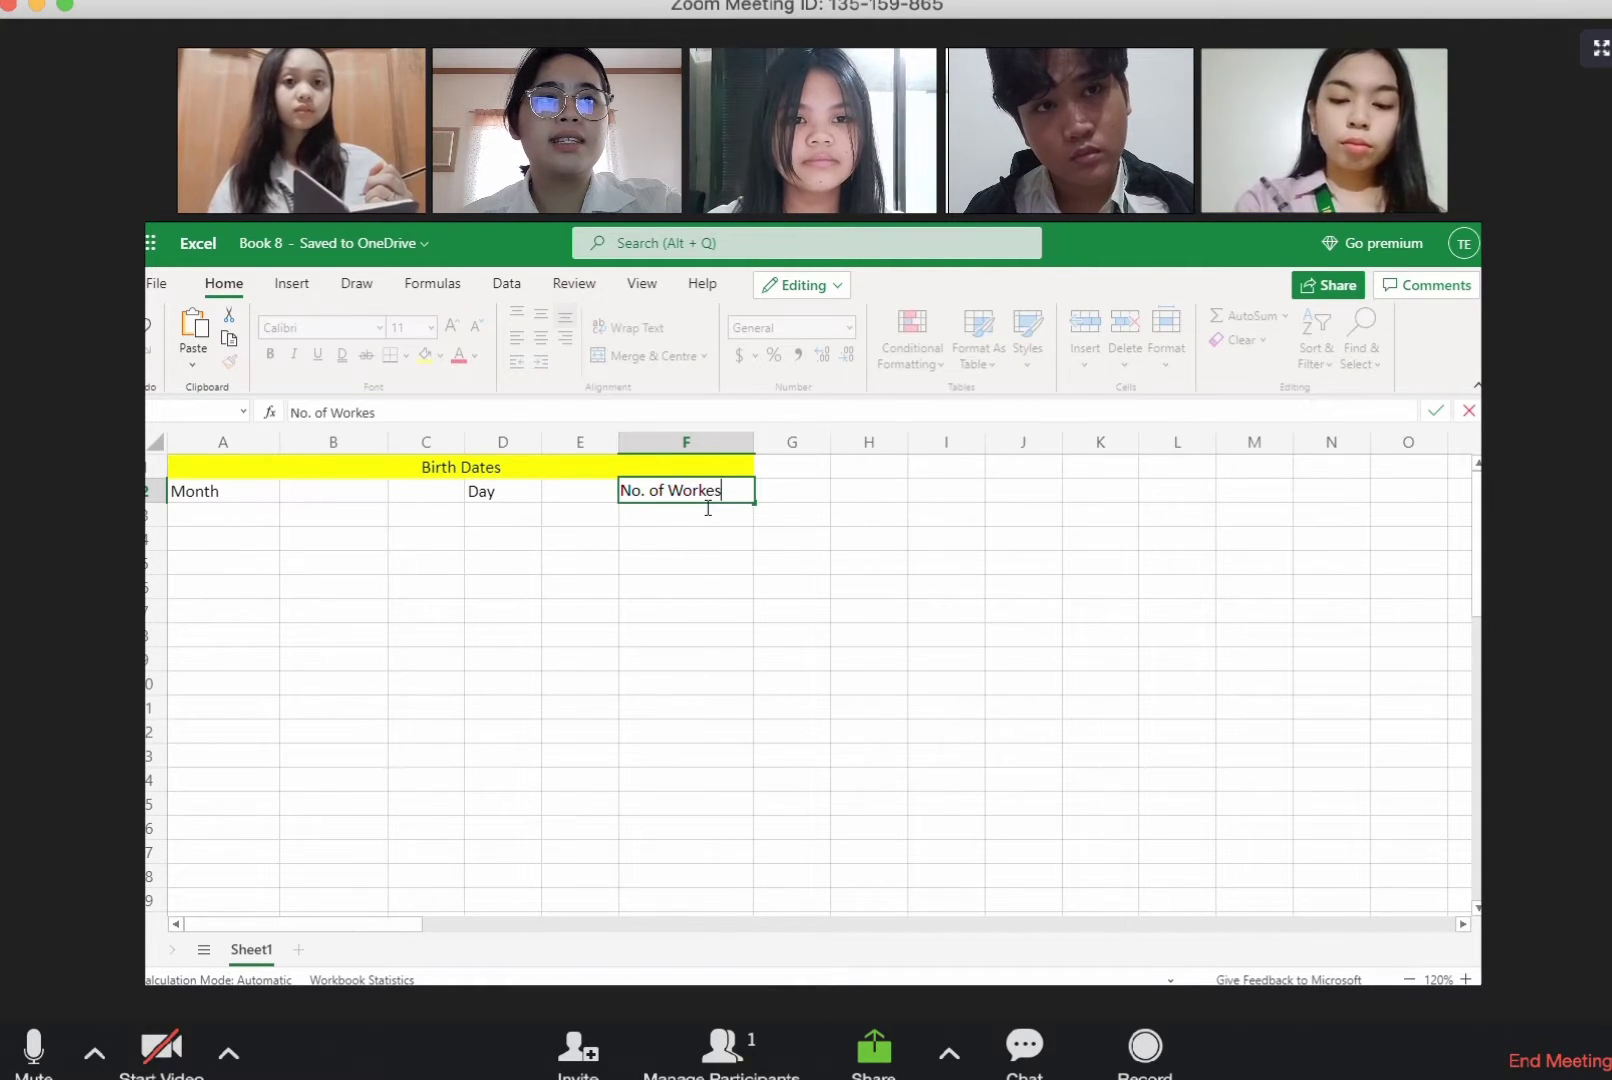
Step: Fill the Month, Day and No. of Workers heading cells with light grey
left_click(219, 494)
left_click(440, 356)
left_click(437, 468)
left_click(503, 493)
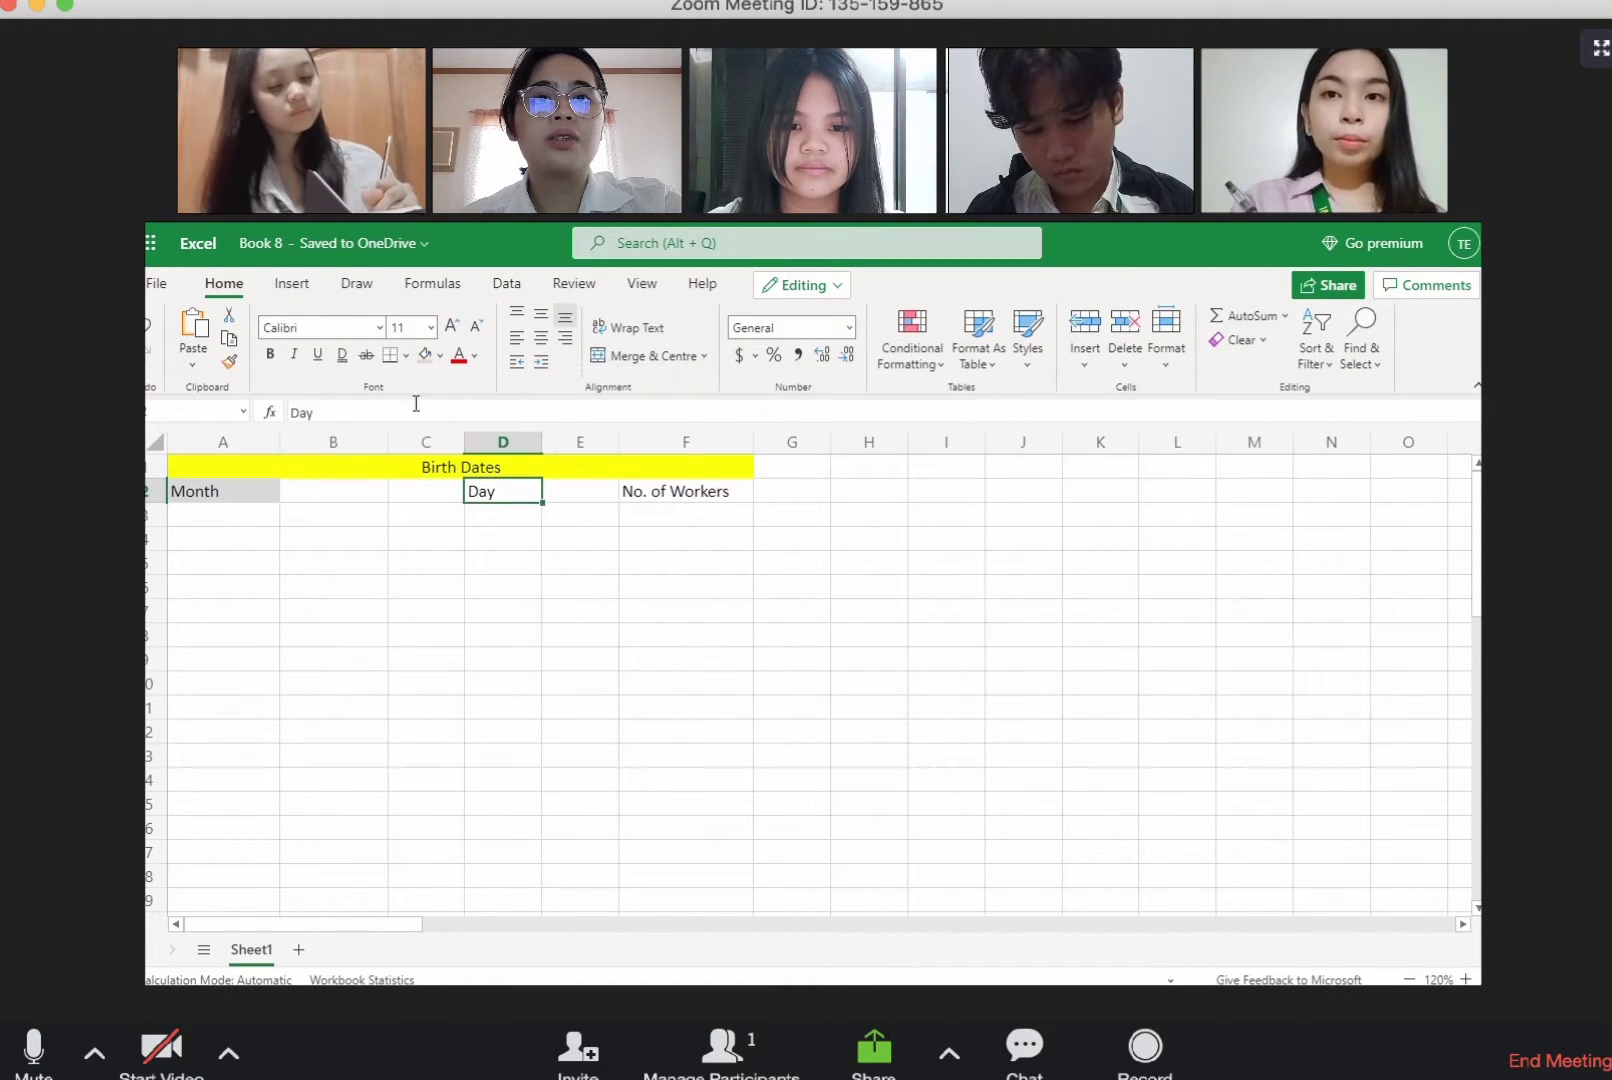
left_click(425, 356)
left_click(652, 495)
left_click(425, 356)
Step: Enter January in A3 and autofill the months down to December in A14
left_click(213, 520)
type("January")
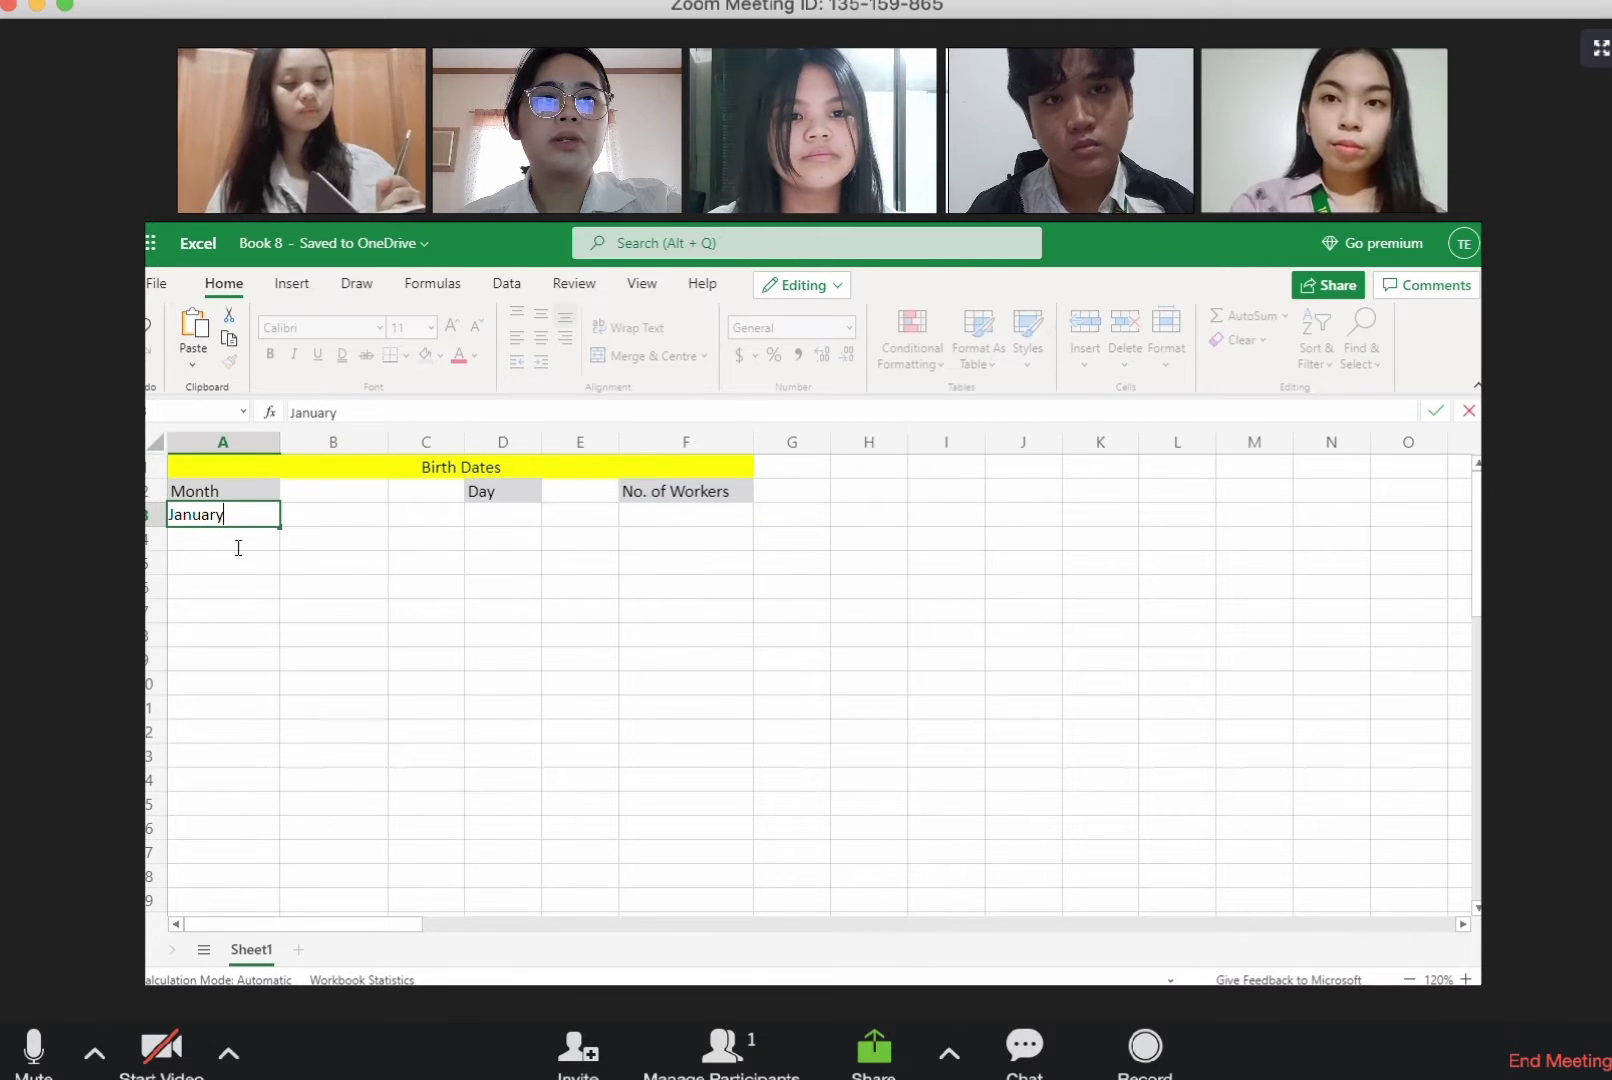
key("Return")
left_click_drag(275, 524, 270, 785)
Step: Enter 1 and 2 in D3 and D4 and autofill the number series down to 12 in D14
left_click(522, 516)
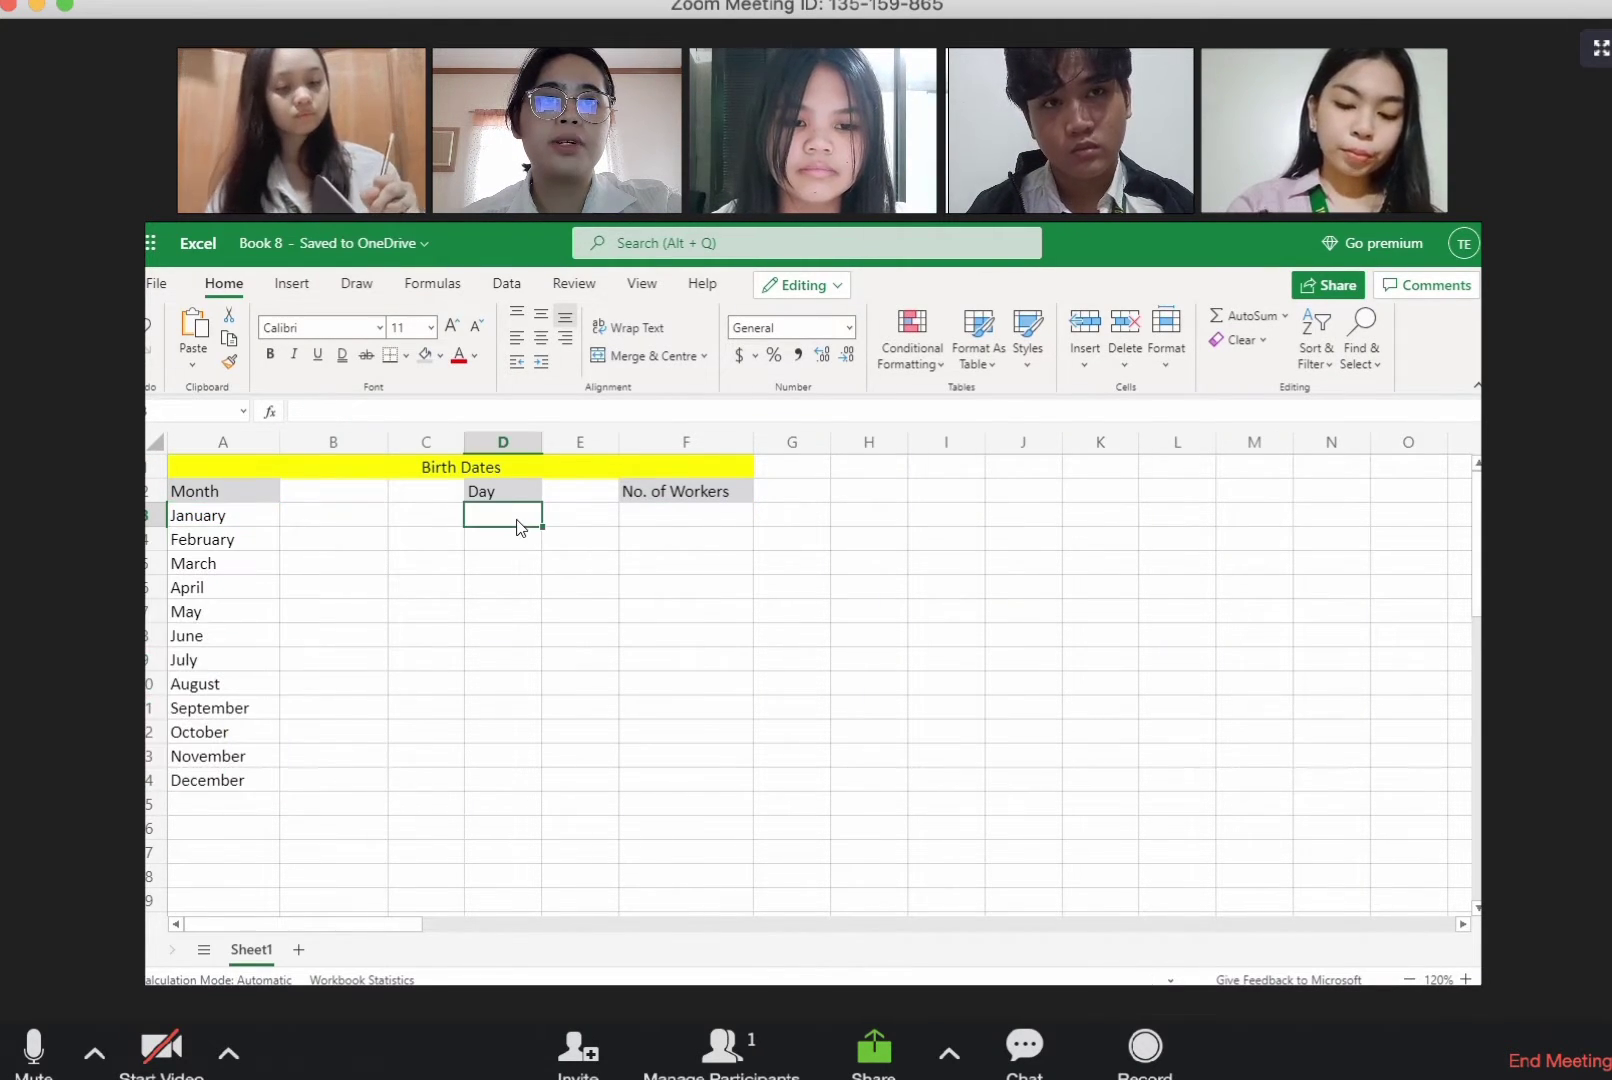
type("1")
key("Return")
type("1")
key("BackSpace")
type("2")
left_click_drag(518, 516, 520, 540)
left_click_drag(542, 551, 530, 785)
Step: Enter the worker numbers 6, 4, 8, 3, 11 and 13 for January to June in F3 to F8
left_click(716, 522)
type("6")
key("Return")
type("4")
key("Return")
type("8")
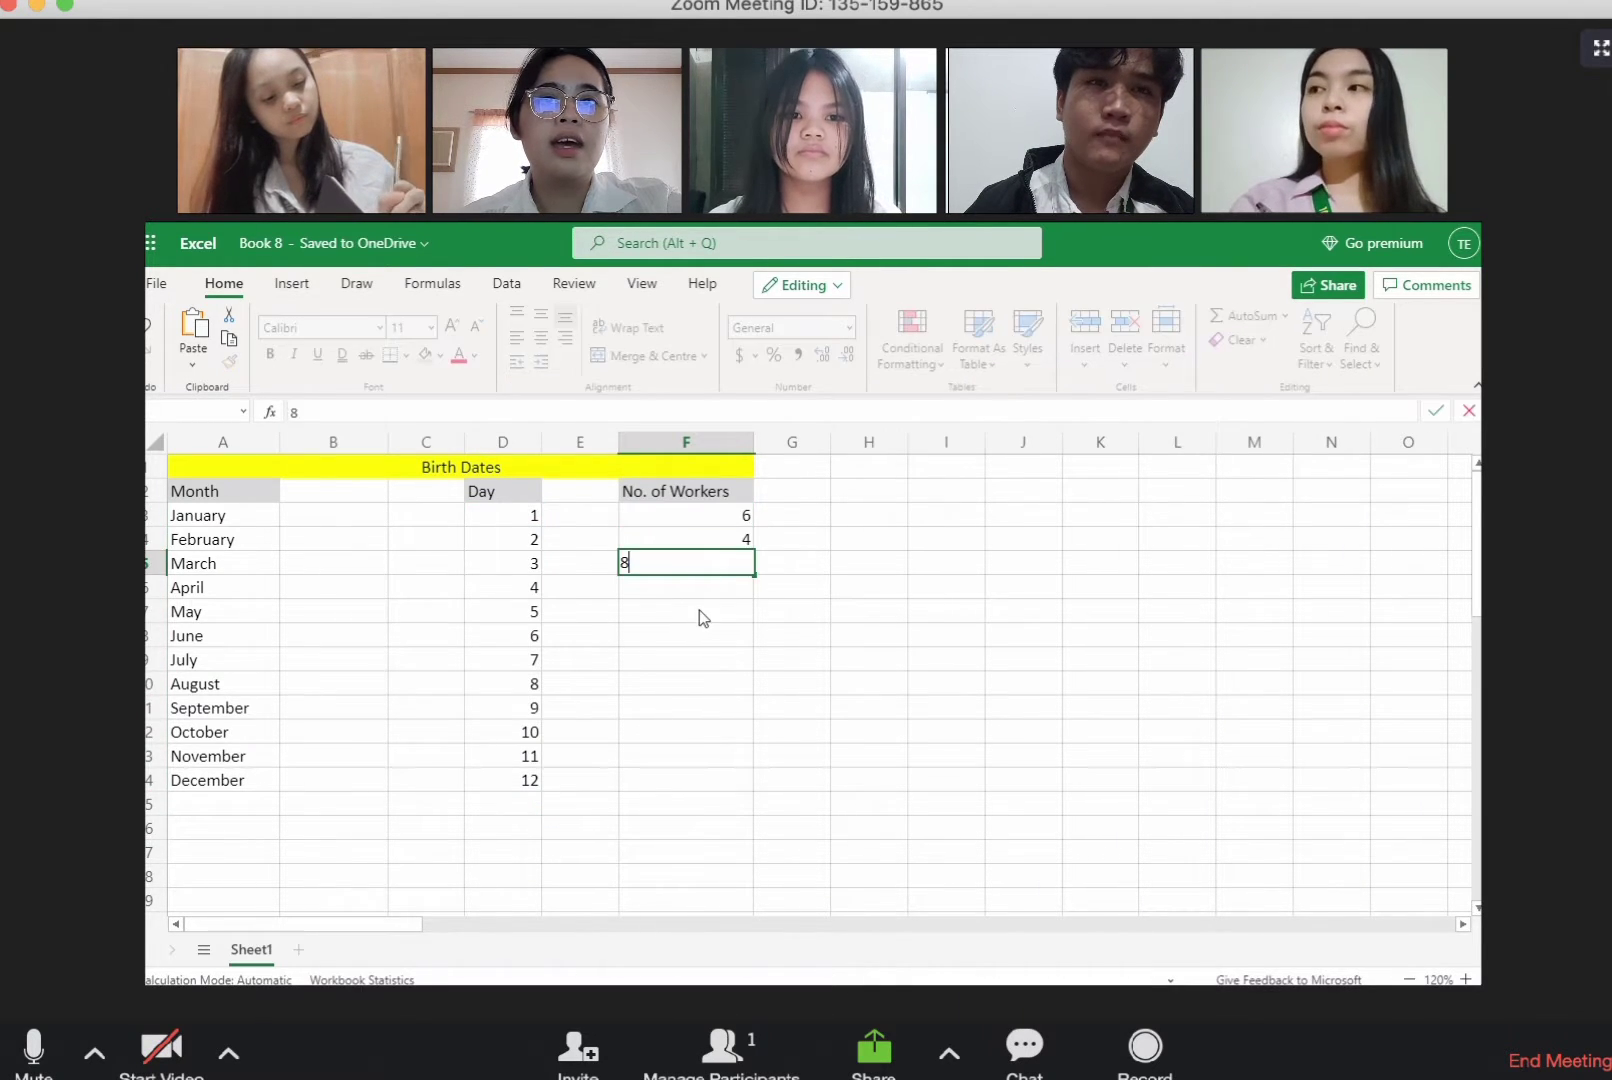
key("Return")
type("3")
key("Return")
type("11")
key("Return")
type("13")
key("Return")
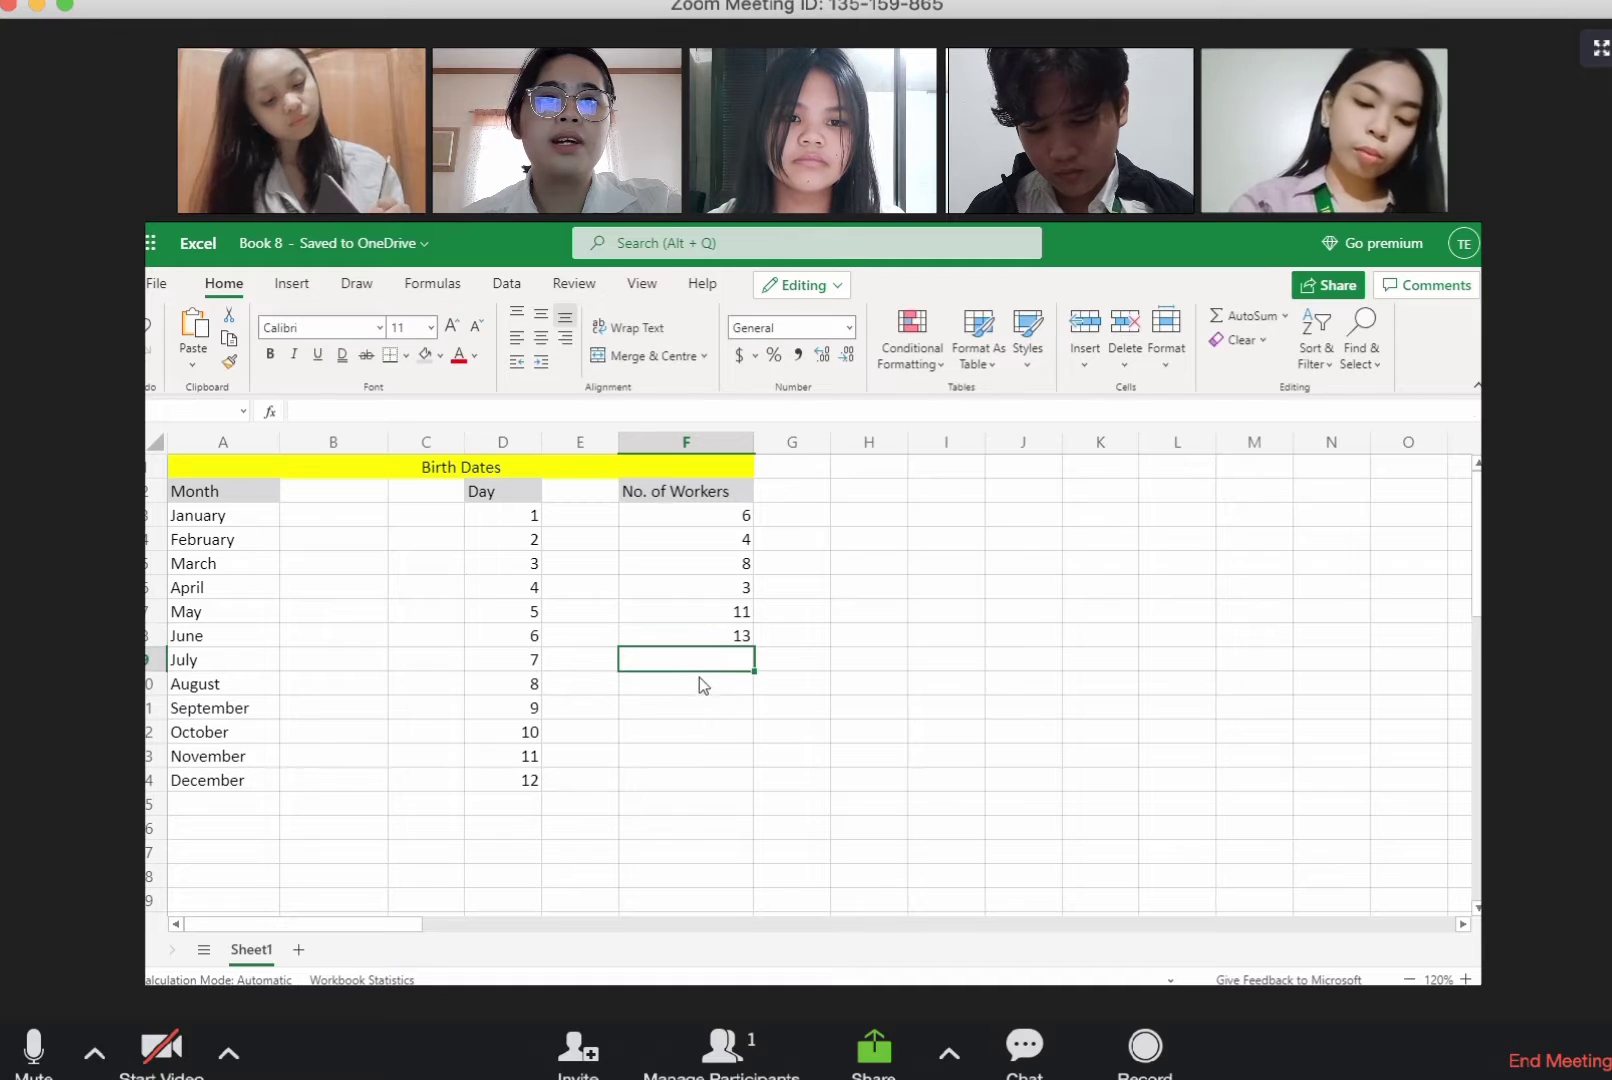
Step: Enter the worker numbers 6, 23, 6 and 7 for July to October in F9 to F12
type("6")
key("Return")
type("23")
key("Return")
type("6")
key("Return")
type("7")
key("Return")
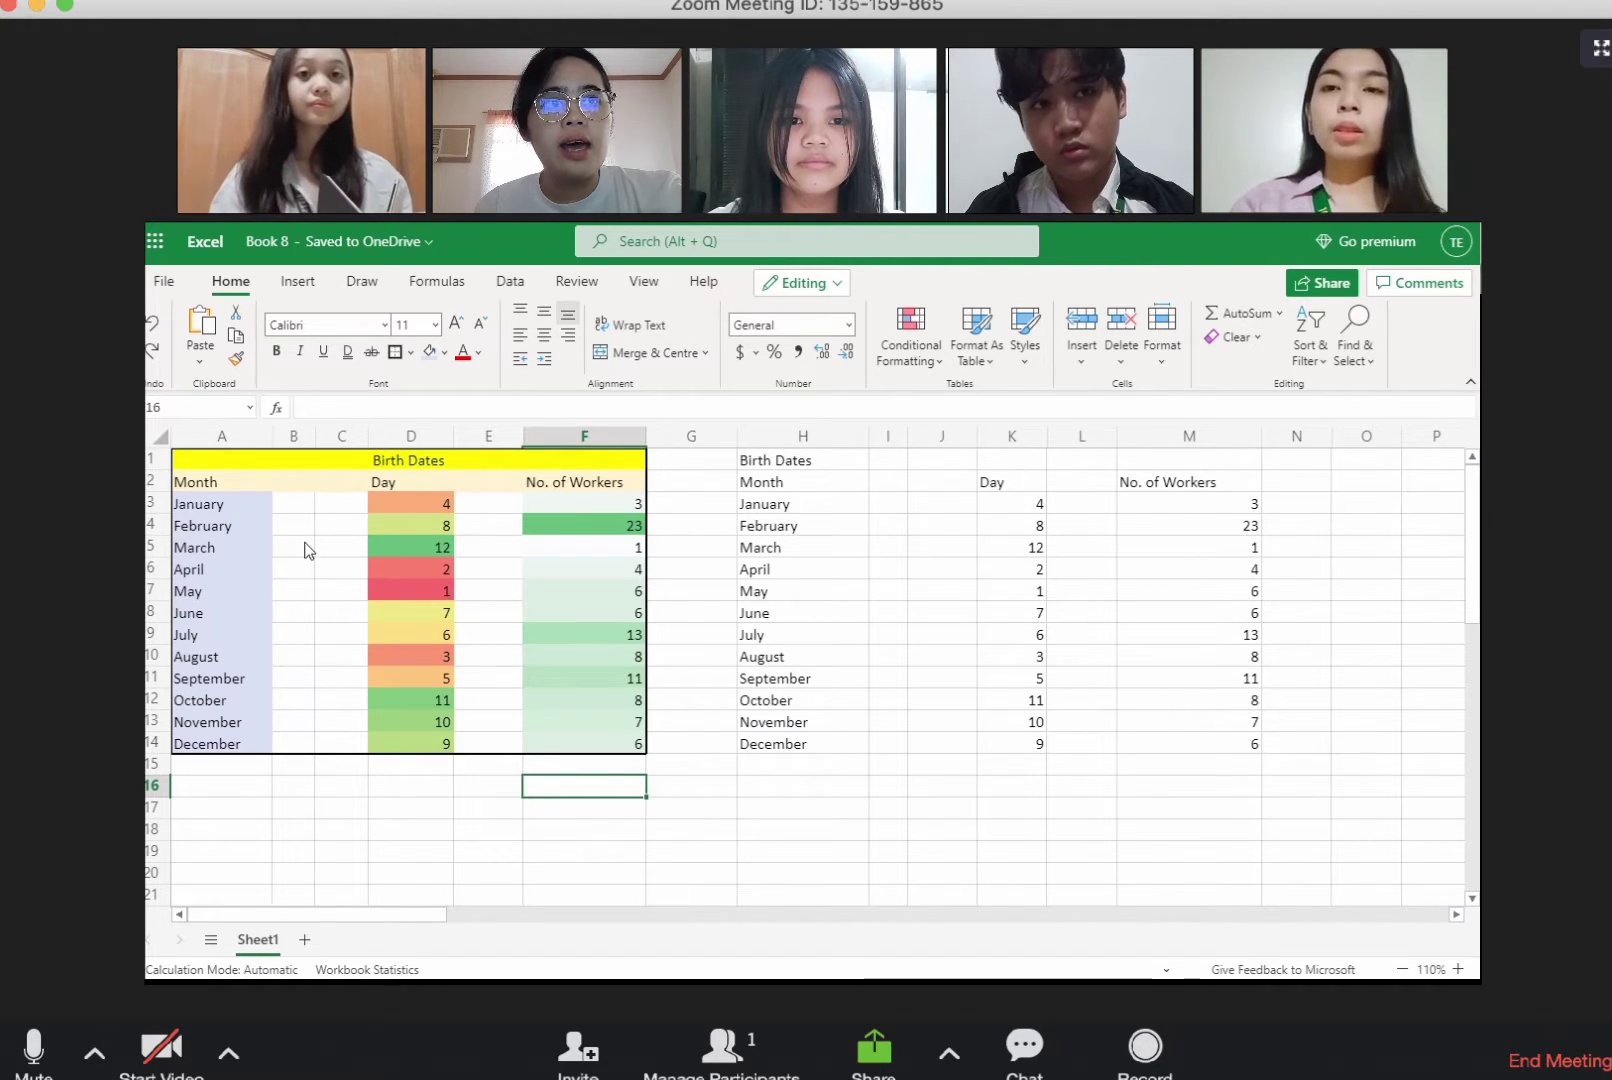
Step: Copy the formatting of the Birth Dates table in A1 to F14 onto the unformatted table starting at H1 with Format Painter
left_click_drag(183, 462, 529, 749)
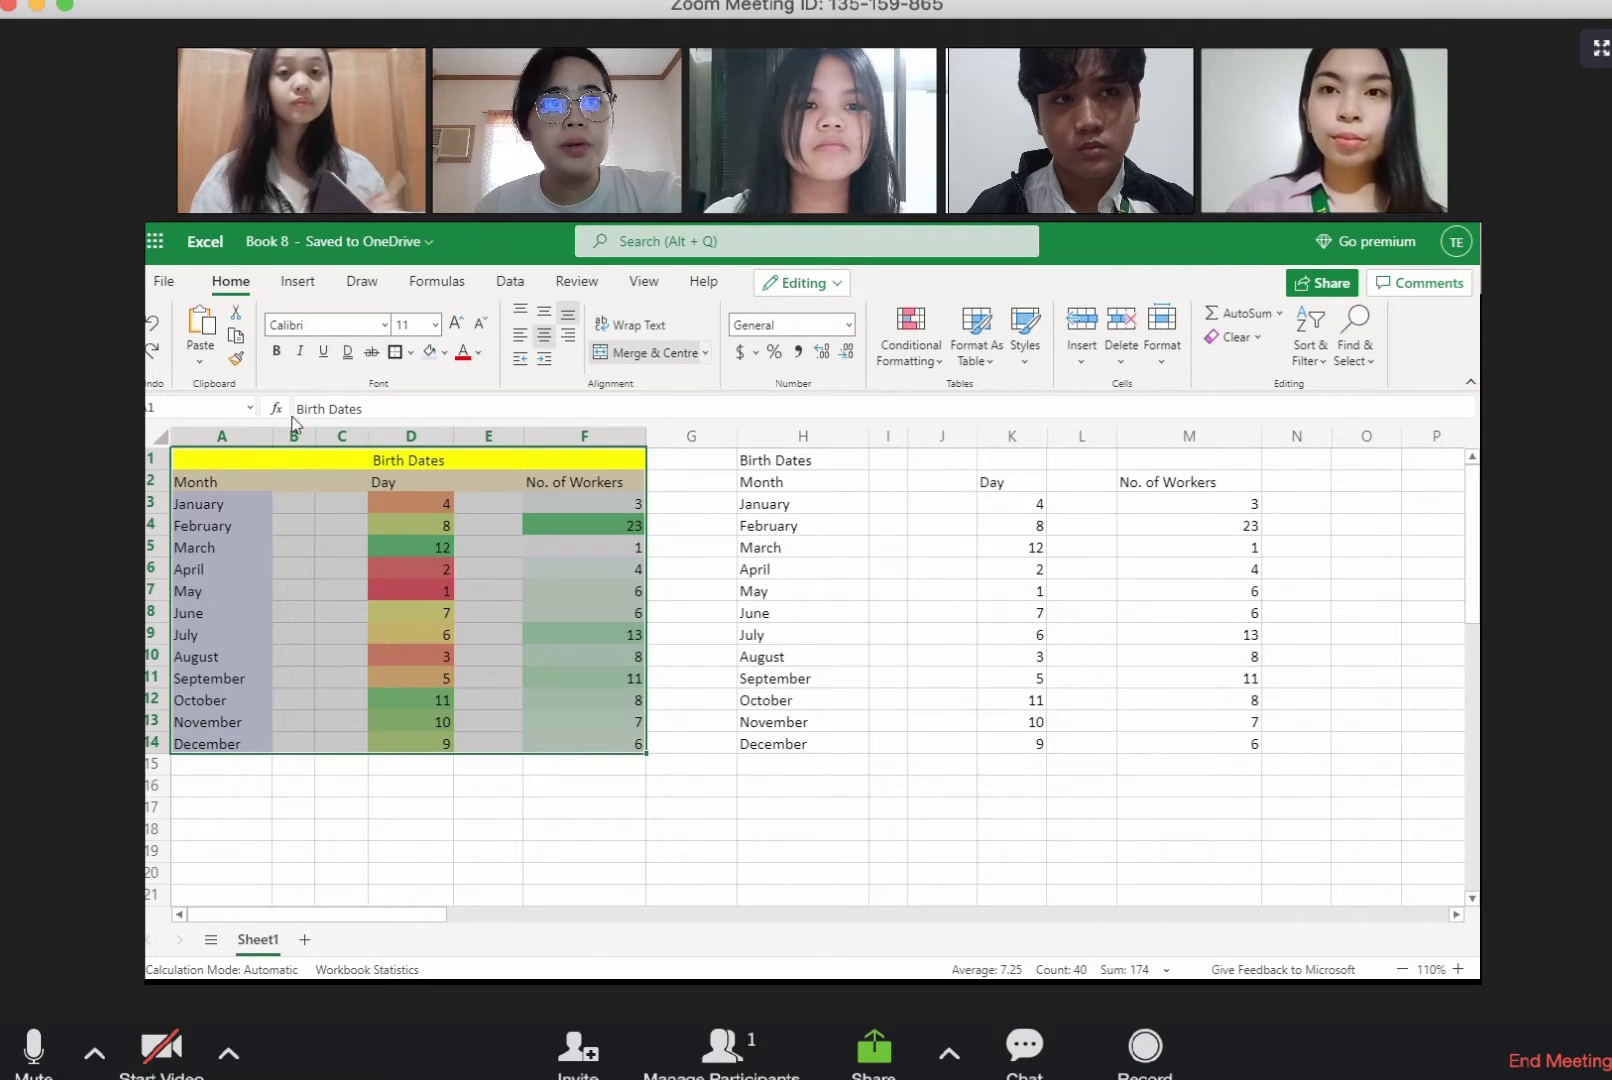
left_click(240, 364)
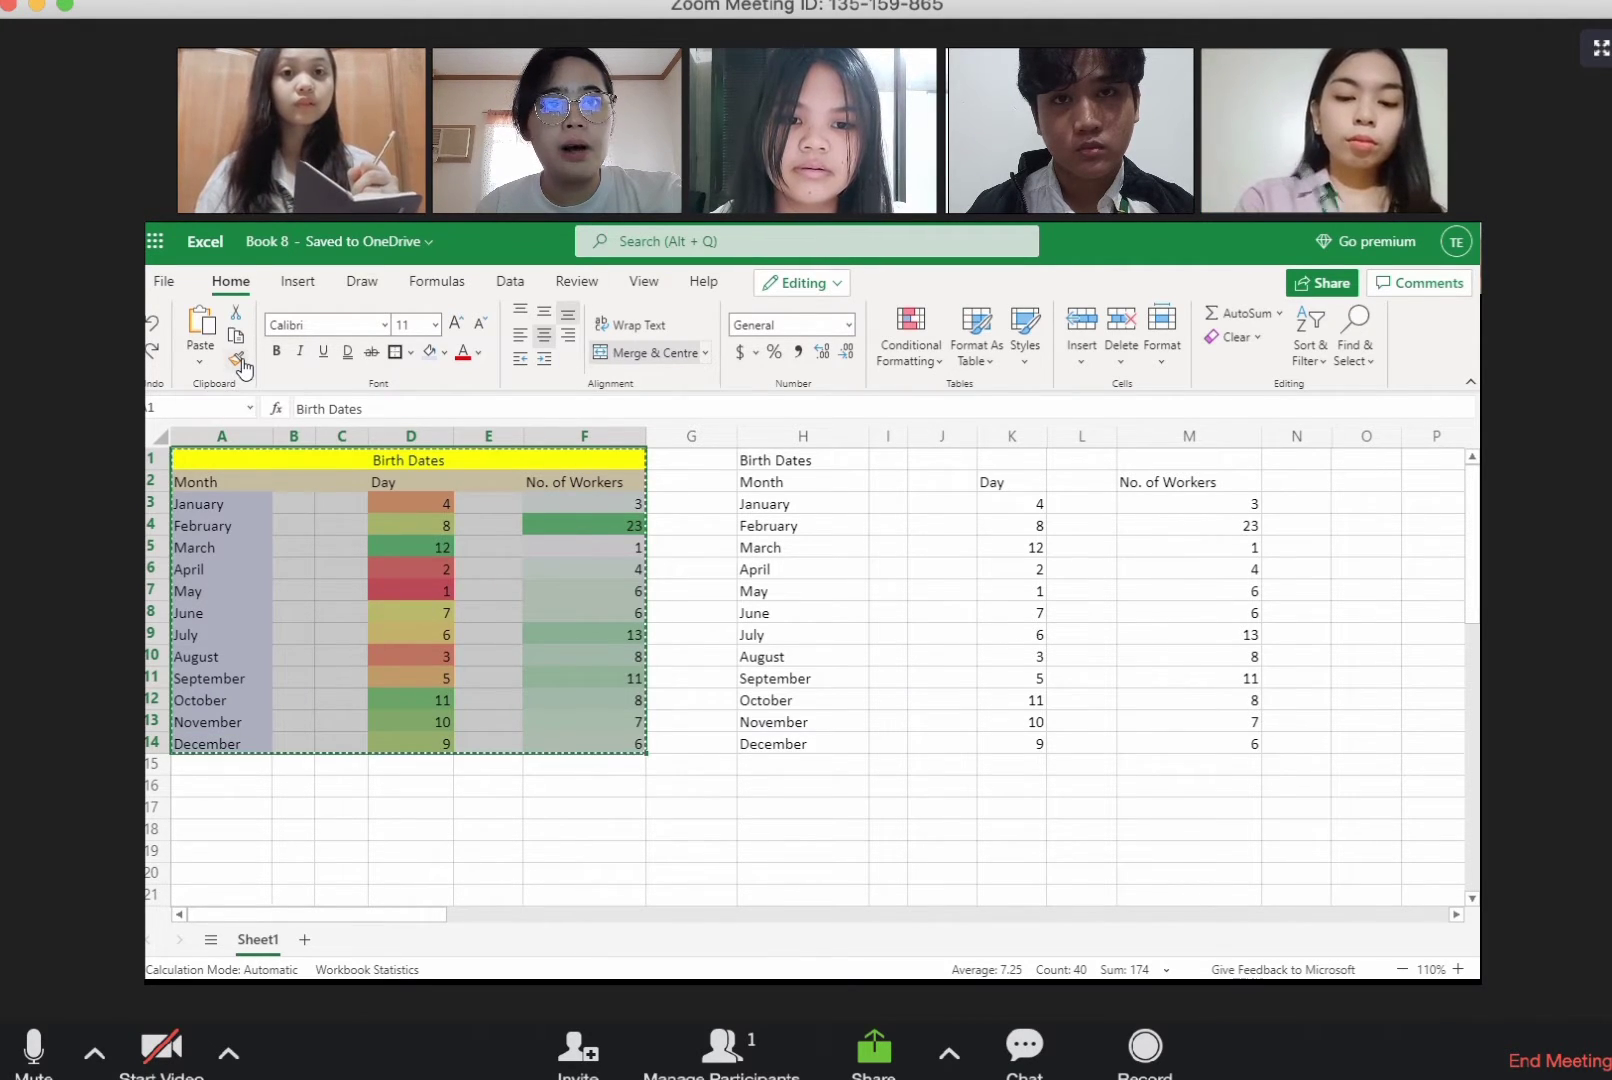
left_click(778, 453)
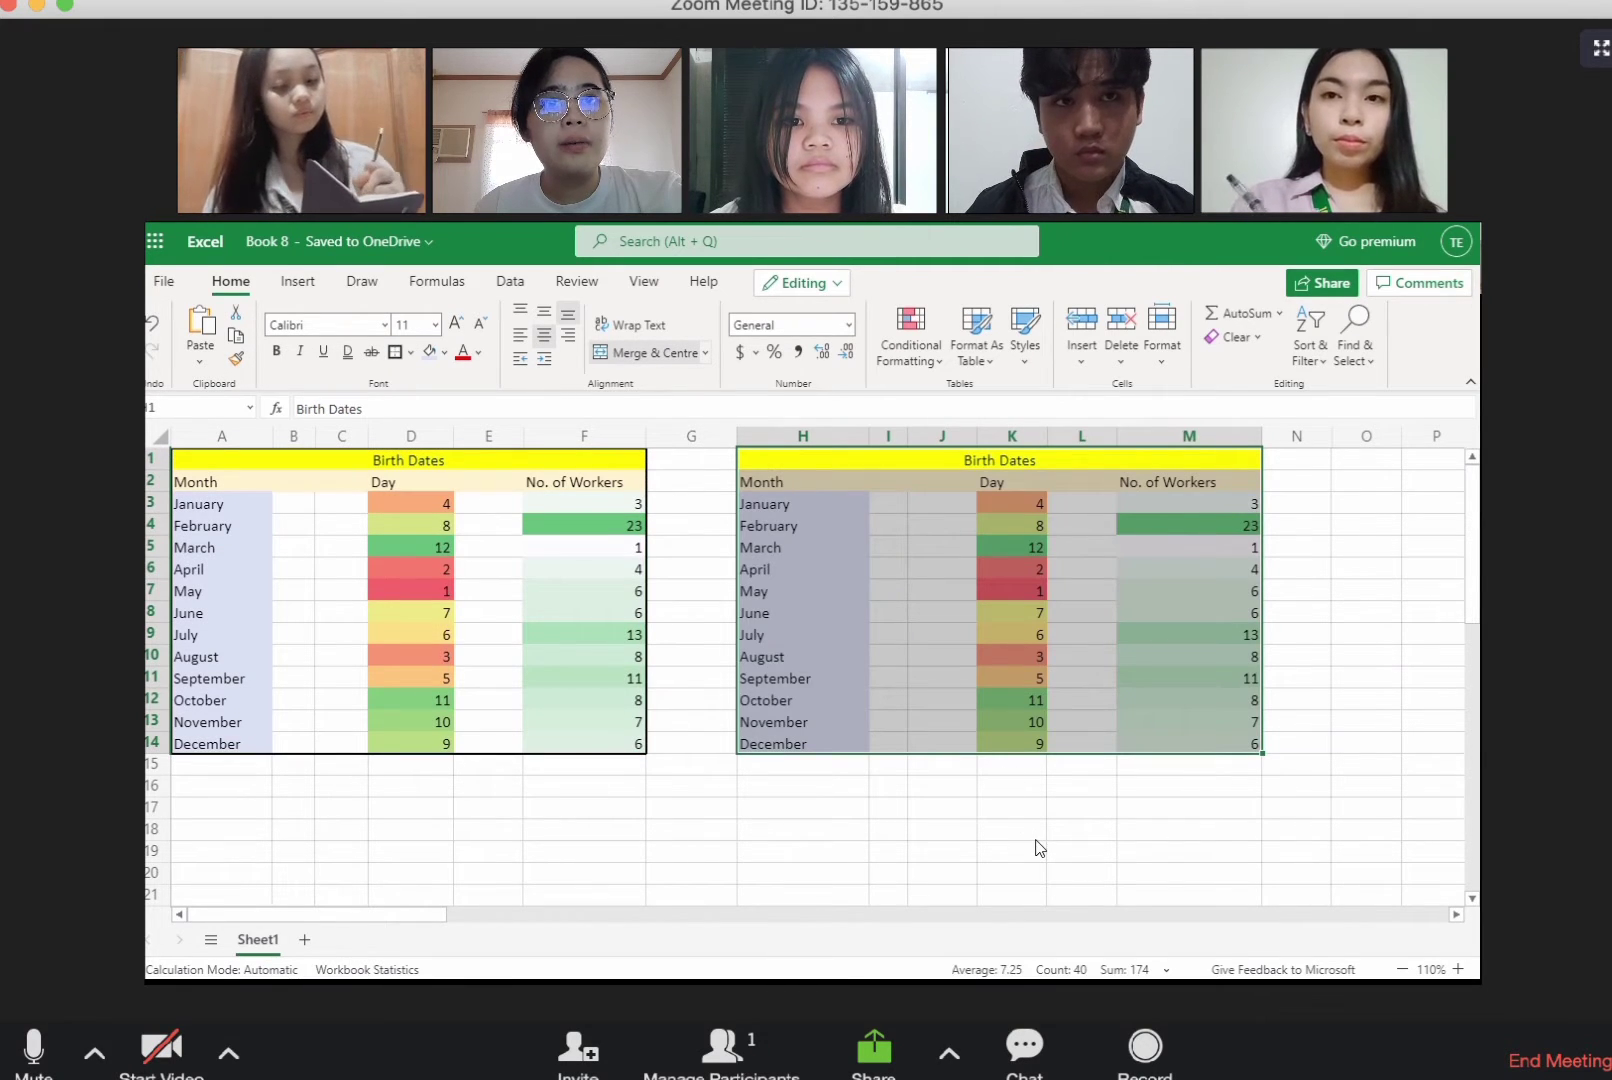
left_click(1036, 838)
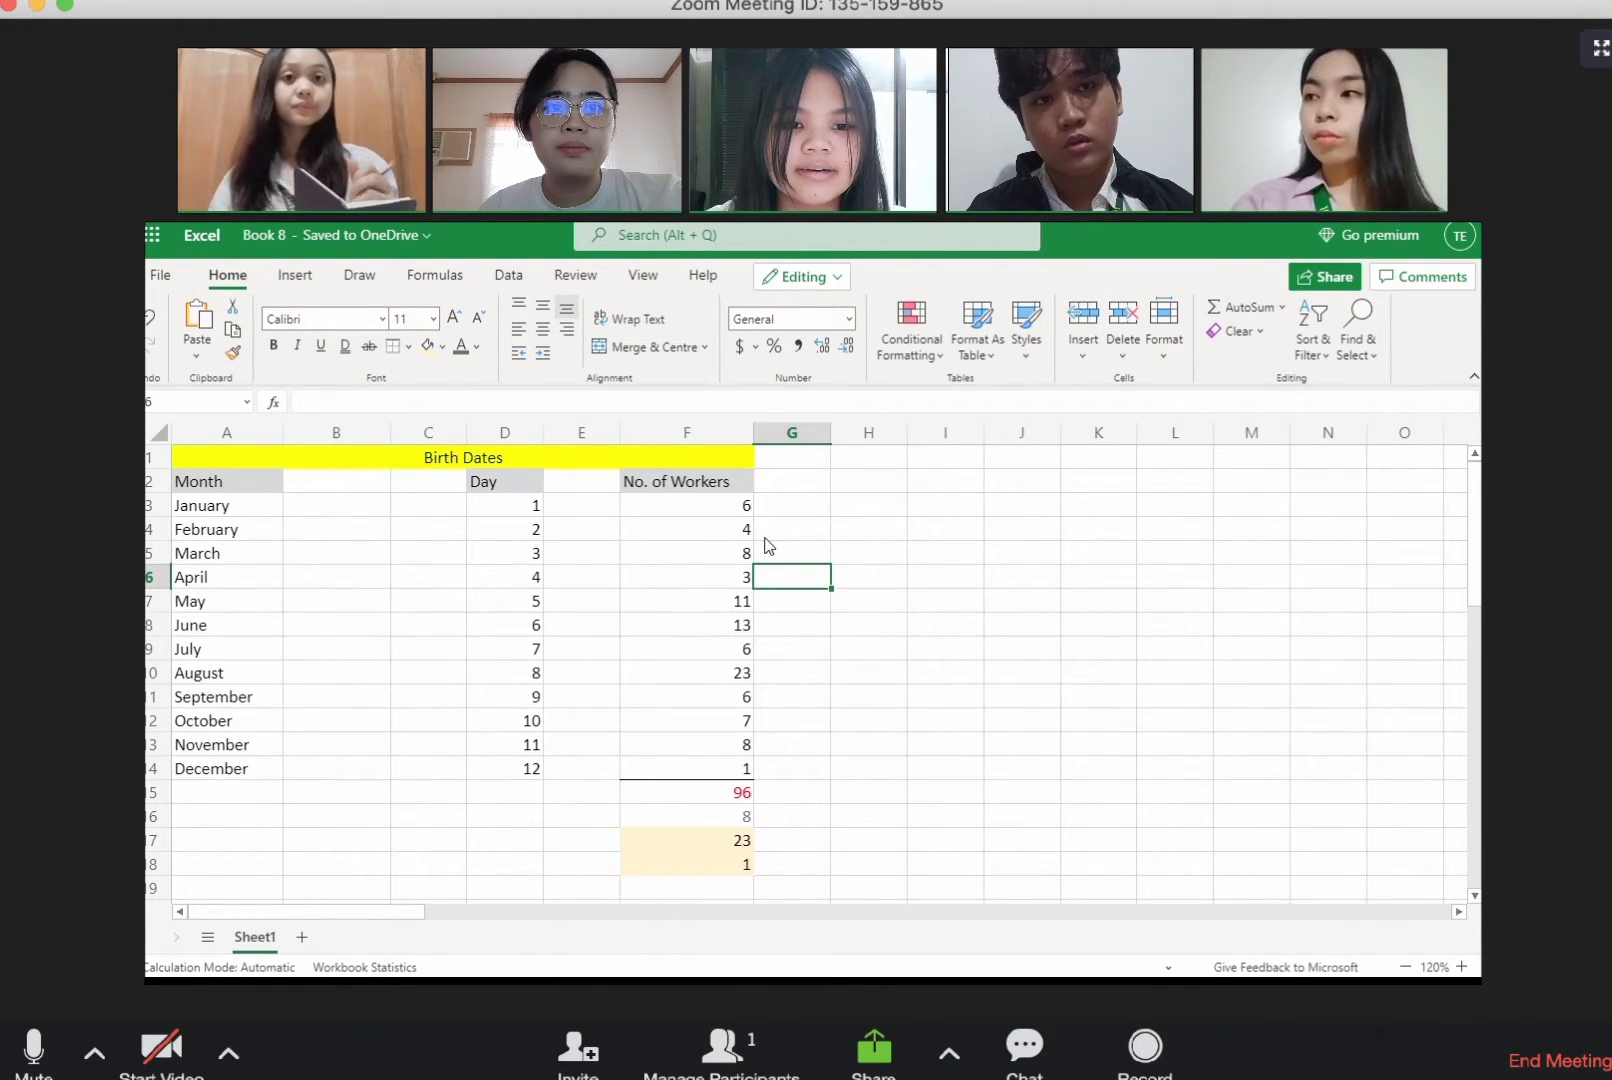
Step: Apply the green-yellow-red colour scale as conditional formatting to the worker numbers in F3 to F14
left_click_drag(662, 505, 712, 763)
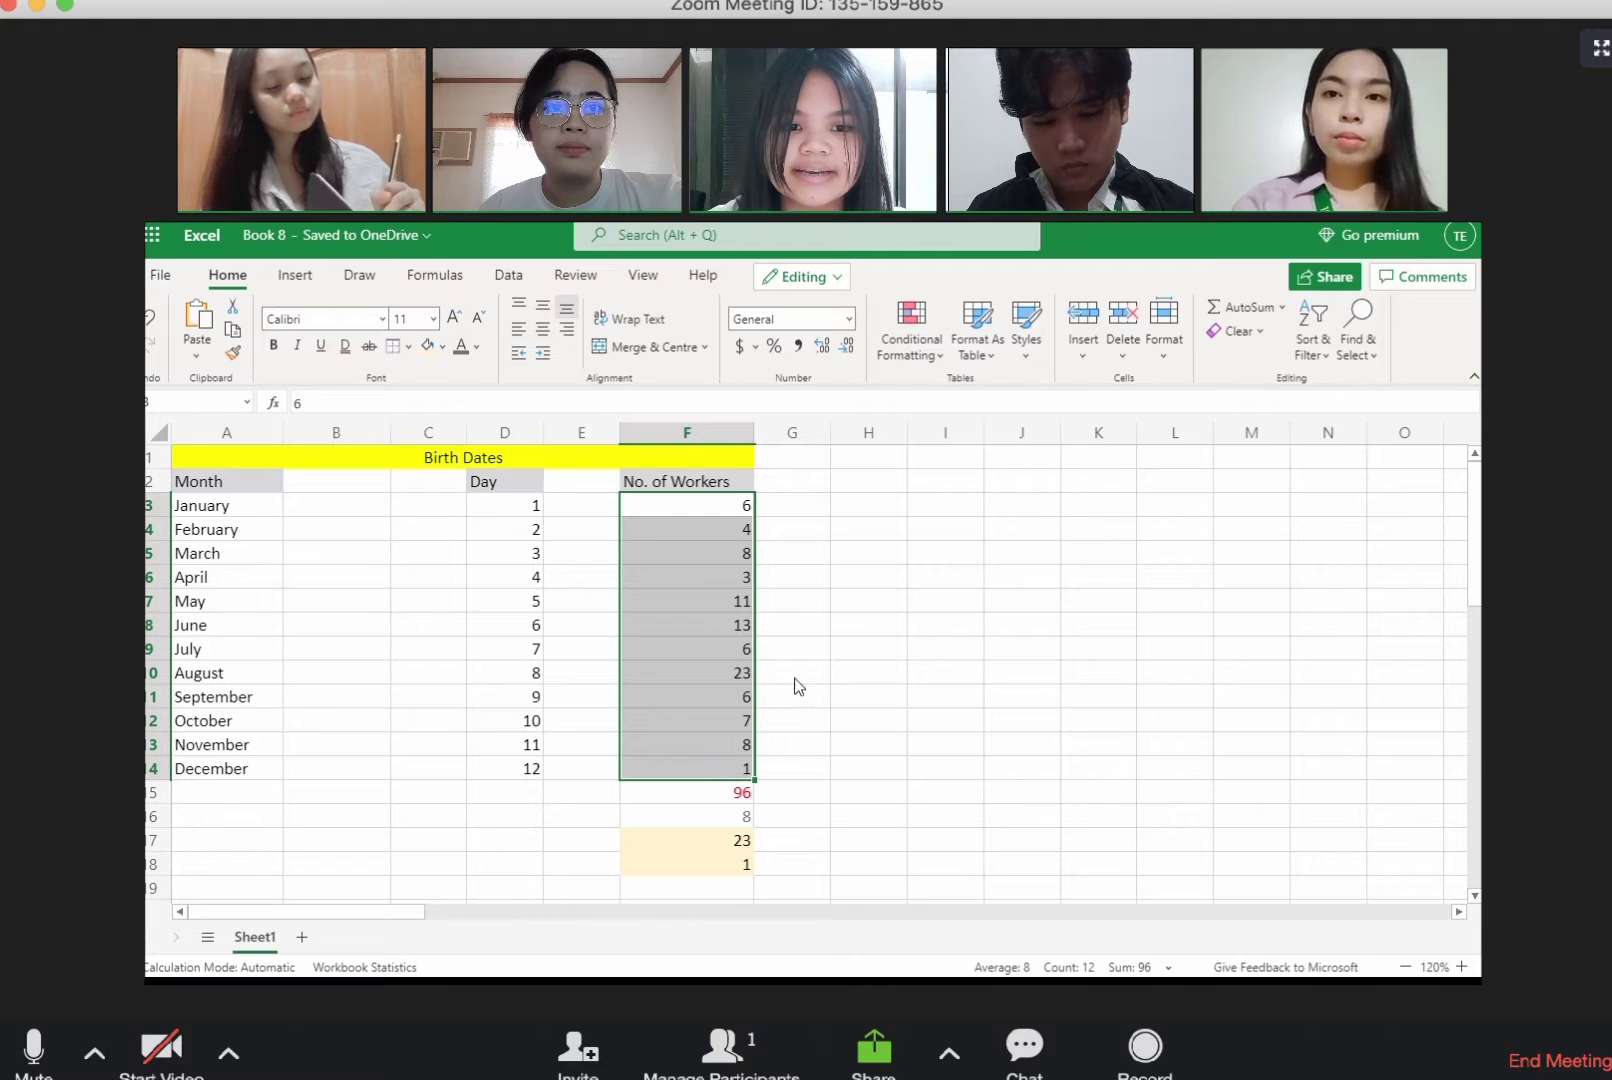
left_click(937, 348)
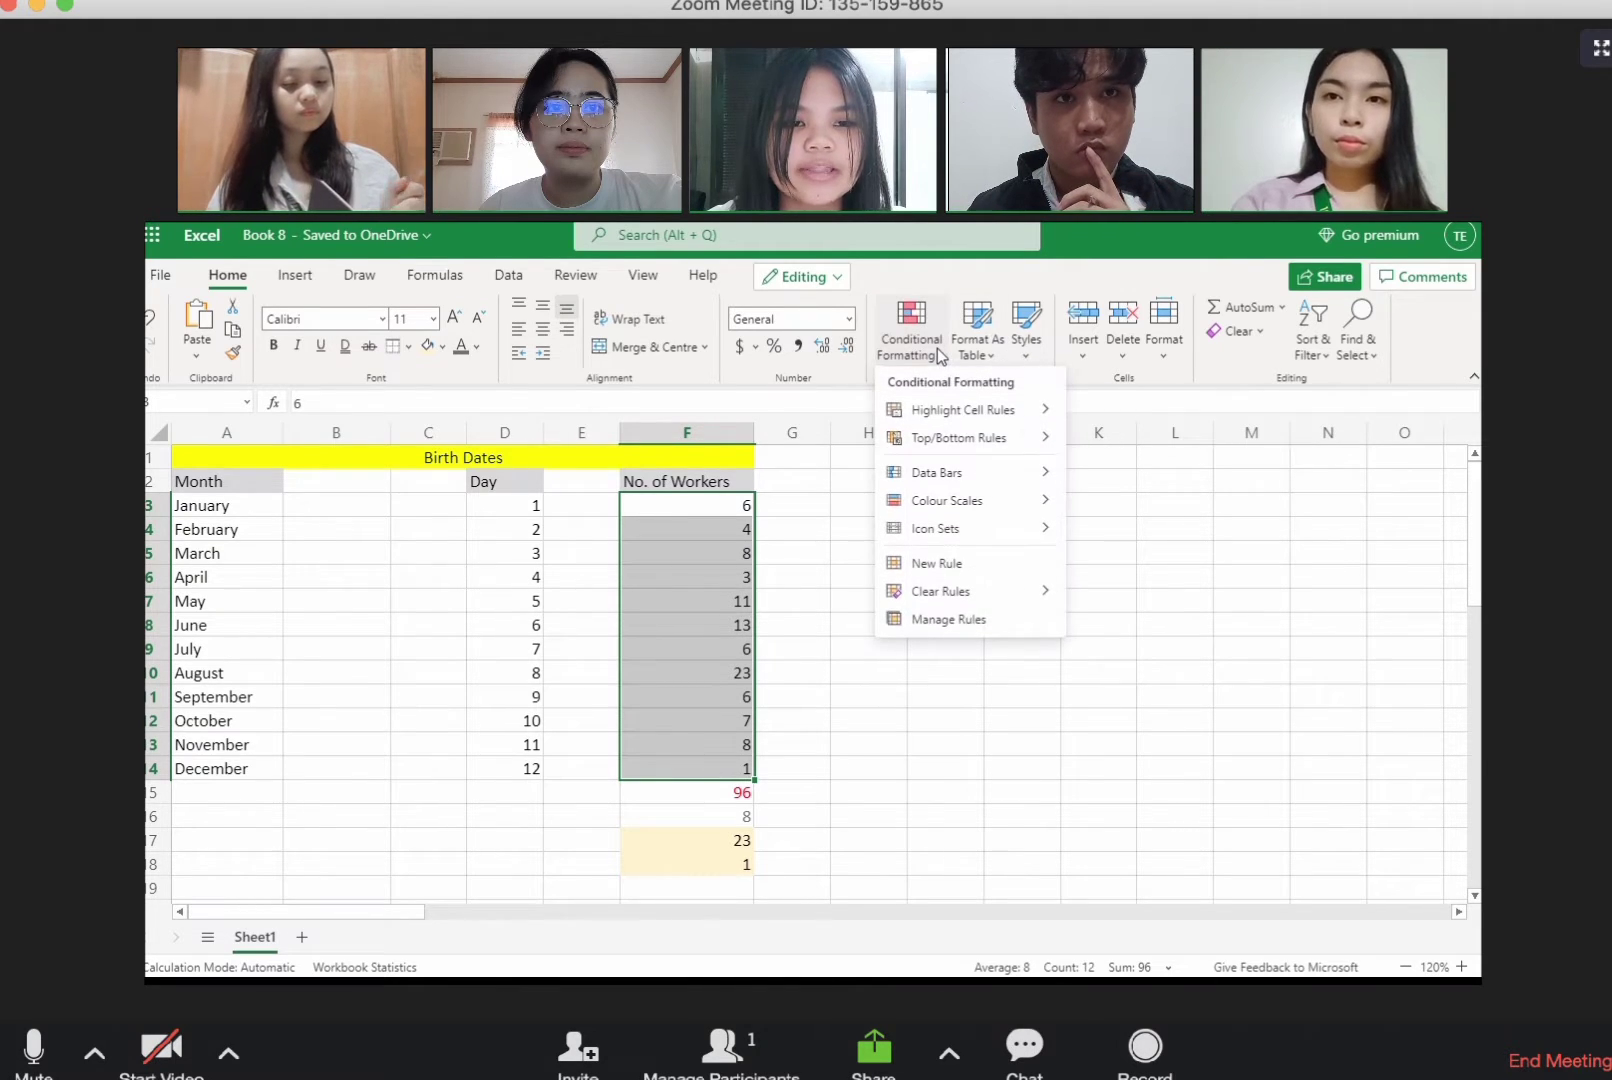
mouse_move(970, 410)
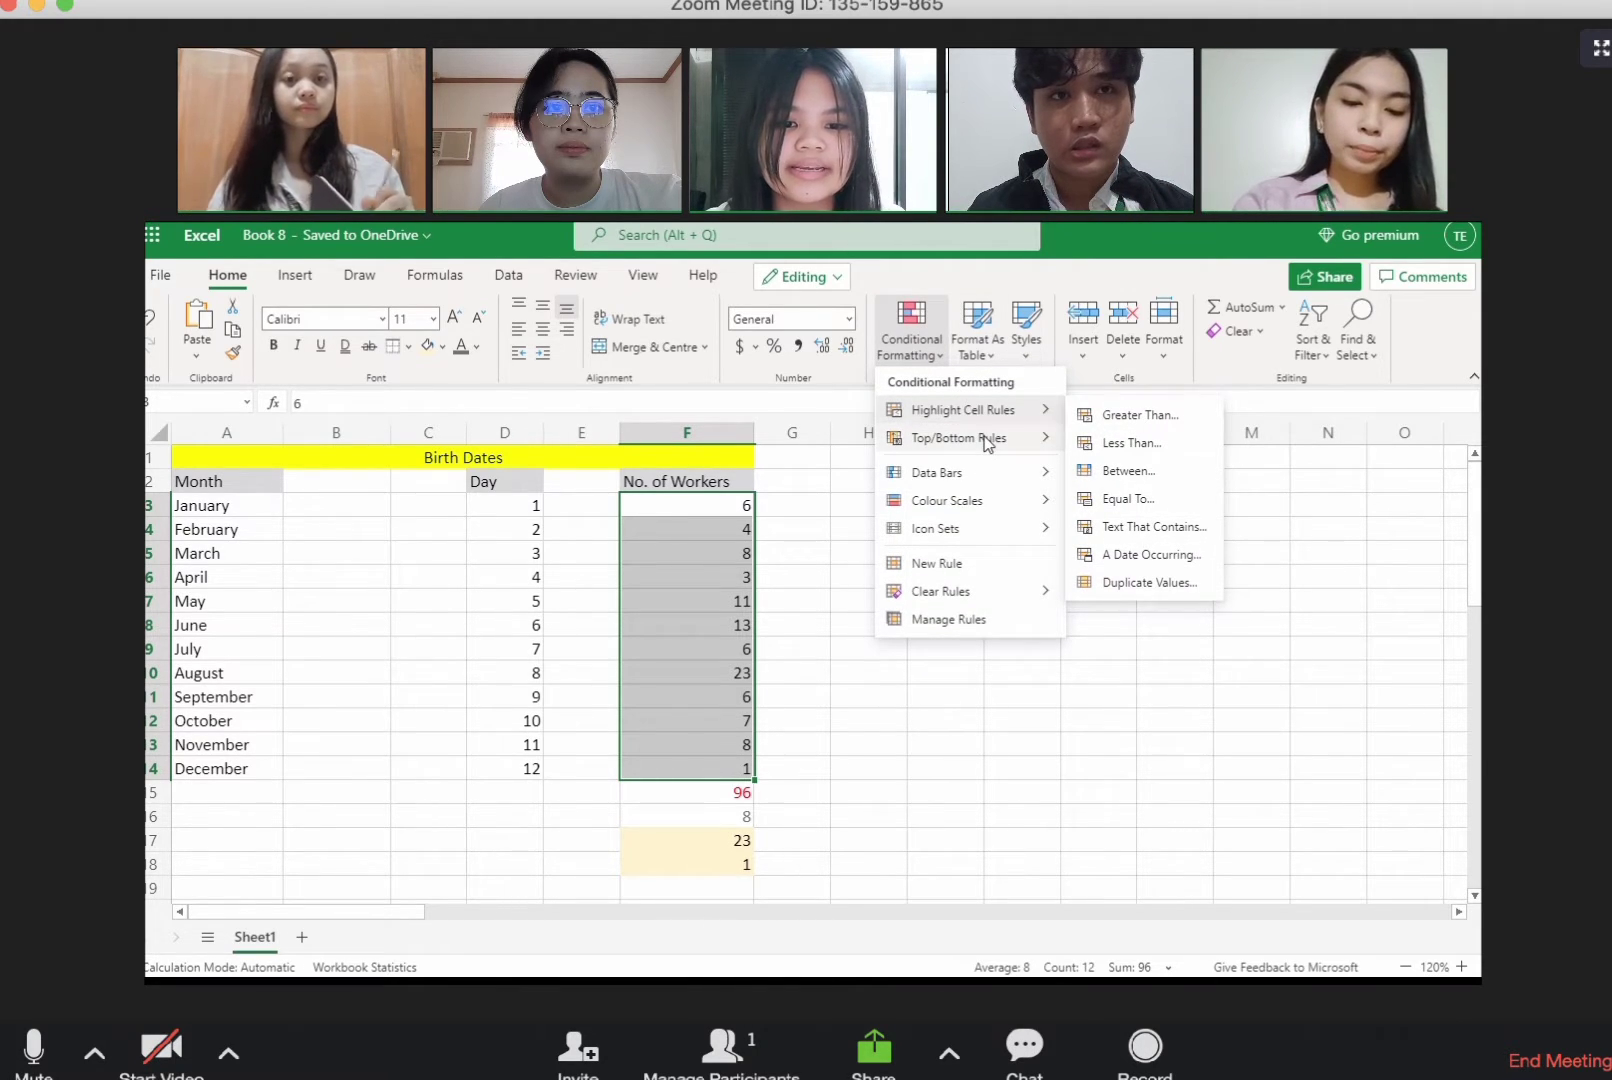
mouse_move(990, 476)
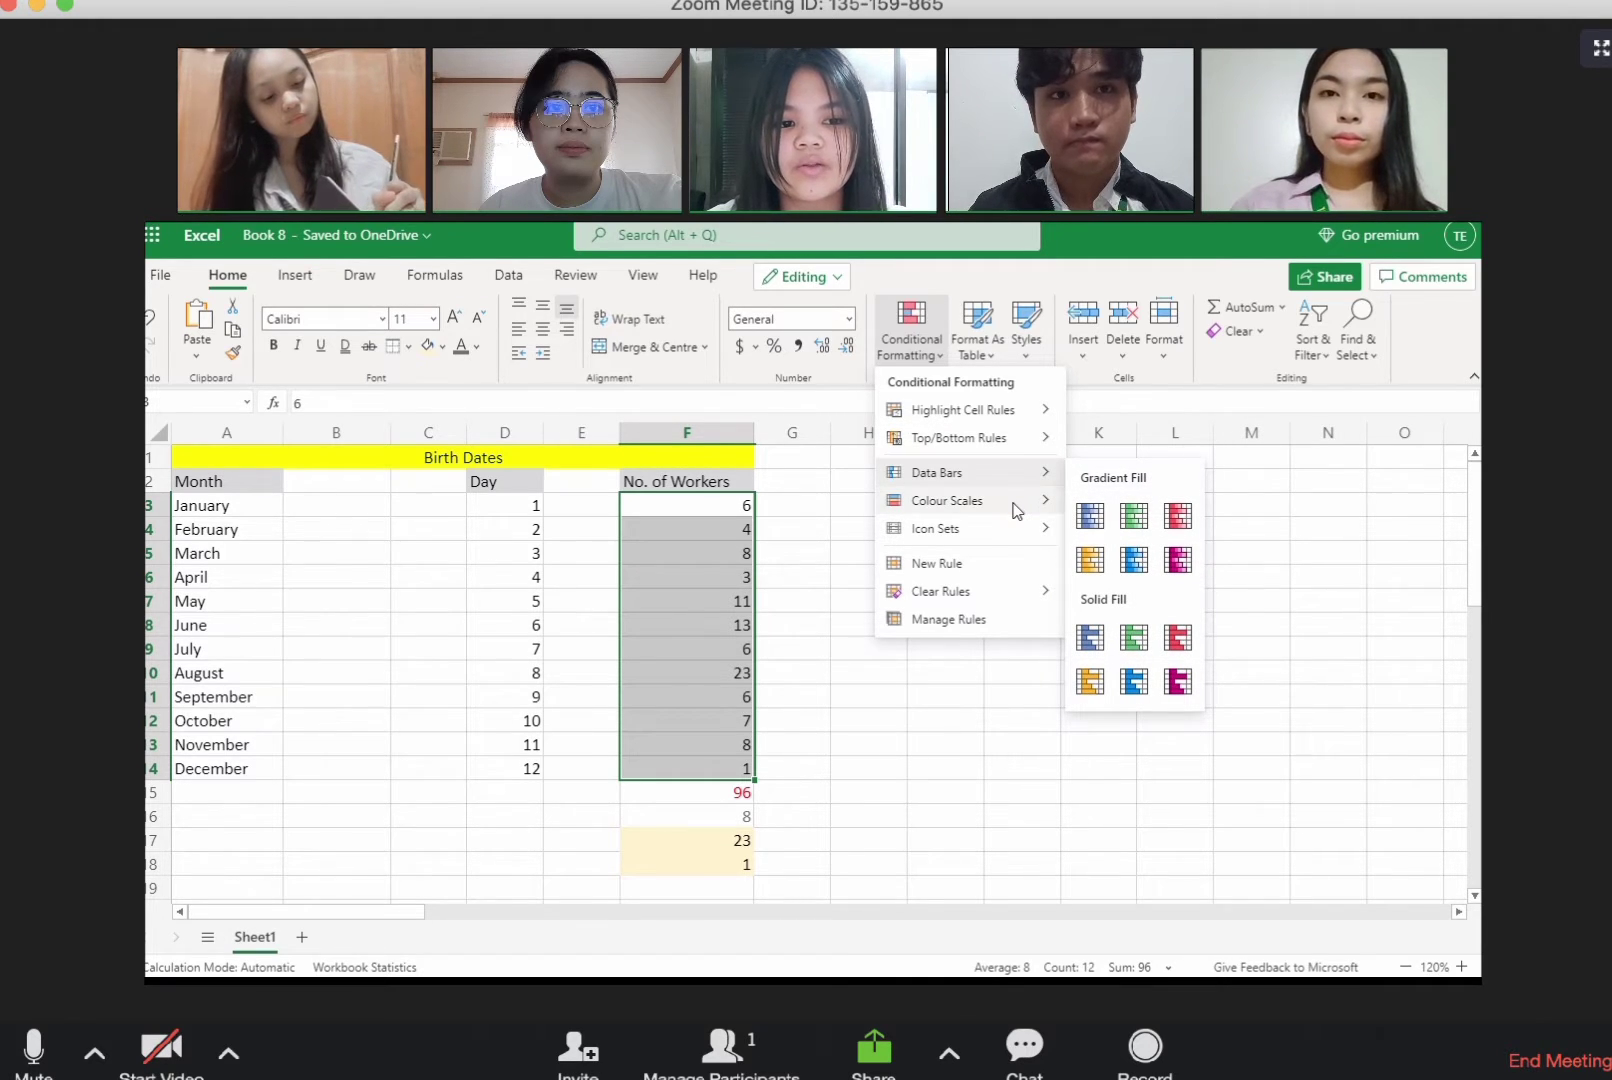
mouse_move(1016, 536)
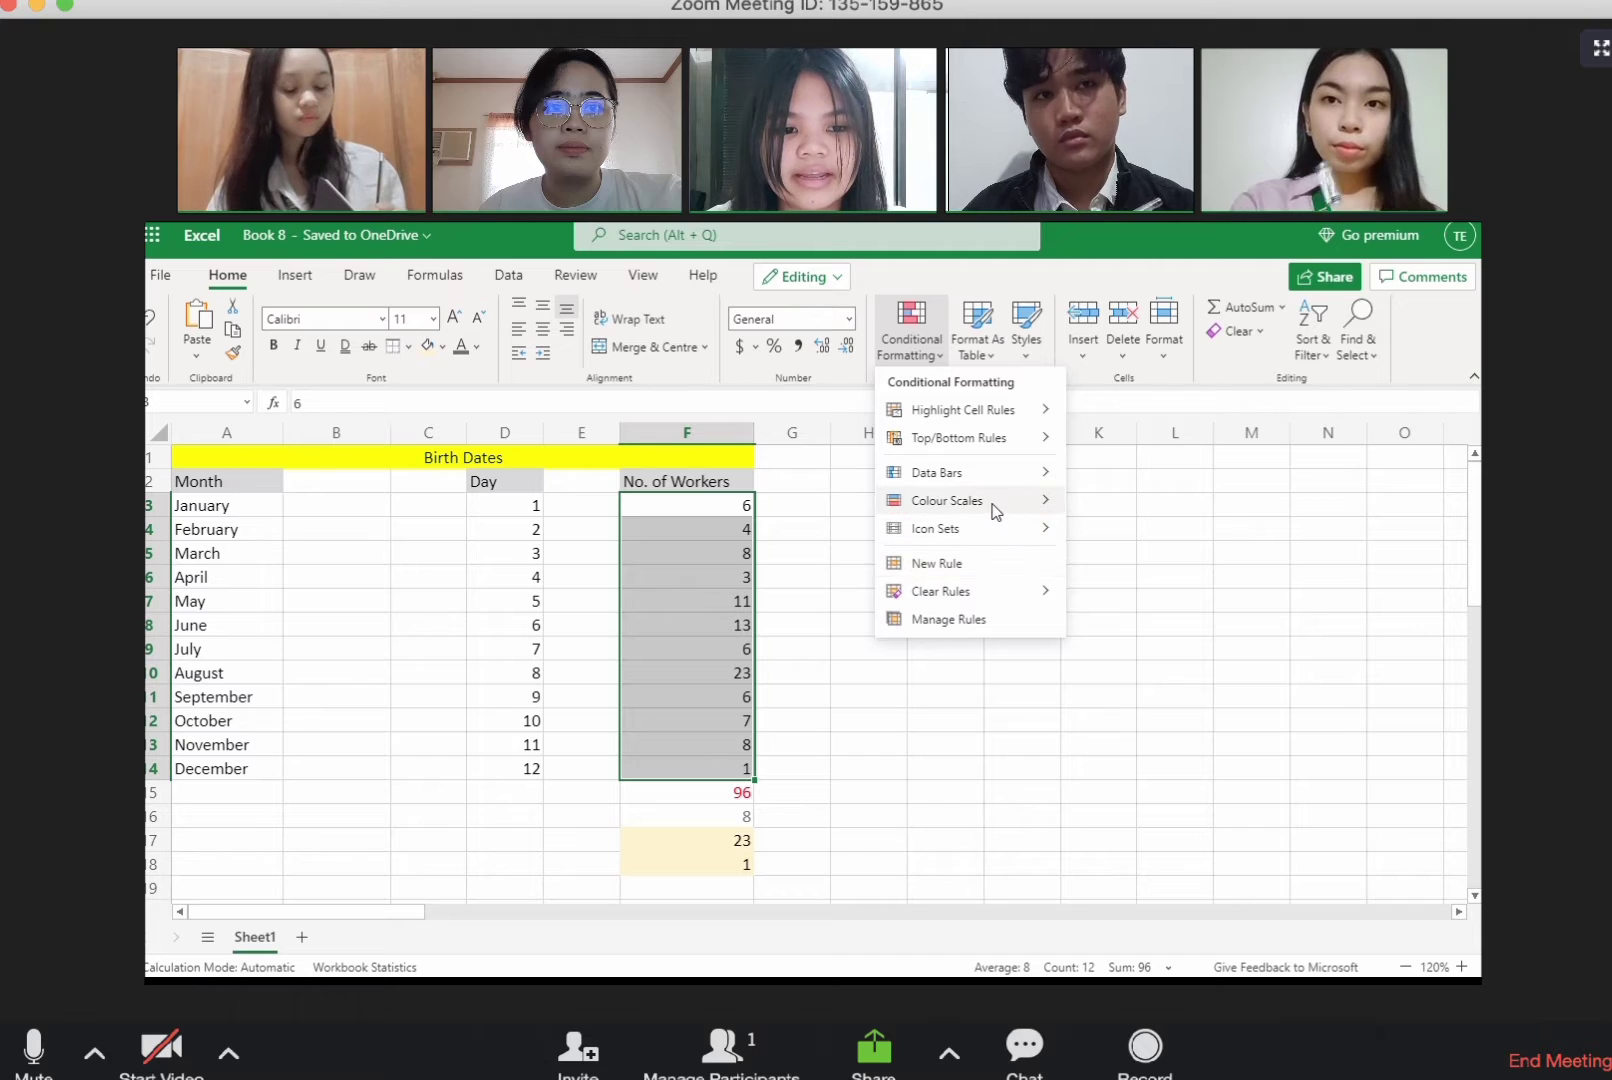
mouse_move(995, 503)
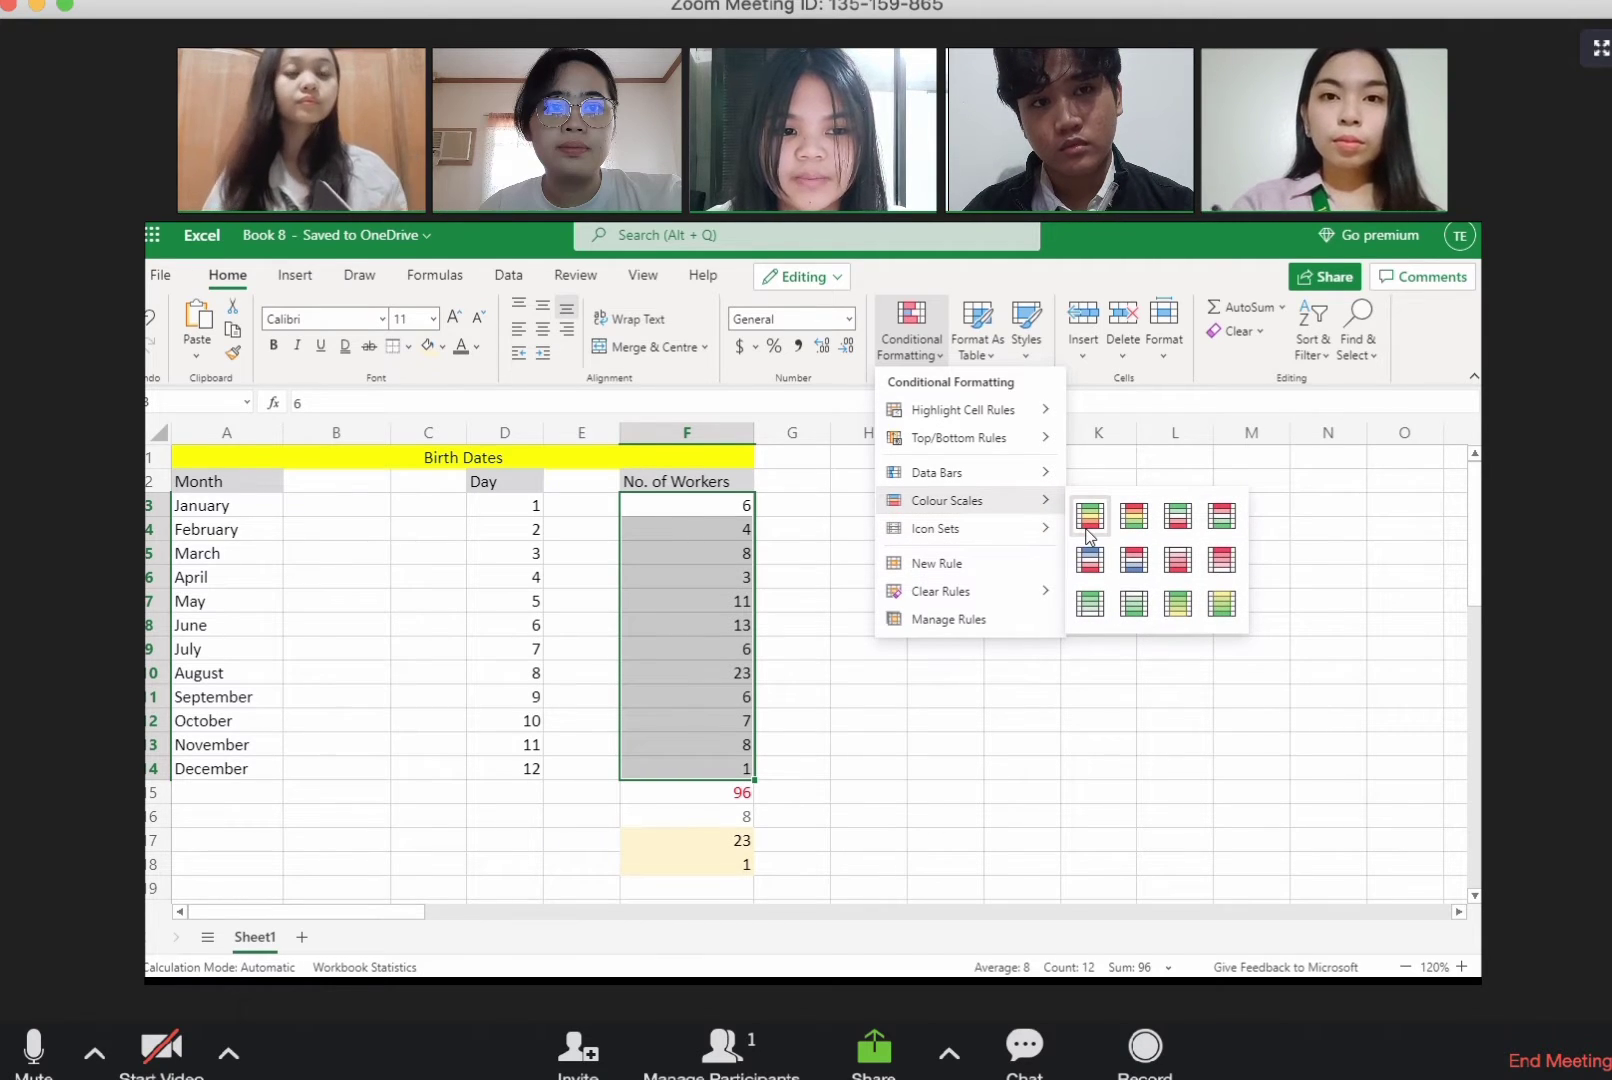
left_click(1088, 530)
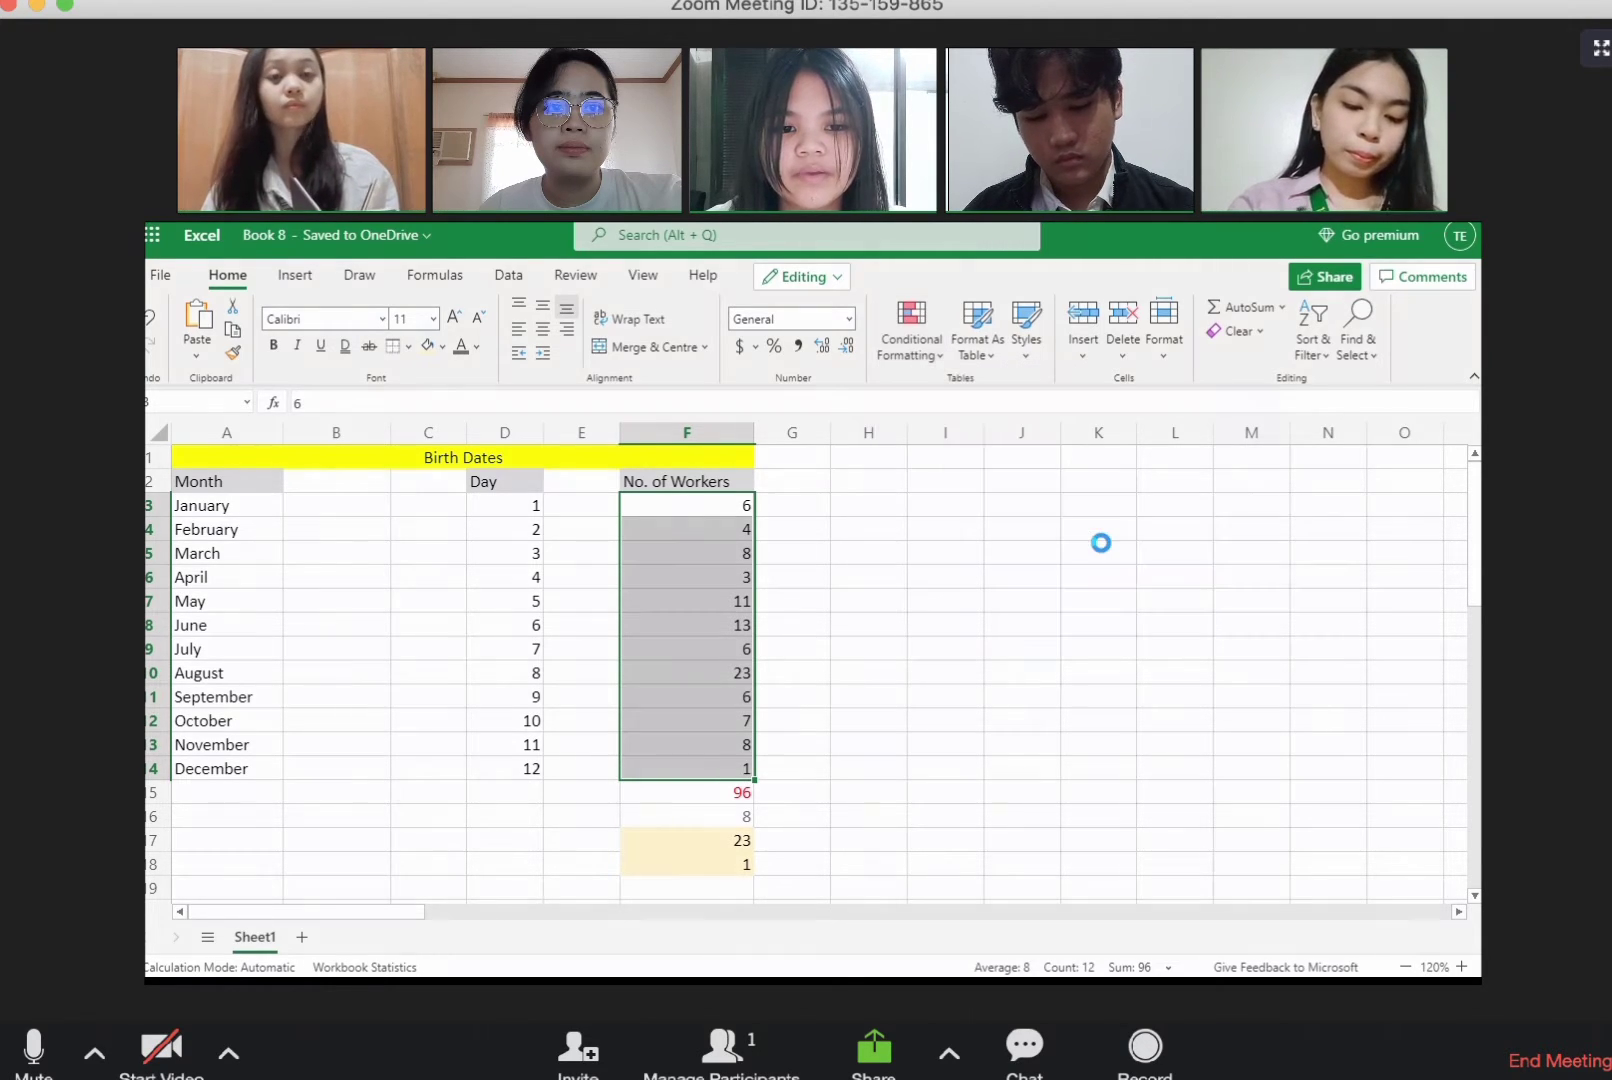
scroll(1000, 543, "down", 2)
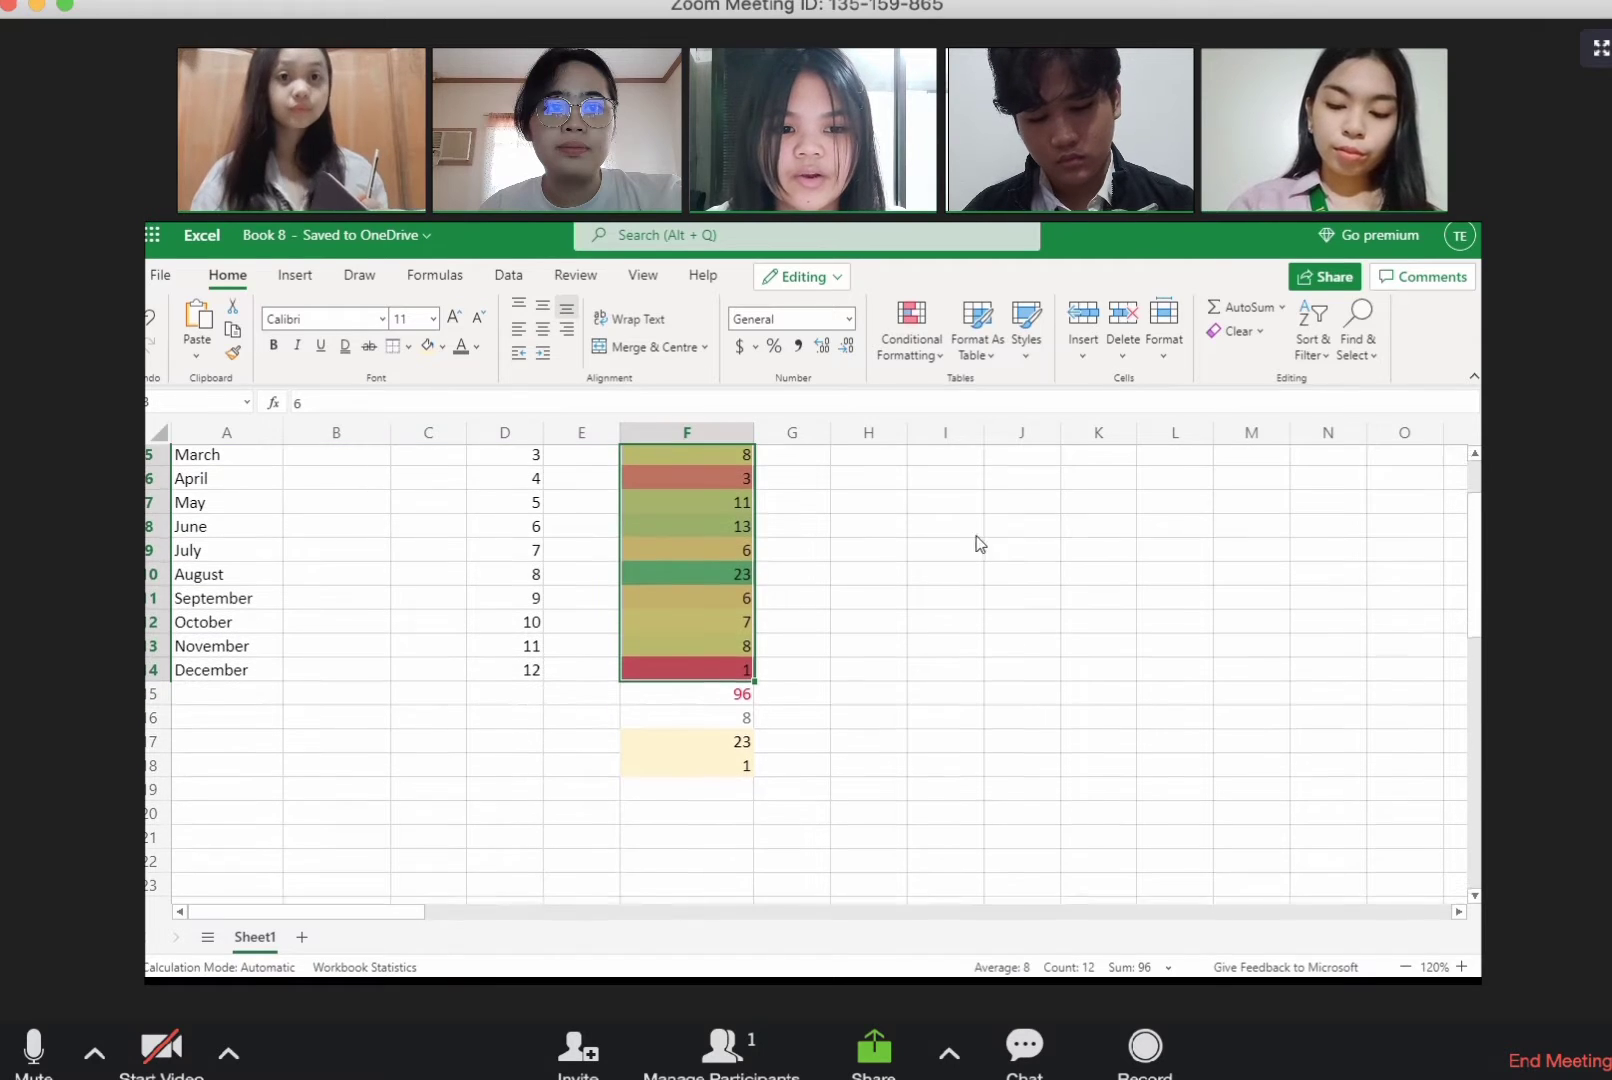
left_click(953, 548)
scroll(953, 550, "up", 2)
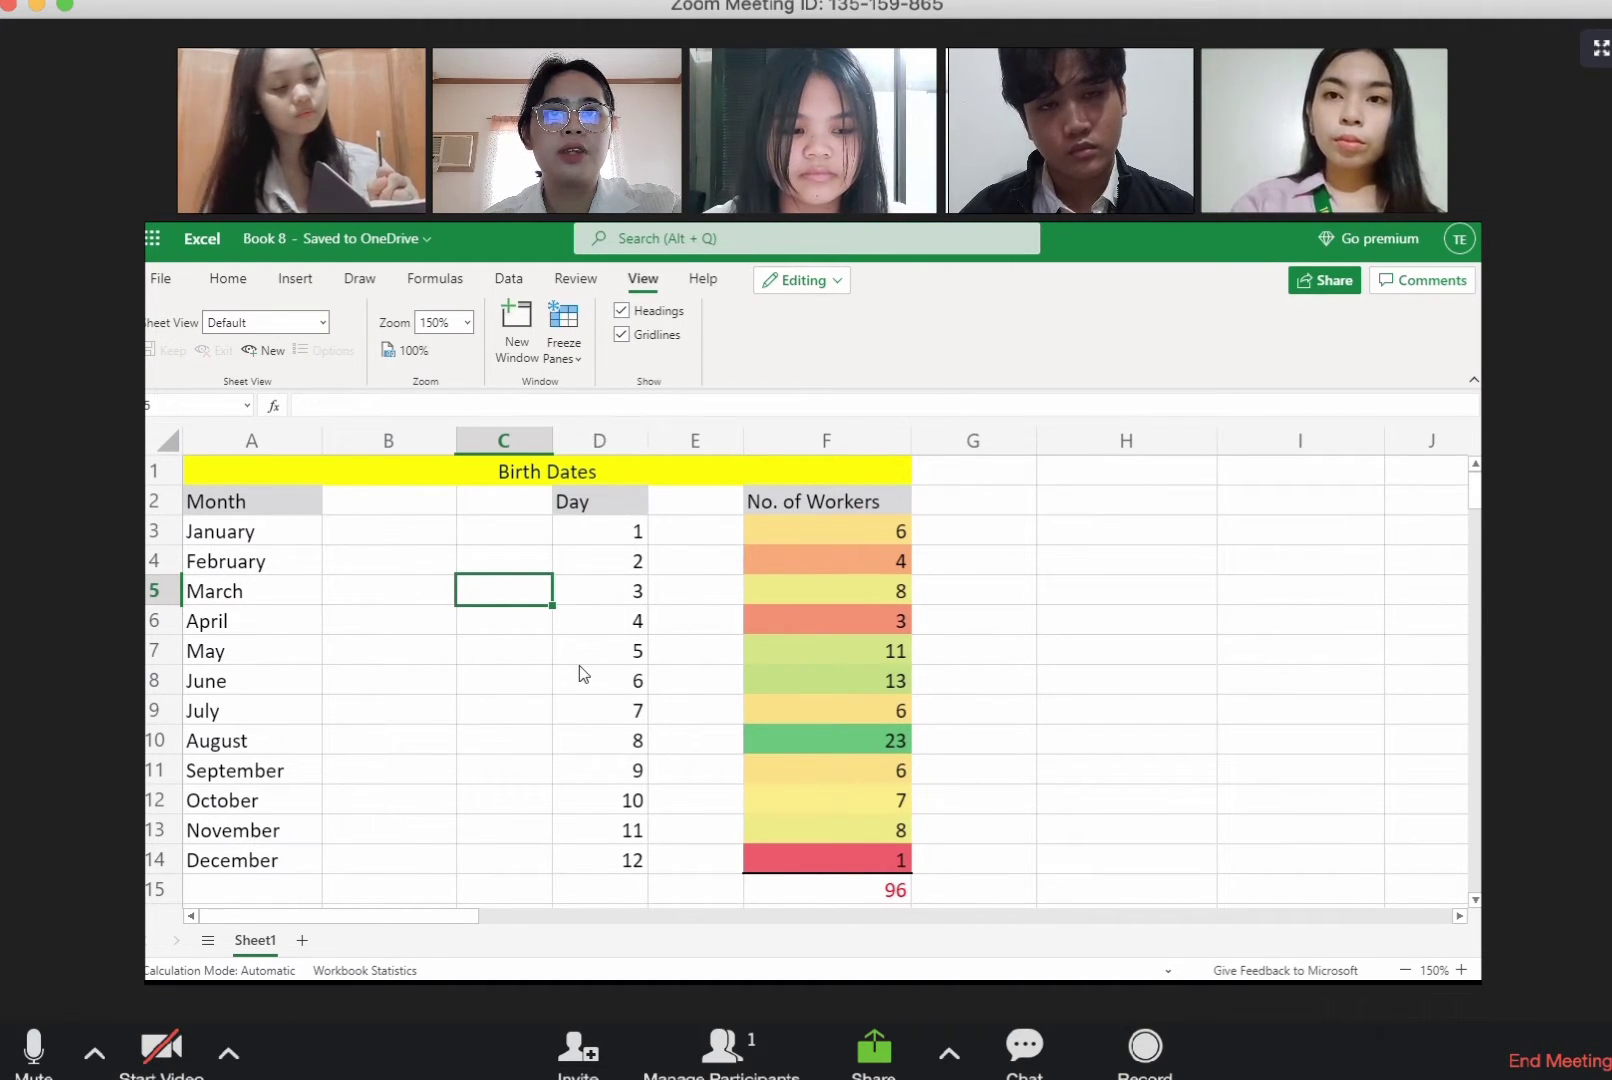
Step: Freeze the top row containing the "Birth Dates" title and check it against the rows below
left_click(347, 477)
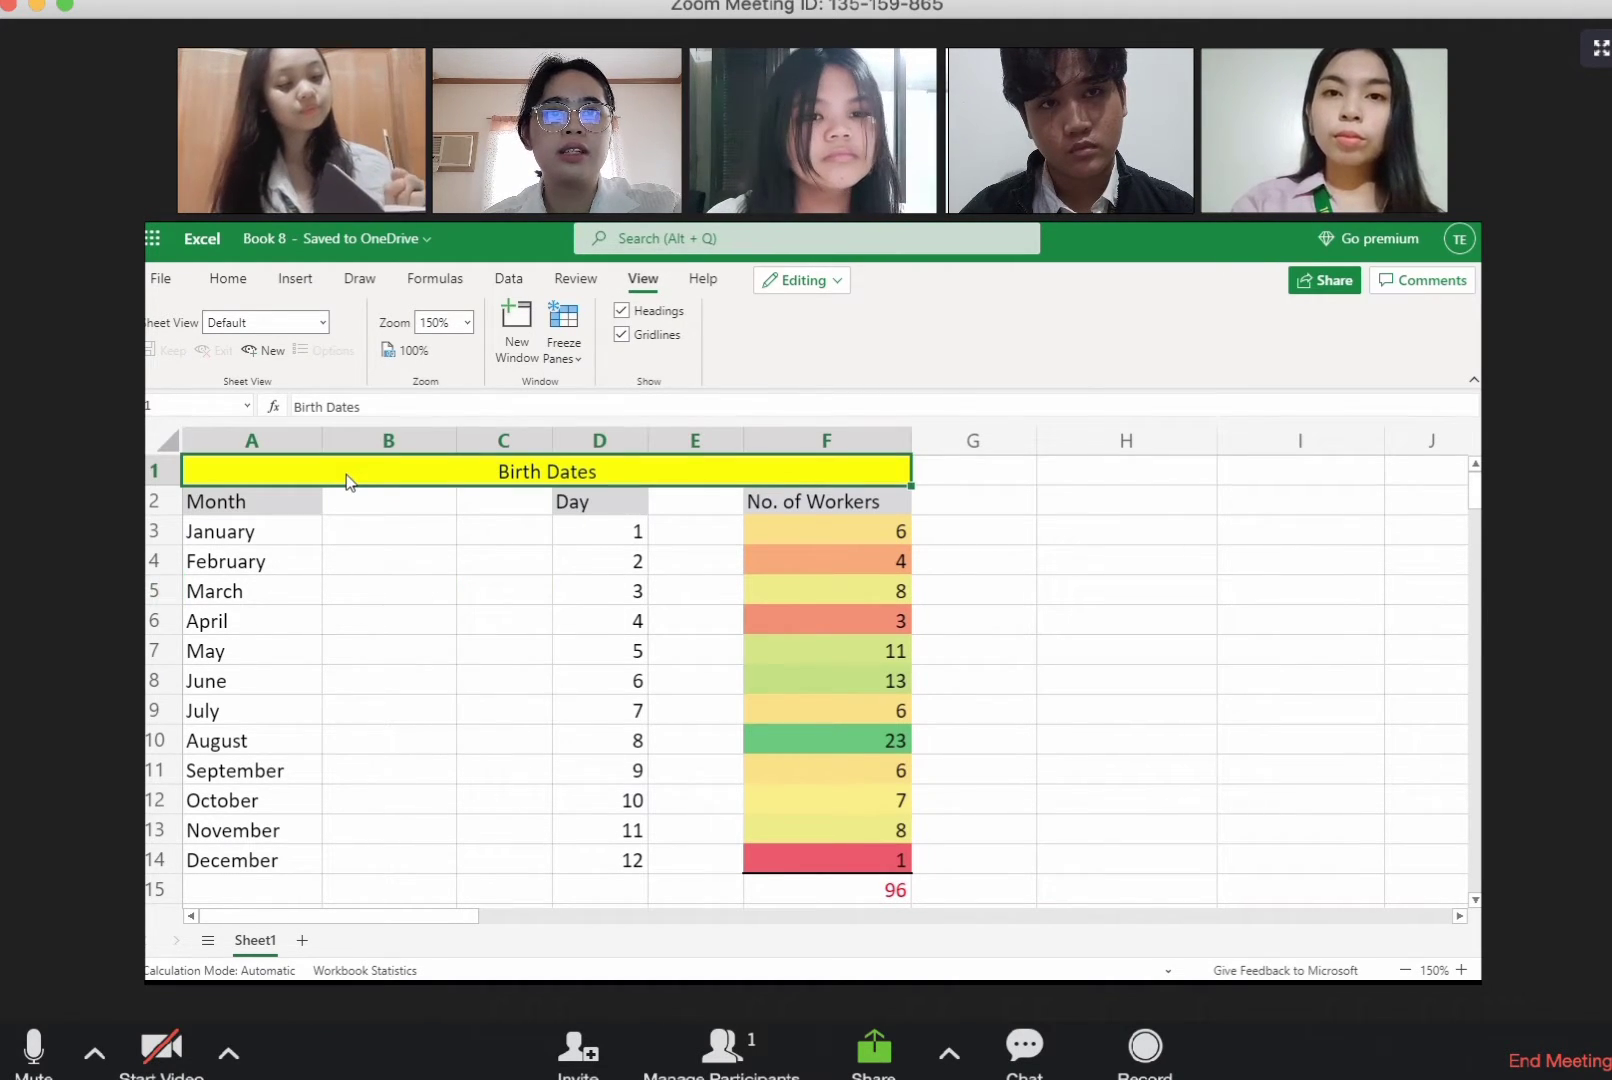
left_click(565, 360)
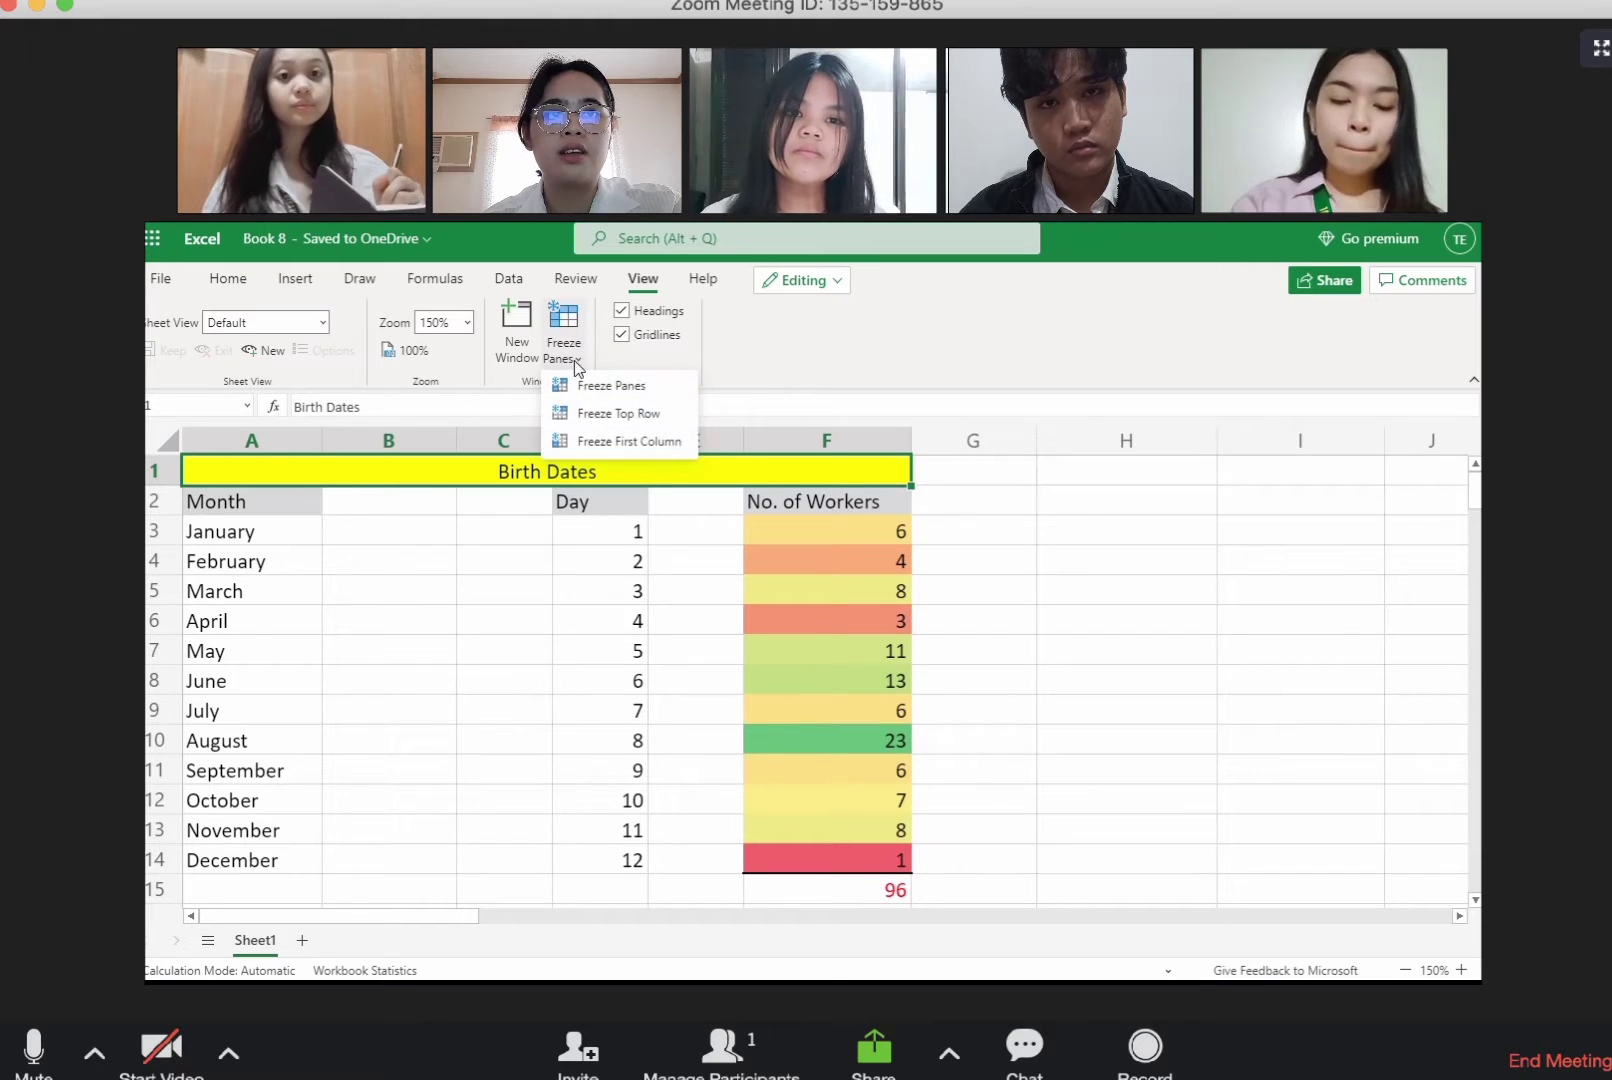
left_click(592, 426)
left_click(455, 658)
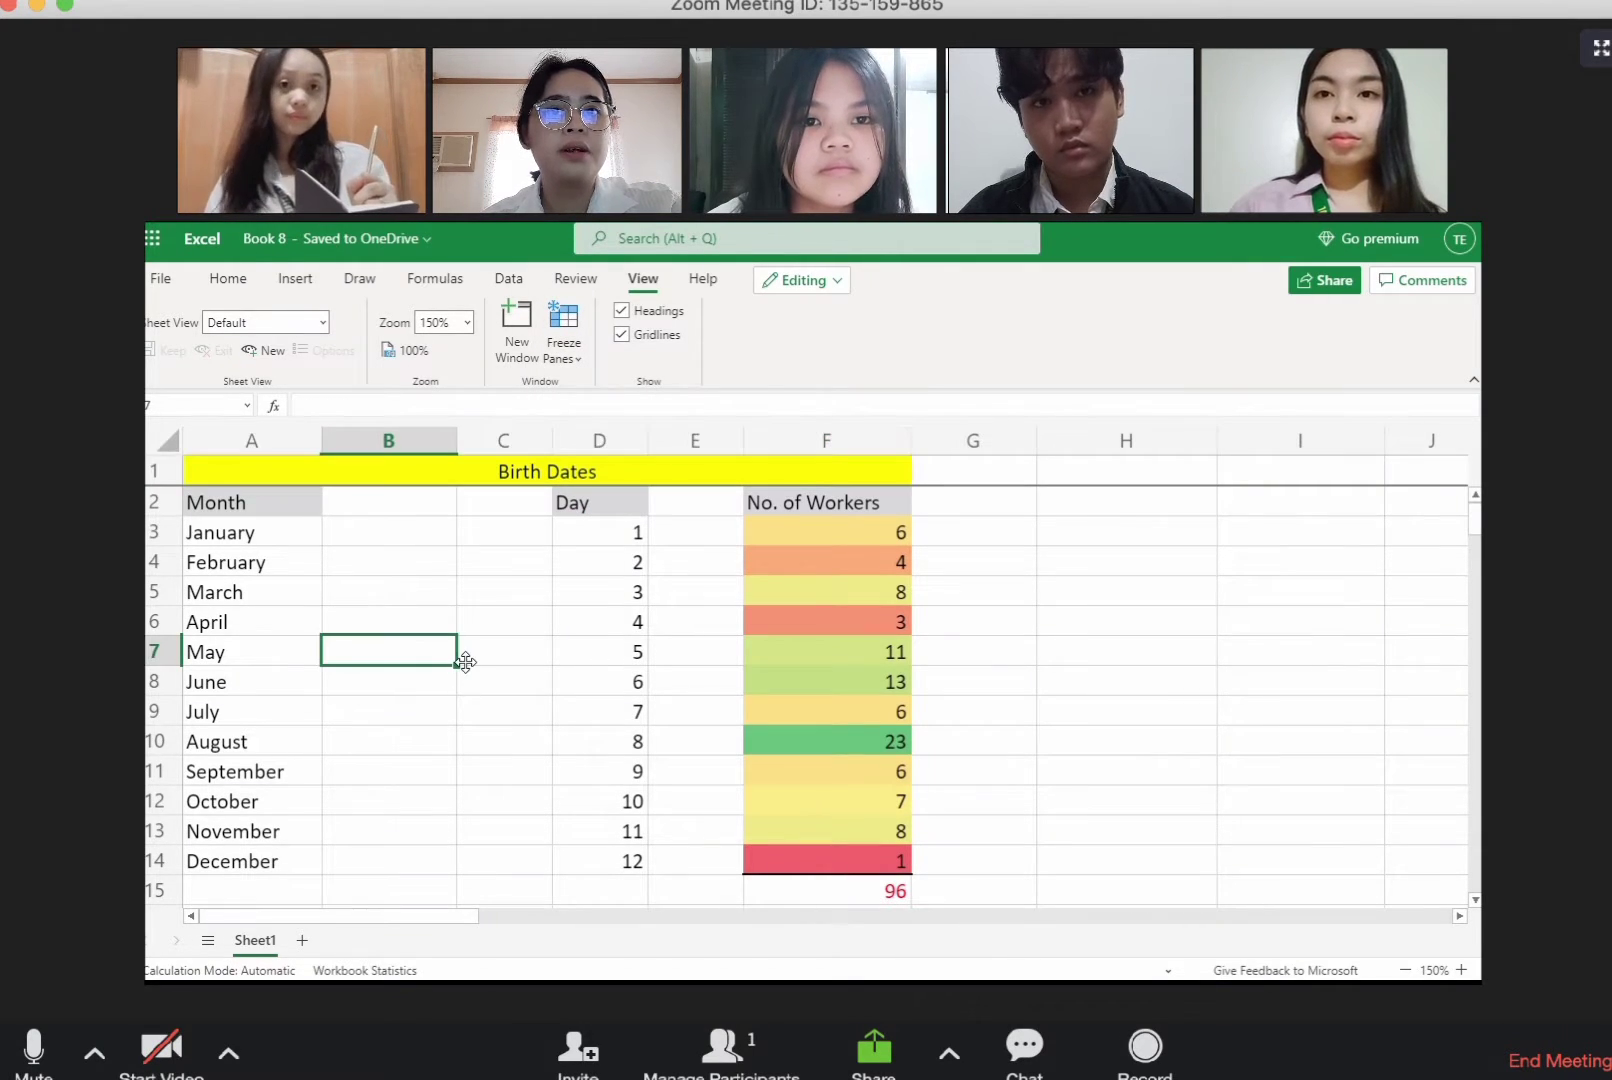
scroll(457, 659, "down", 1)
scroll(461, 659, "up", 1)
scroll(457, 659, "down", 1)
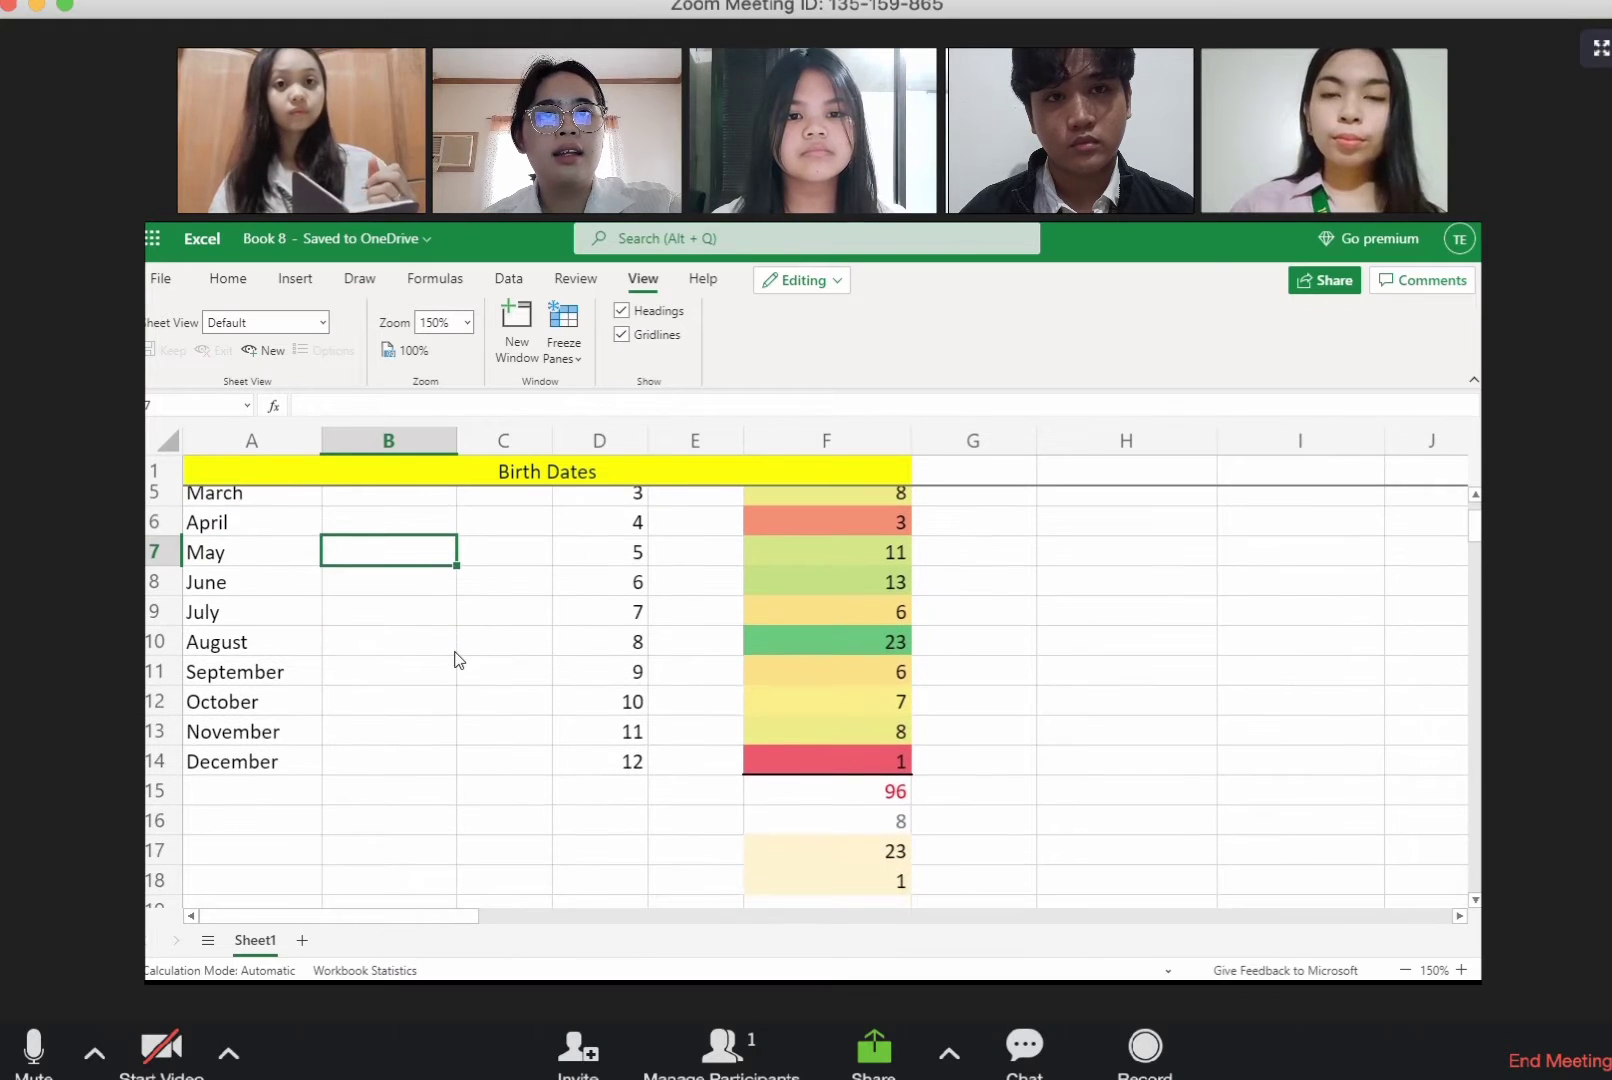
scroll(457, 659, "up", 1)
Step: Unfreeze the top row and freeze the first column instead
left_click(565, 352)
left_click(598, 384)
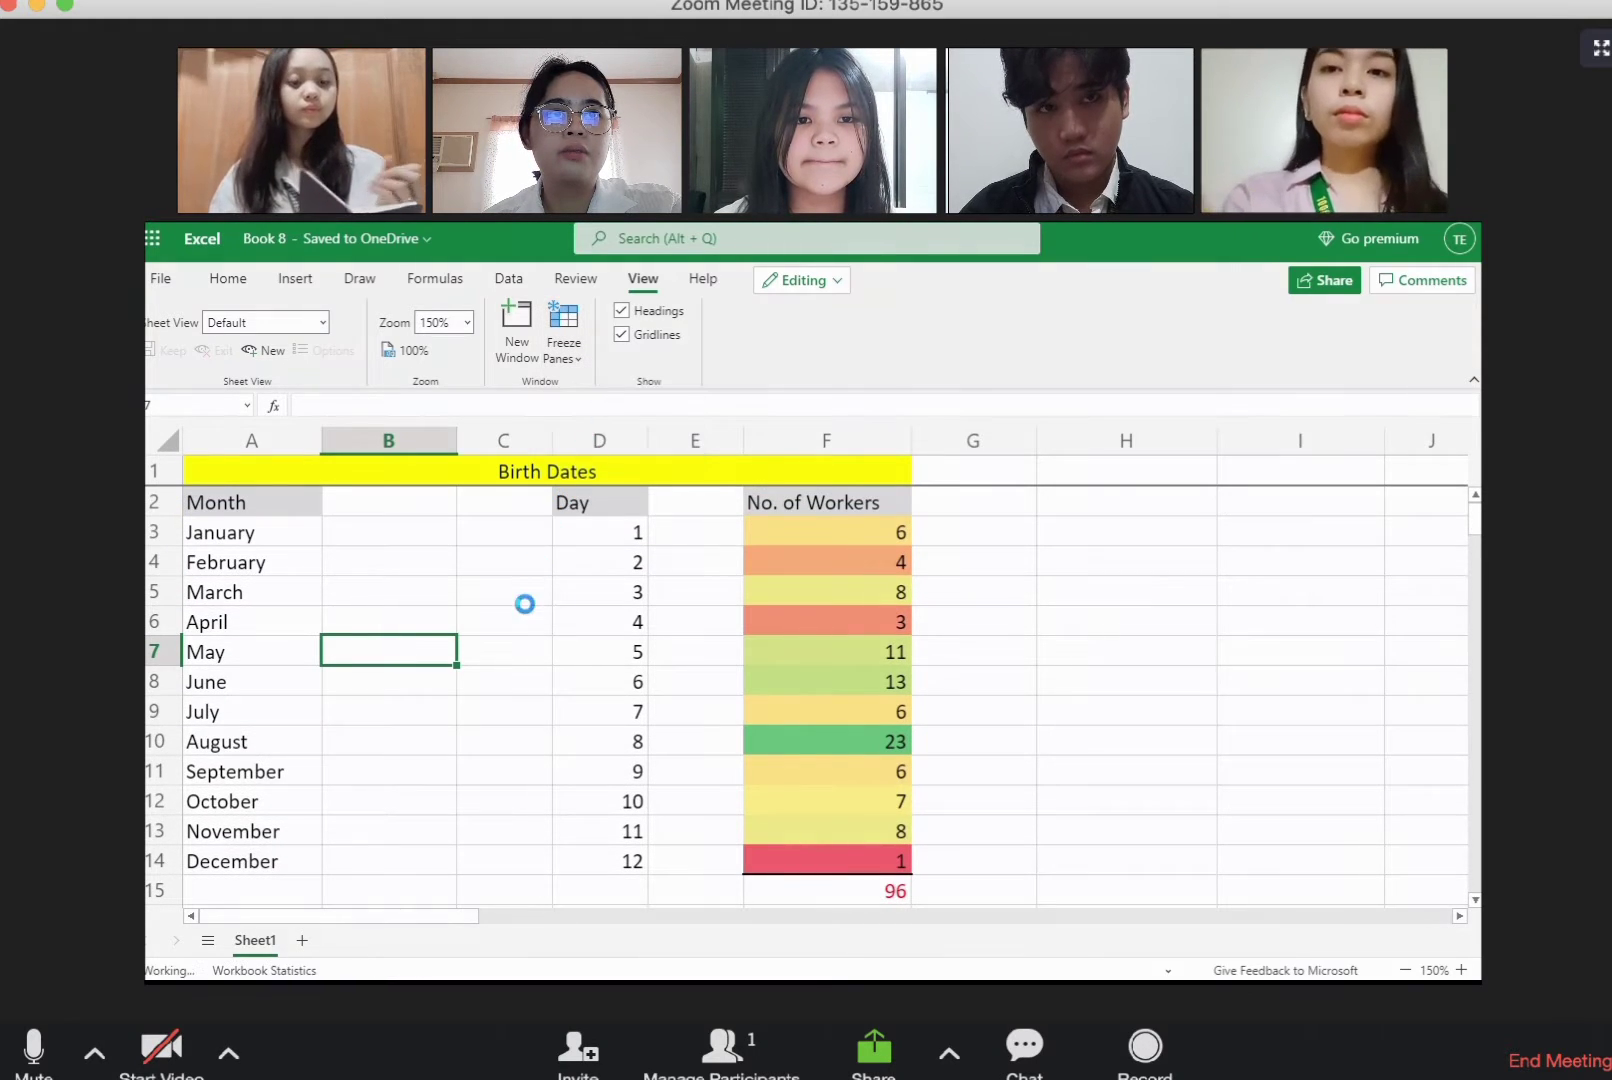
left_click(560, 352)
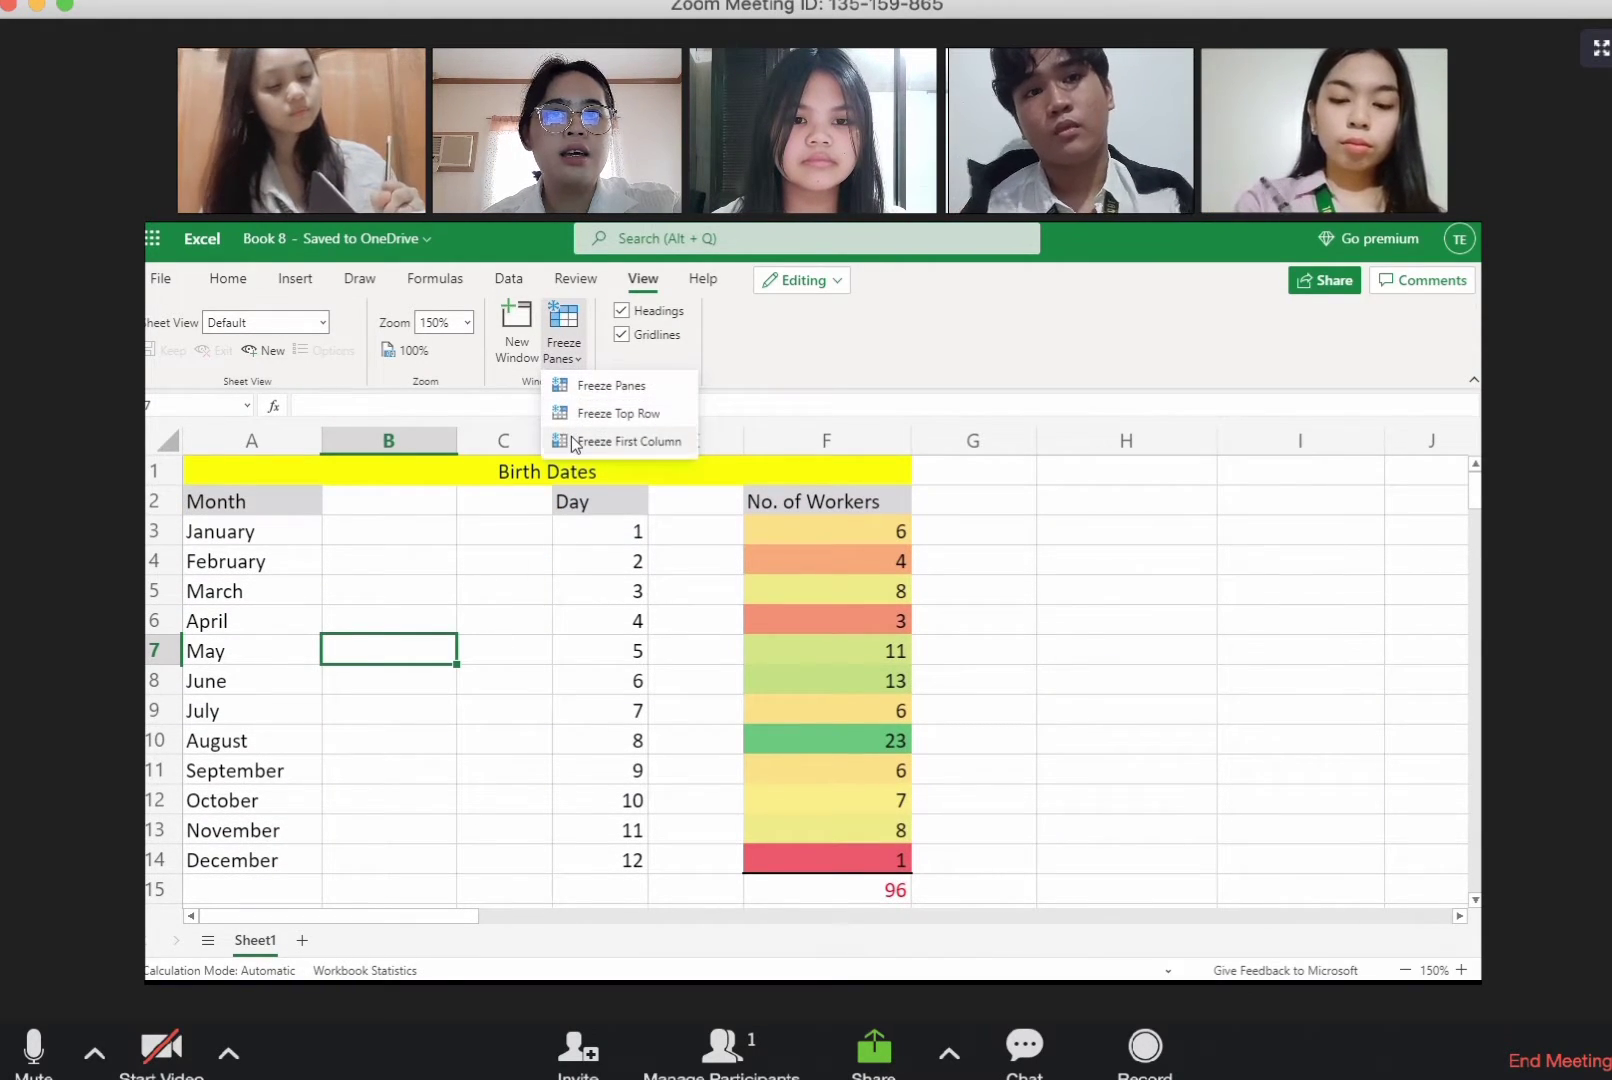
left_click(590, 441)
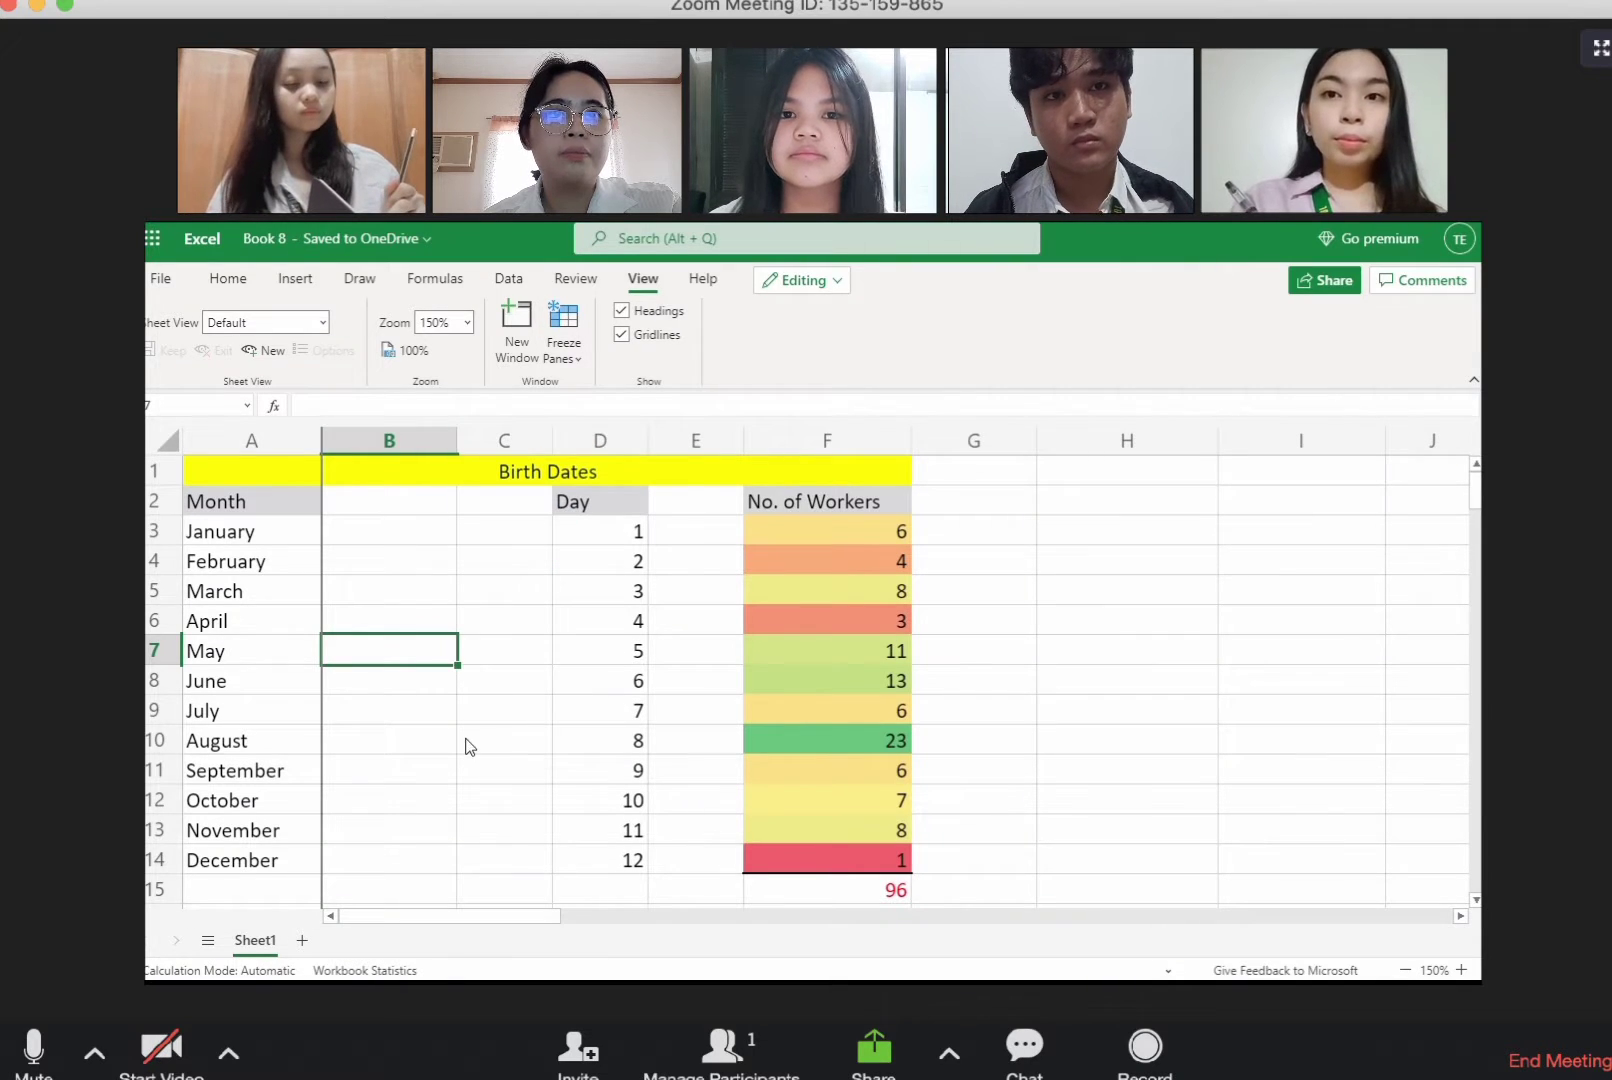
left_click_drag(480, 917, 447, 914)
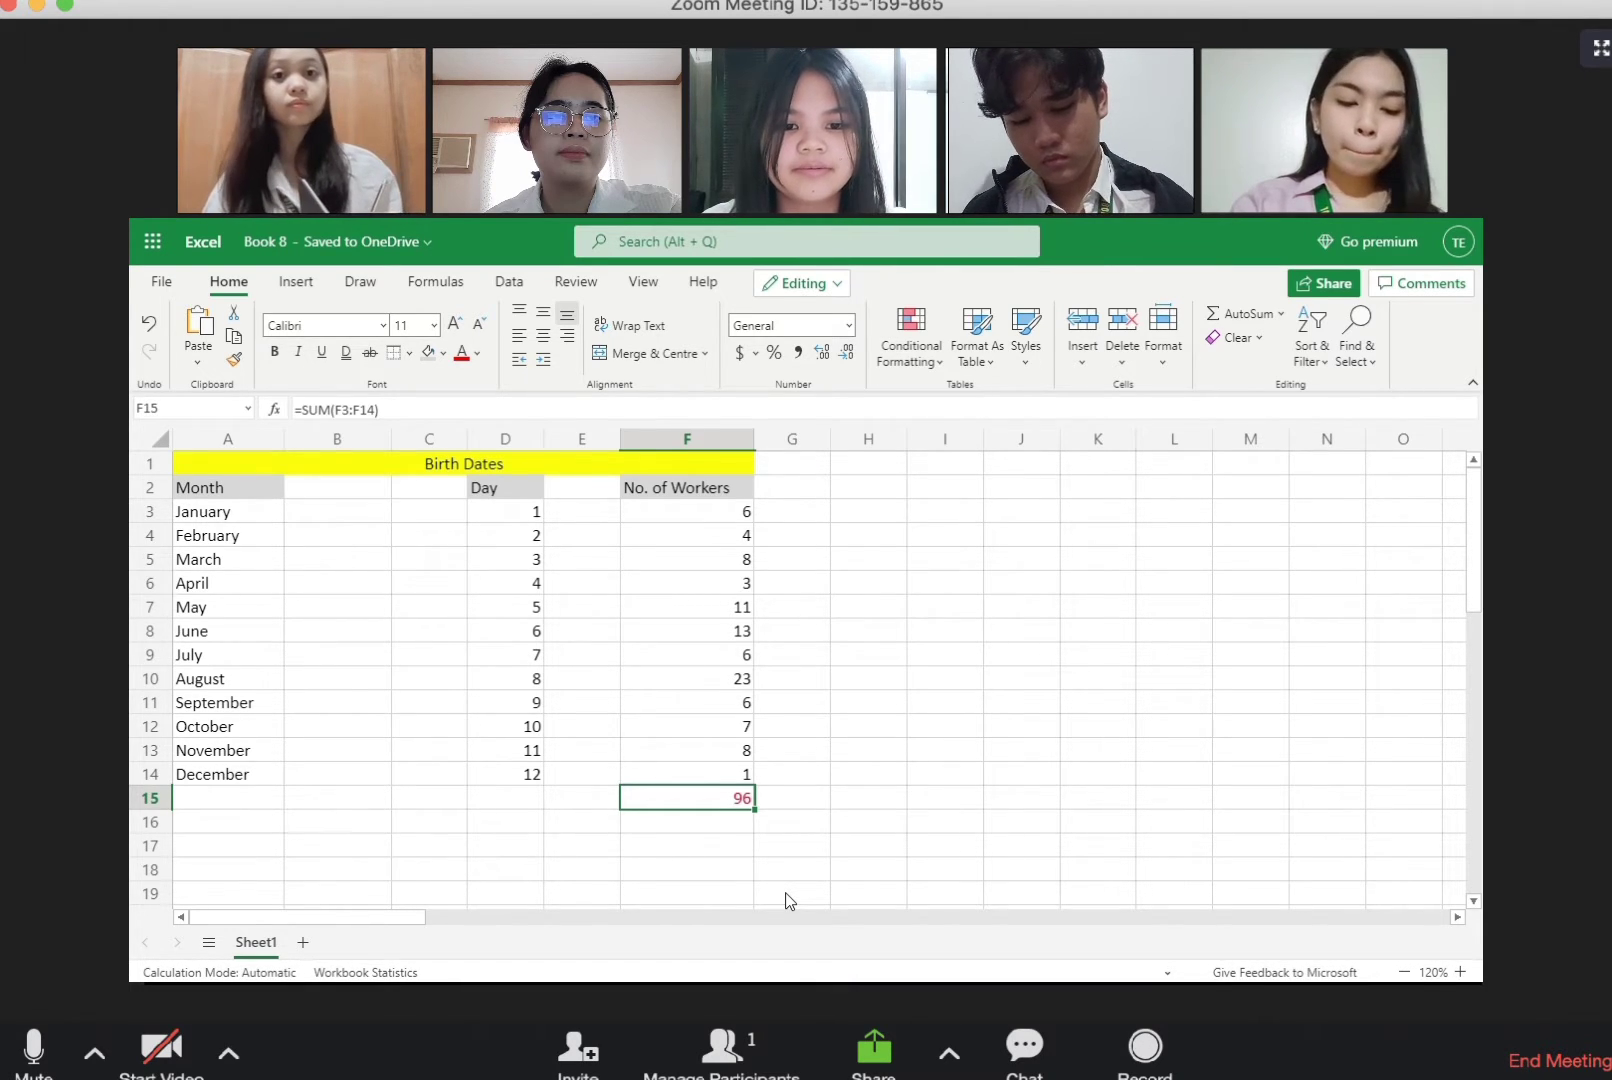
Step: Calculate the average of the worker numbers F3:F14 with the AVERAGE function in F16
double_click(745, 823)
type("=a")
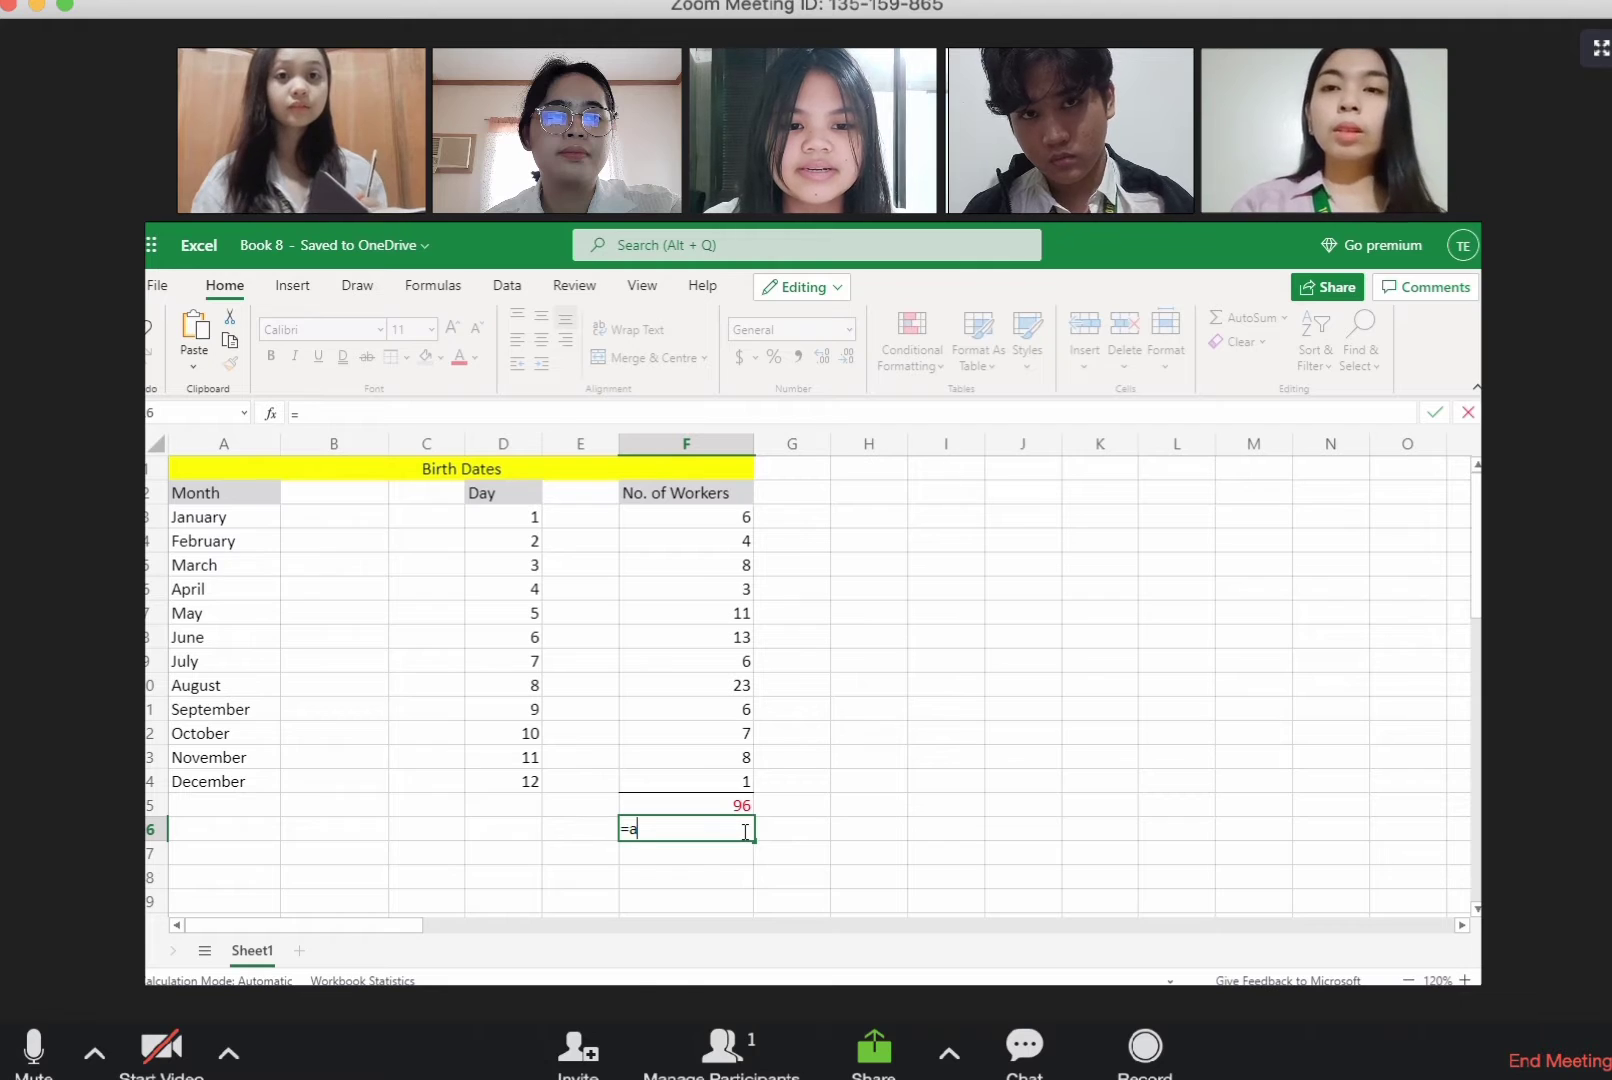
type("vera")
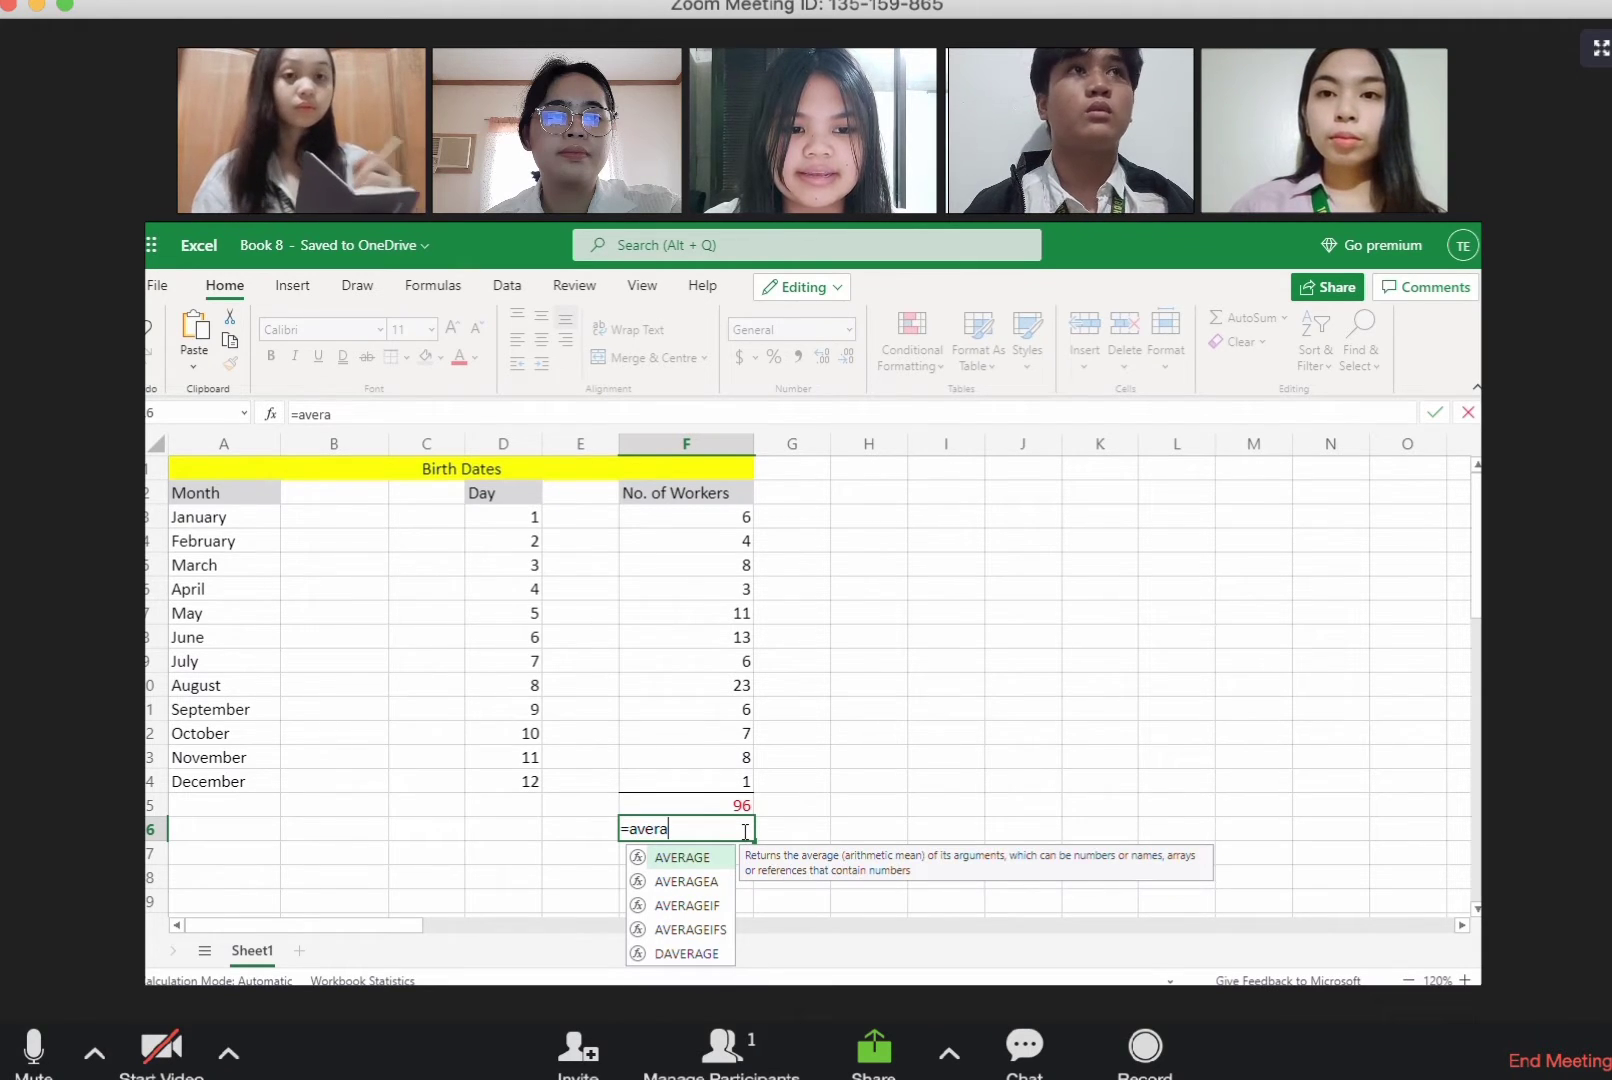
type("ge")
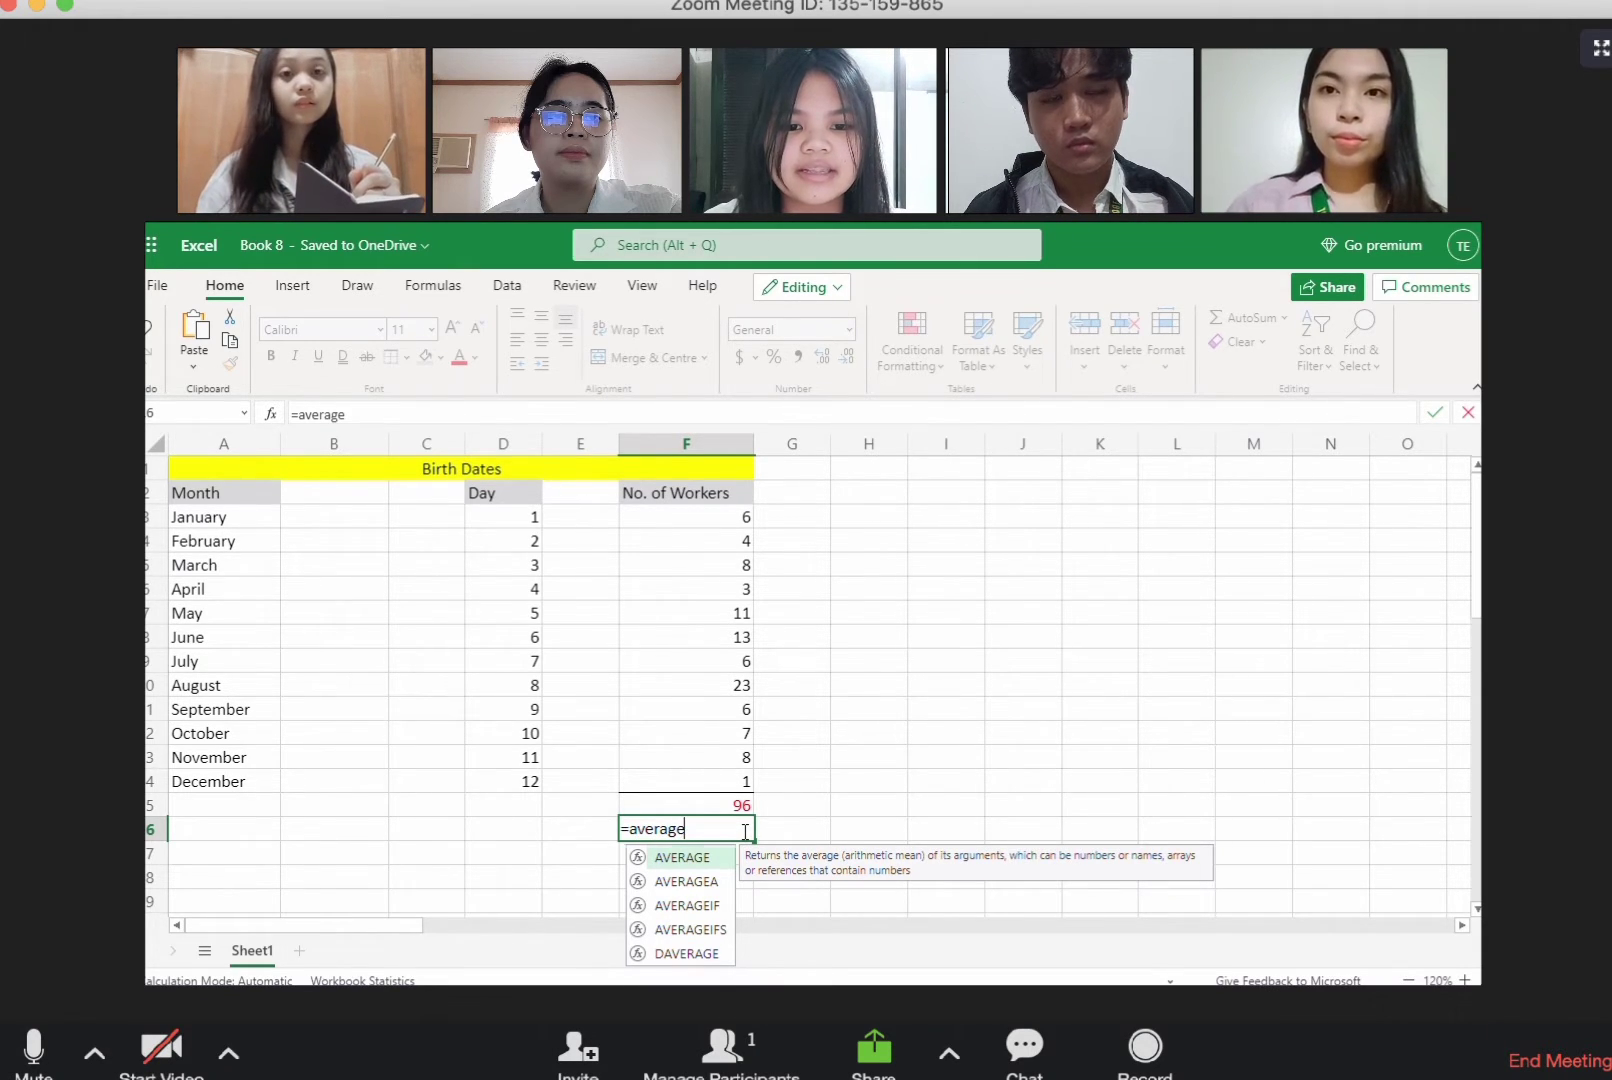
type("(")
left_click_drag(715, 518, 737, 785)
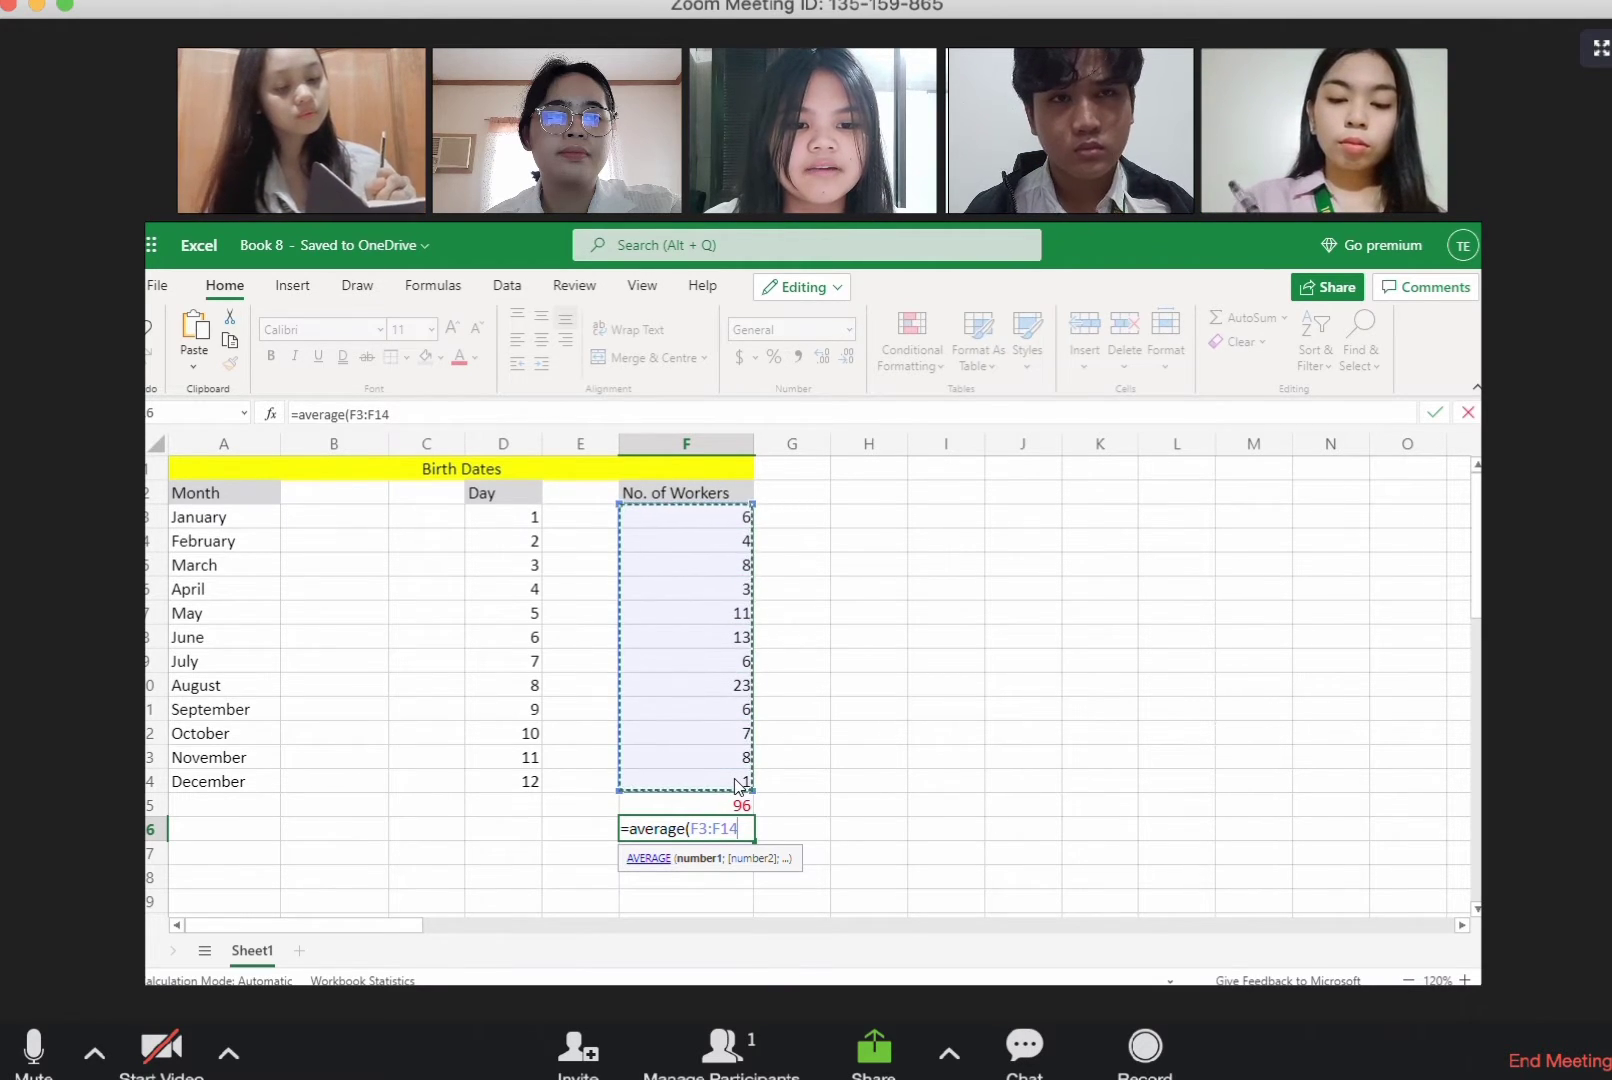
key("Return")
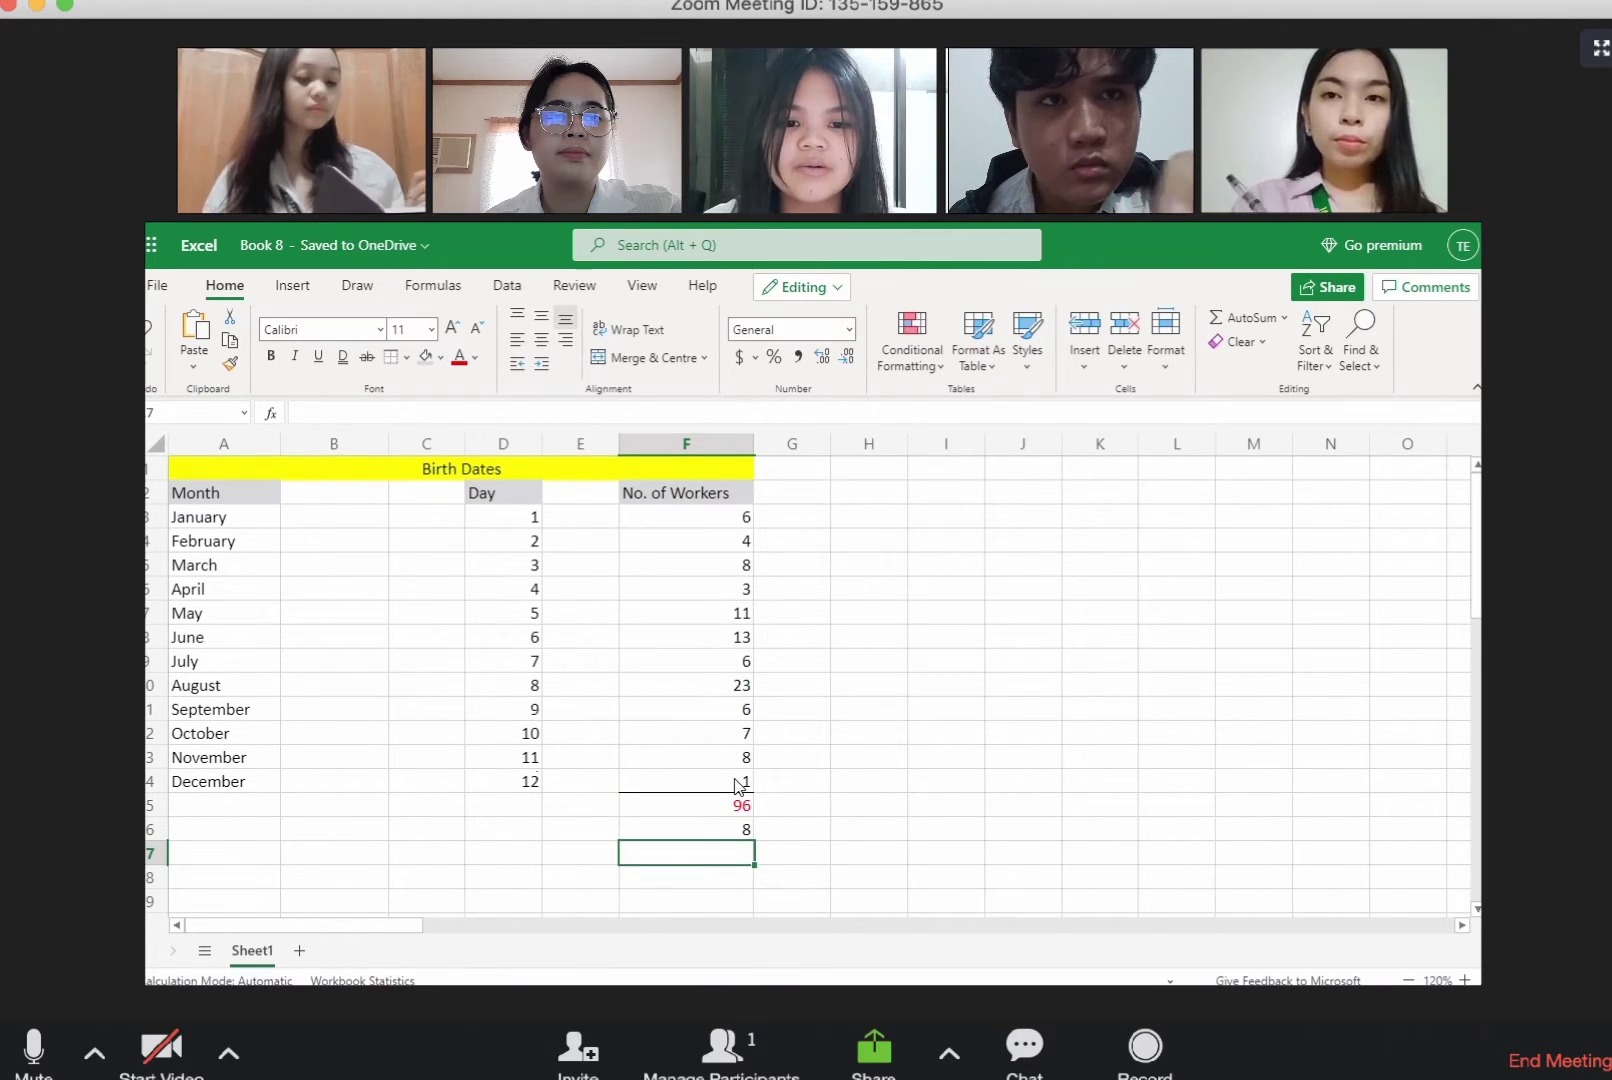
Step: Set the font colour of the average in F16 to the standard yellow
left_click(727, 838)
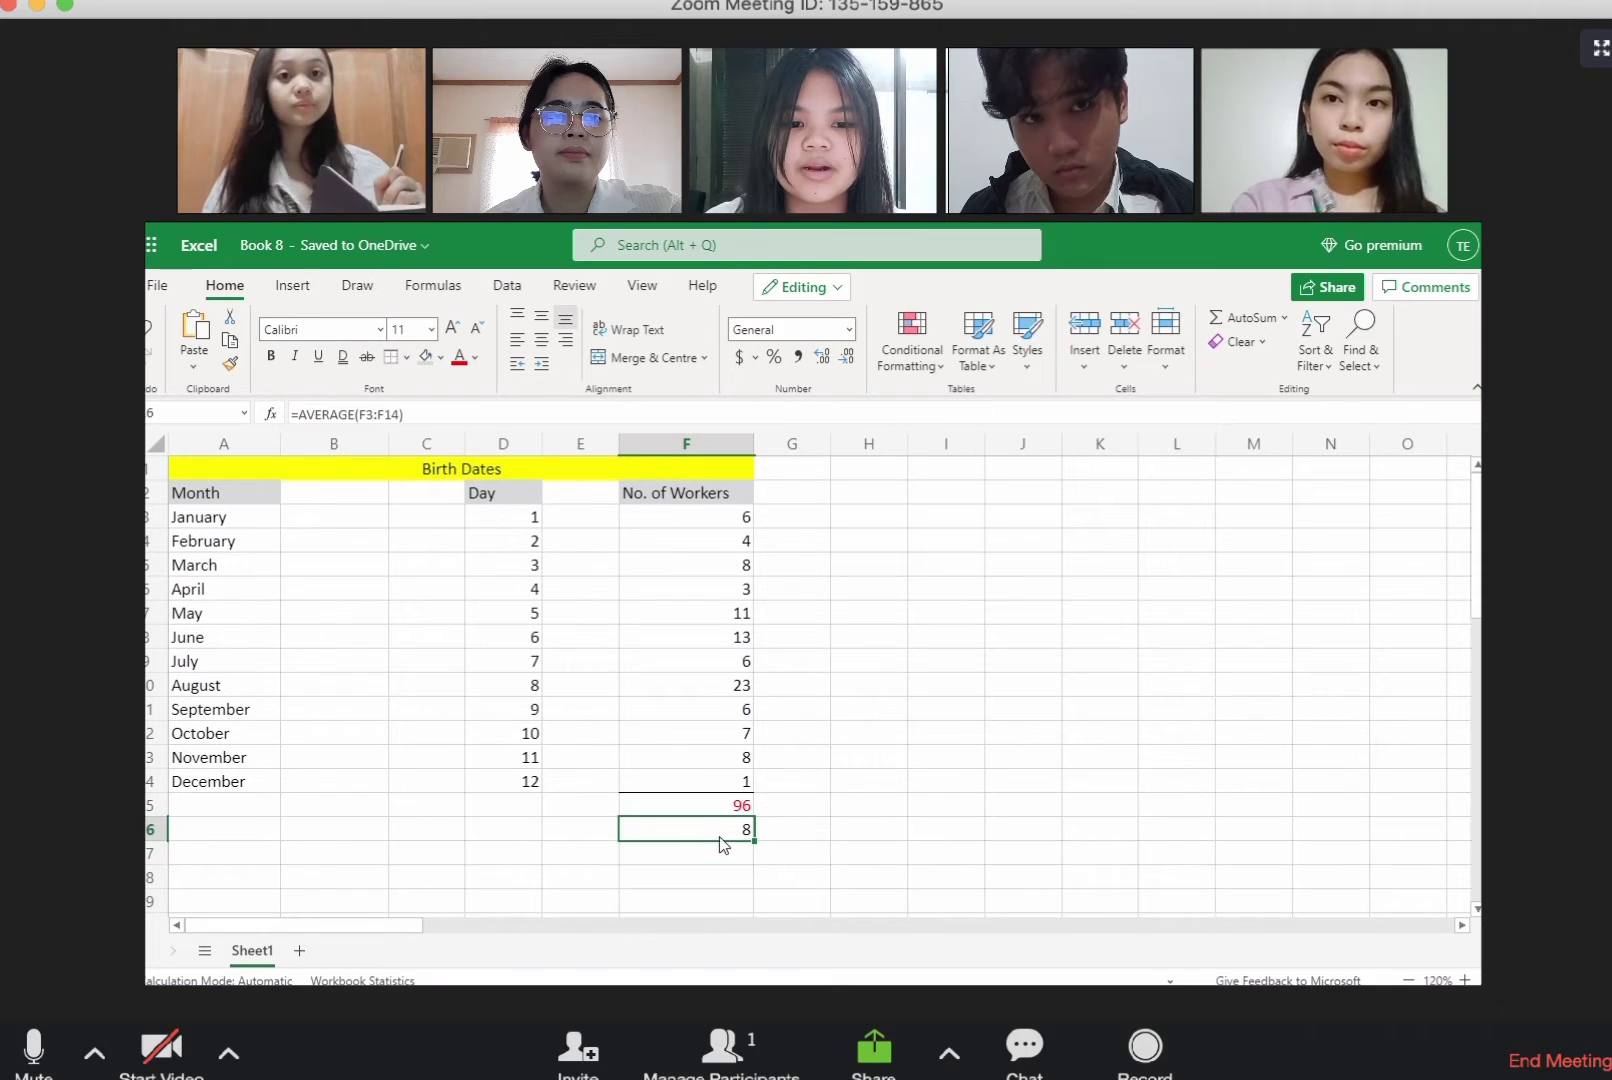
left_click(475, 357)
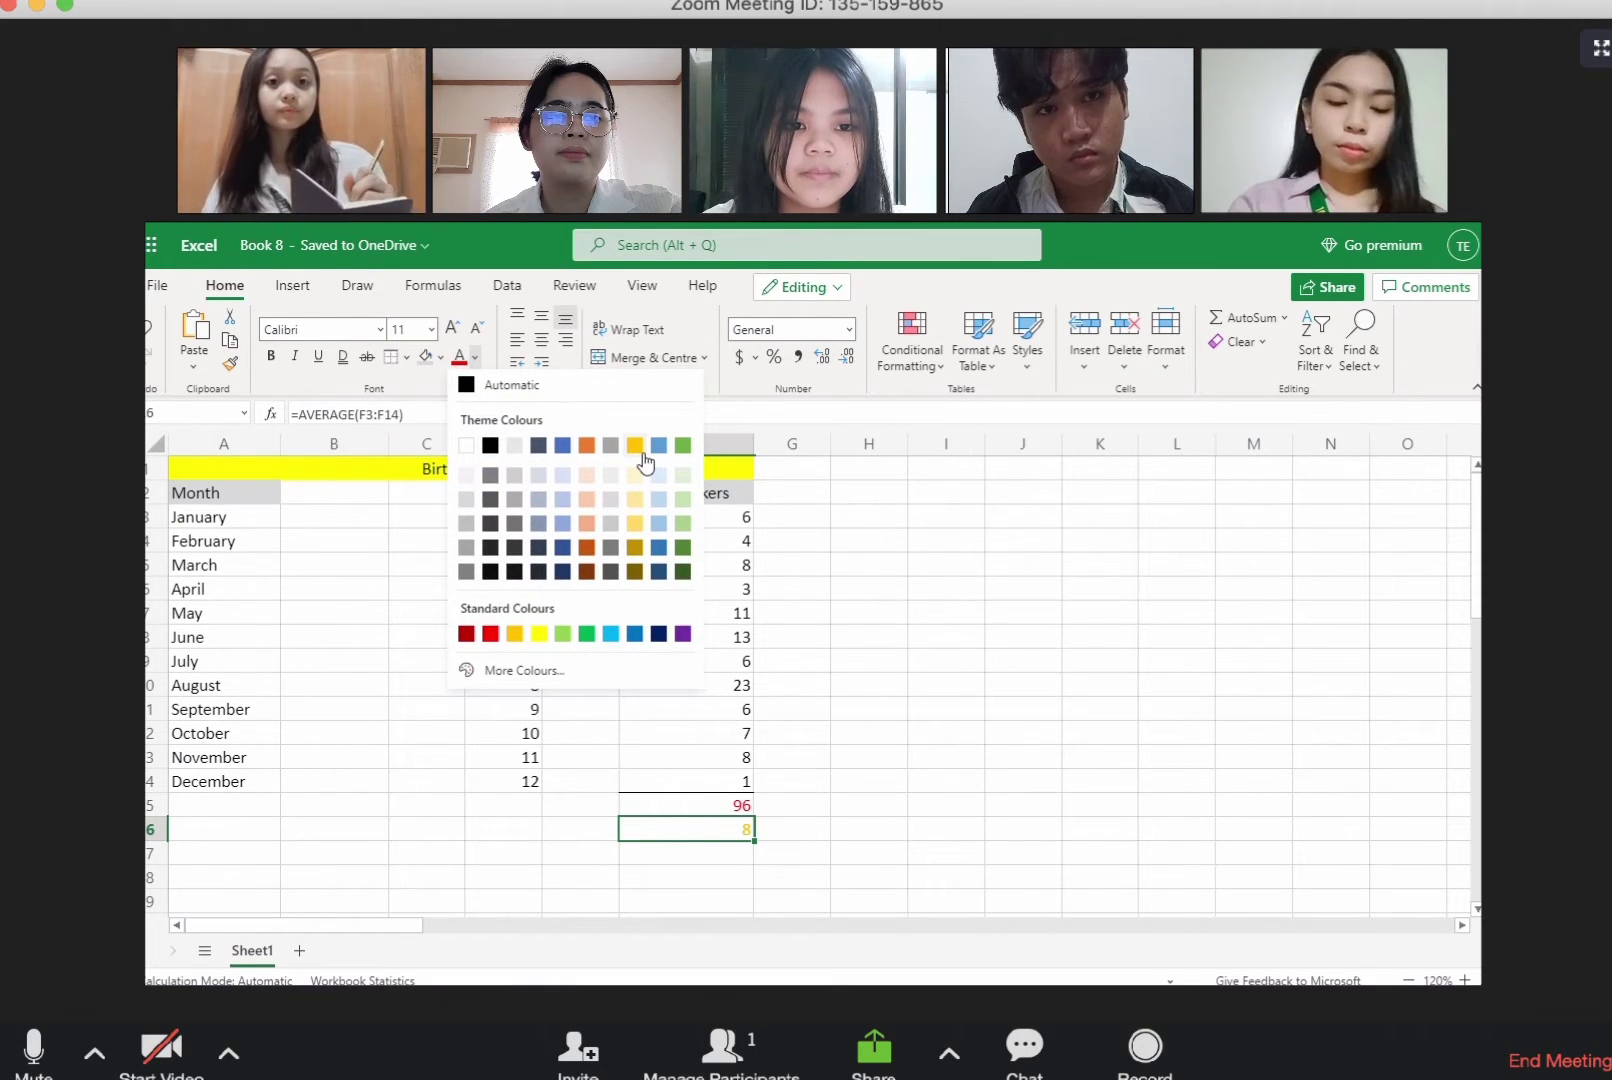
left_click(546, 636)
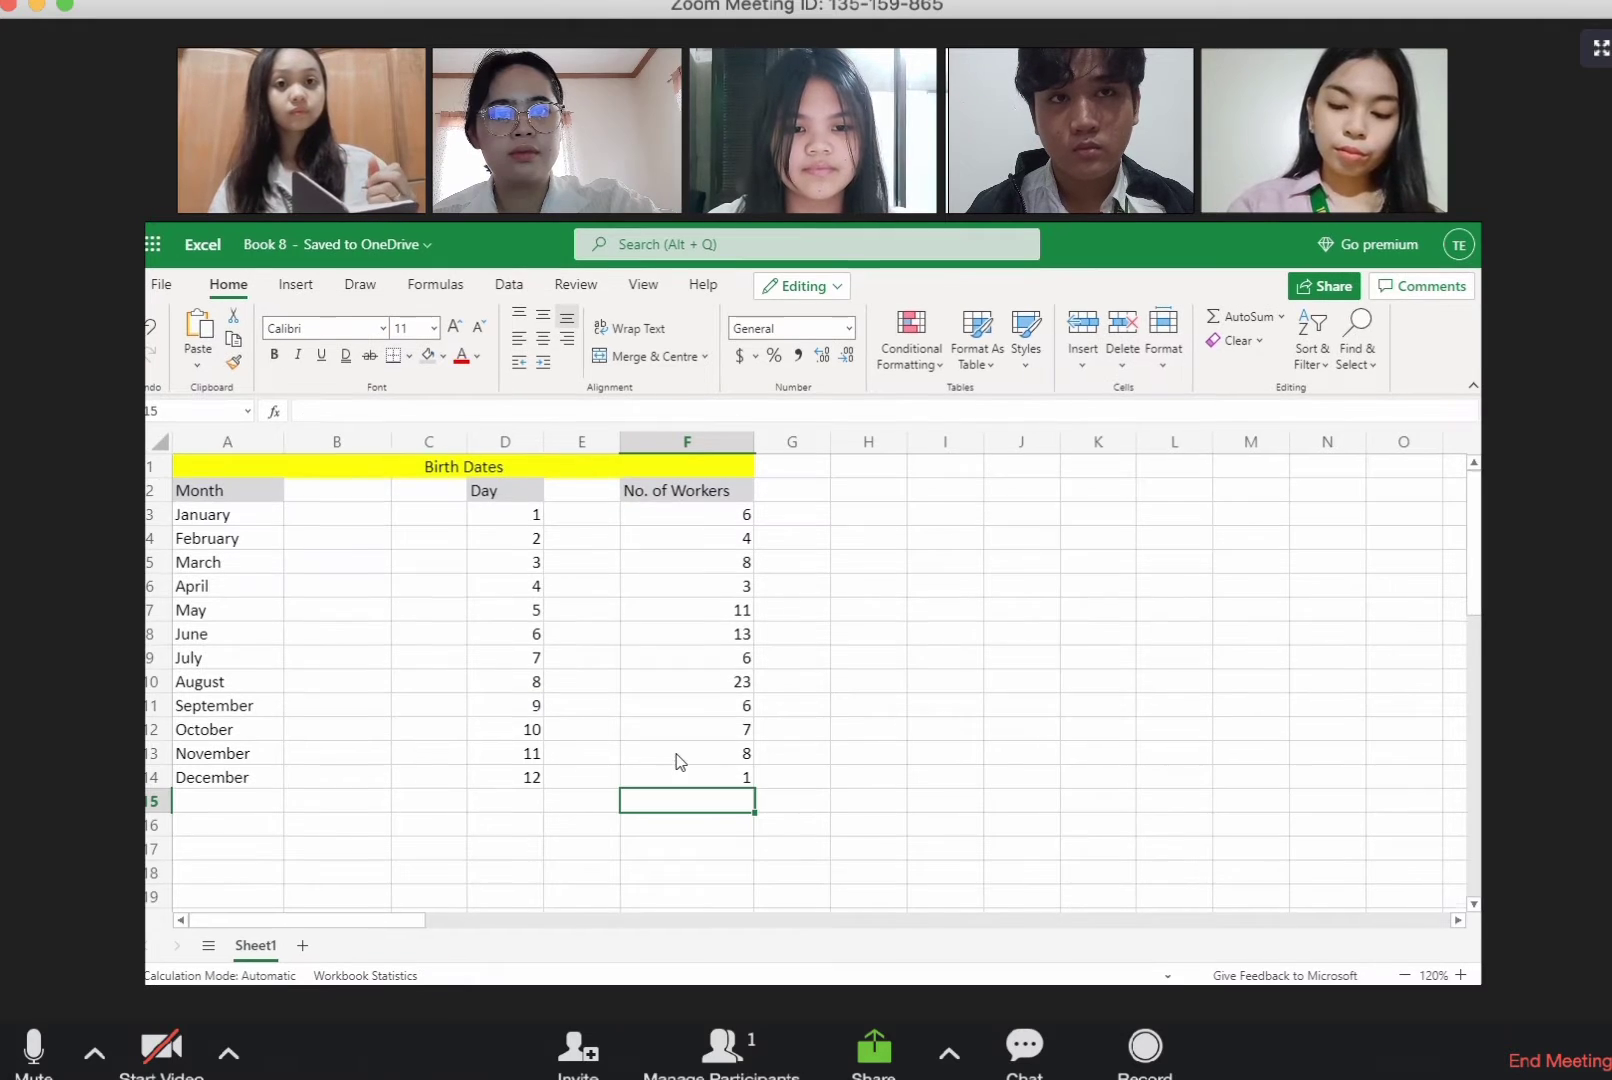
scroll(678, 750, "down", 1)
scroll(676, 746, "up", 1)
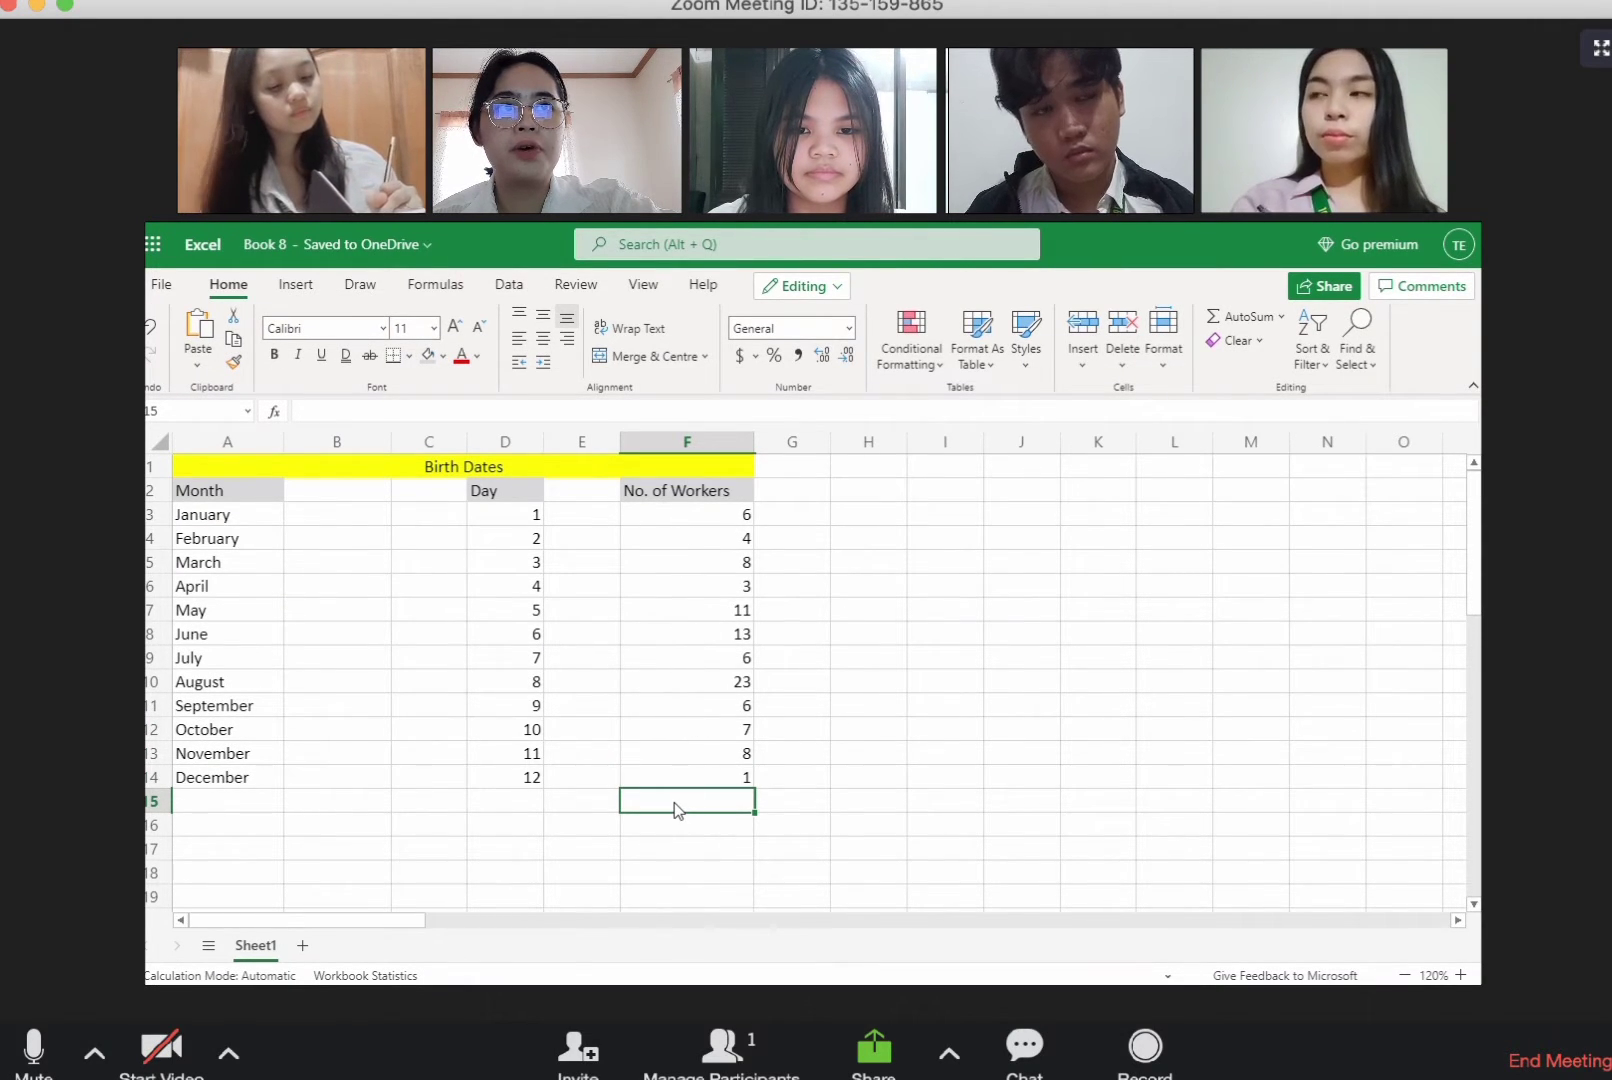
Step: Total the worker numbers F3:F14 with the SUM function in F15
type("=su")
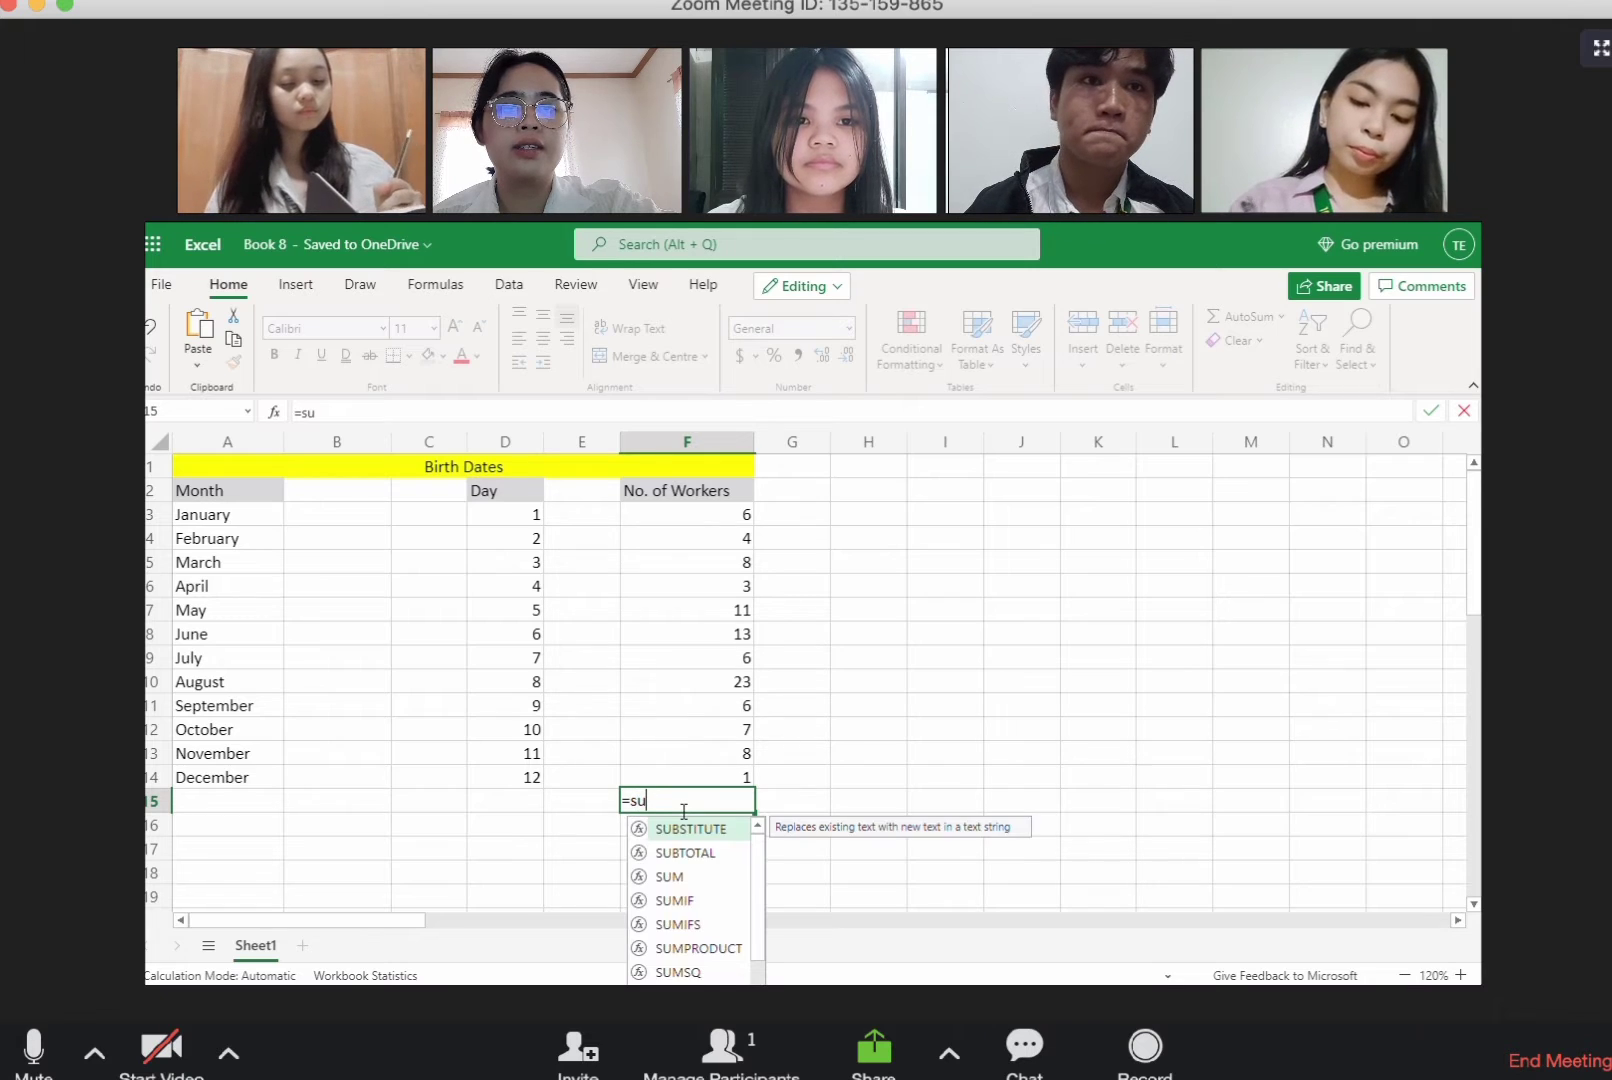
type("m(")
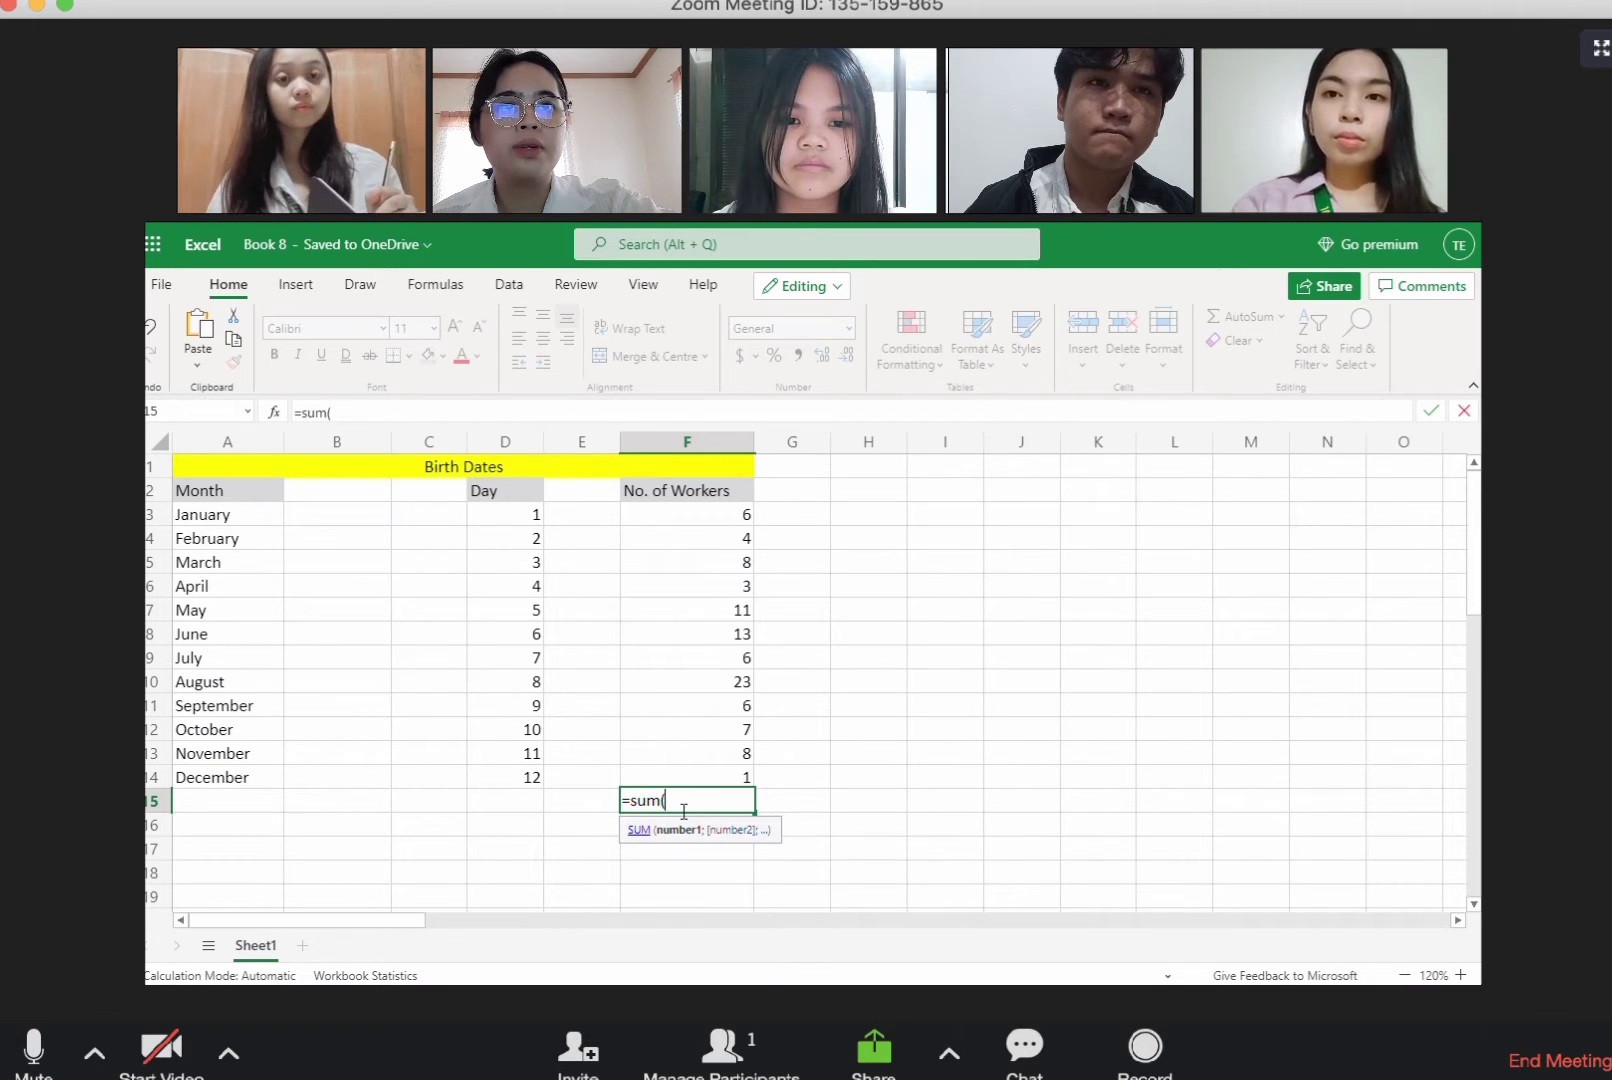
left_click_drag(684, 516, 722, 782)
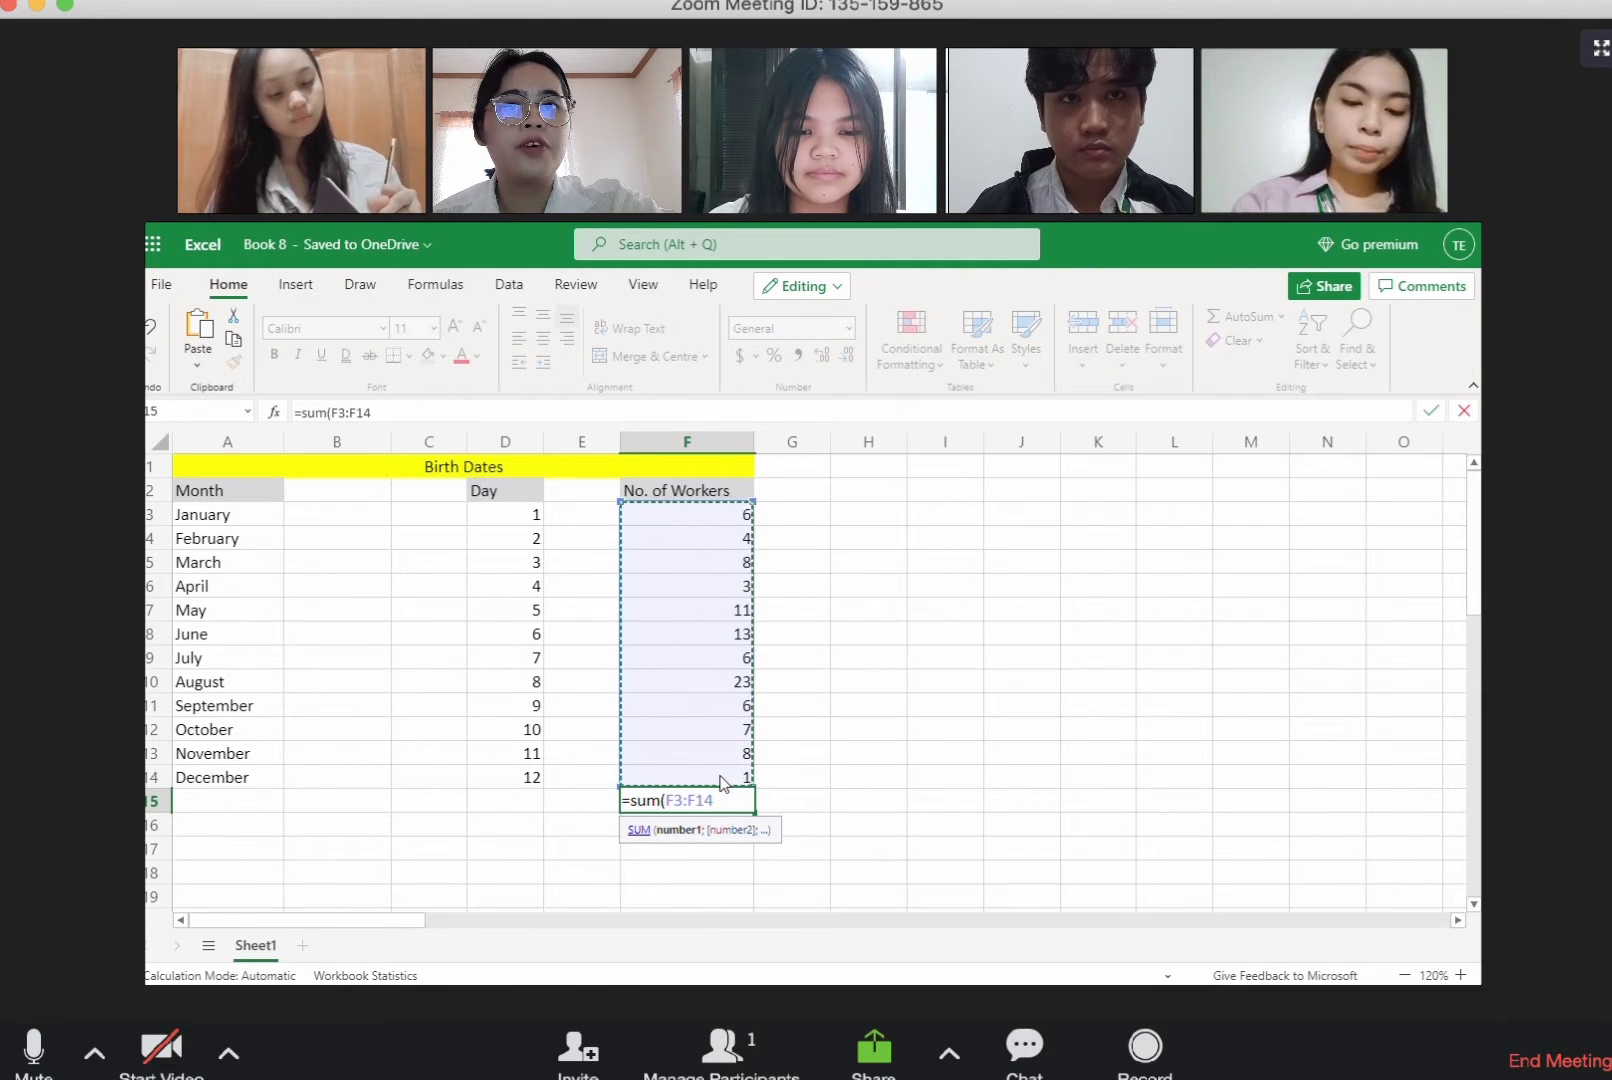
key("Return")
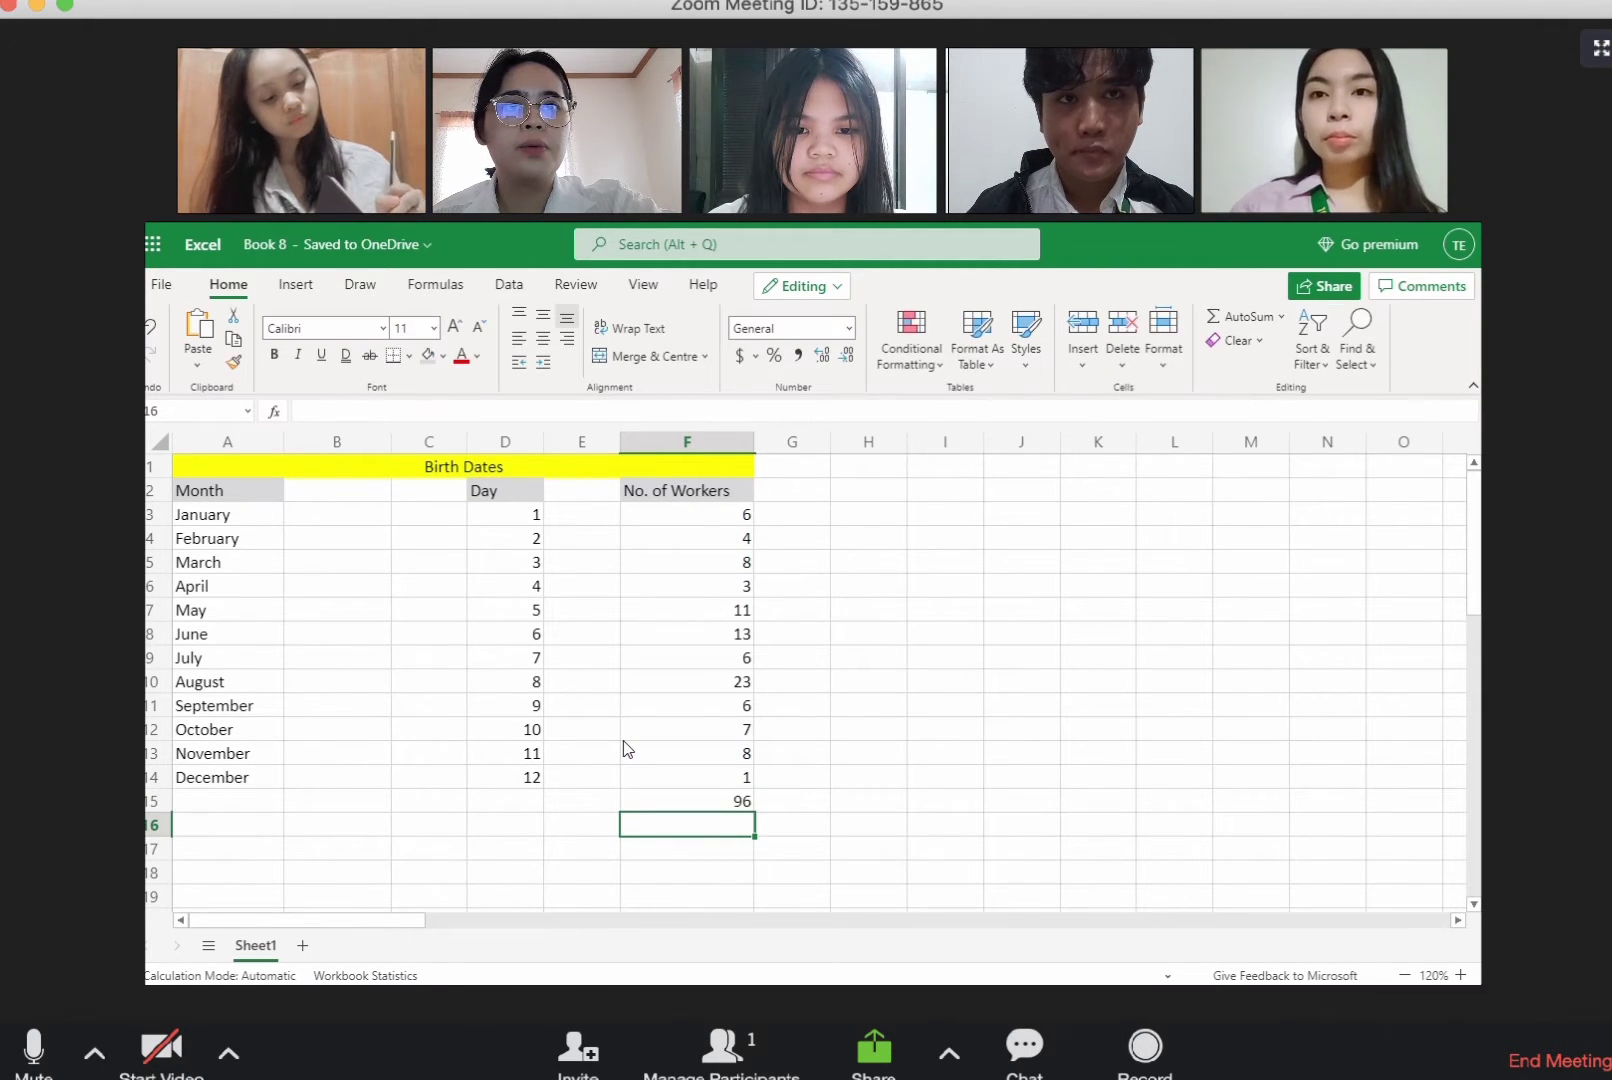
Step: Add a top border to the total of the worker numbers in F15
left_click(649, 798)
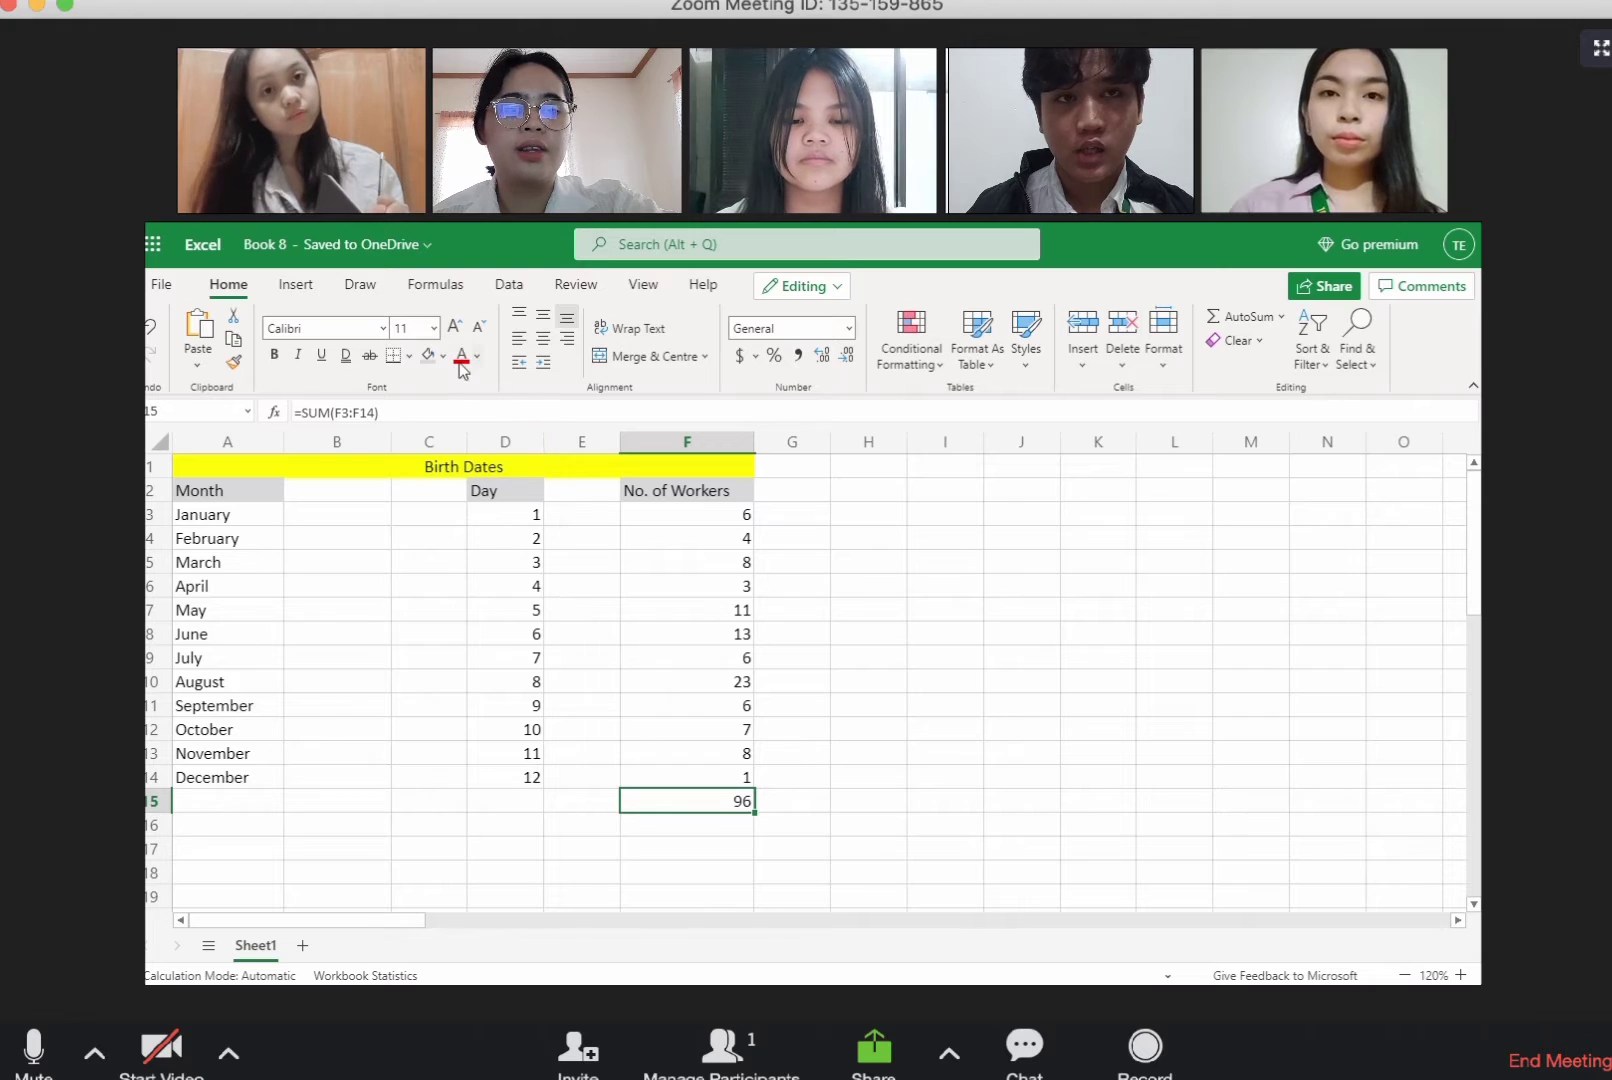
left_click(406, 356)
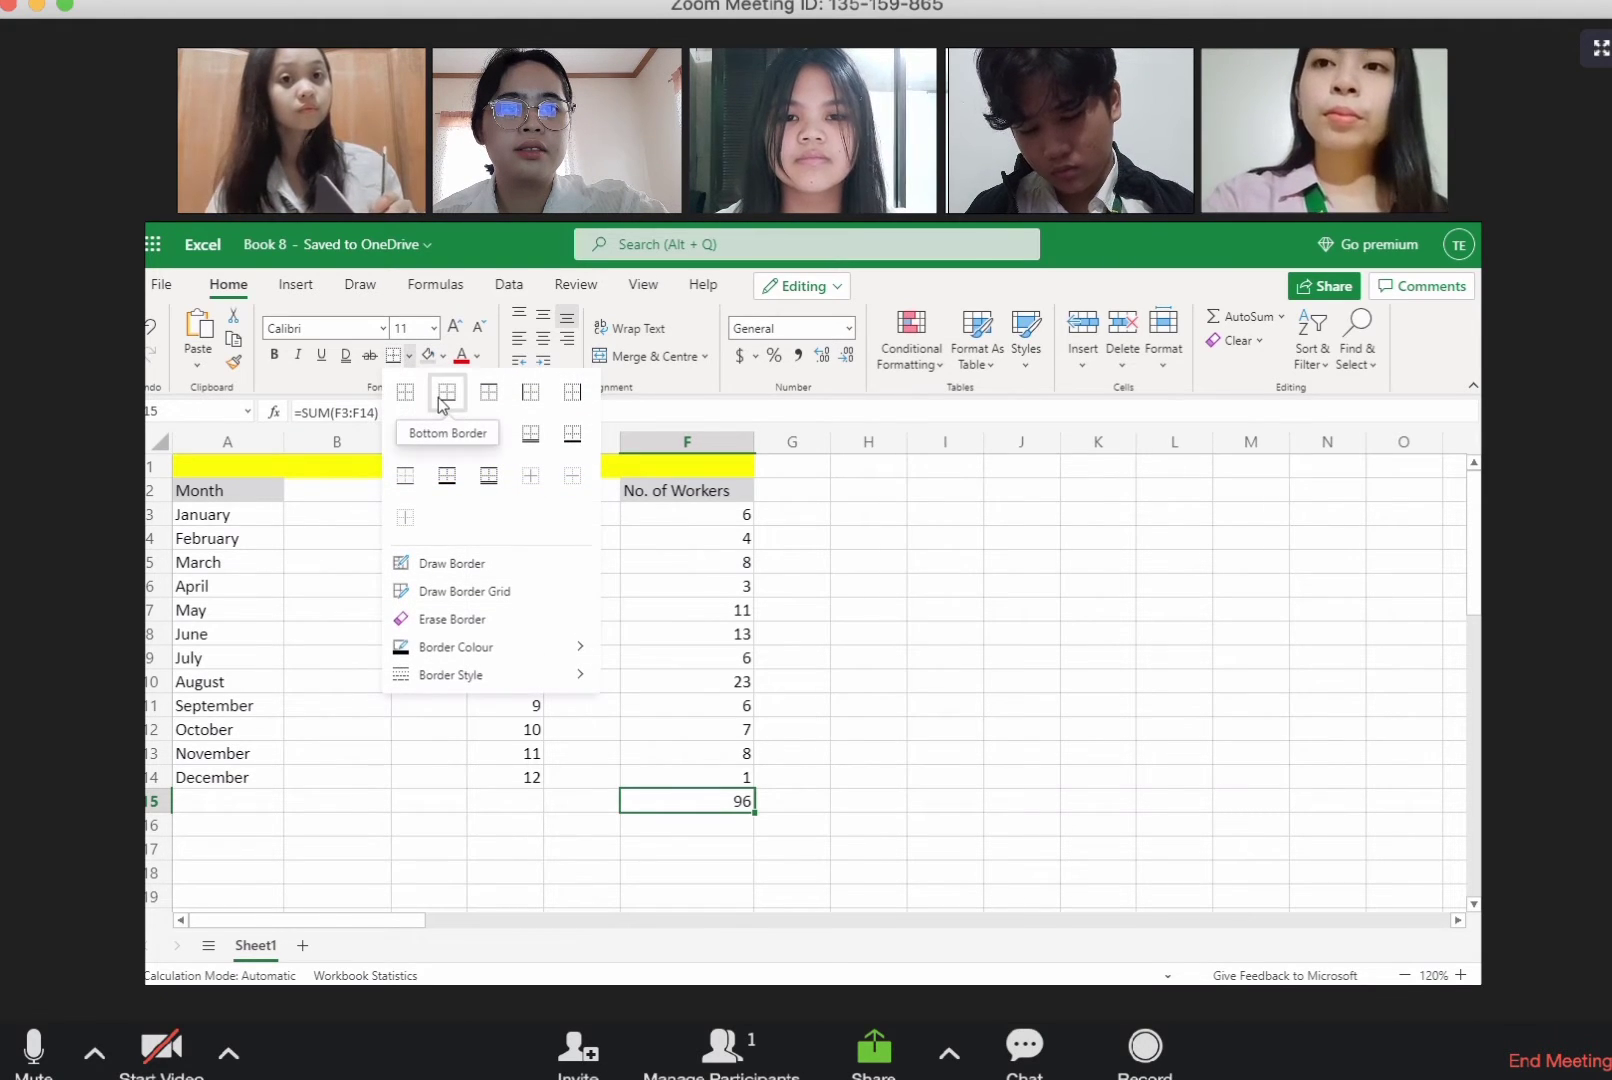
left_click(488, 400)
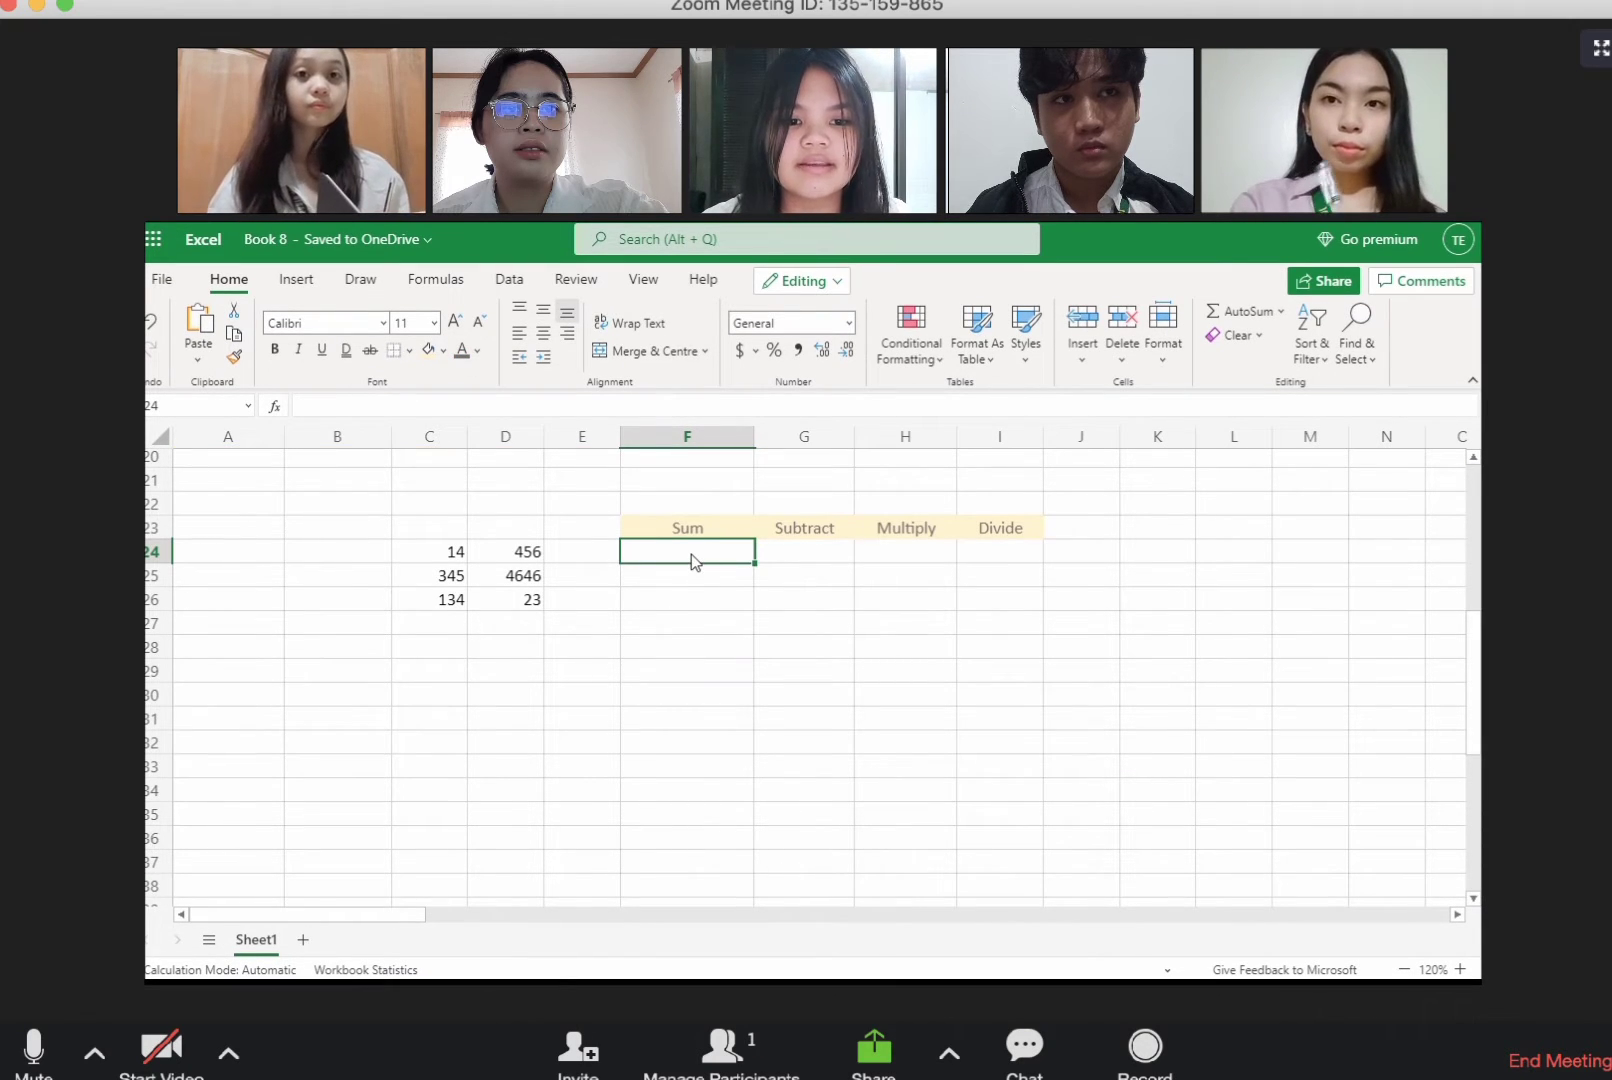
Step: Enter =C24+D24 under the Sum heading in F24 and fill the formula down to F26
type("=")
left_click(455, 556)
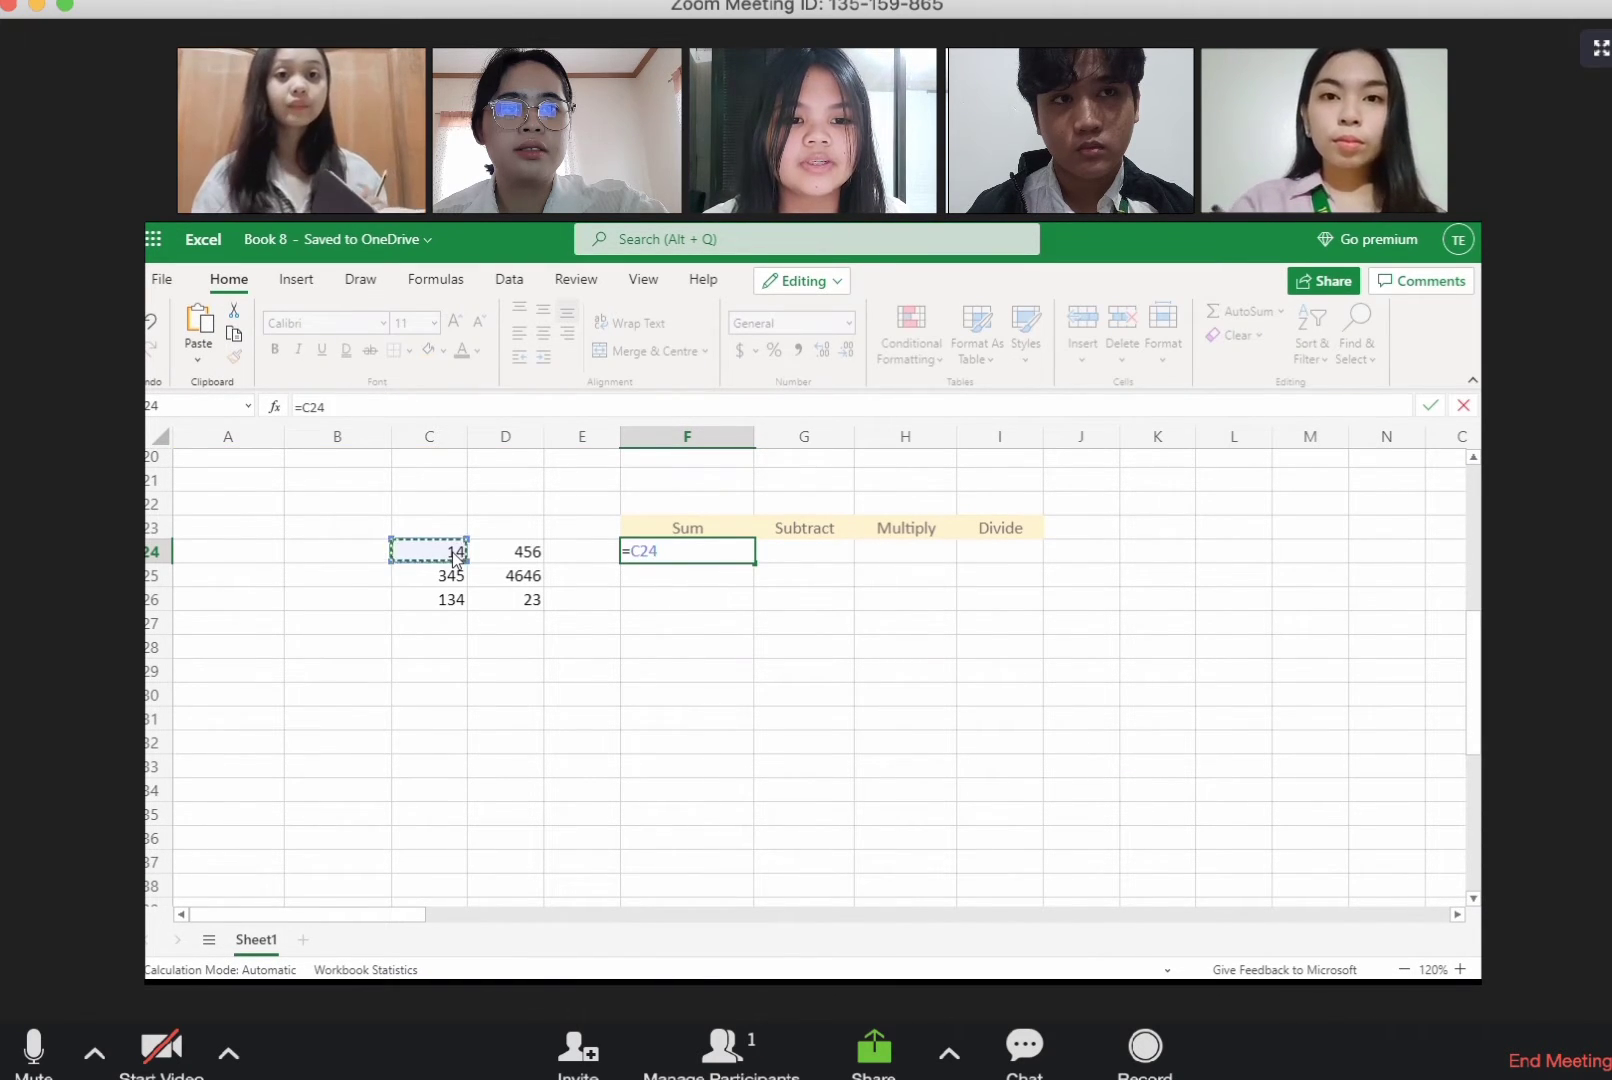
type("+")
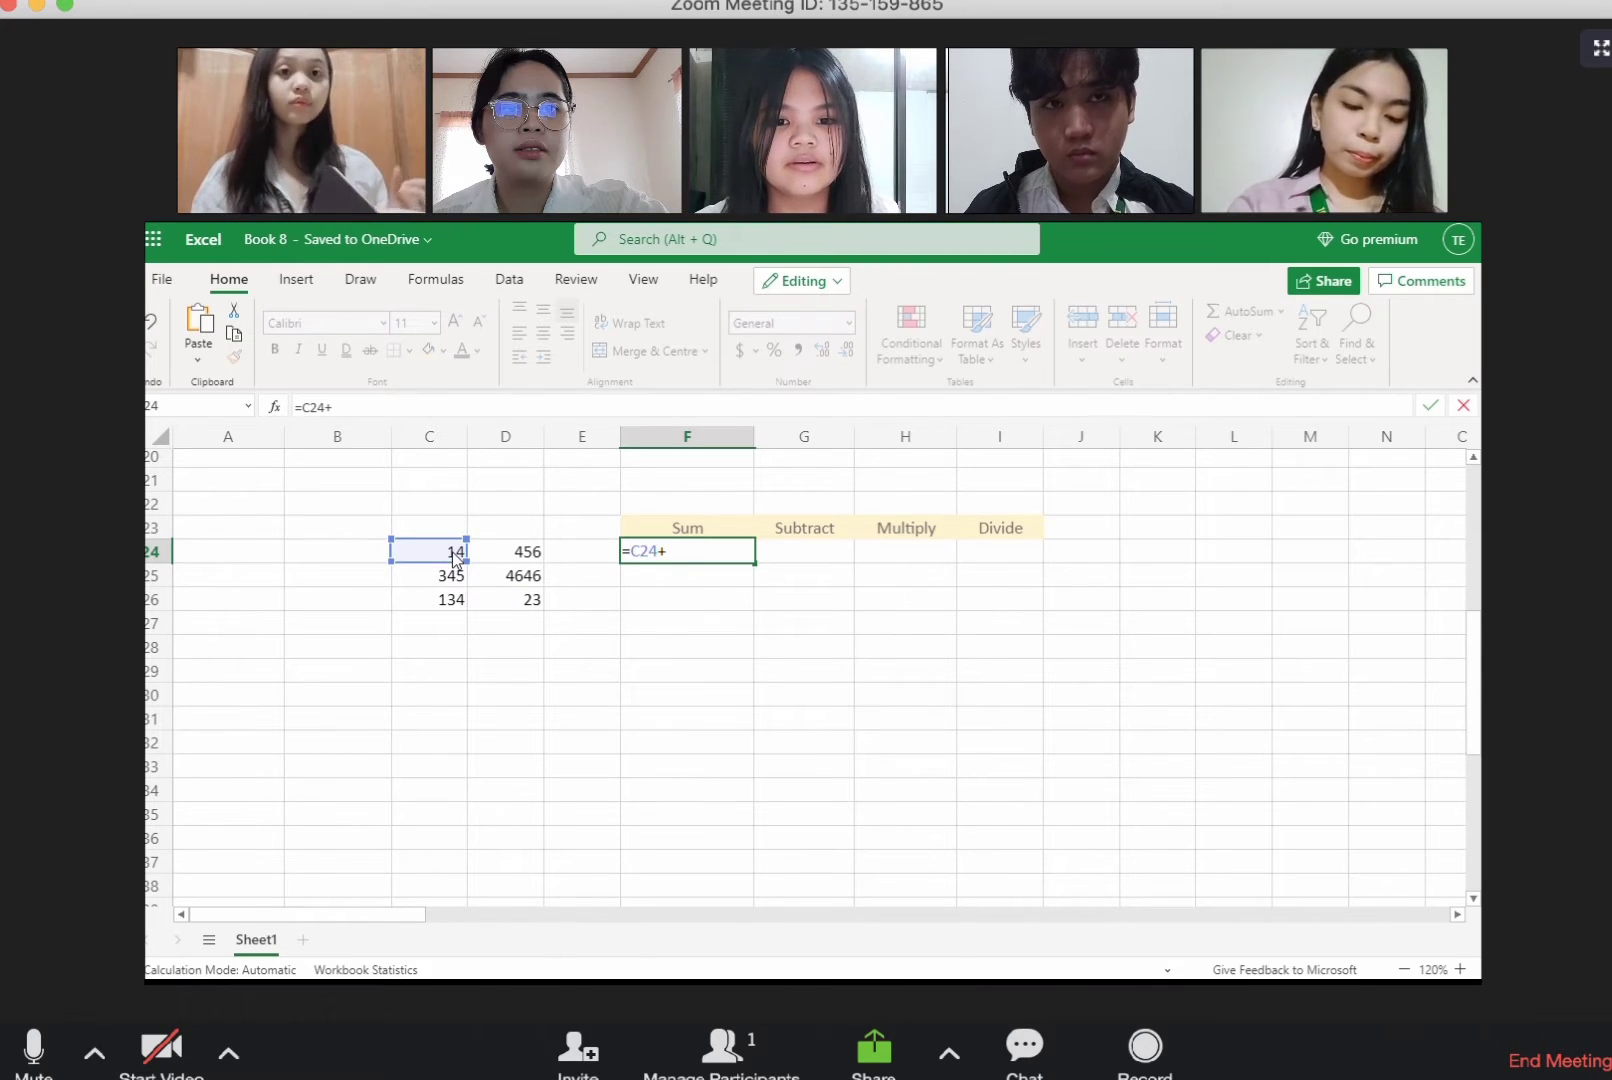
left_click(512, 556)
key("Return")
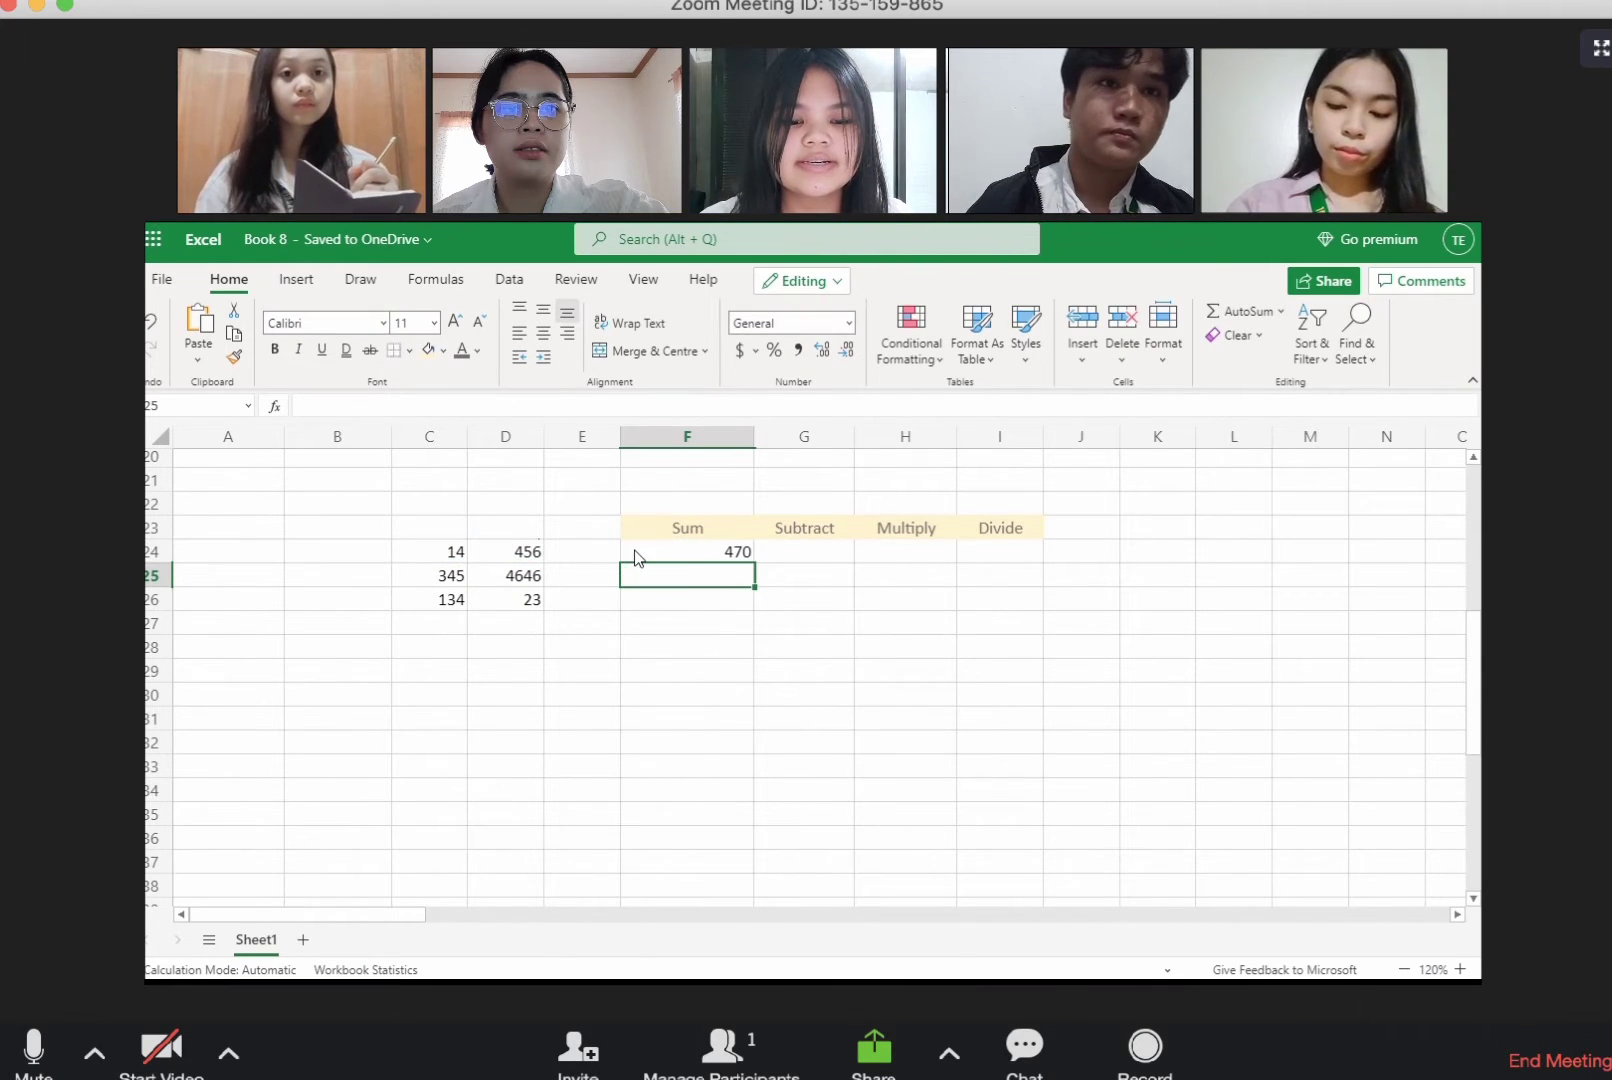
left_click(637, 556)
left_click_drag(757, 565, 767, 612)
left_click(724, 669)
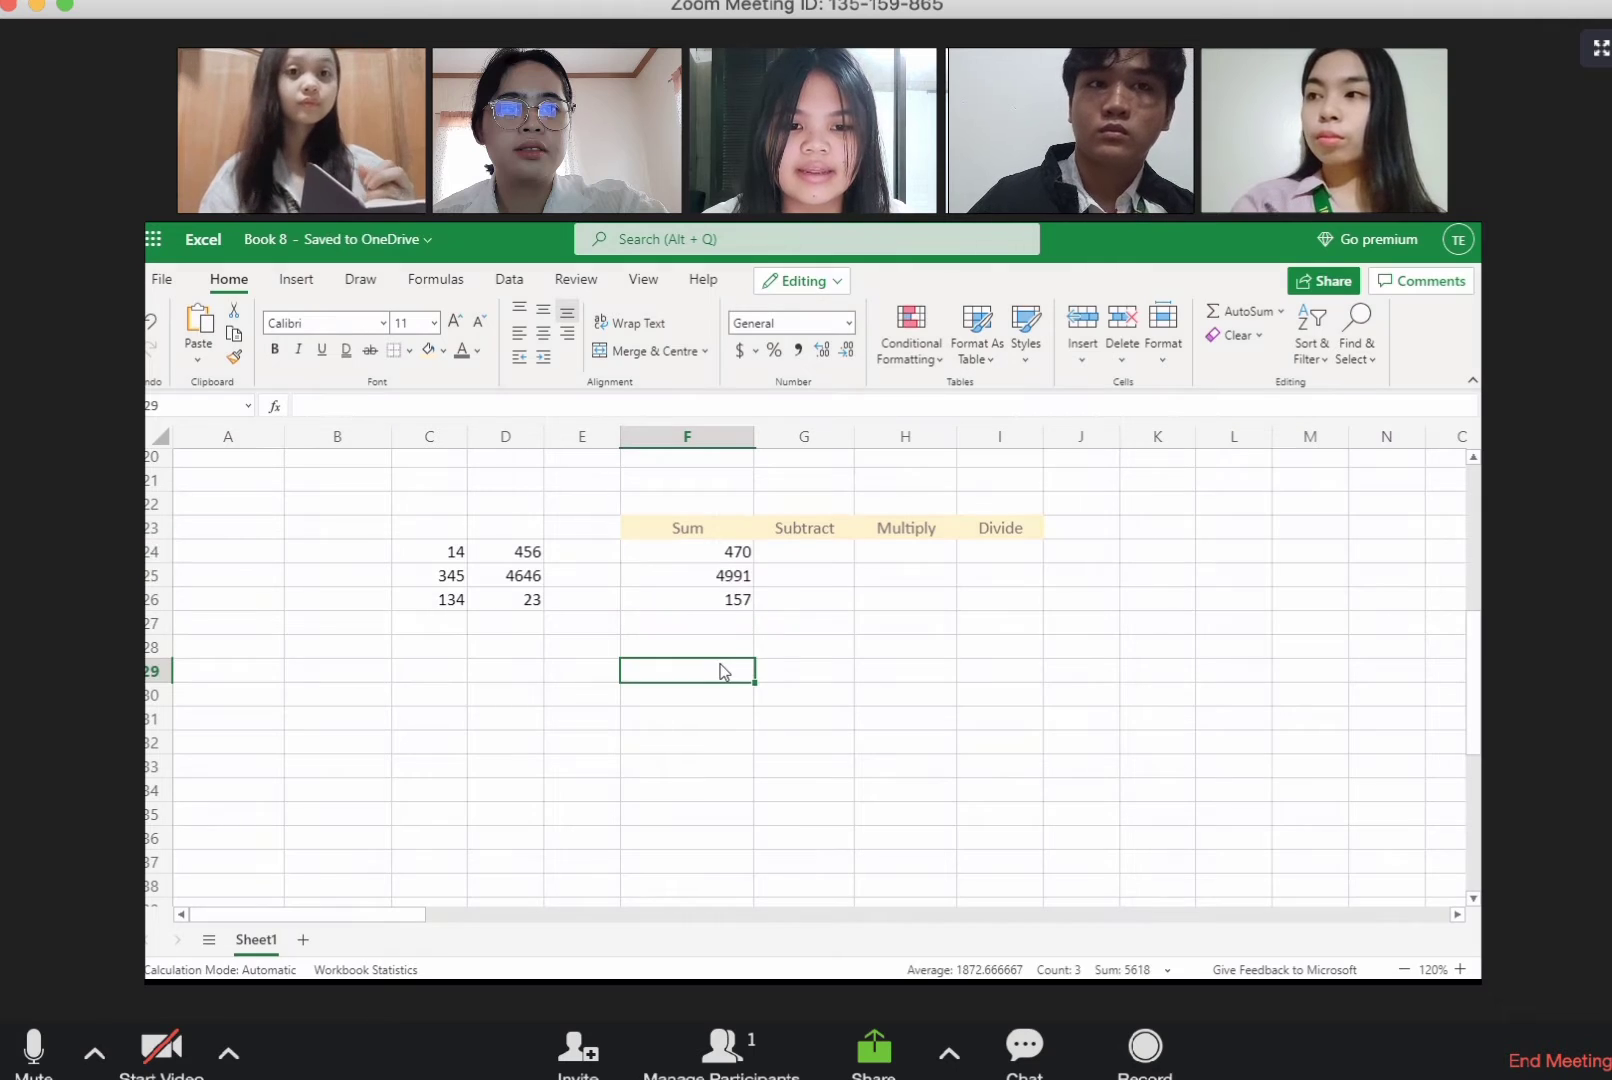
Step: Enter =C24-D24 under the Subtract heading in G24 and fill the formula down to G26
left_click(815, 556)
type("=")
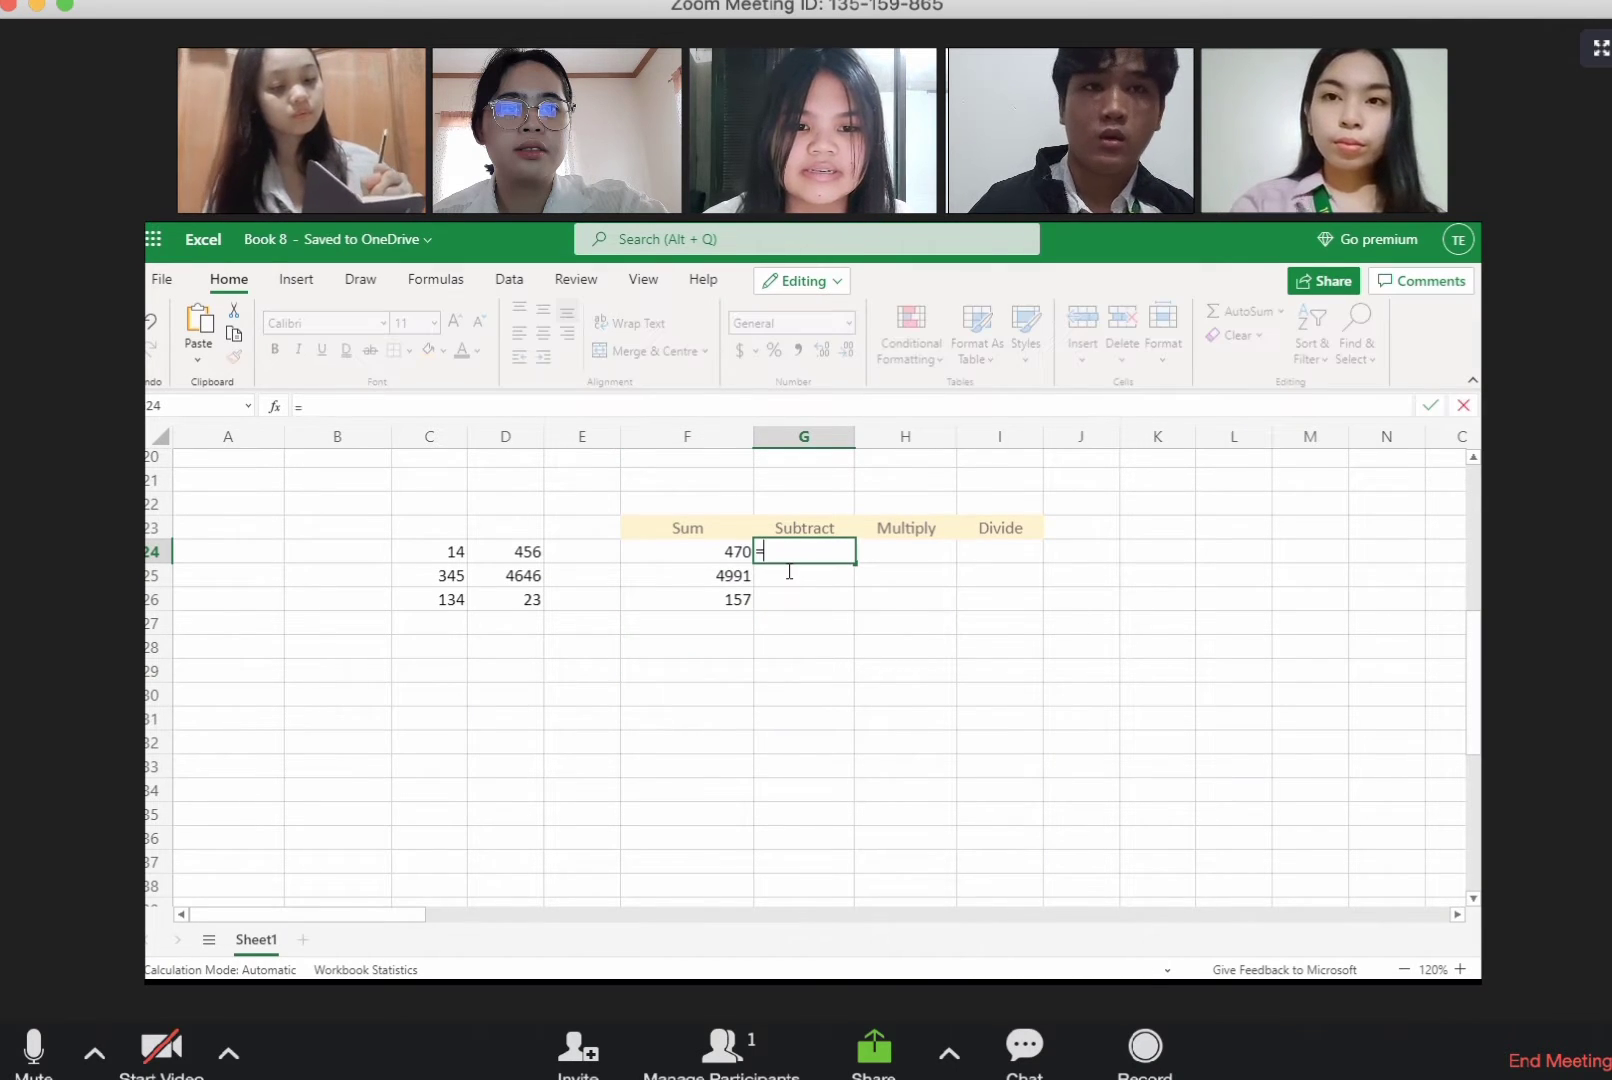
left_click(470, 556)
type("-")
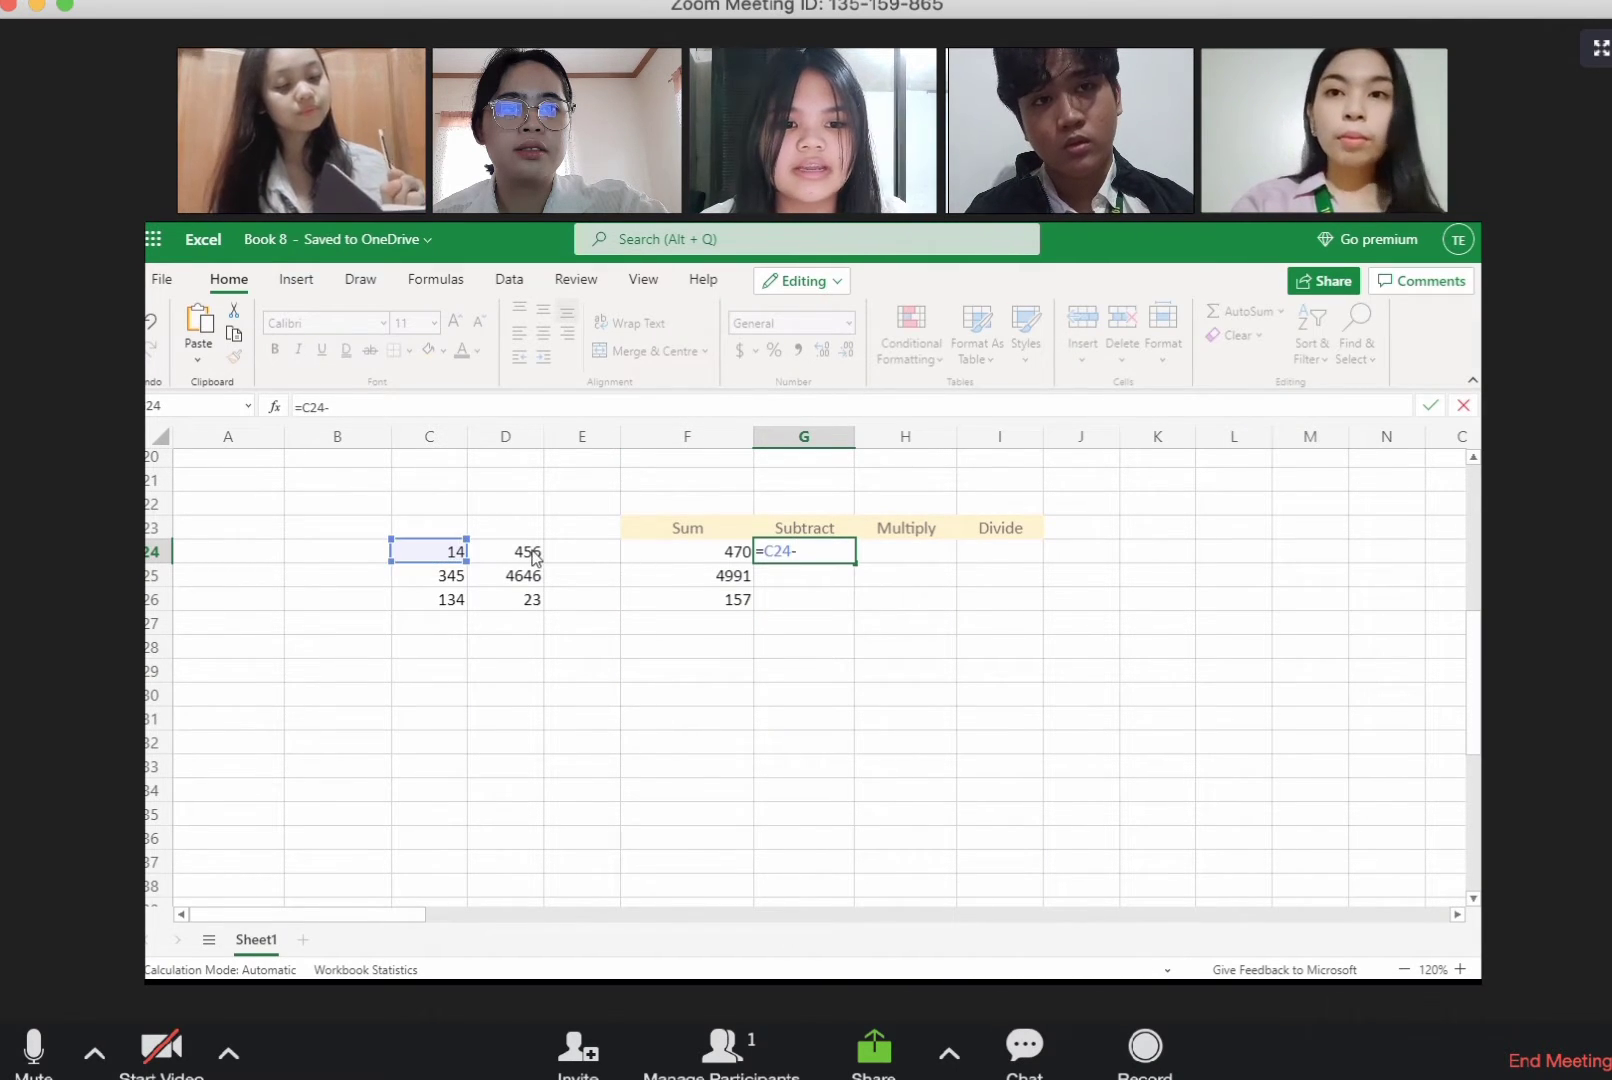
left_click(536, 558)
key("Return")
left_click_drag(856, 566, 867, 613)
left_click(947, 605)
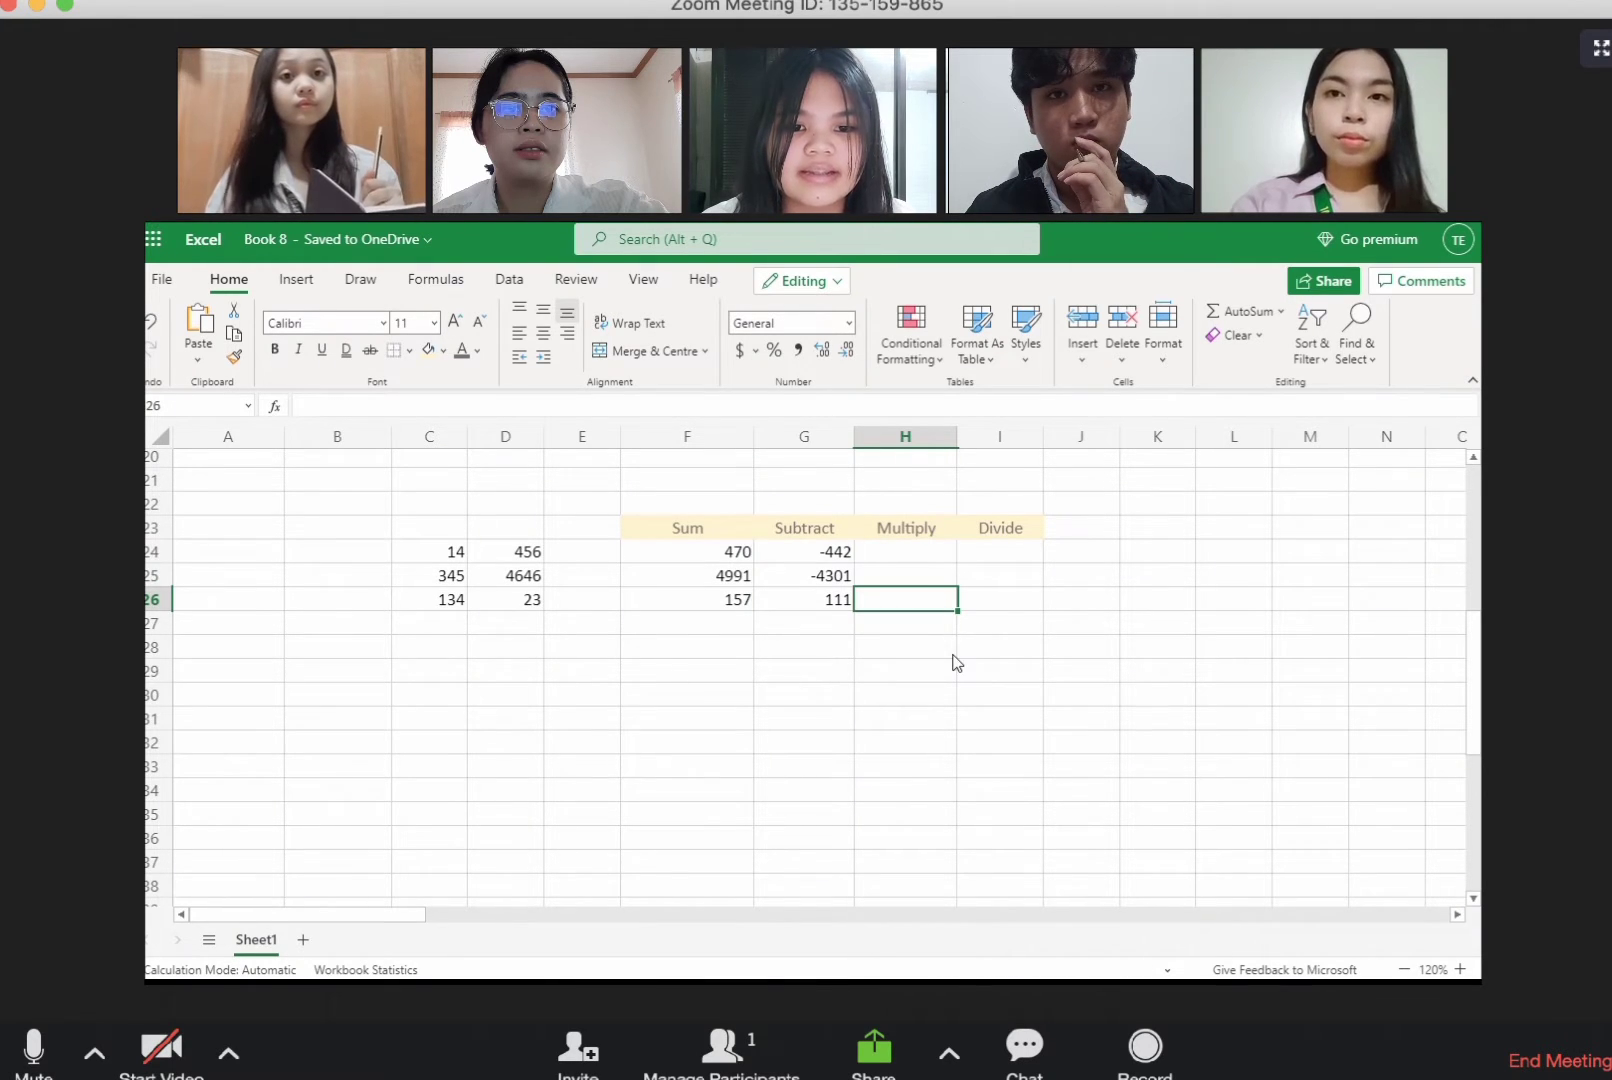
Step: Enter =C24*D24 under the Multiply heading in H24 and fill the formula down to H26
left_click(900, 553)
type("=")
left_click(453, 553)
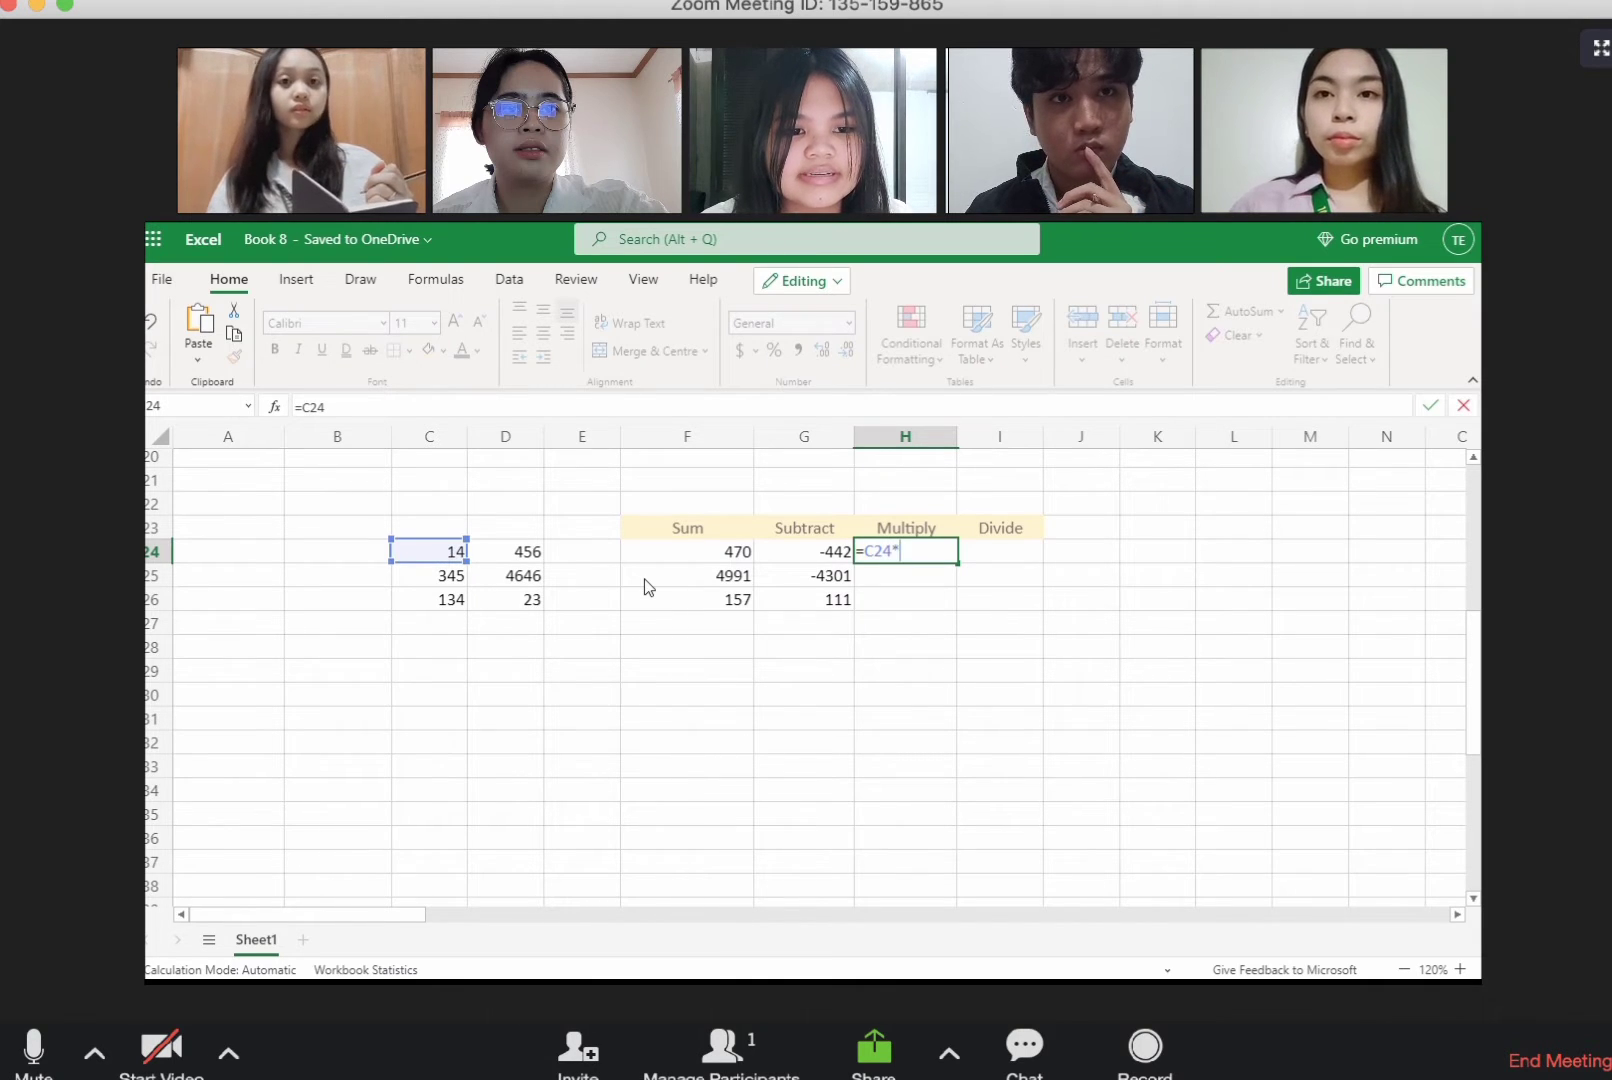
type("*")
left_click(500, 556)
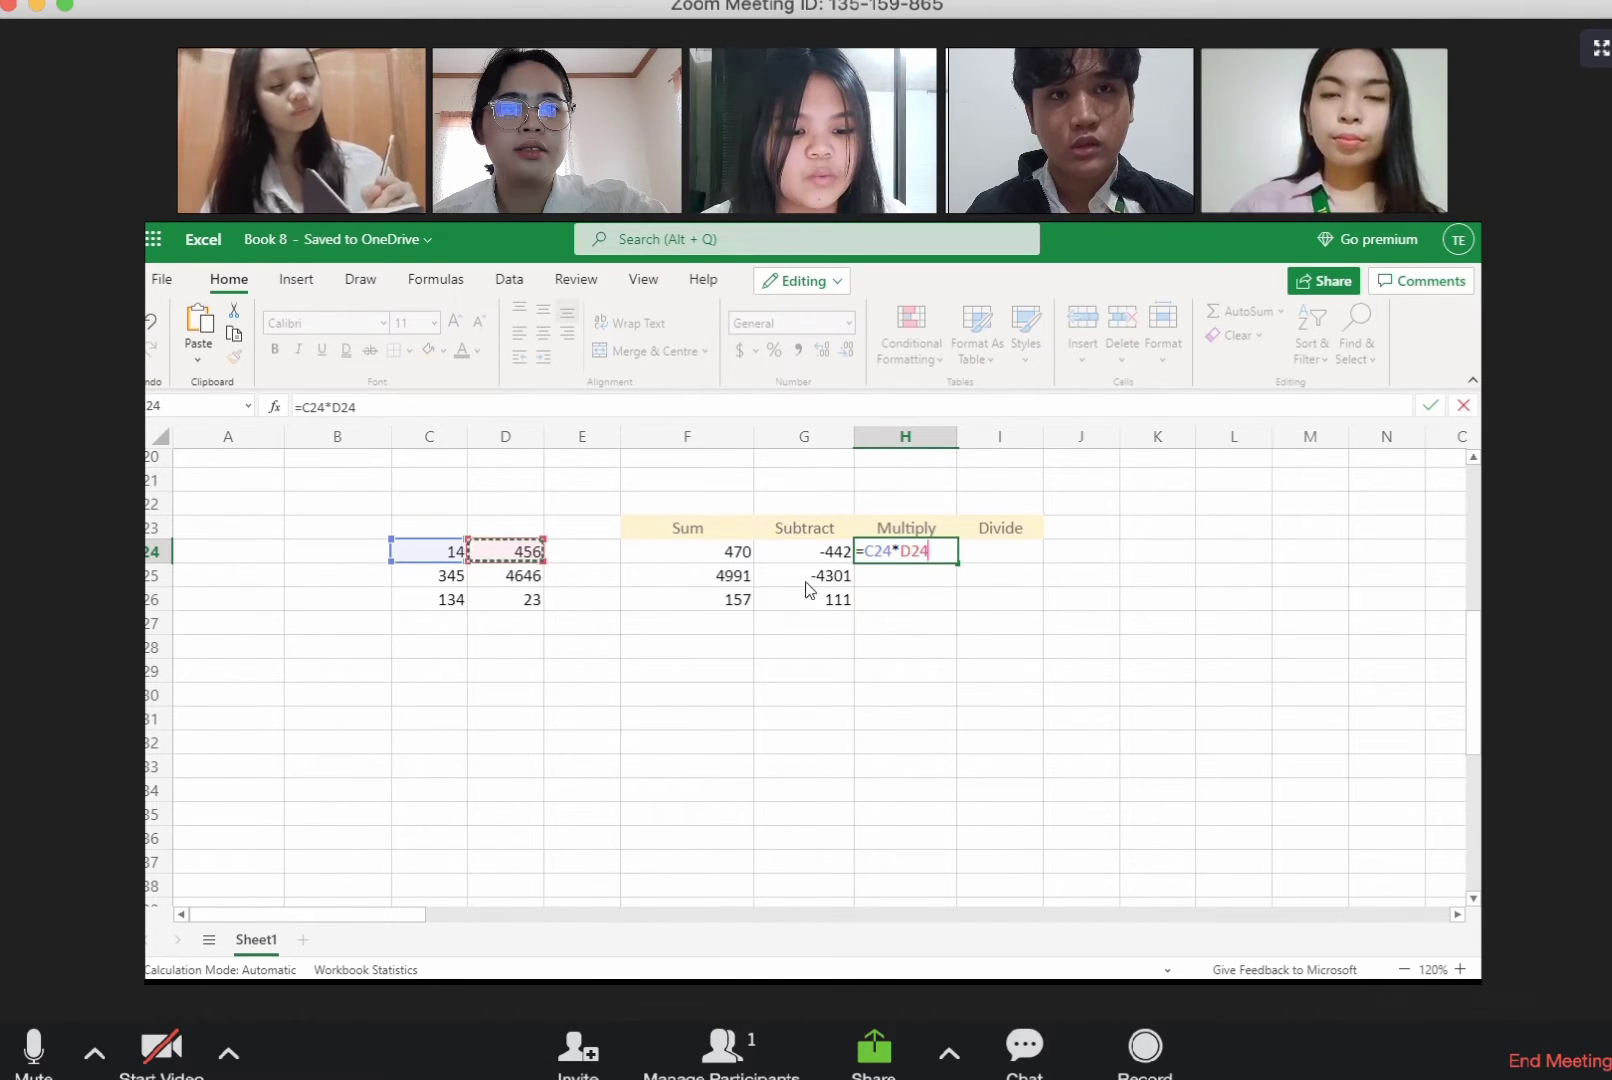
key("Return")
left_click(930, 553)
left_click_drag(957, 563, 968, 612)
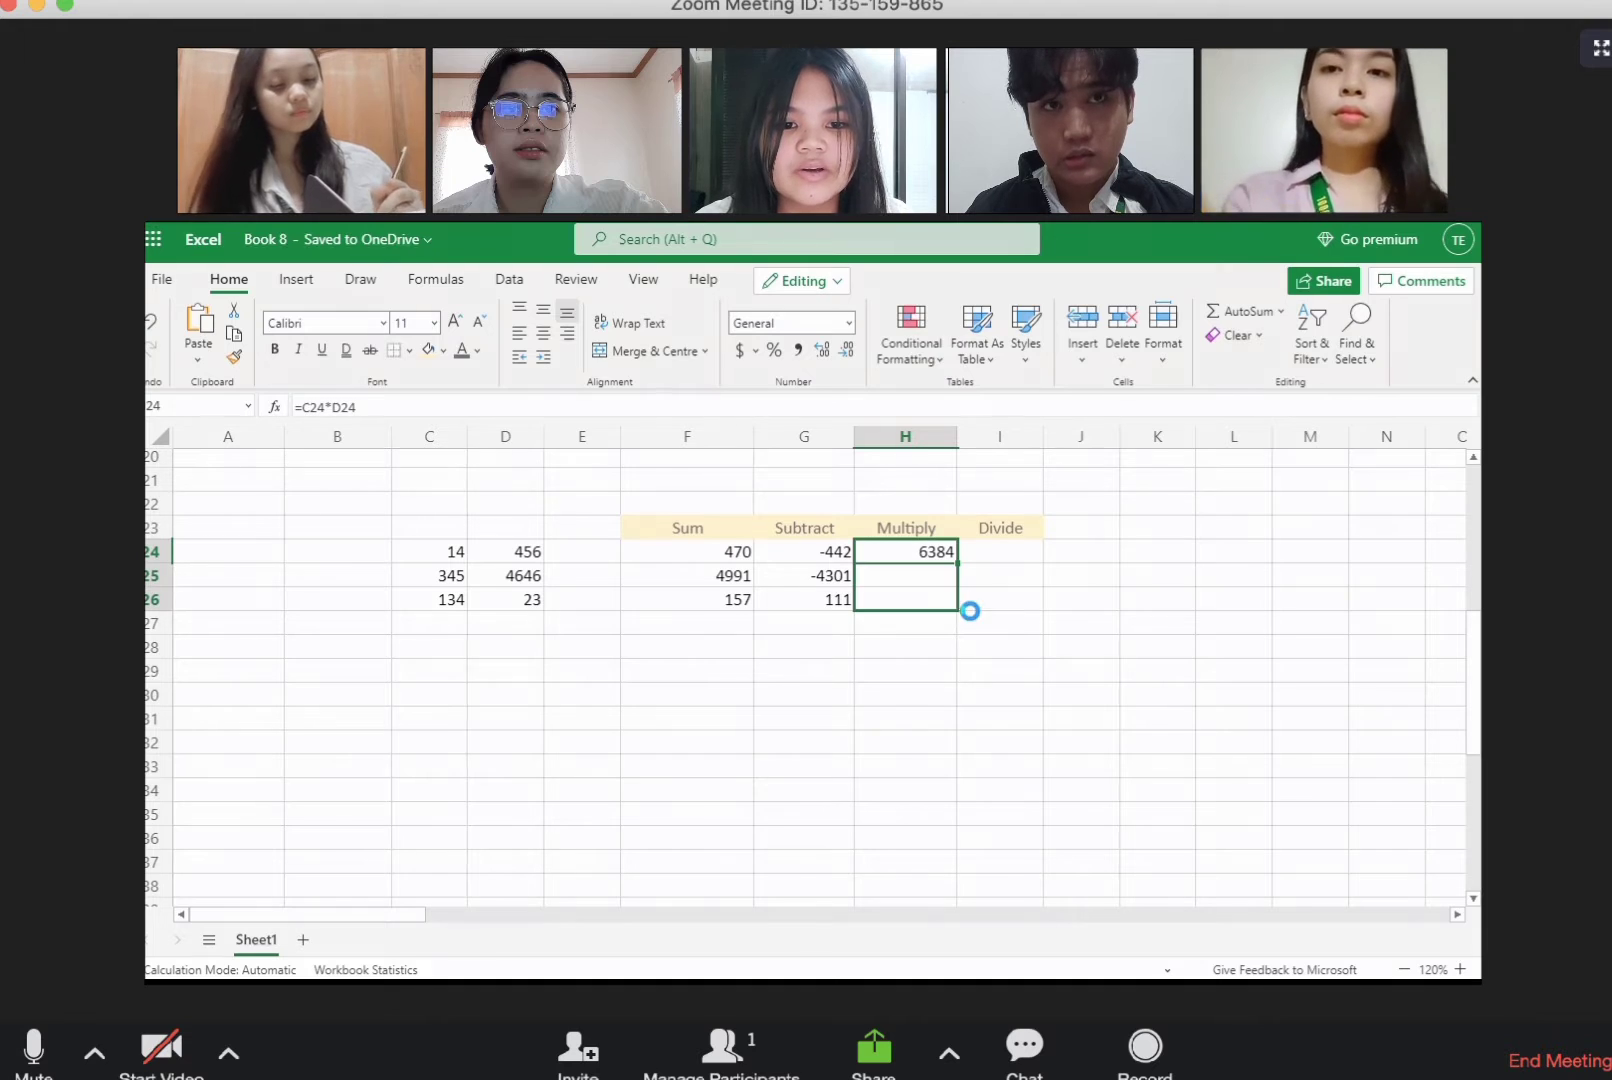
Step: Enter =C24/D24 under the Divide heading in I24 and fill the formula down to I26
left_click(988, 556)
type("=")
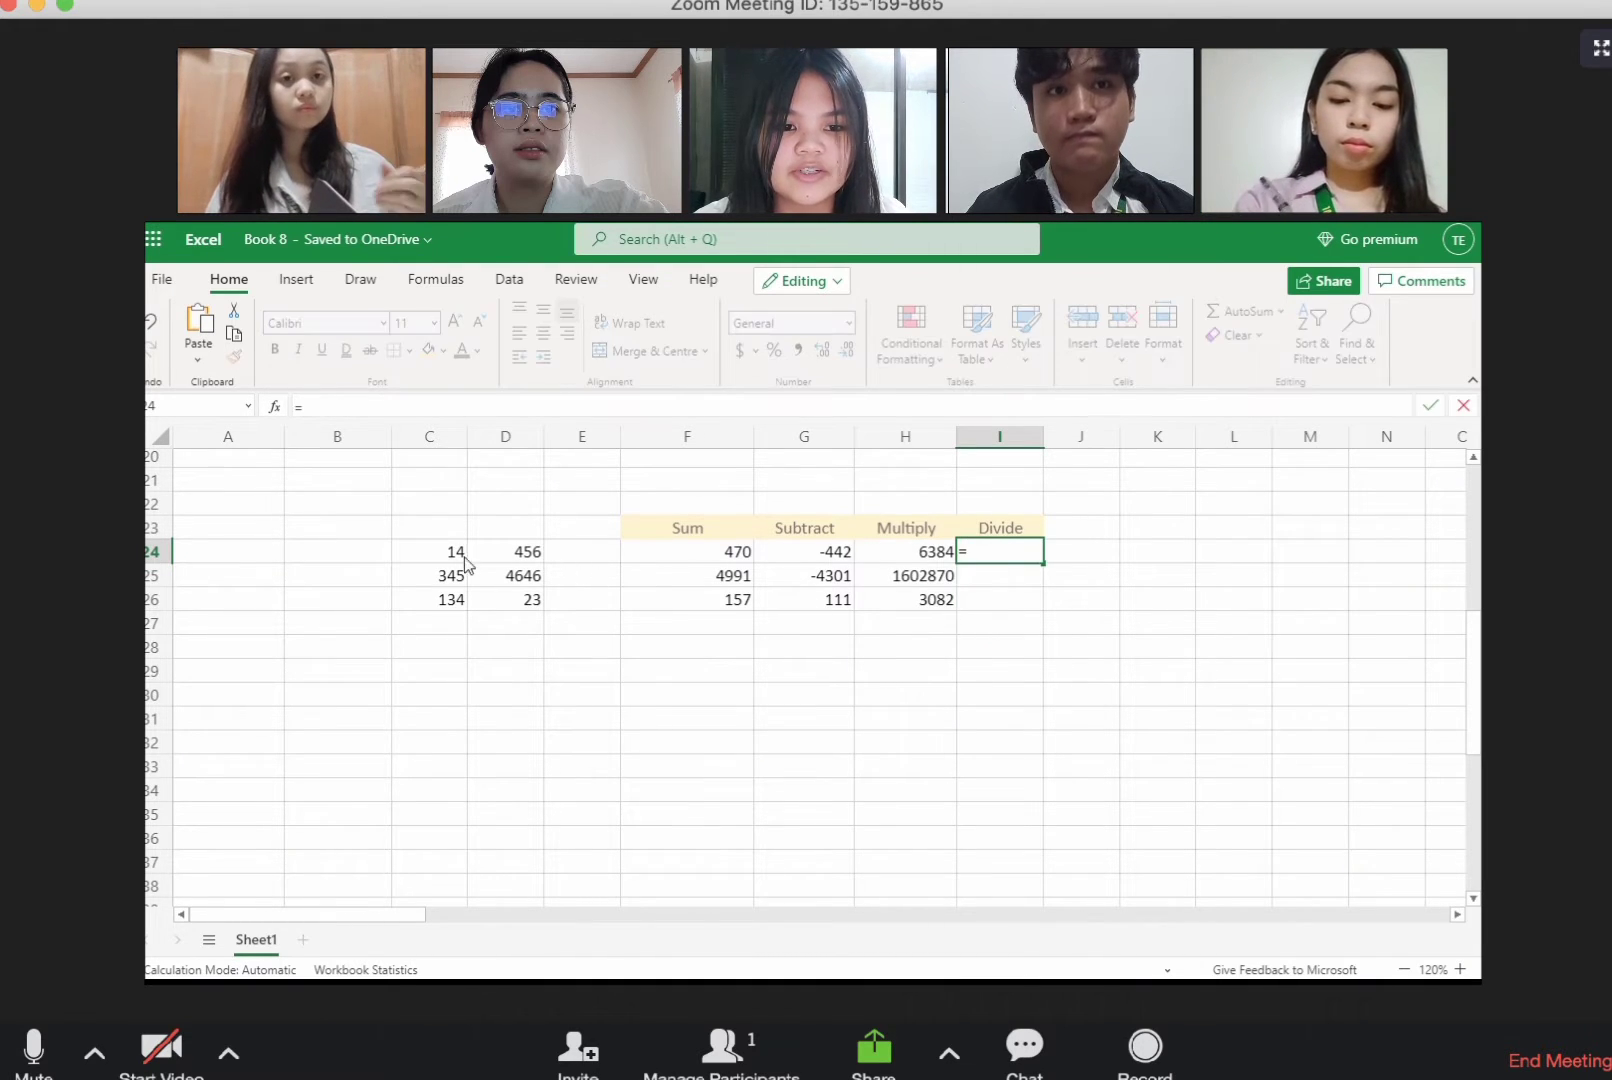
left_click(448, 556)
type("/")
left_click(531, 558)
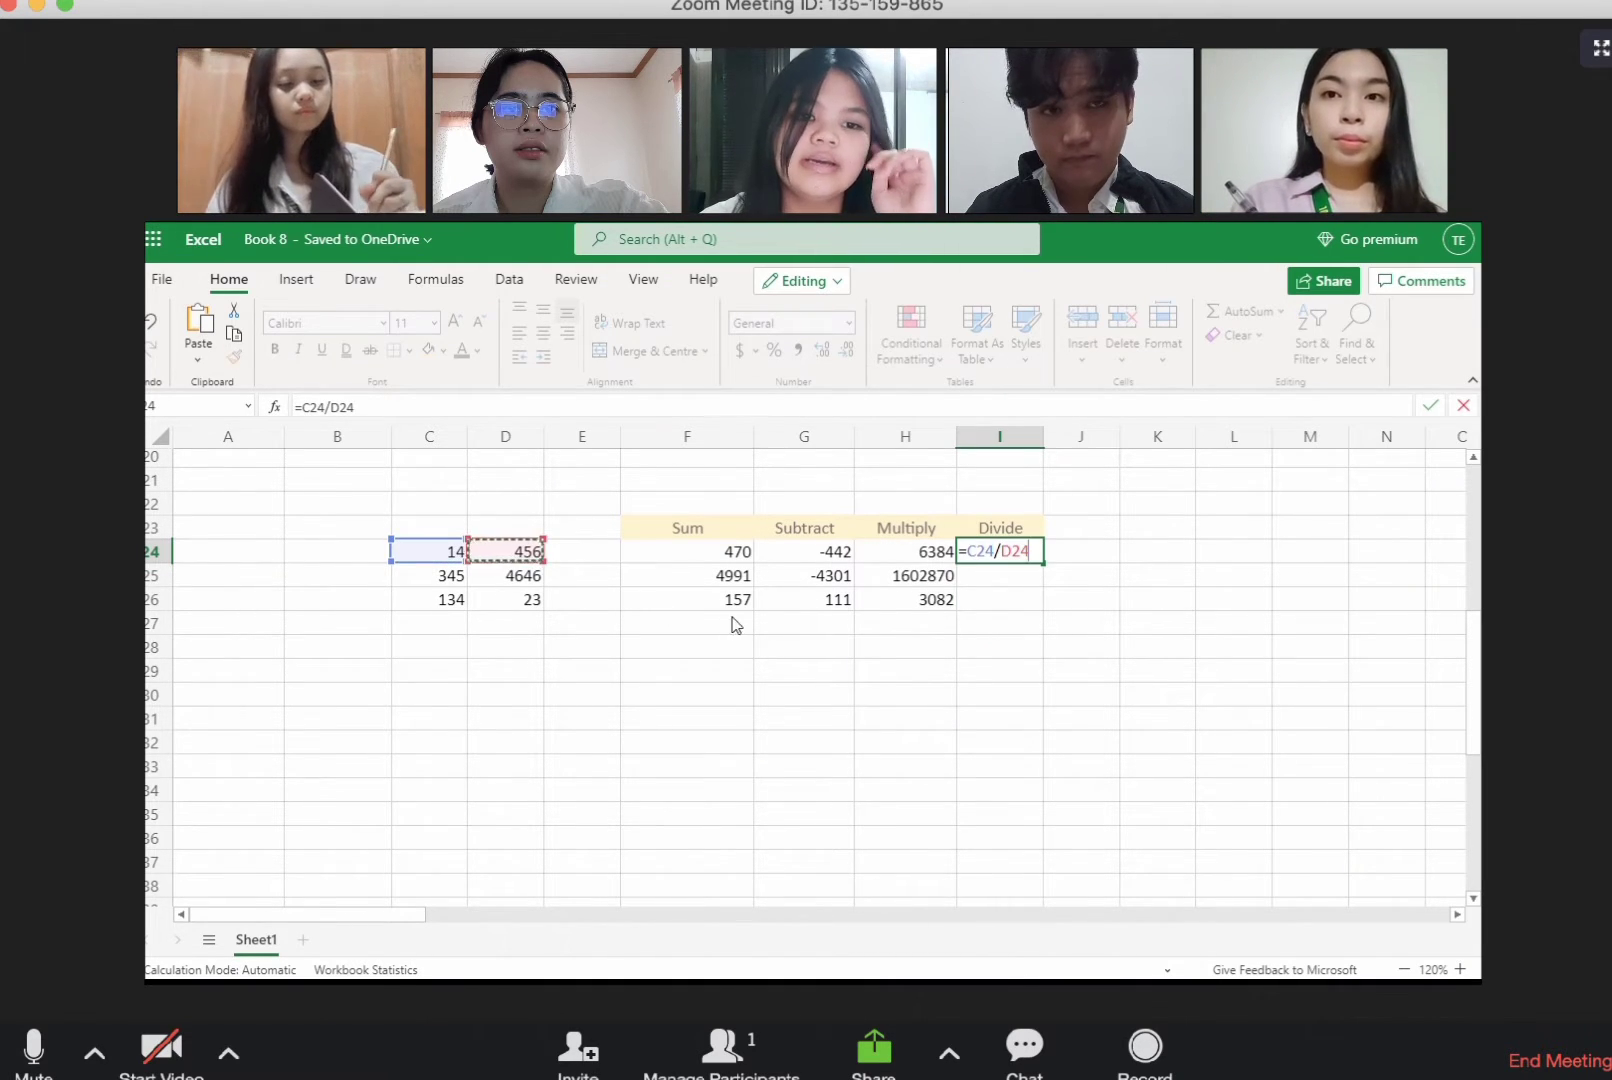
key("Return")
left_click(1026, 562)
left_click_drag(1043, 563, 1060, 605)
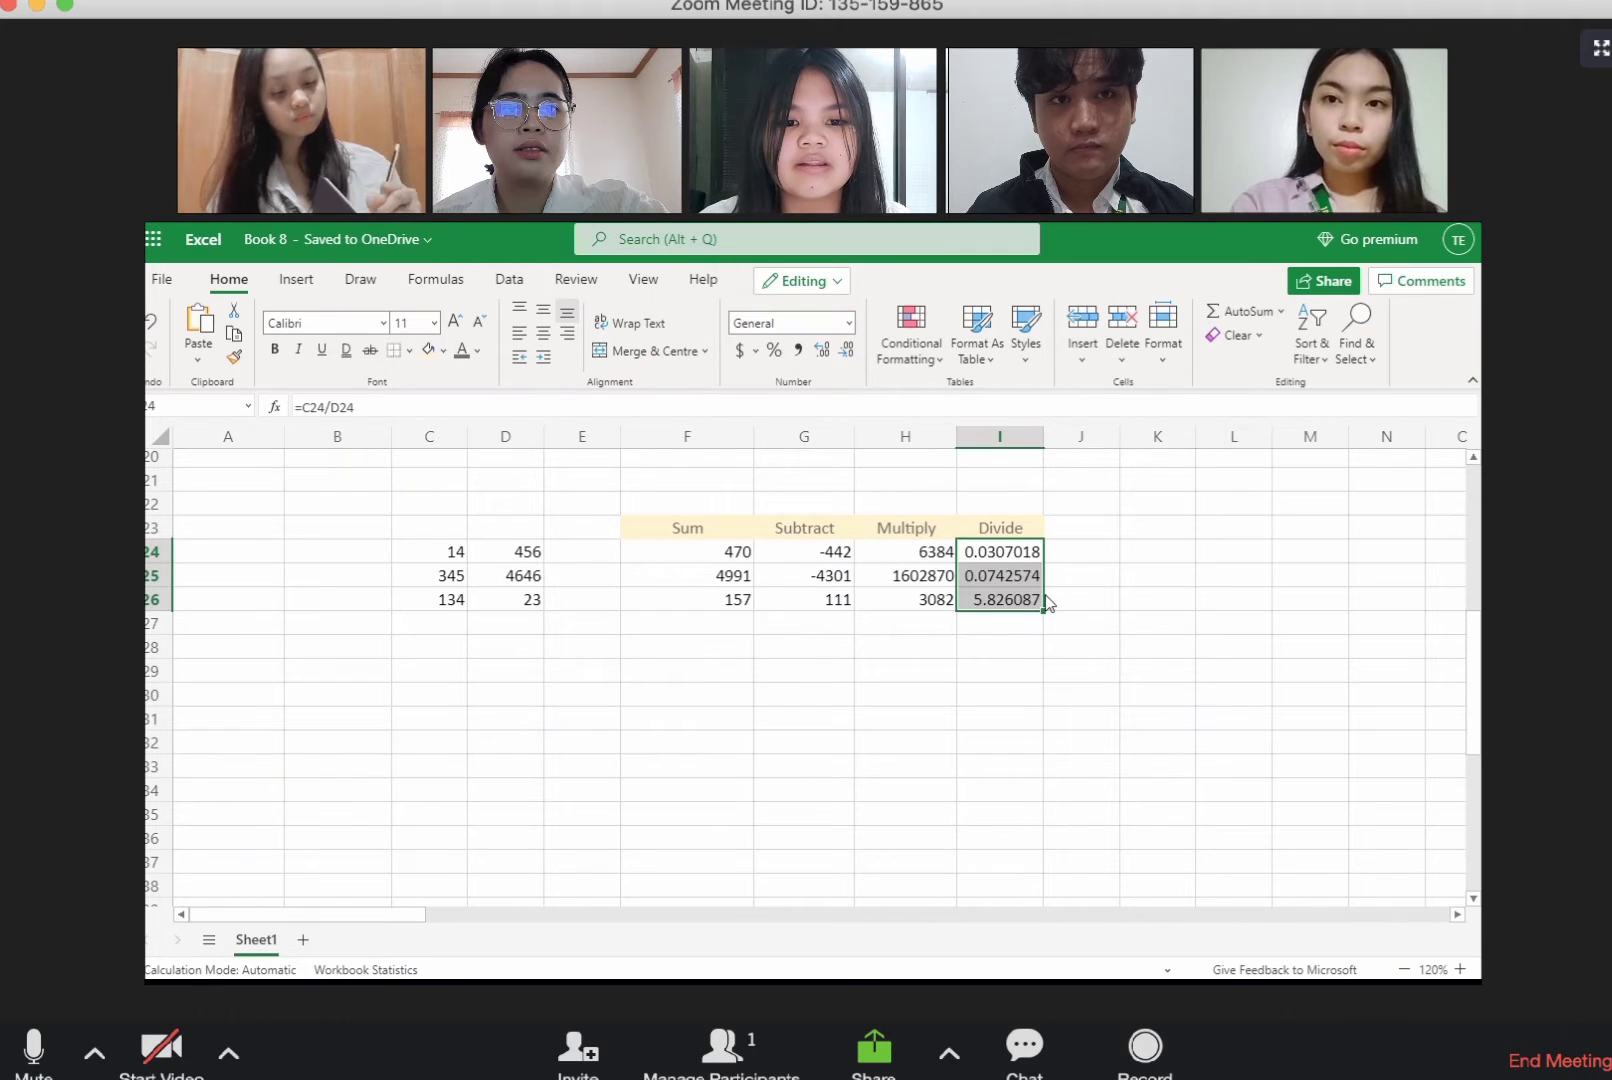
Step: Autofit column I with the division results and widen it a little further
double_click(1044, 437)
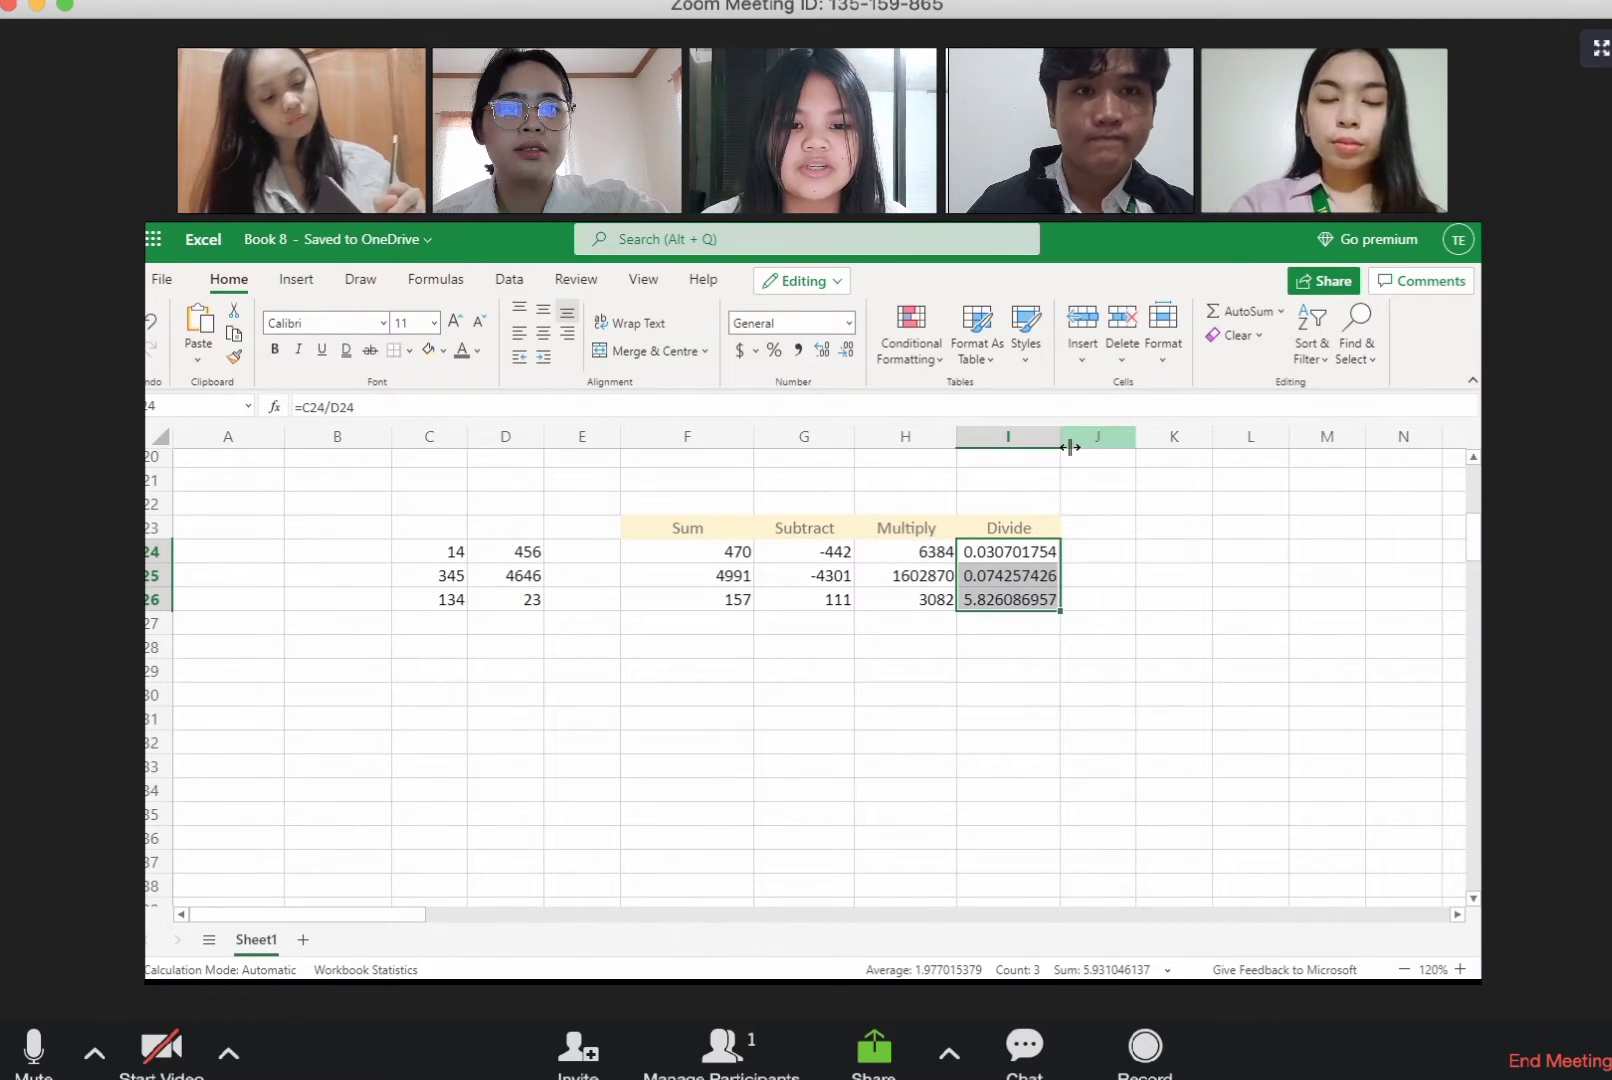
left_click_drag(1062, 442, 1118, 441)
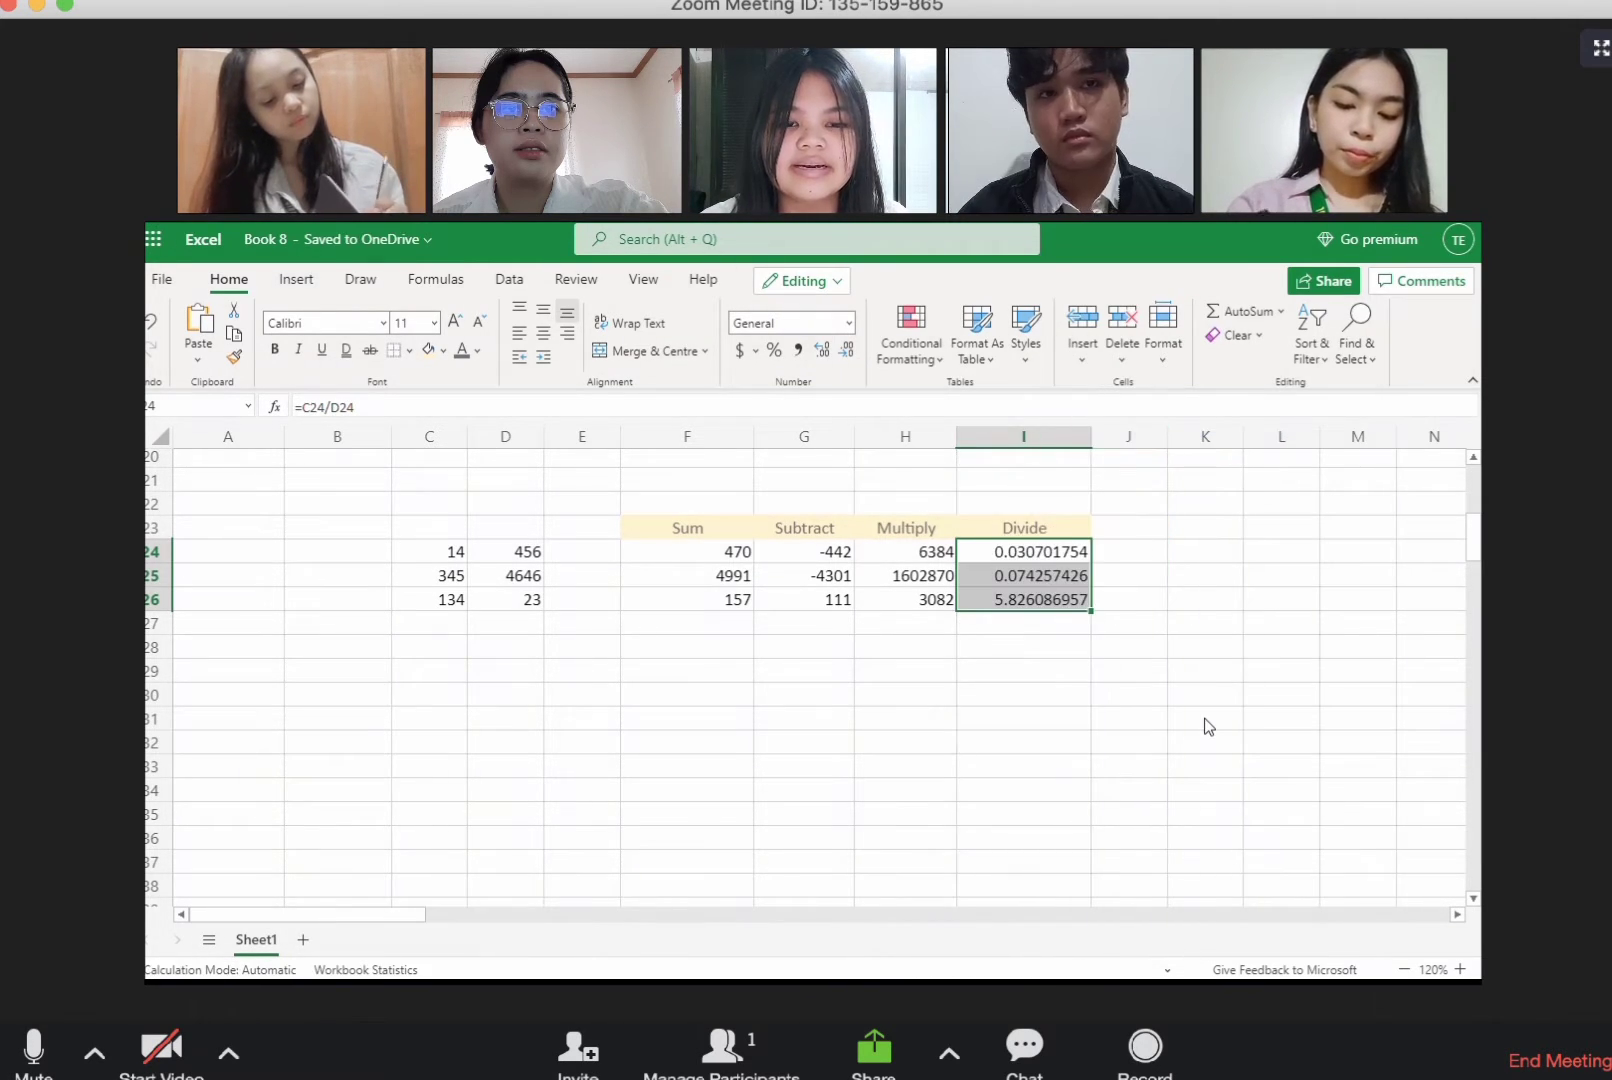
left_click(1205, 723)
Step: Apply the English (United States) dollar accounting format to the results in F24 to I26 and switch them to the Filipino peso format
left_click_drag(685, 569, 1062, 613)
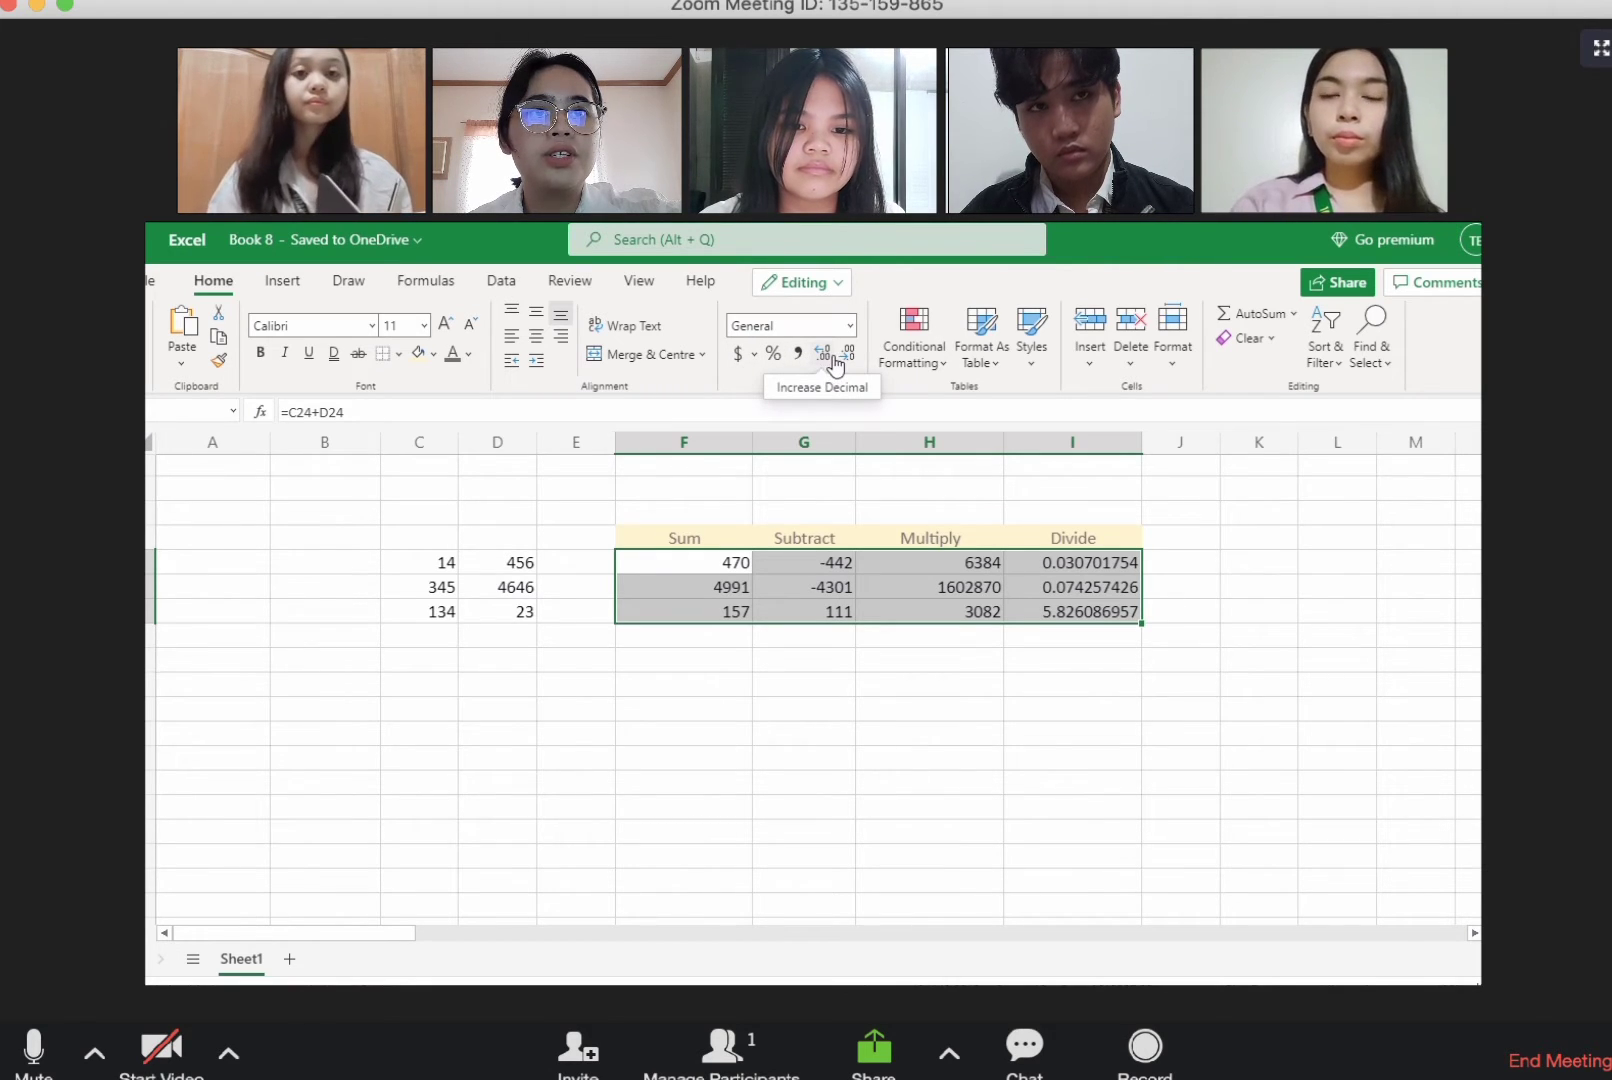
left_click(754, 354)
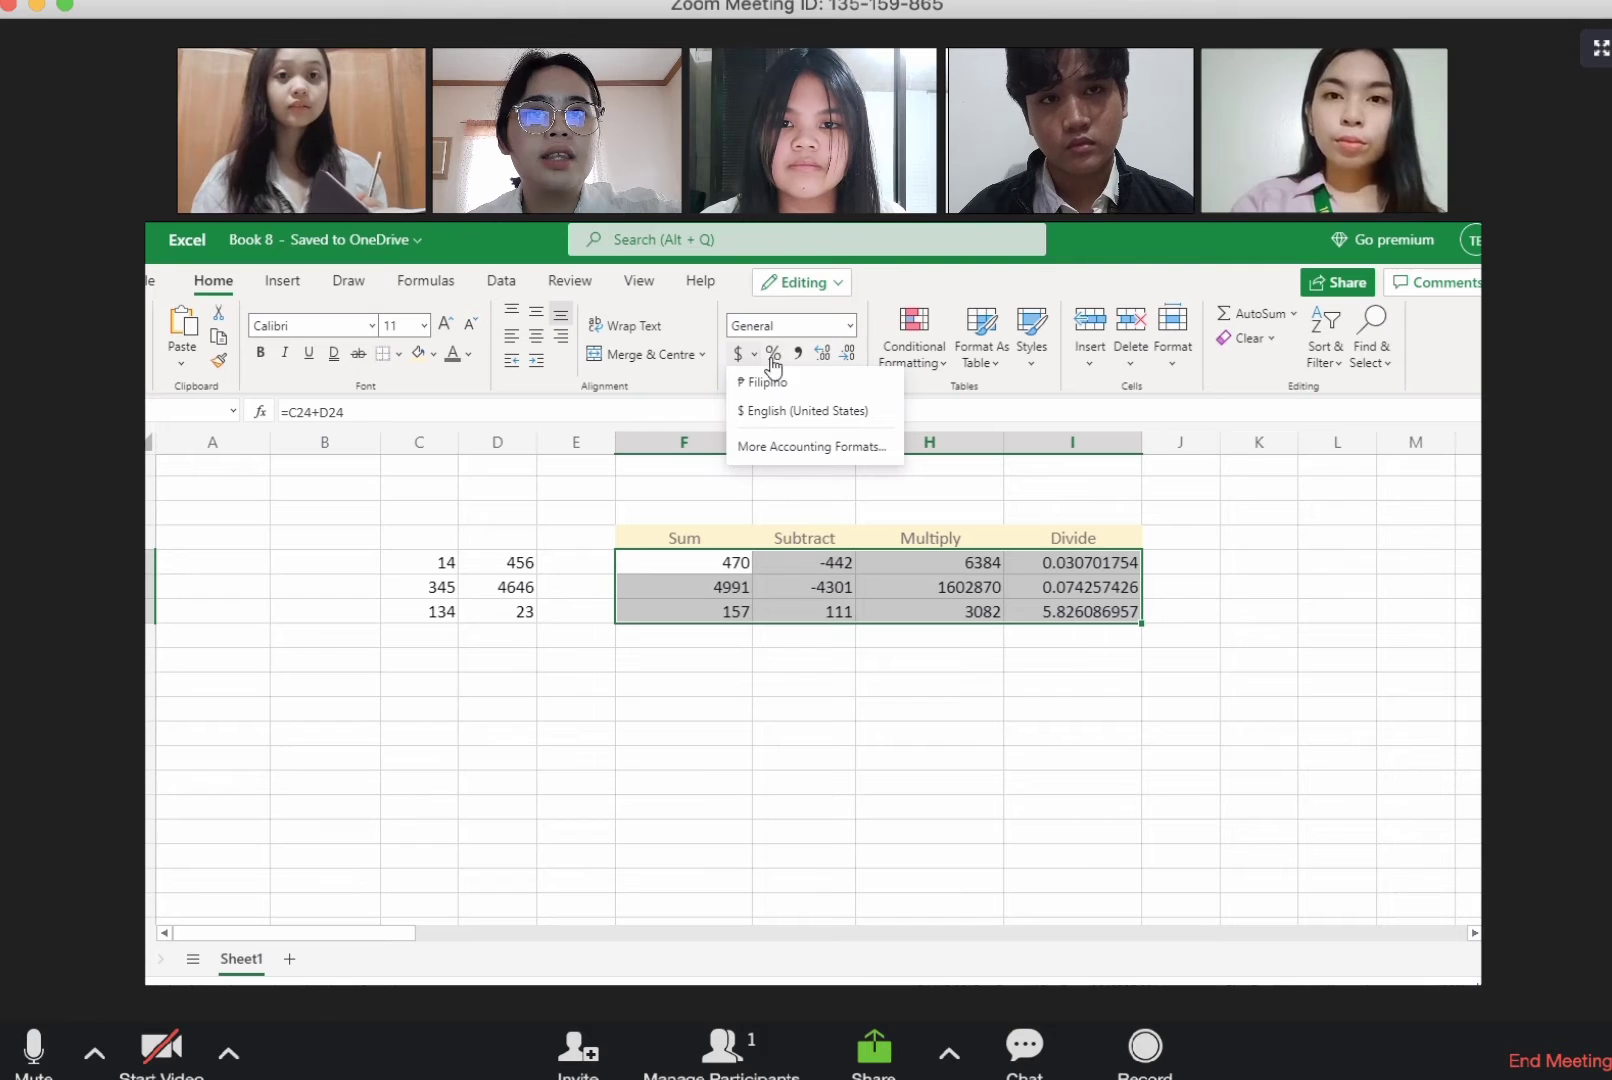
left_click(785, 411)
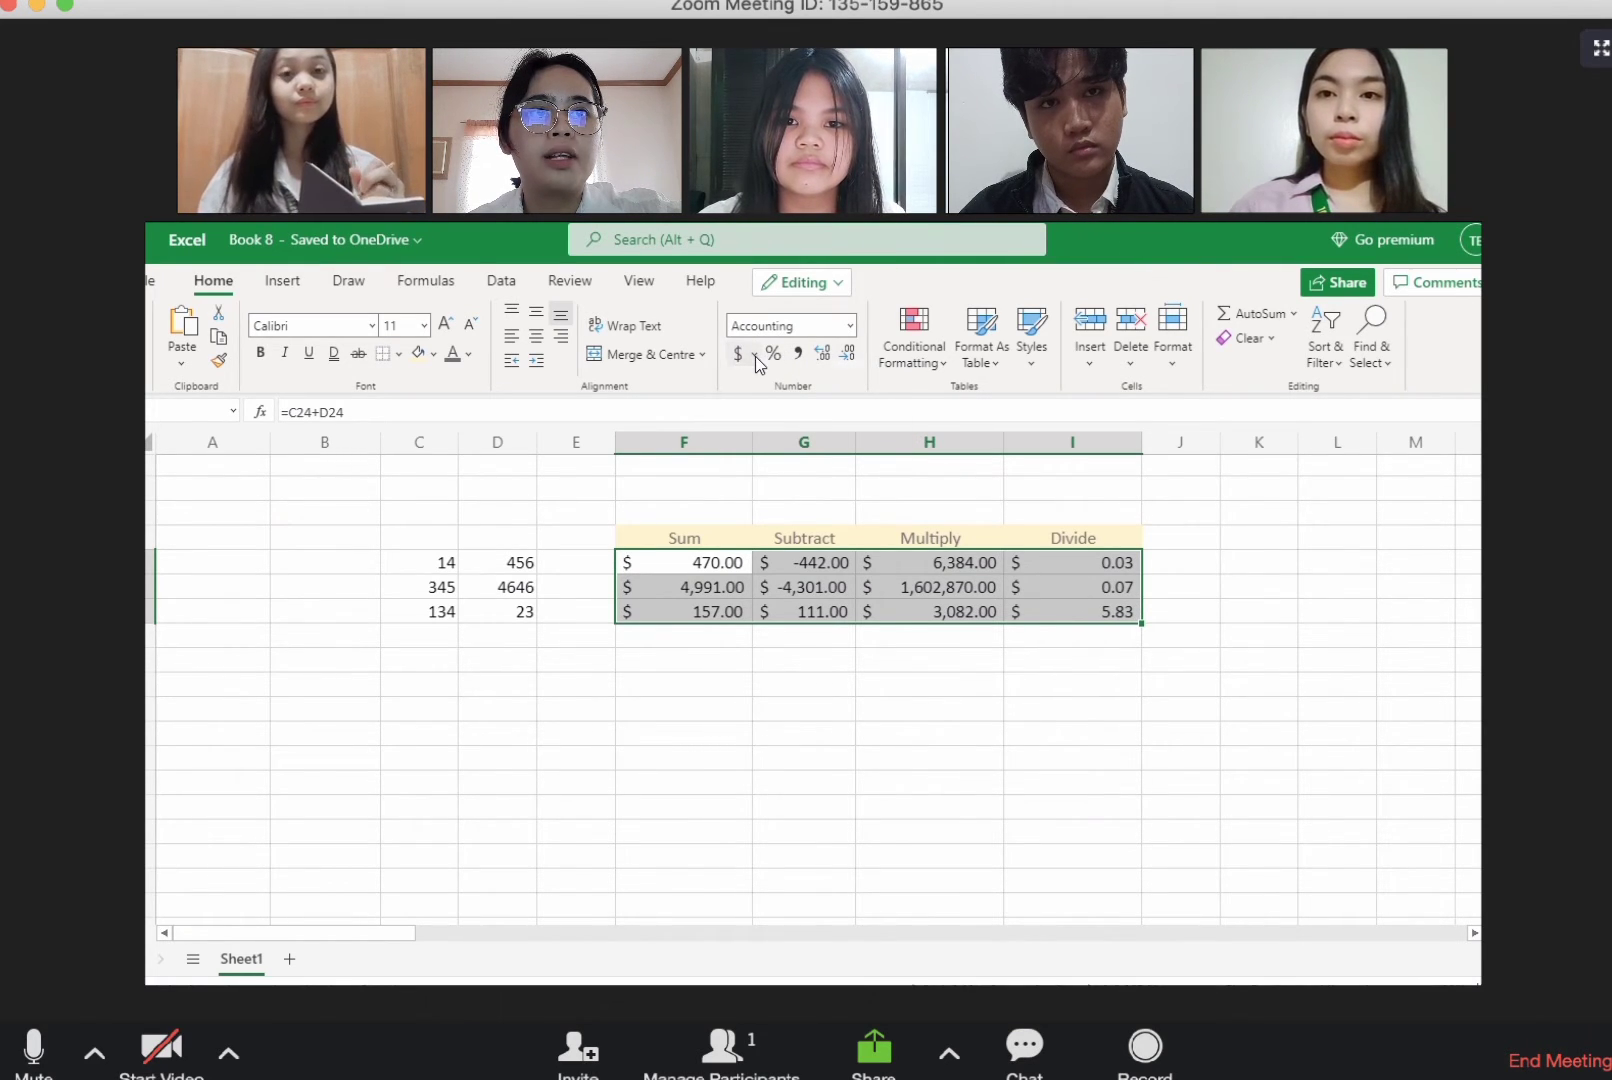
left_click(756, 356)
left_click(760, 378)
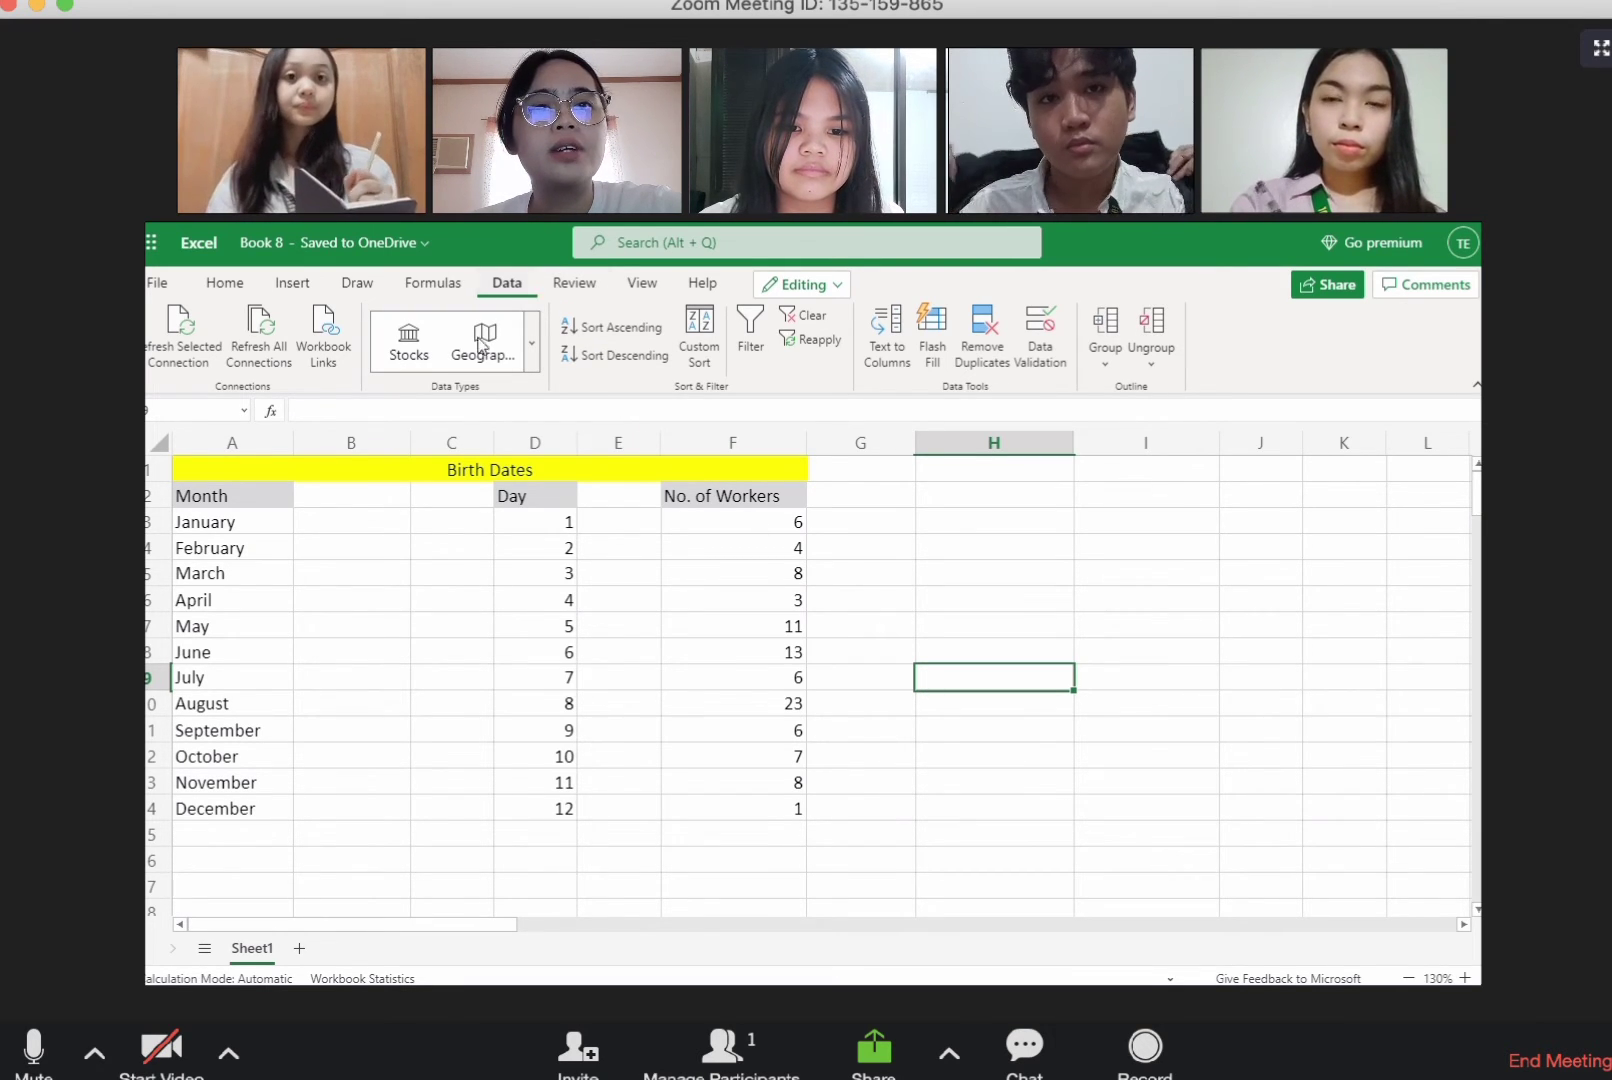
Step: Add filters to the Month, Day and No. of Workers header row in row 2
left_click(155, 496)
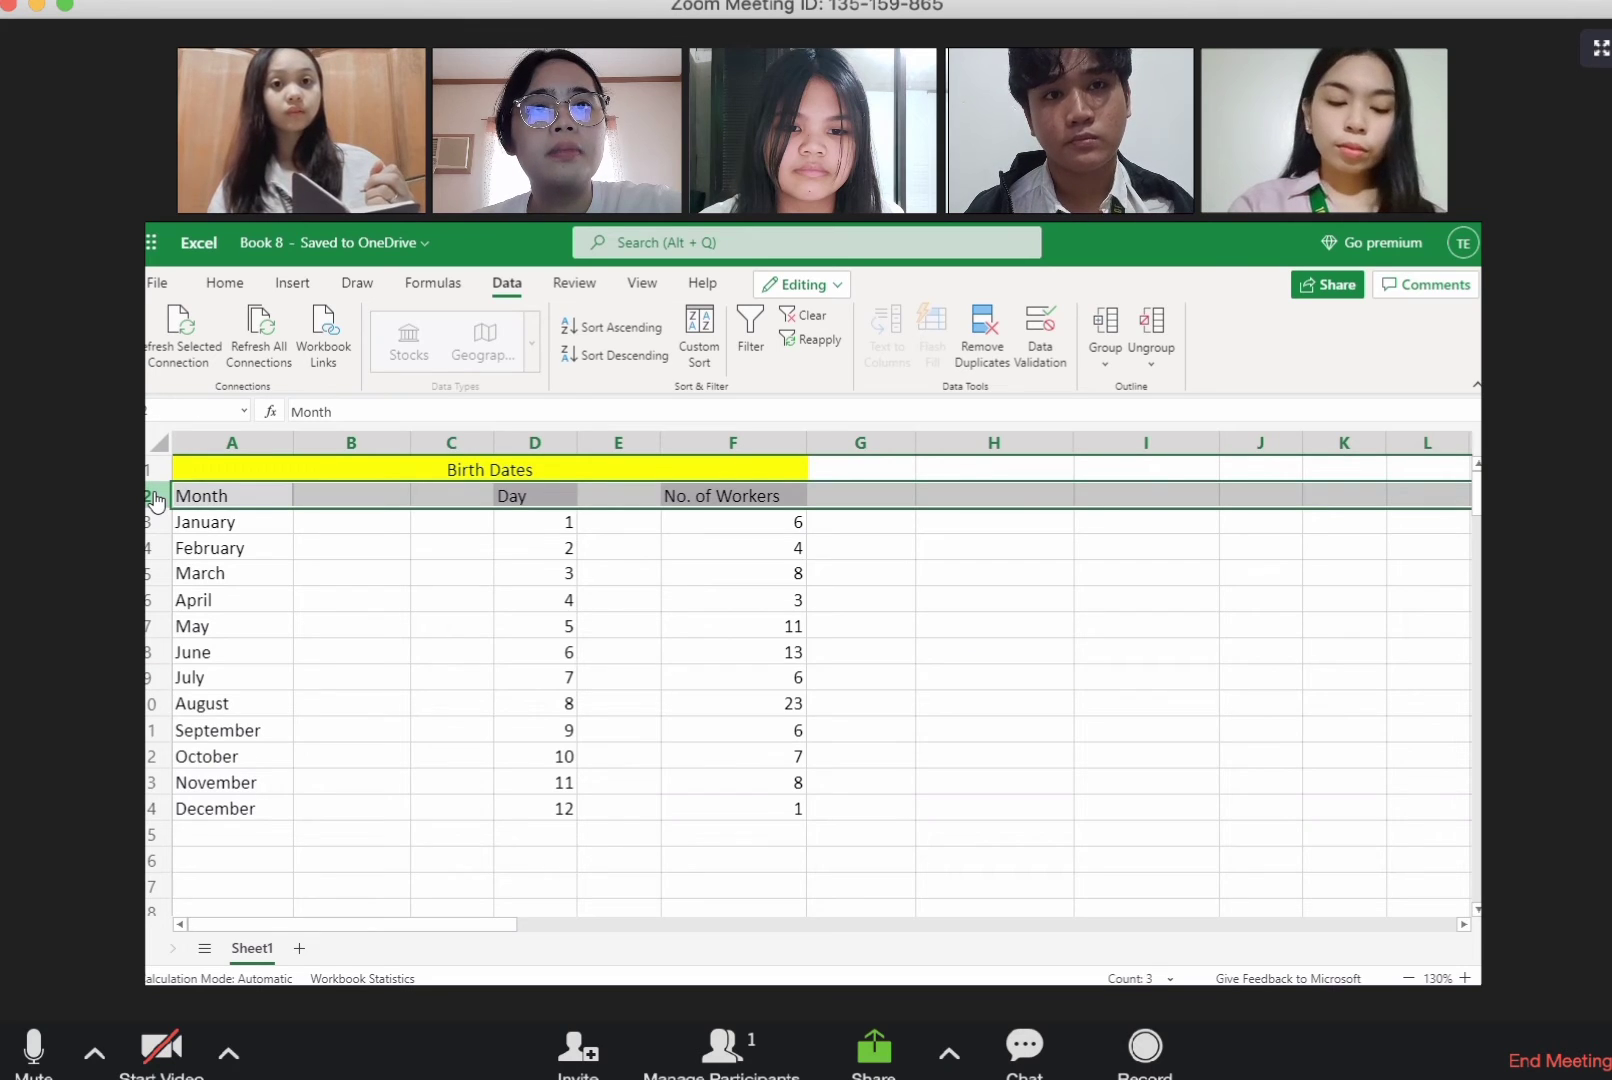
left_click(757, 355)
left_click(857, 658)
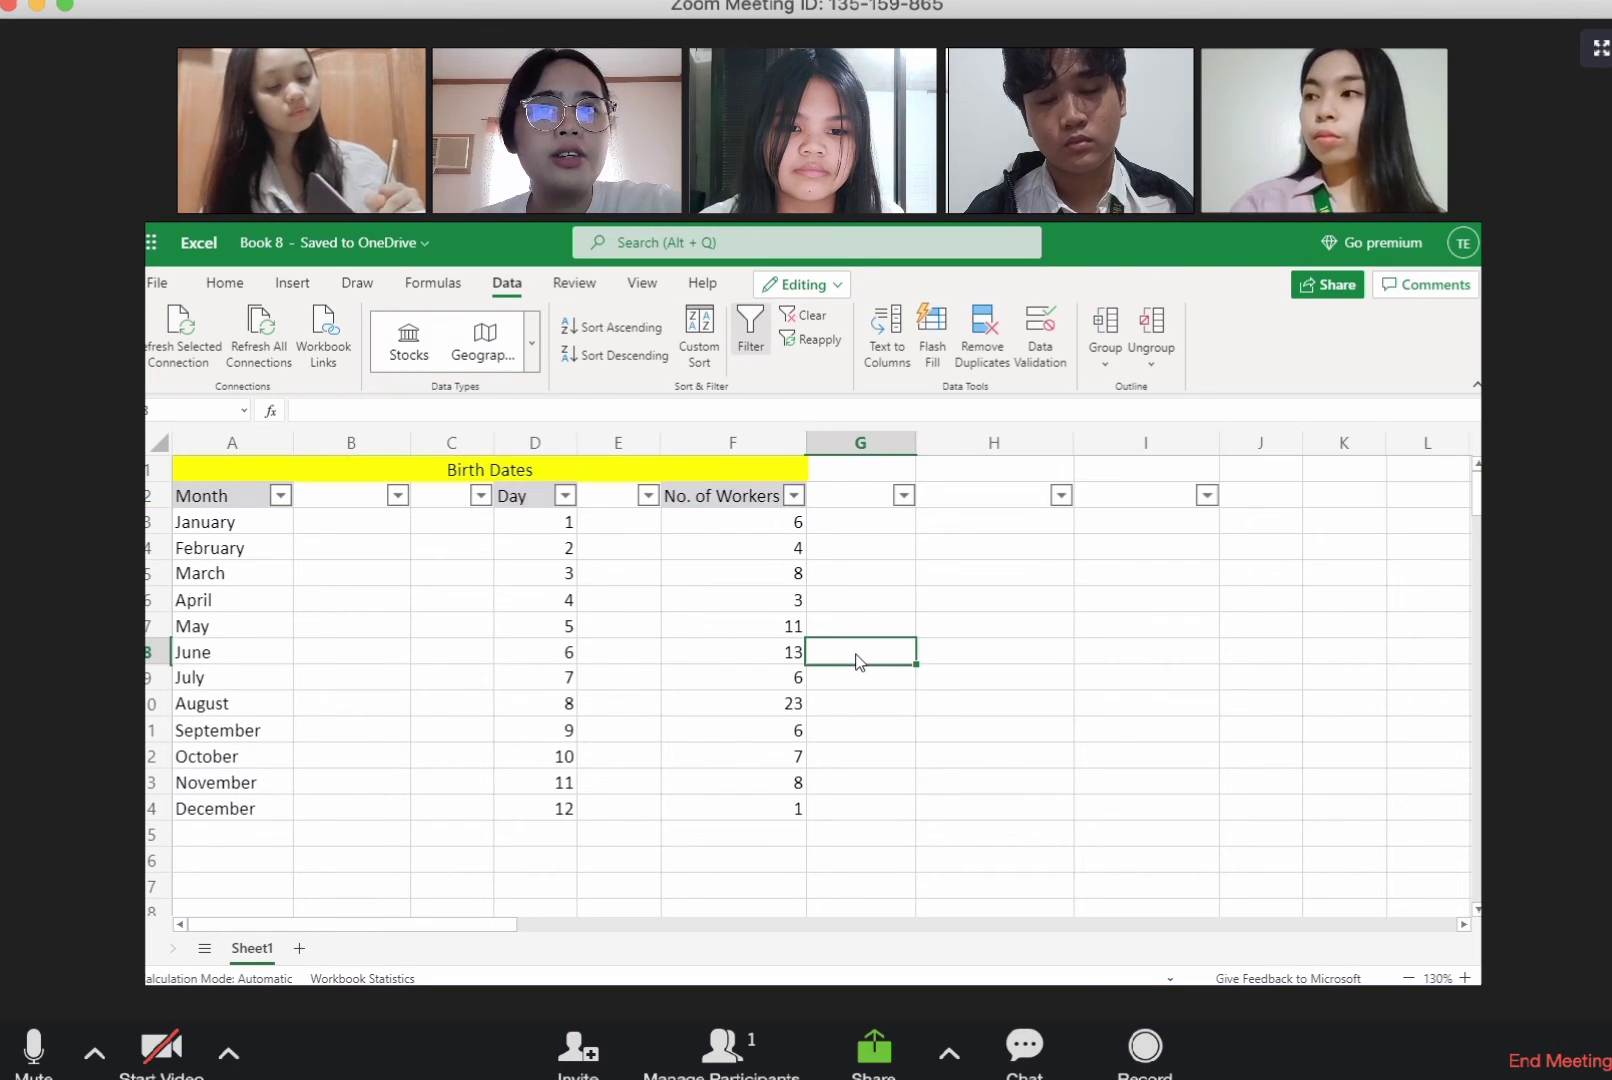
Step: Sort the birth dates table by Month from A to Z and re-sort it by Day from smallest to largest
left_click(282, 496)
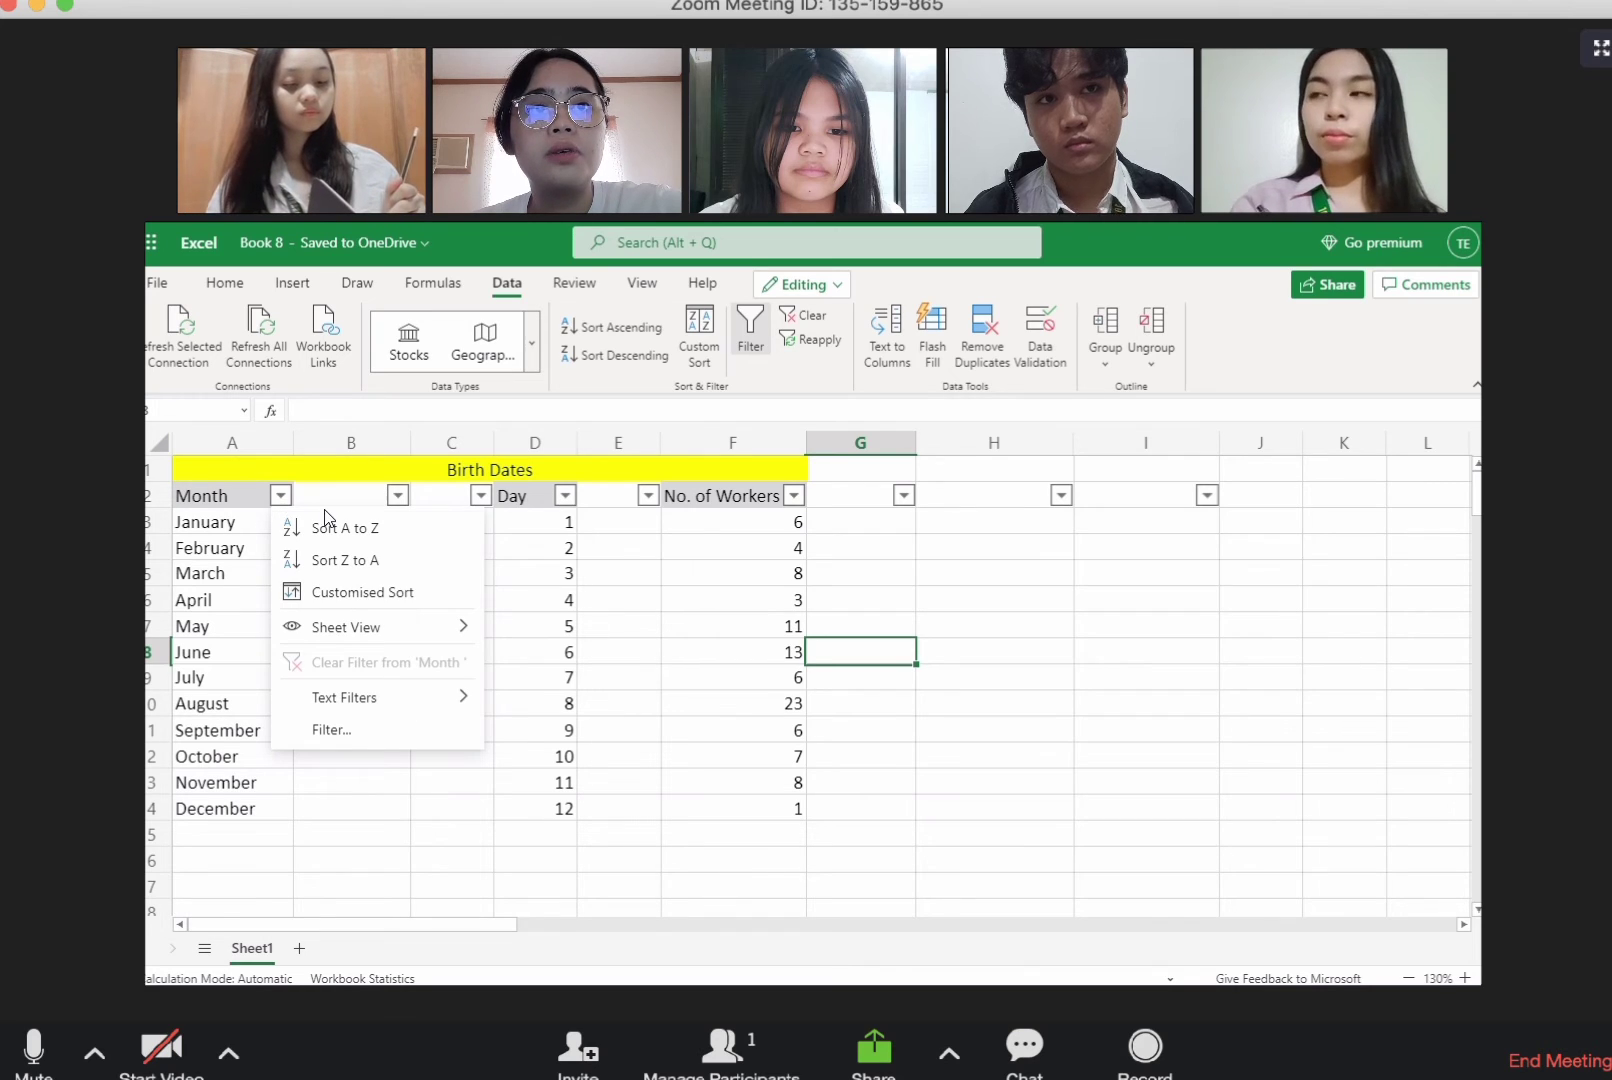
left_click(341, 528)
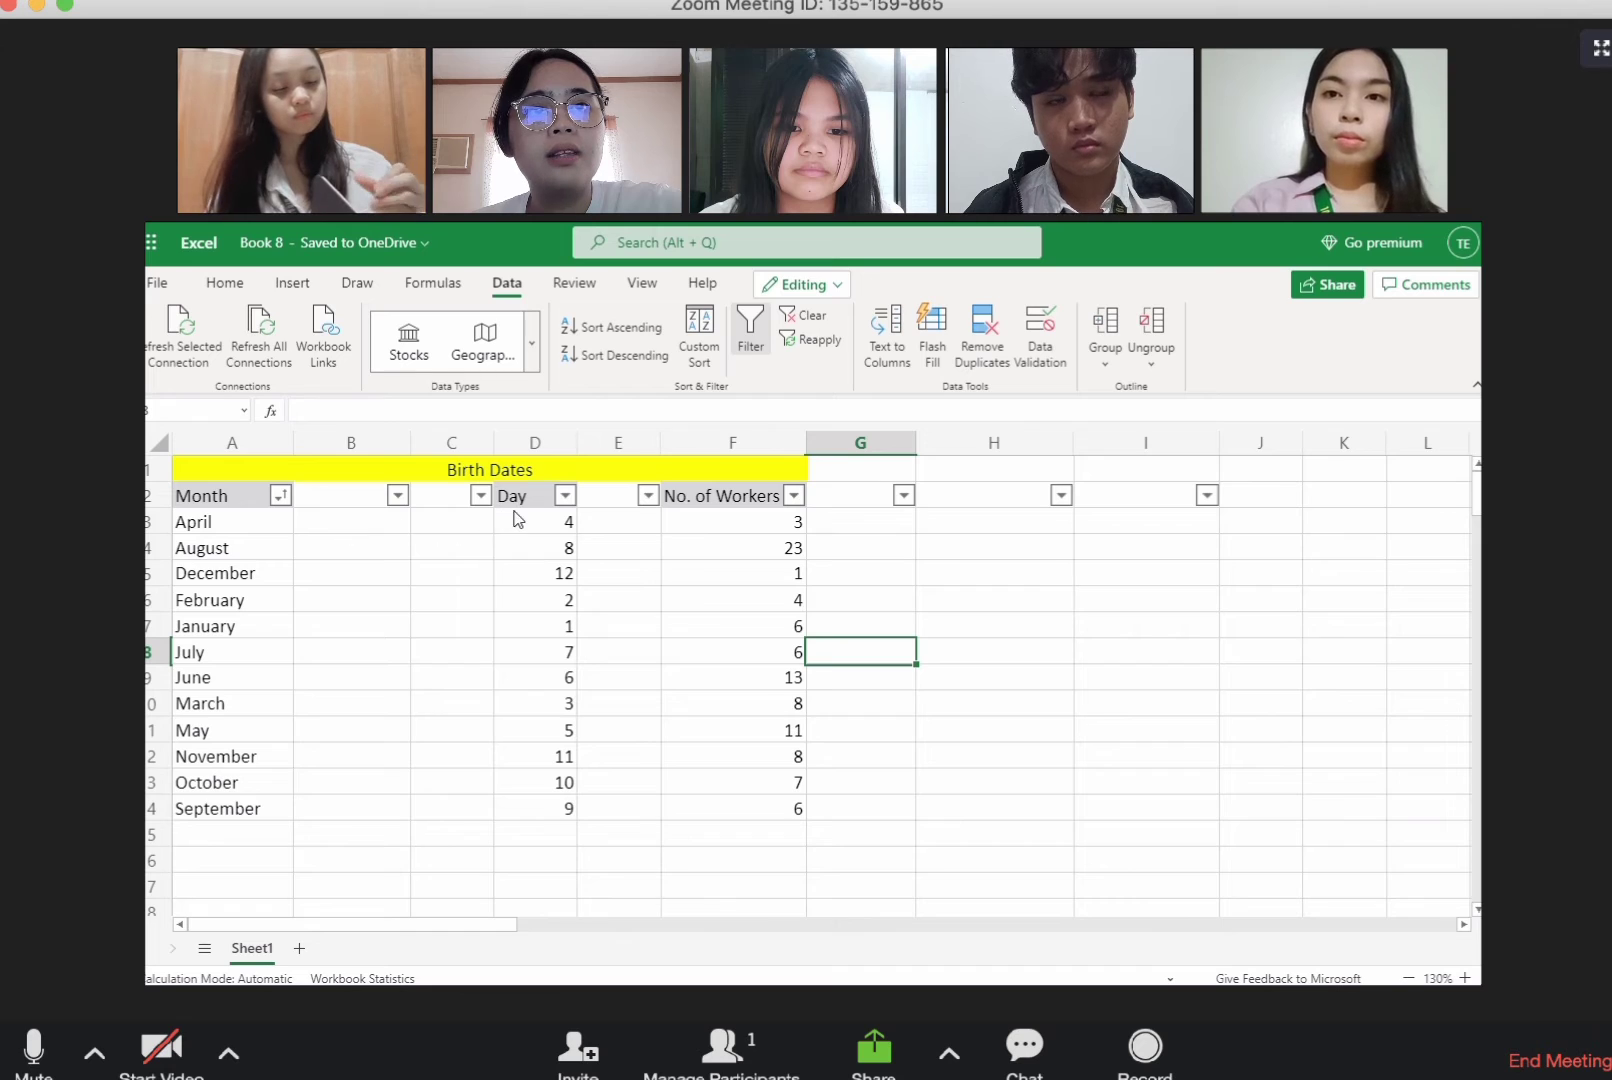
left_click(565, 496)
left_click(578, 522)
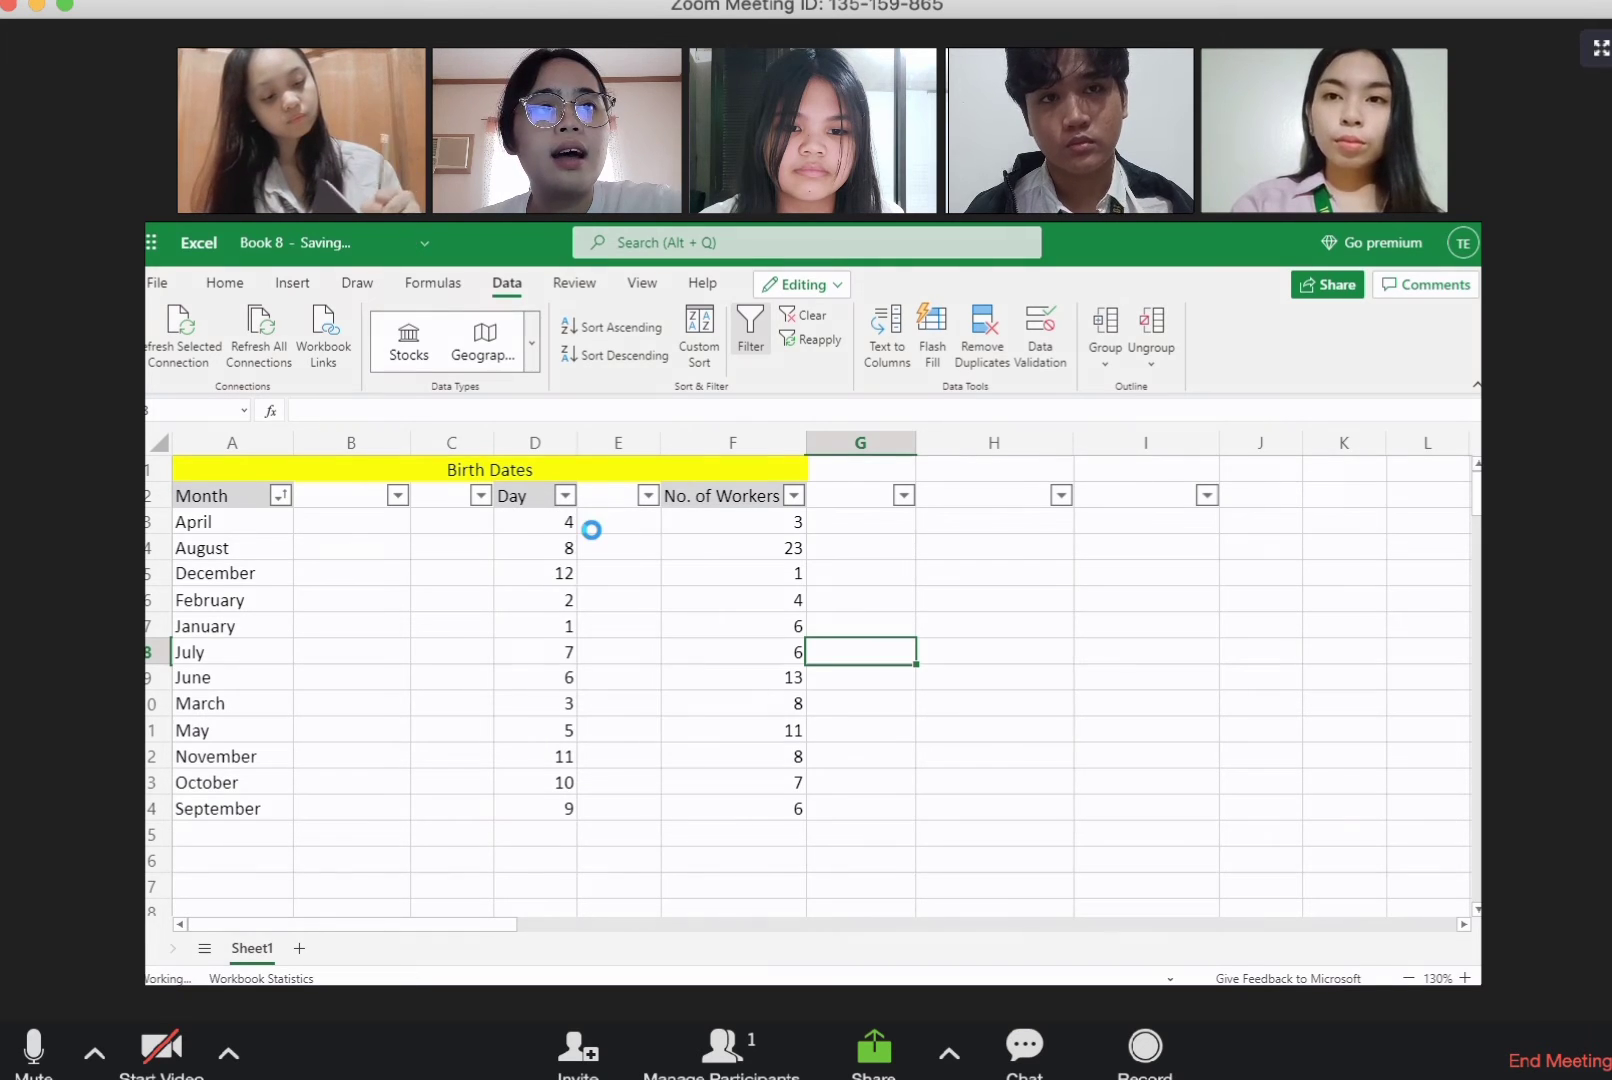
Step: Sort the birth dates table by No. of Workers from largest to smallest
left_click(795, 500)
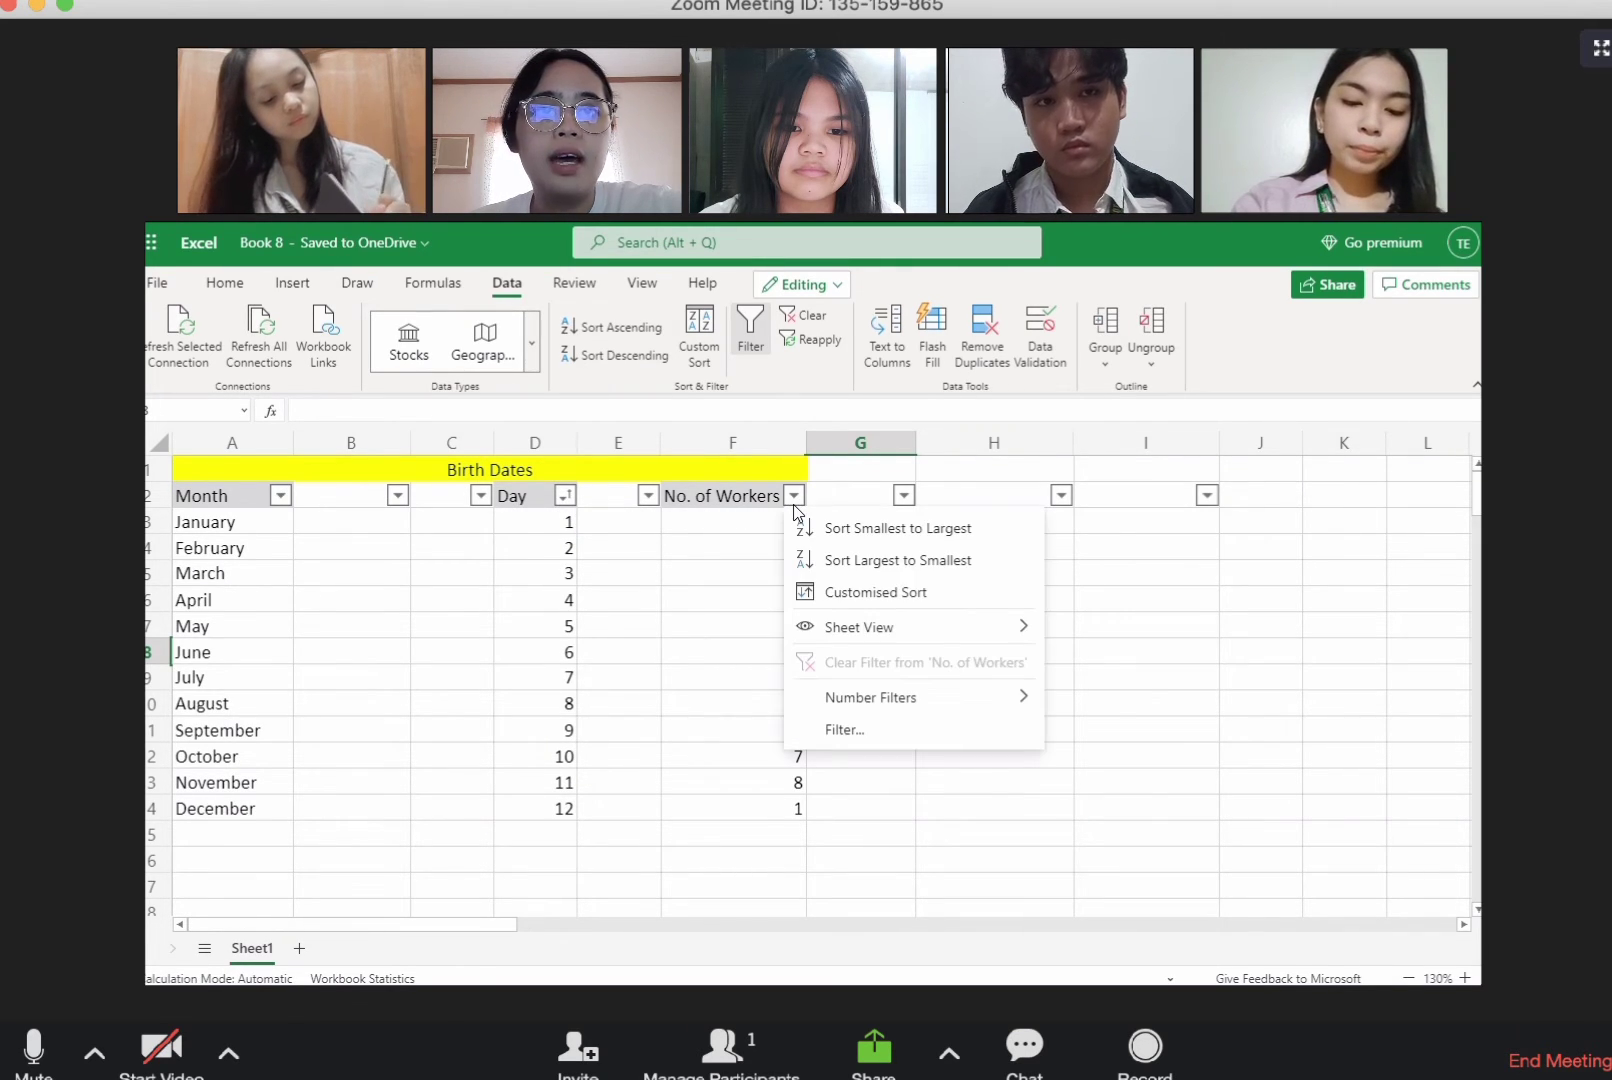
left_click(840, 560)
left_click(977, 837)
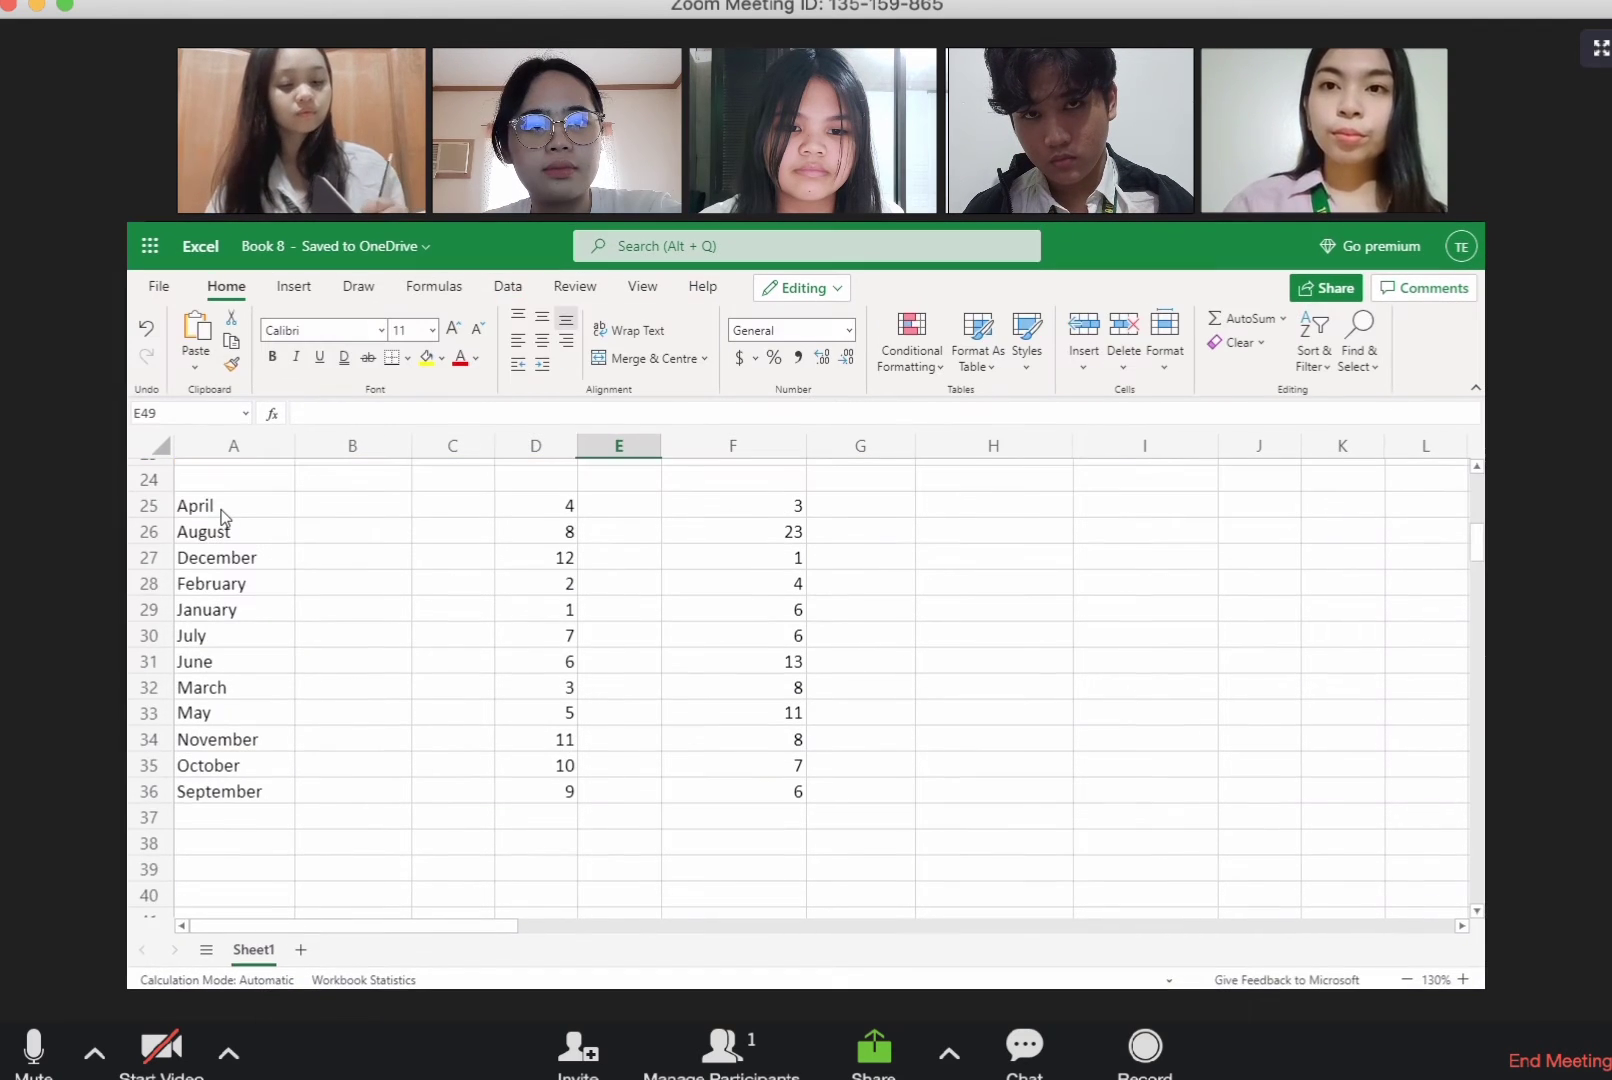
Step: Sort only the month names in A25:A36 in descending order
left_click_drag(222, 507, 260, 797)
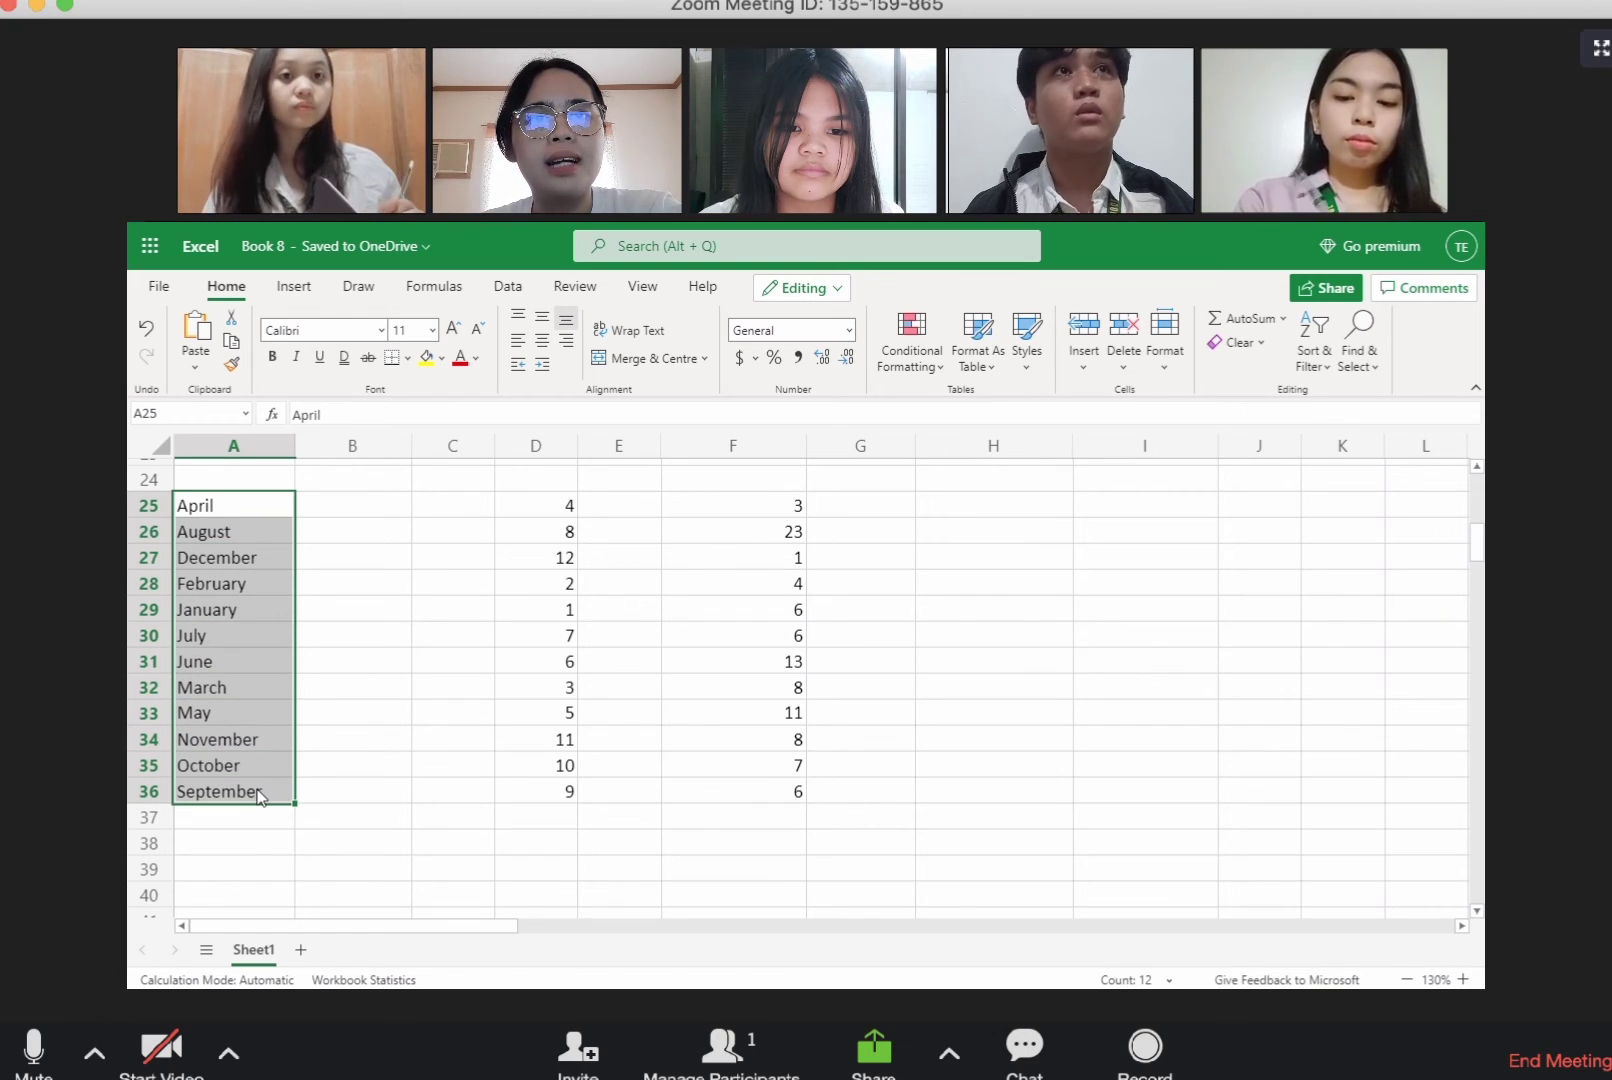
left_click(509, 288)
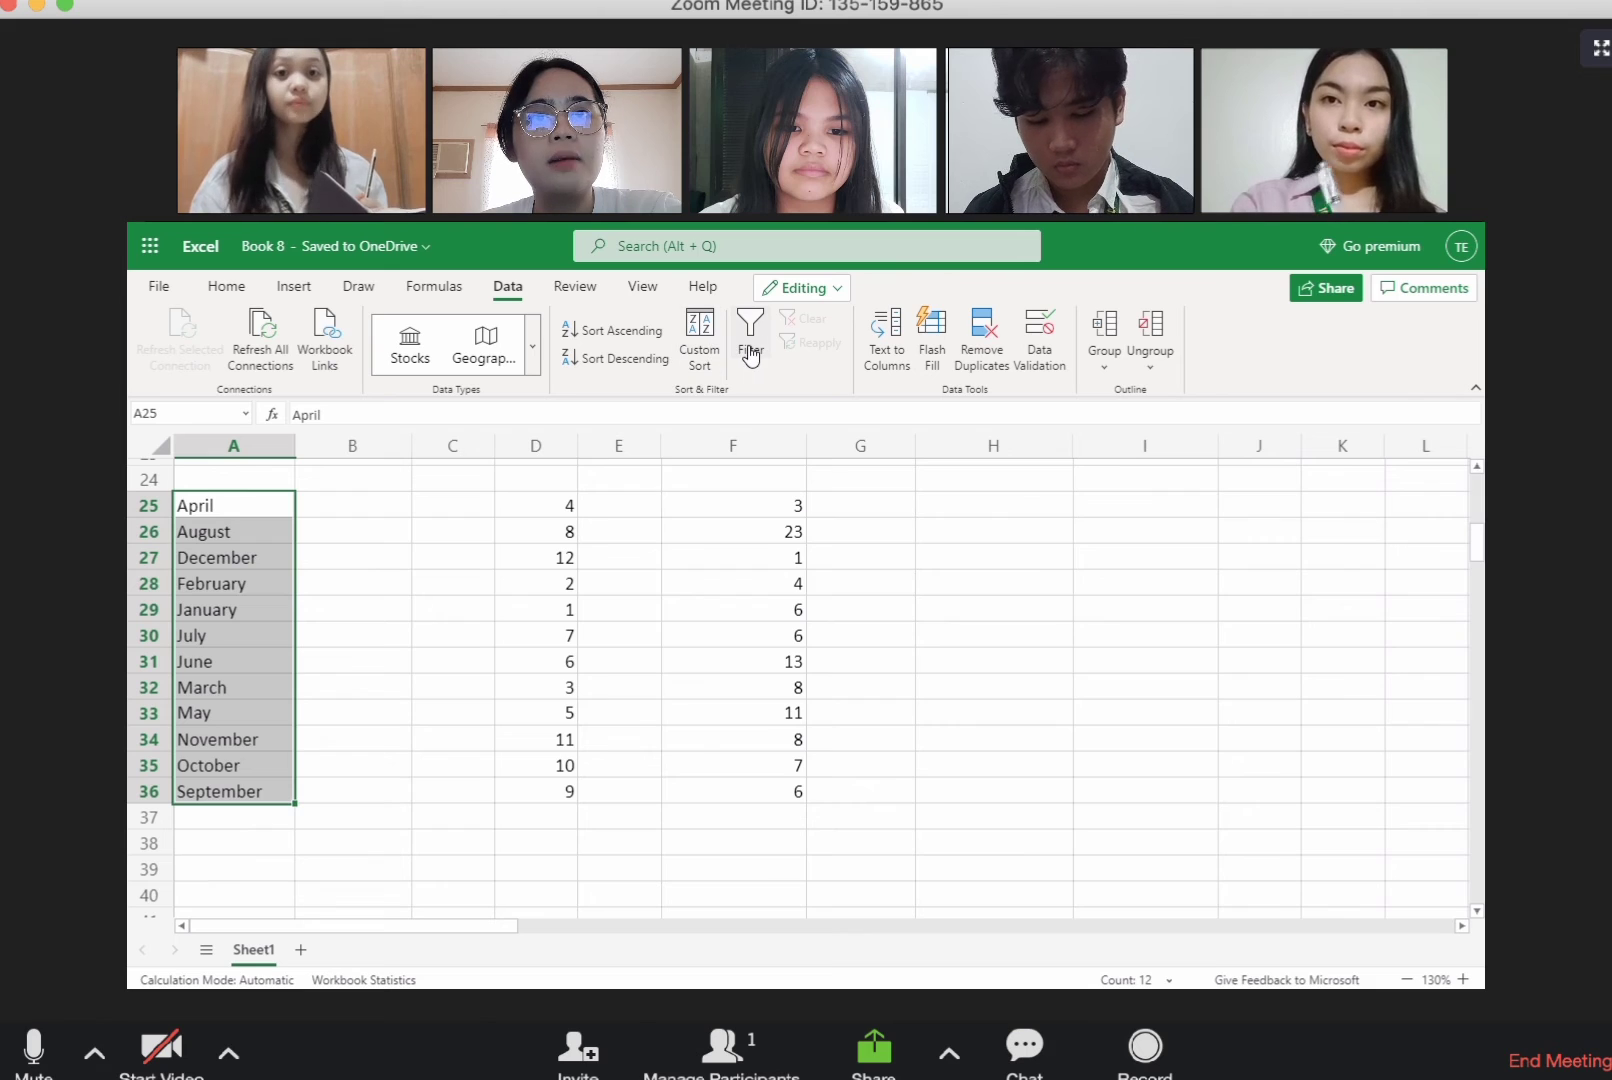
left_click(703, 350)
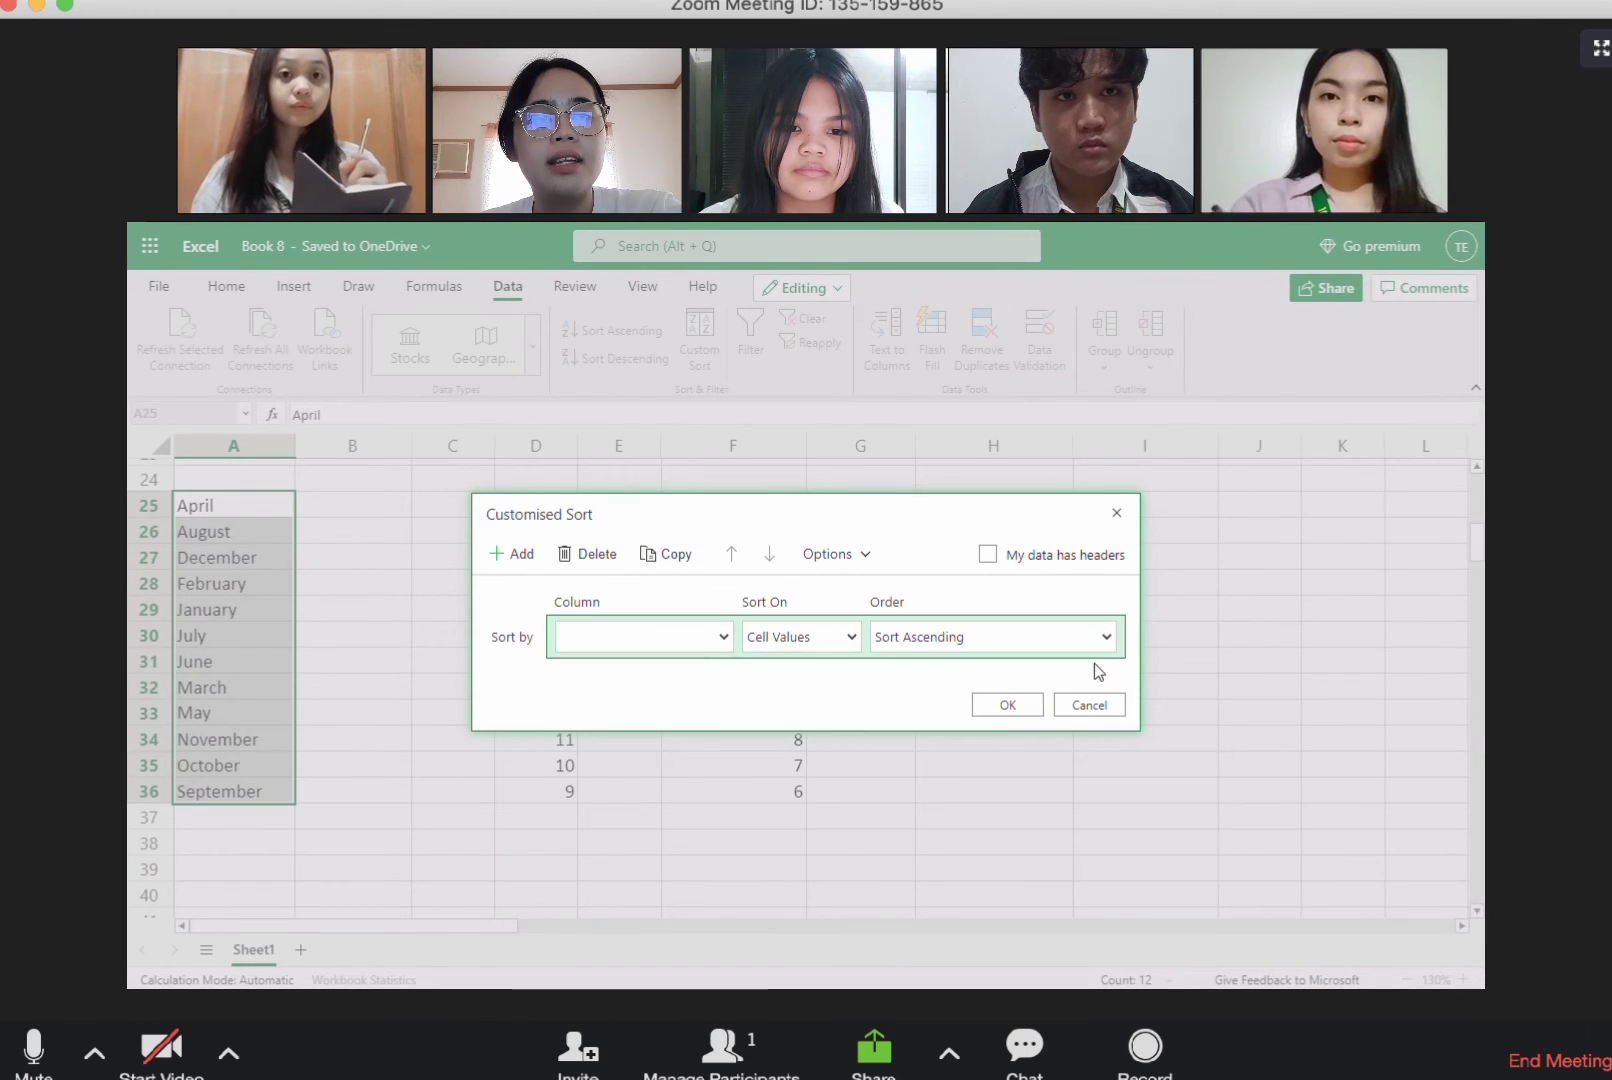
left_click(1090, 702)
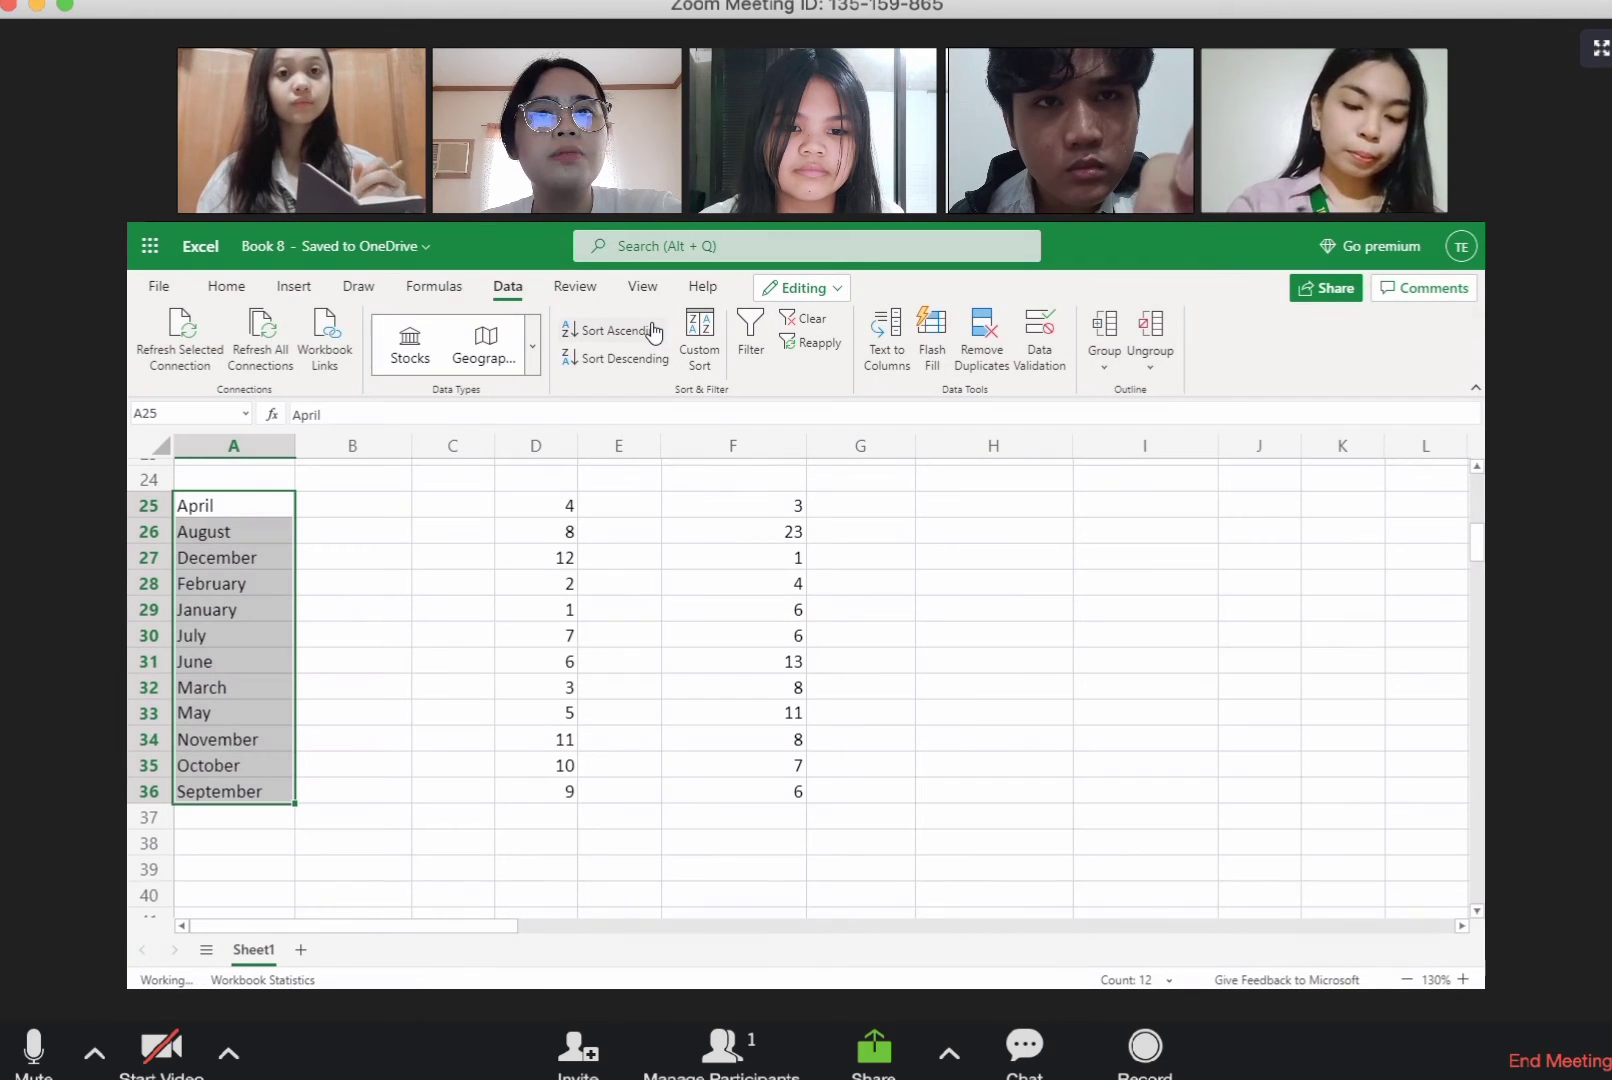
left_click(652, 362)
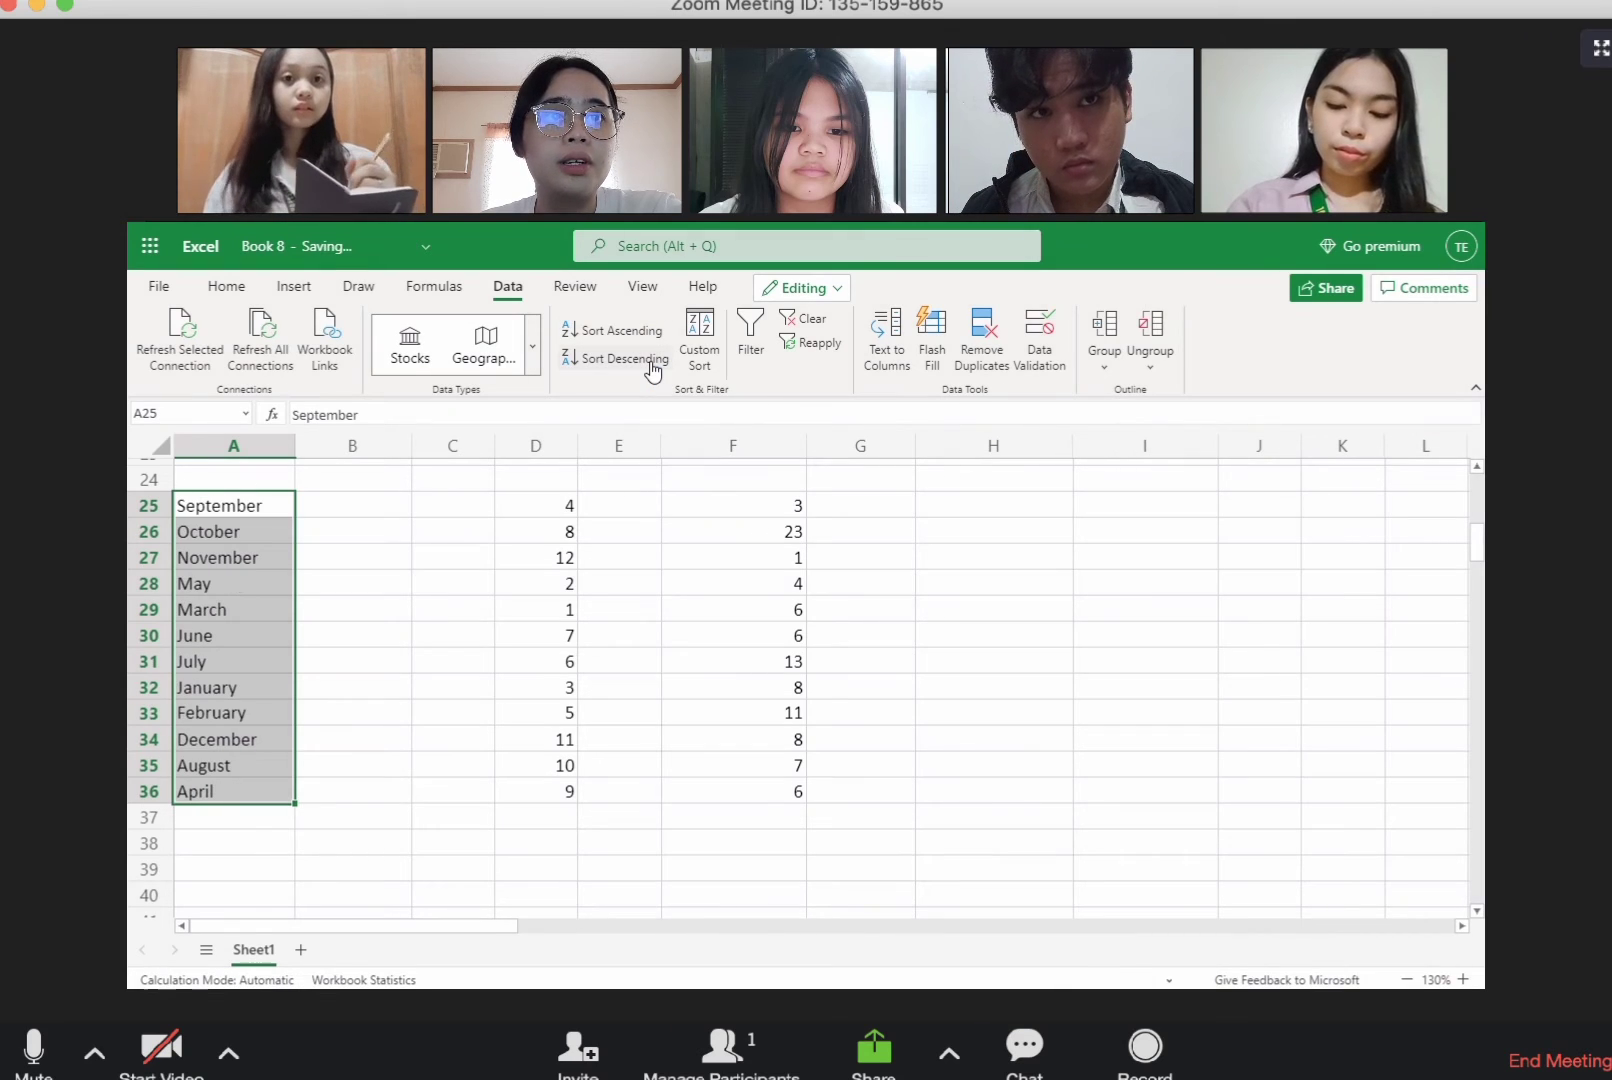
Step: Sort the day numbers in D25:D36 in ascending order and switch them to descending order
left_click_drag(565, 505, 566, 789)
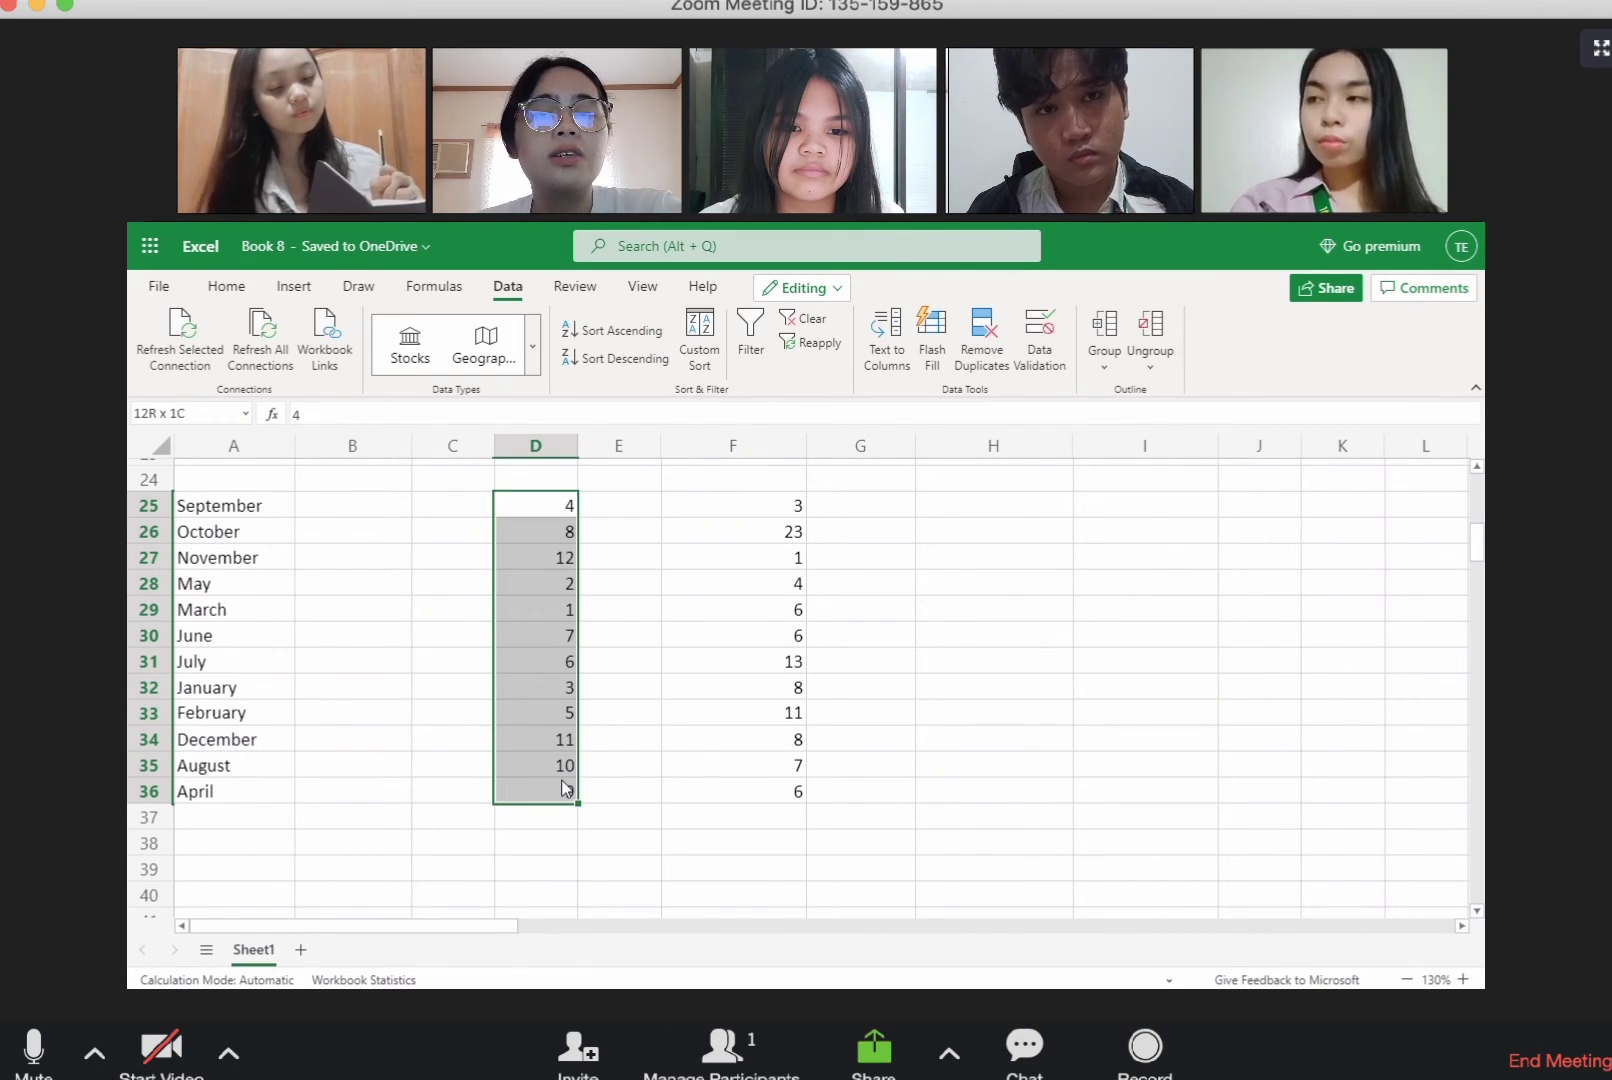
left_click(641, 331)
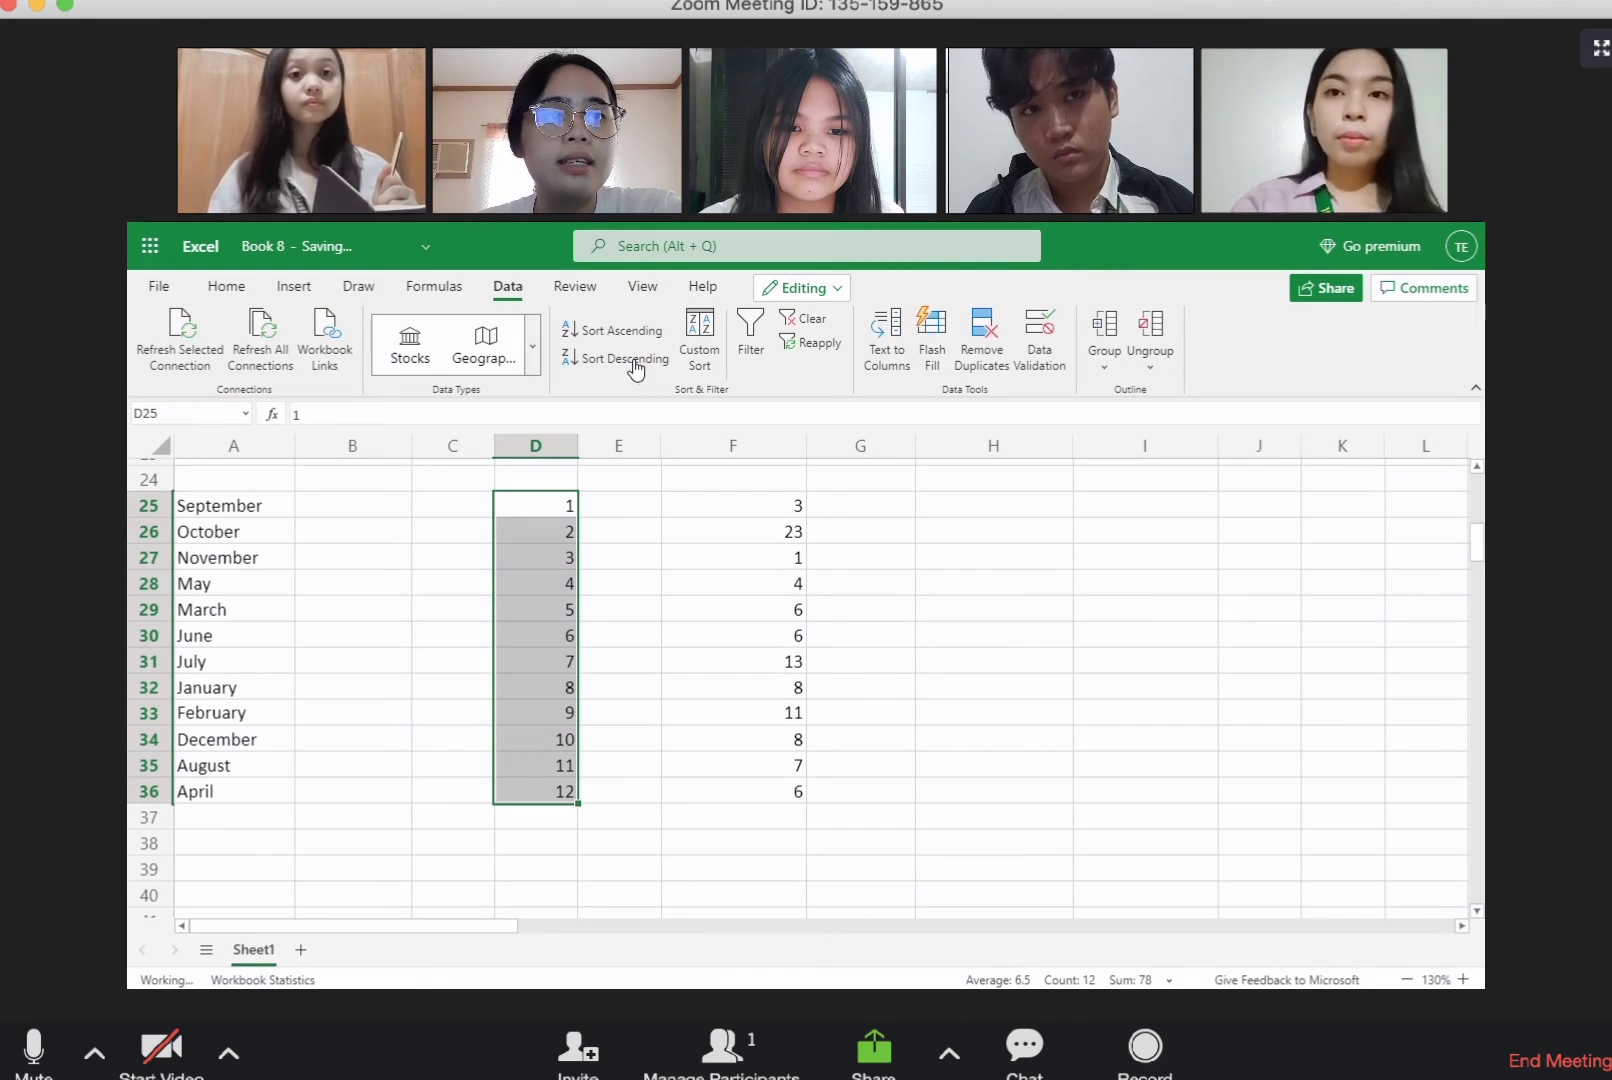
left_click(634, 362)
Step: Sort the worker numbers in F25:F36 in ascending order
left_click(712, 661)
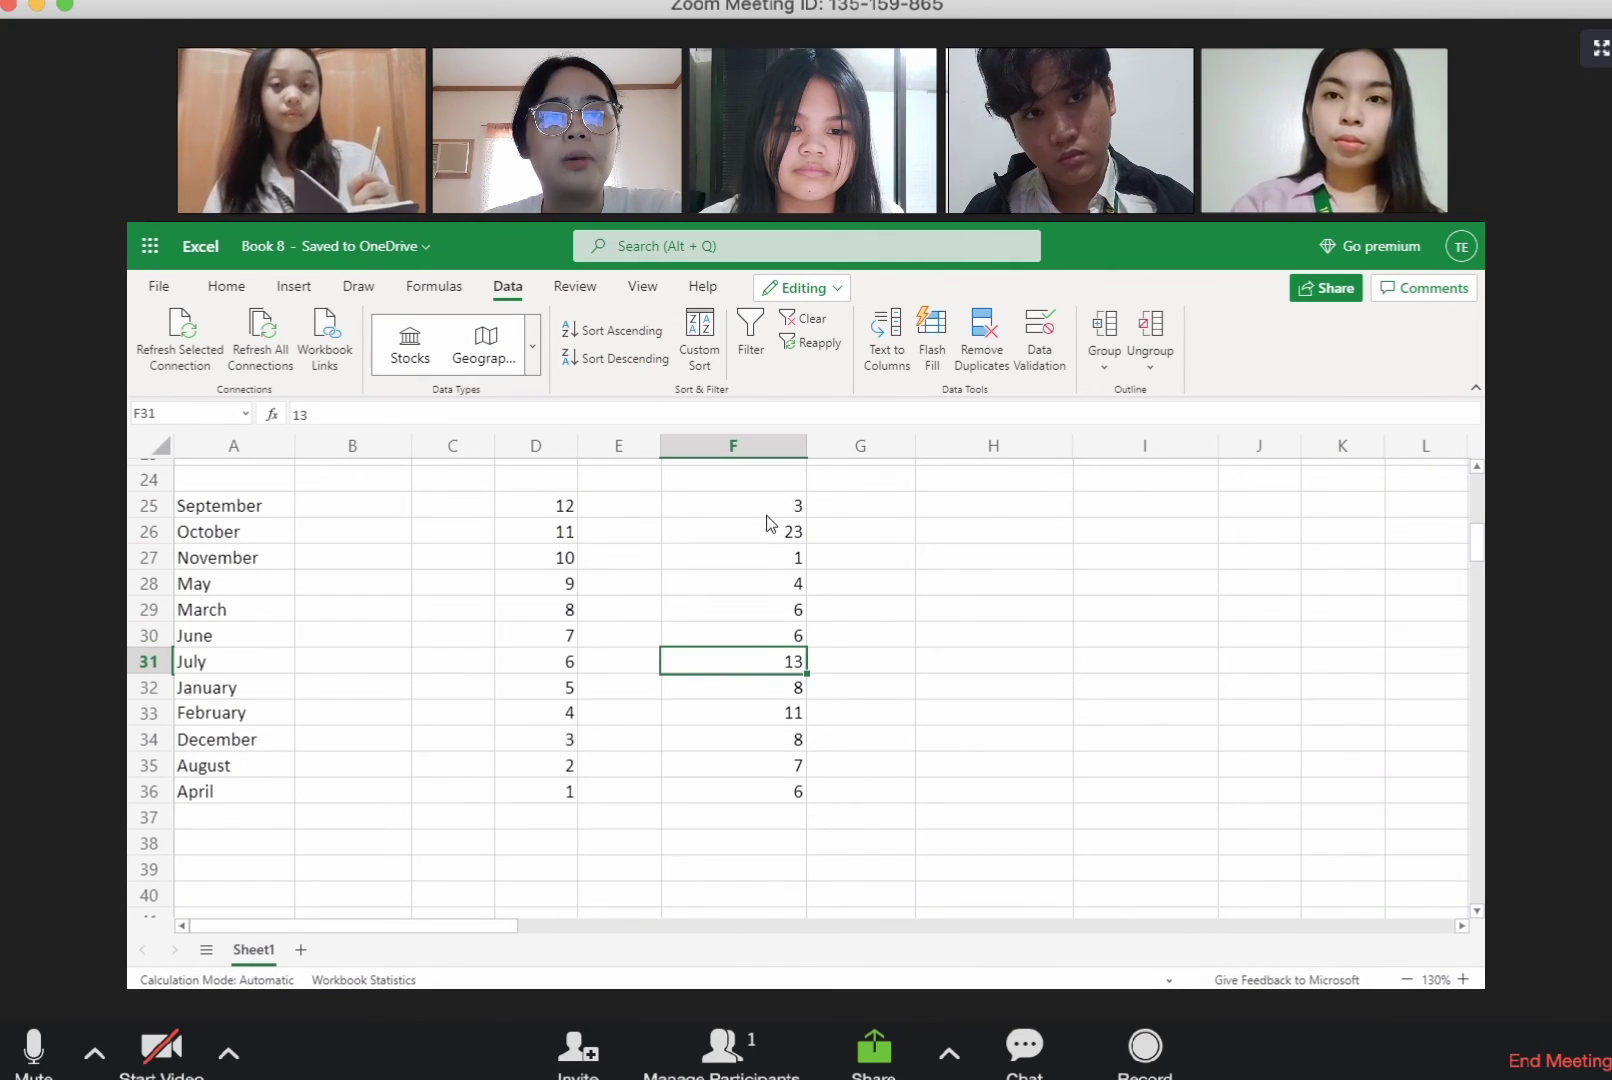
left_click_drag(767, 517, 795, 785)
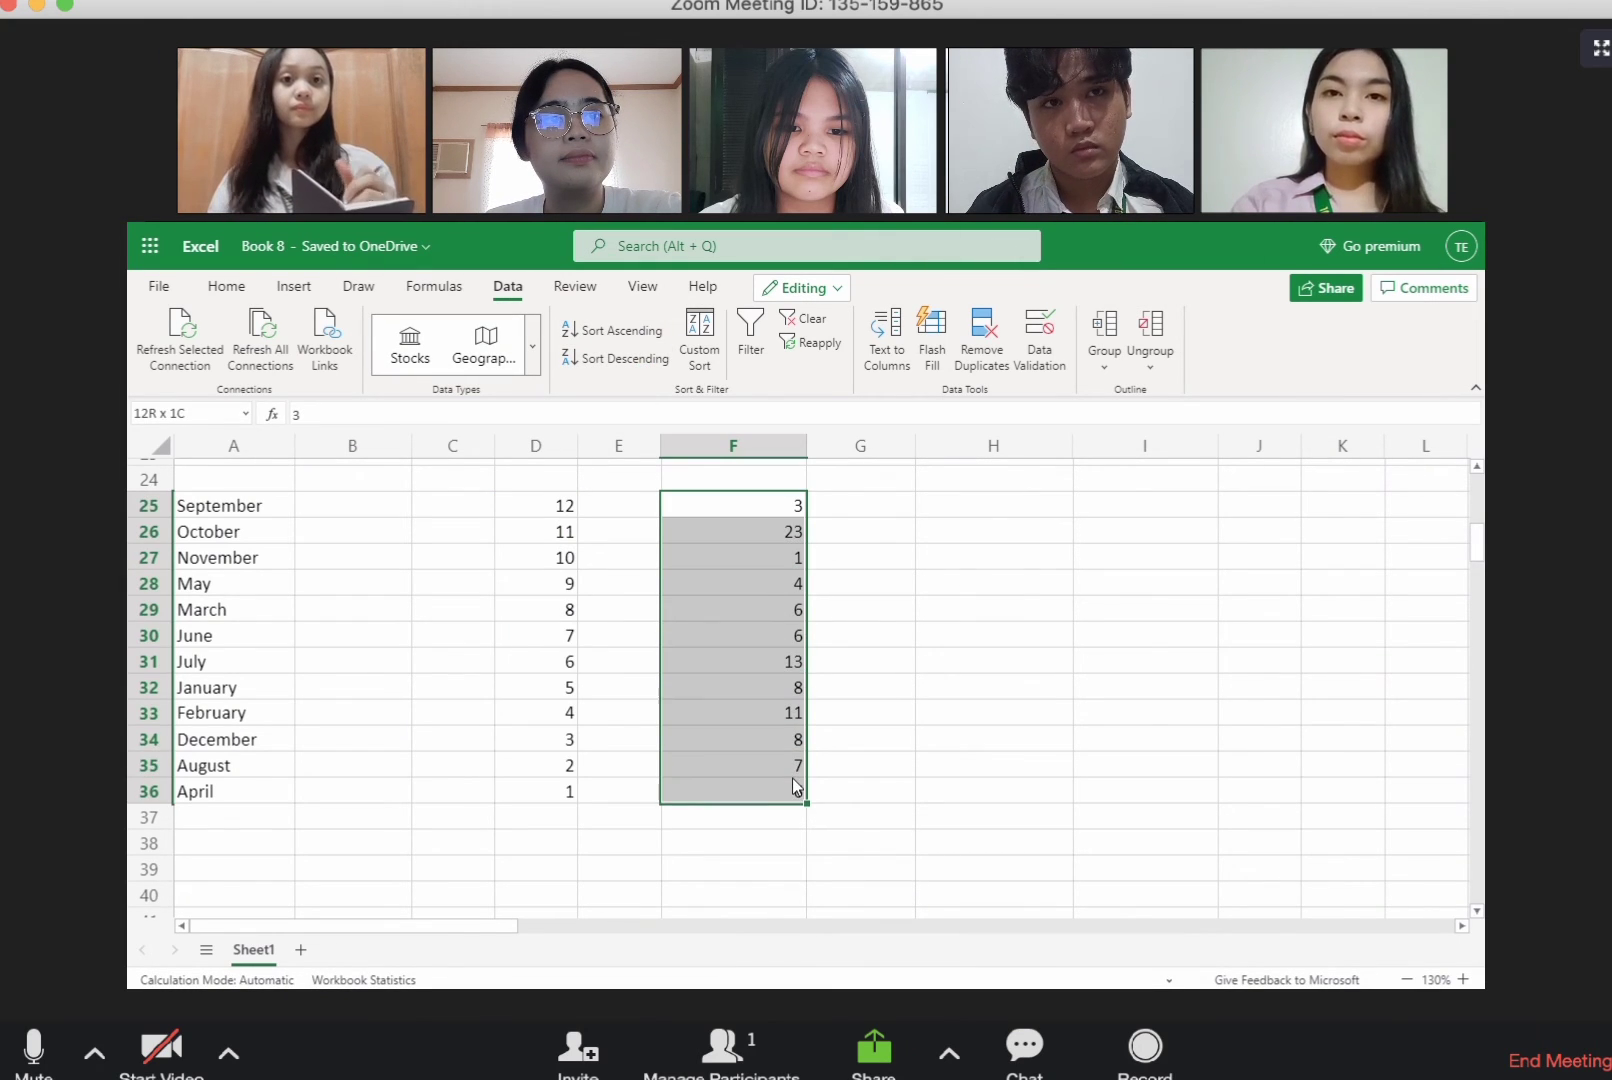
left_click(596, 332)
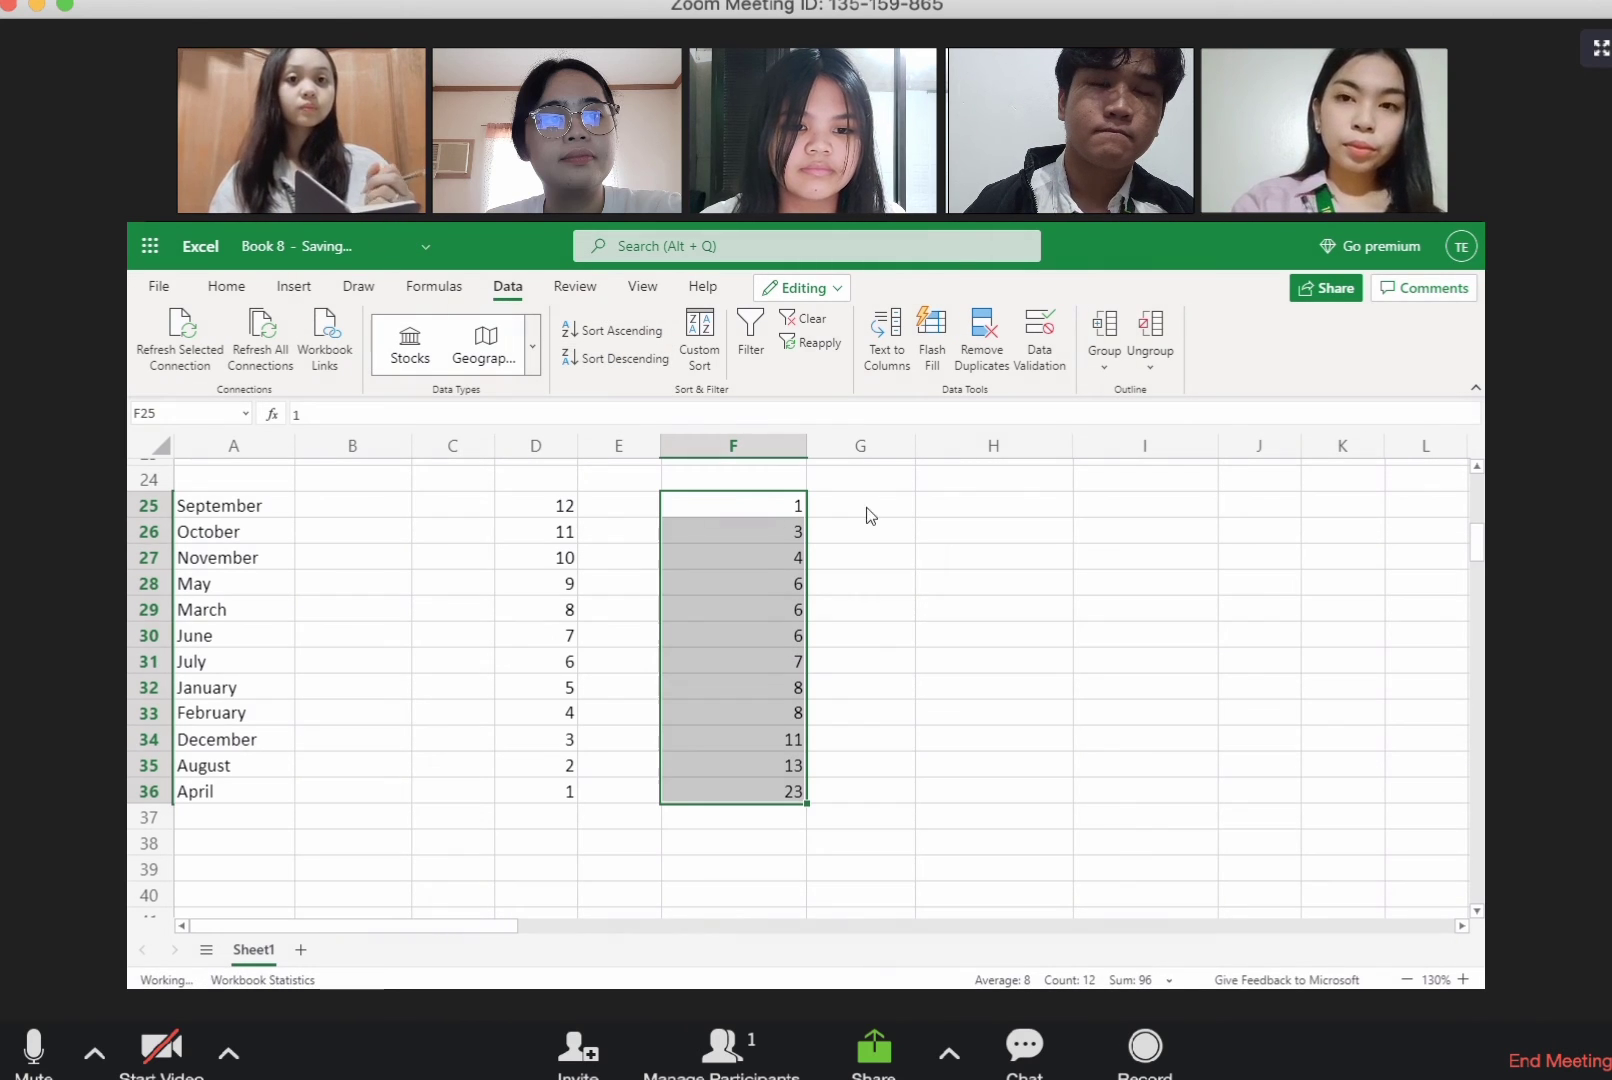